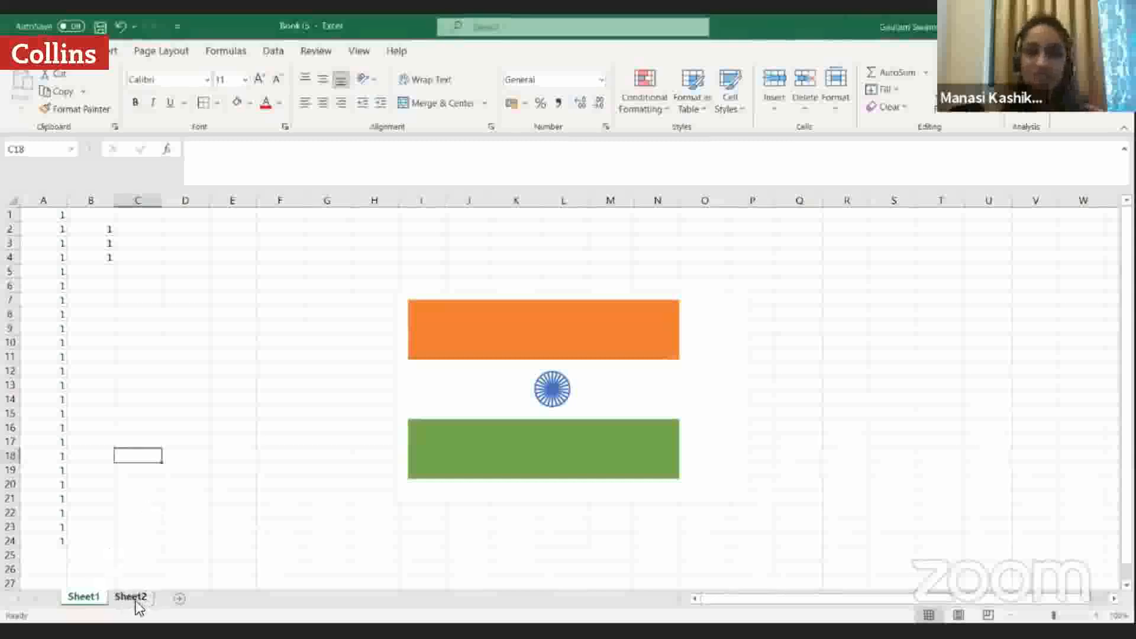
{"action": "left_click", "coordinate": [132, 598]}
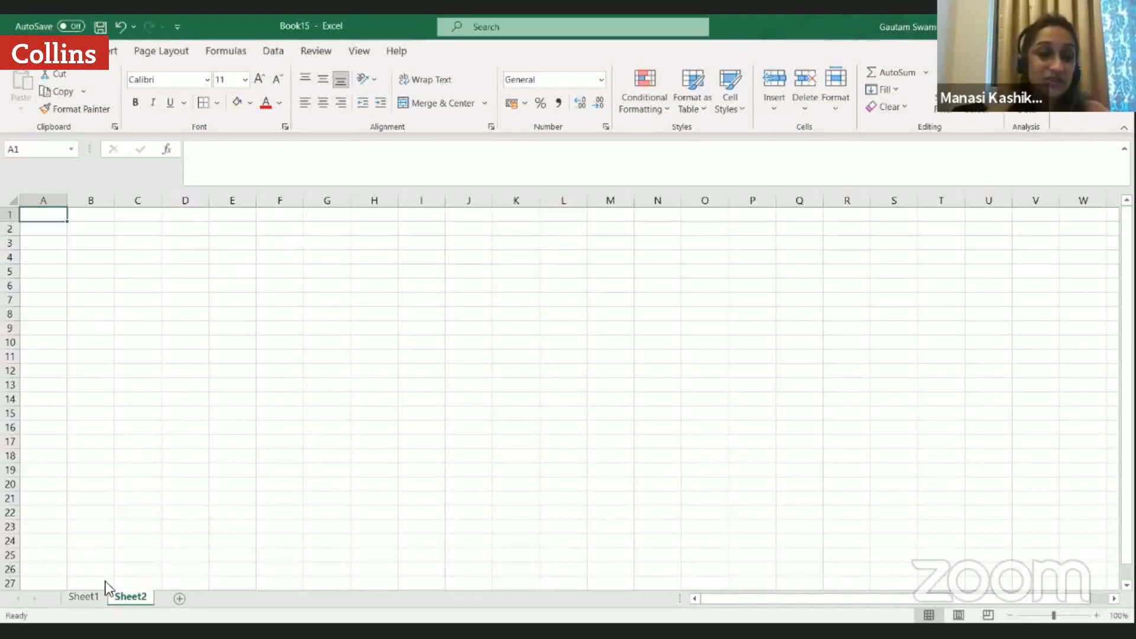
{"action": "left_click", "coordinate": [82, 598]}
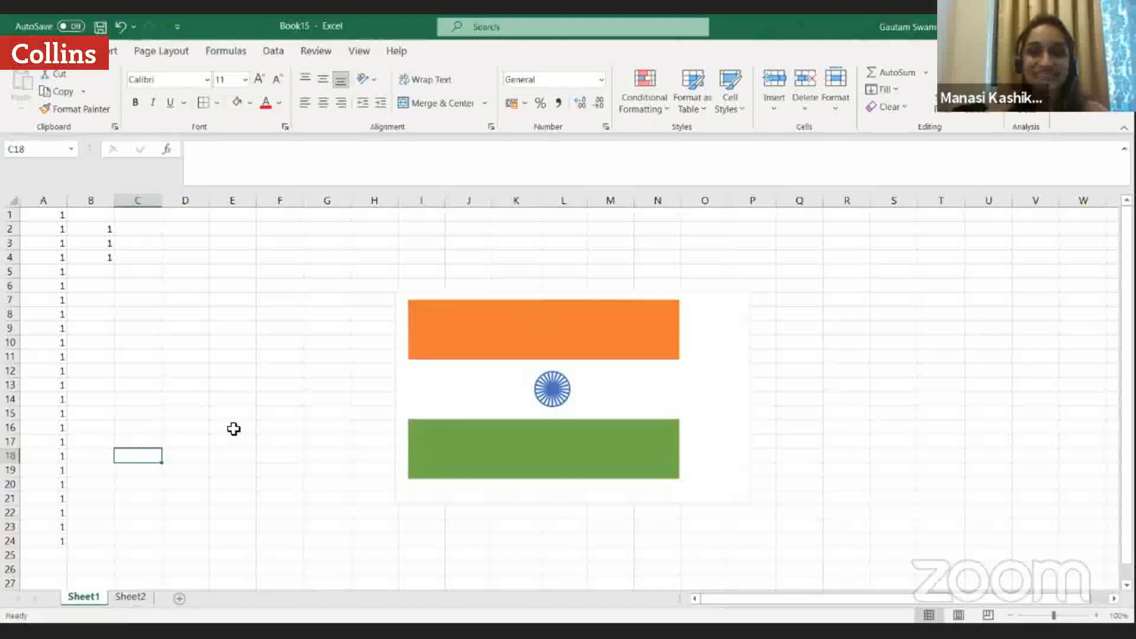
{"action": "left_click", "coordinate": [126, 597]}
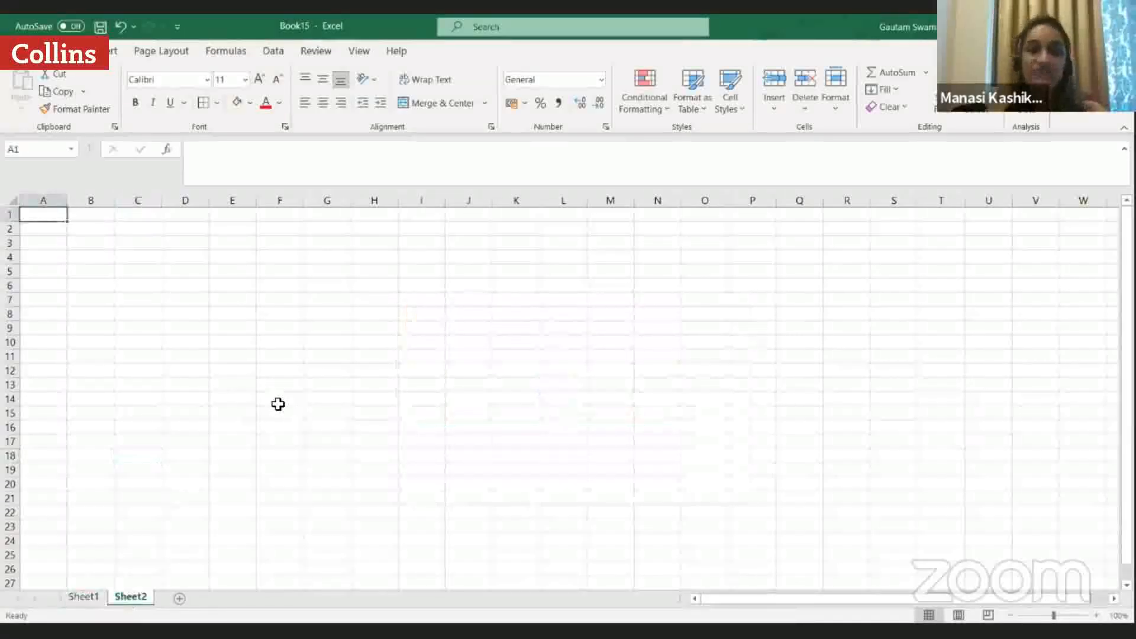
{"action": "left_click", "coordinate": [83, 599]}
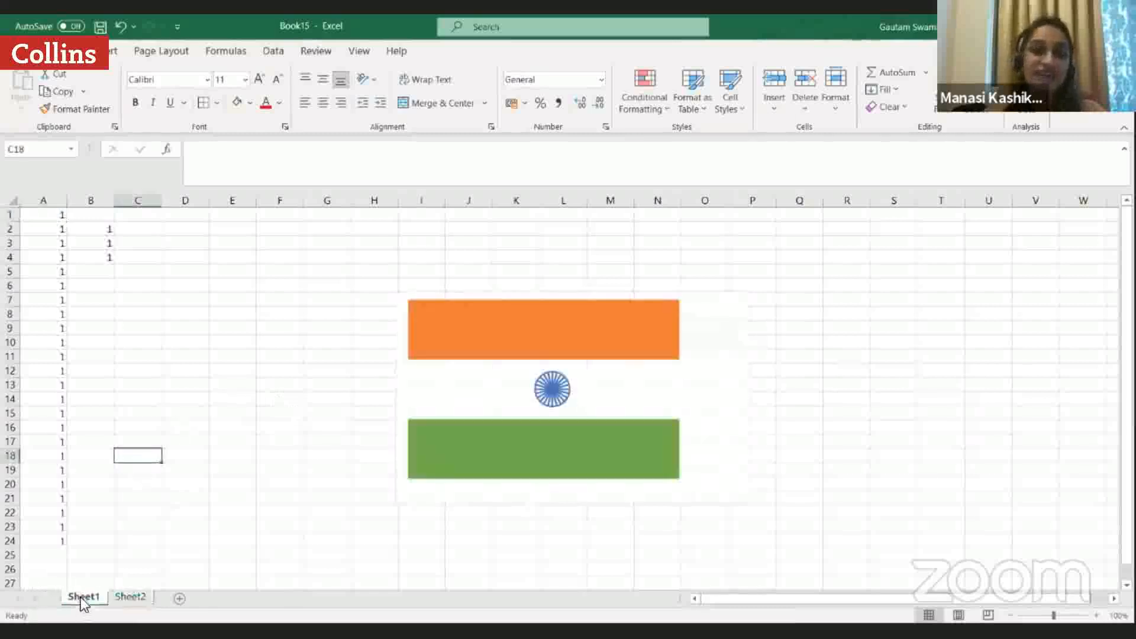
On Sheet2, enter the column headers Names in A1 and Pre/Abs in B1.
{"action": "left_click", "coordinate": [133, 598]}
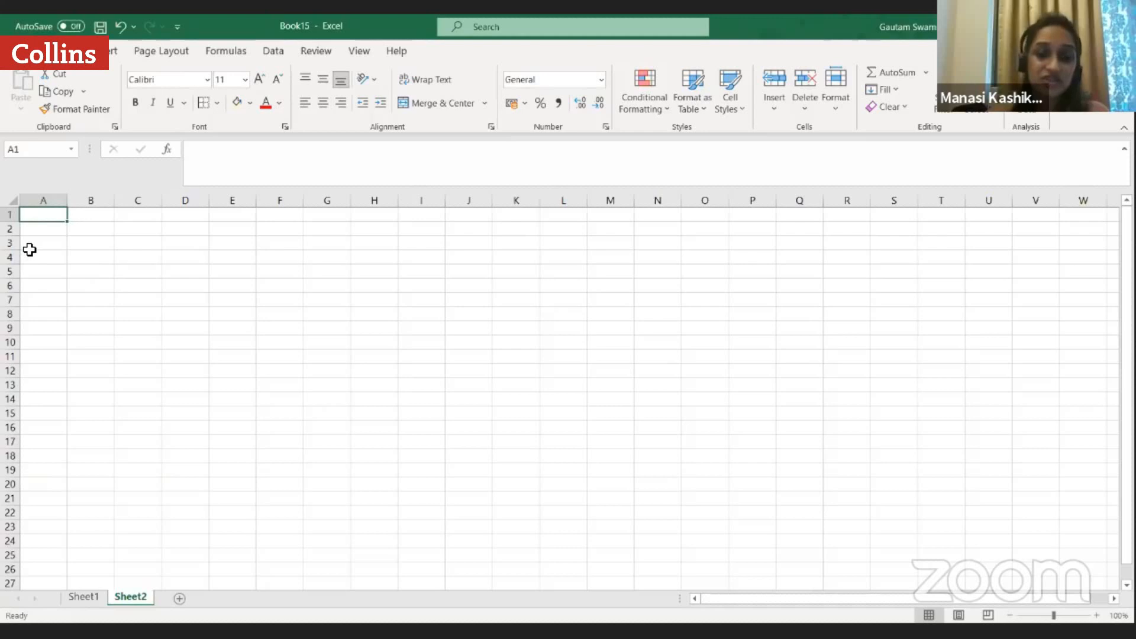
{"action": "type", "text": "Names"}
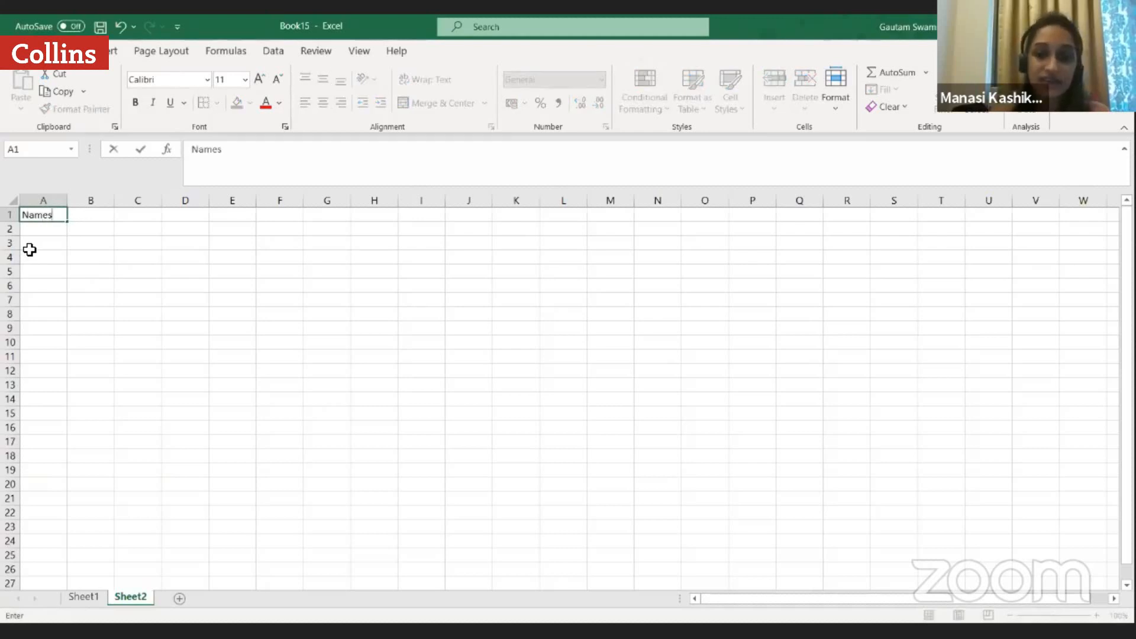
{"action": "key", "text": "Tab"}
{"action": "type", "text": "Pr"}
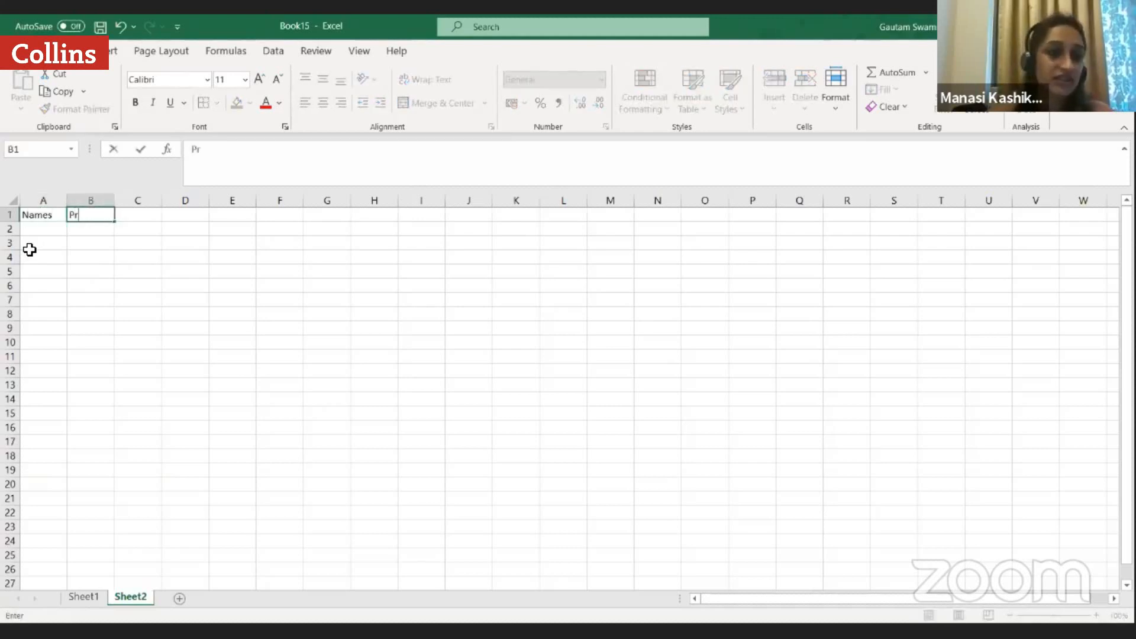
{"action": "type", "text": "e/Abs"}
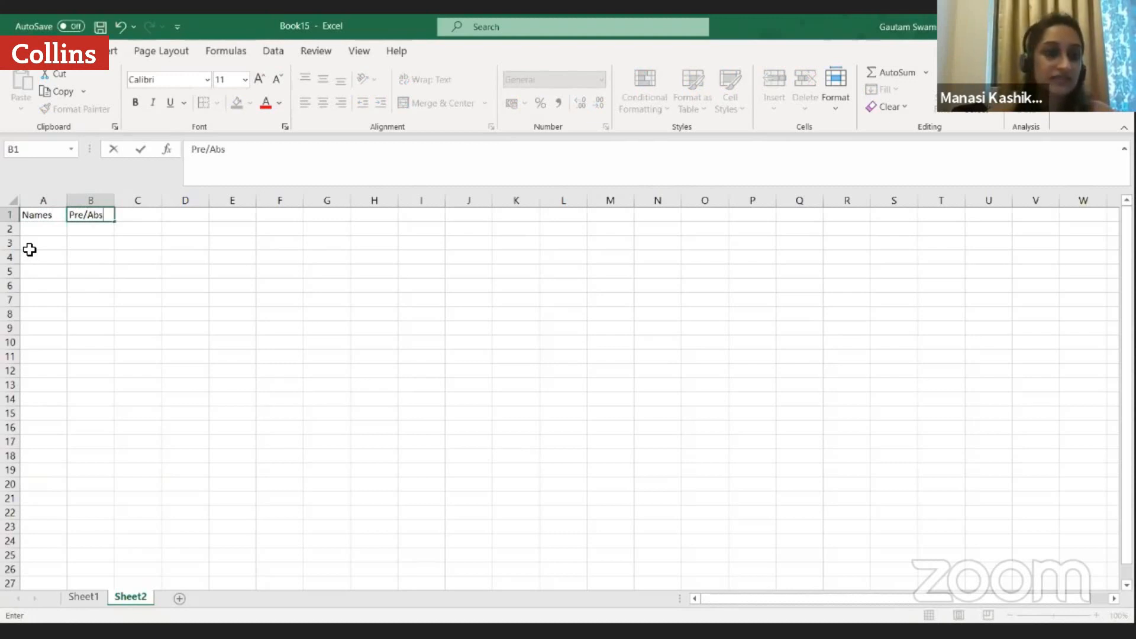
Fill the Names column with the sample entries x, y and z in cells A2 to A4.
{"action": "left_click", "coordinate": [40, 228]}
{"action": "type", "text": "x"}
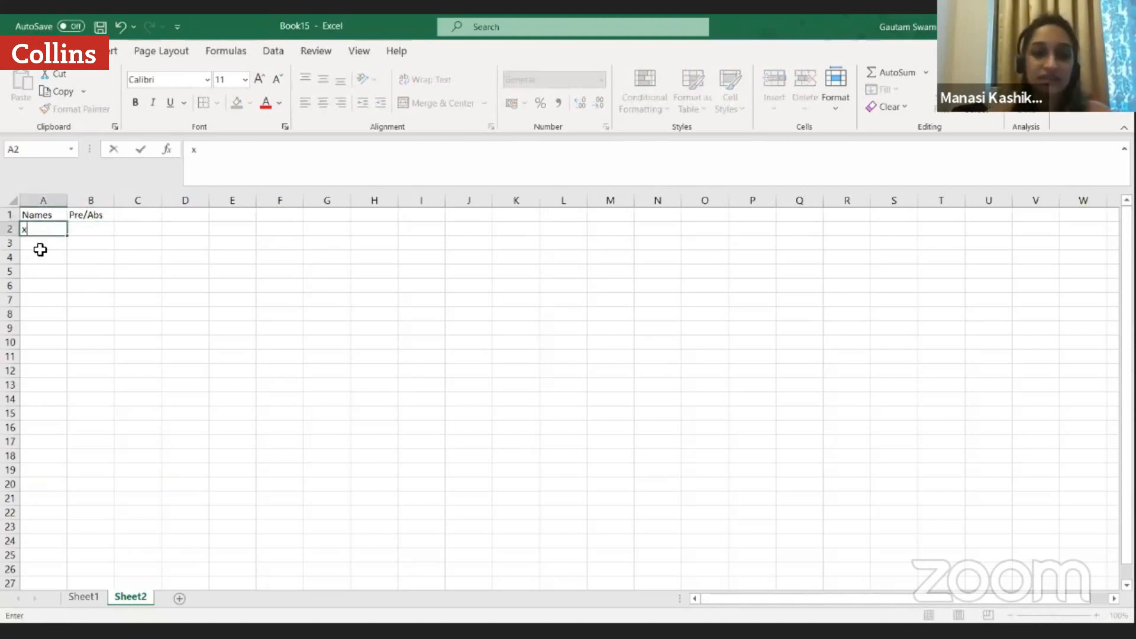
{"action": "key", "text": "Return"}
{"action": "type", "text": "y"}
{"action": "key", "text": "Return"}
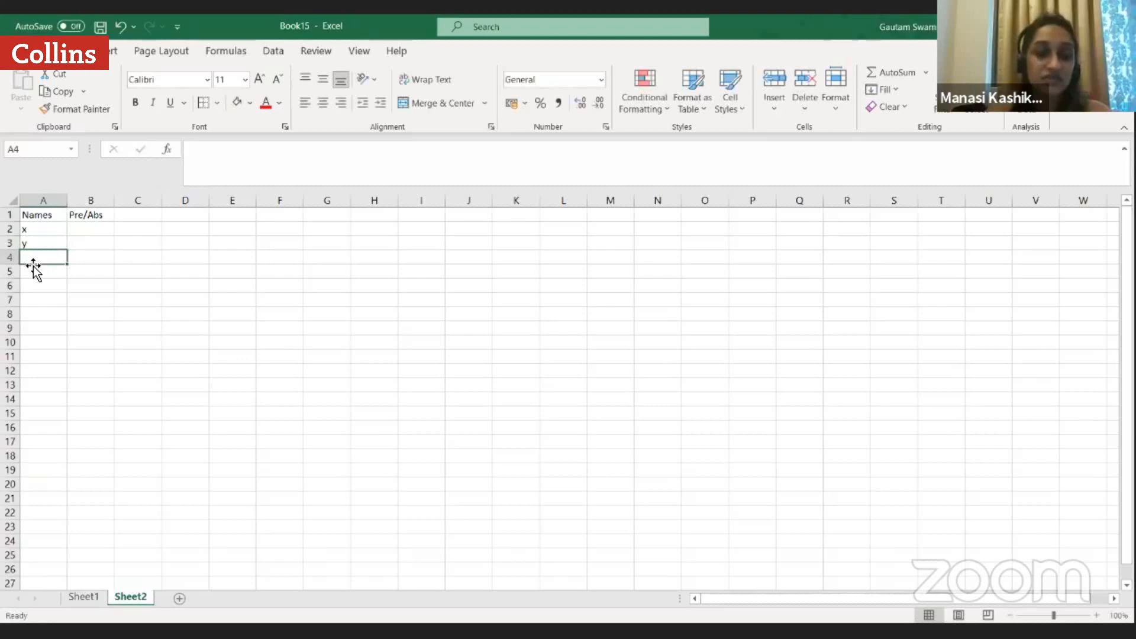
{"action": "type", "text": "z"}
Record the attendance of x as P in B2 and of y as A in B3.
{"action": "left_click", "coordinate": [88, 230]}
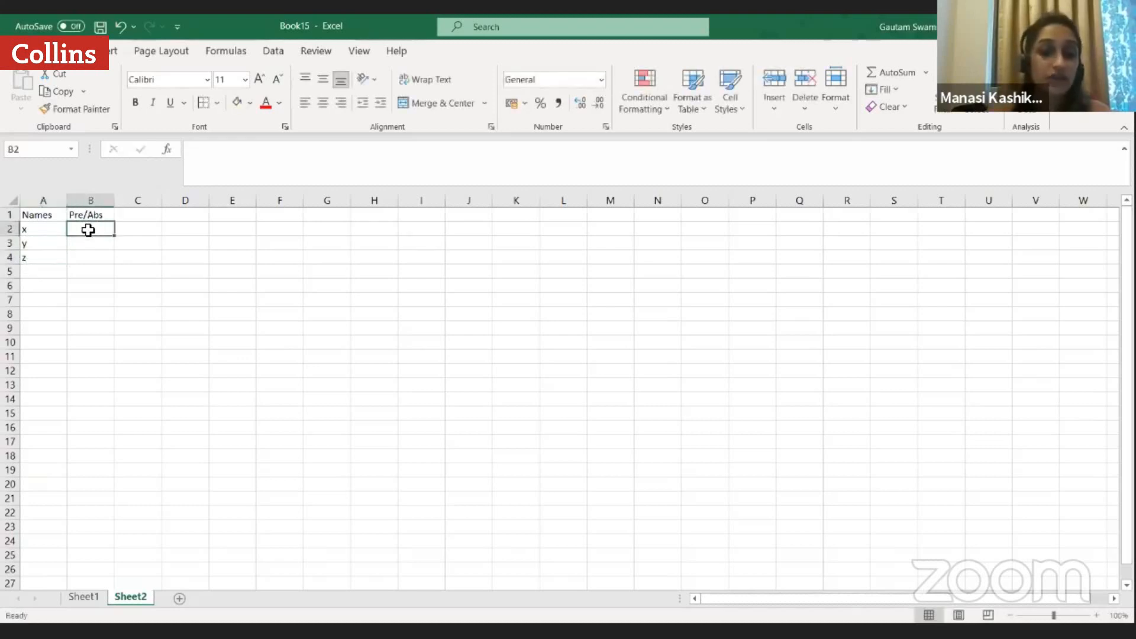
{"action": "type", "text": "Pre/Abs"}
{"action": "left_click", "coordinate": [86, 233]}
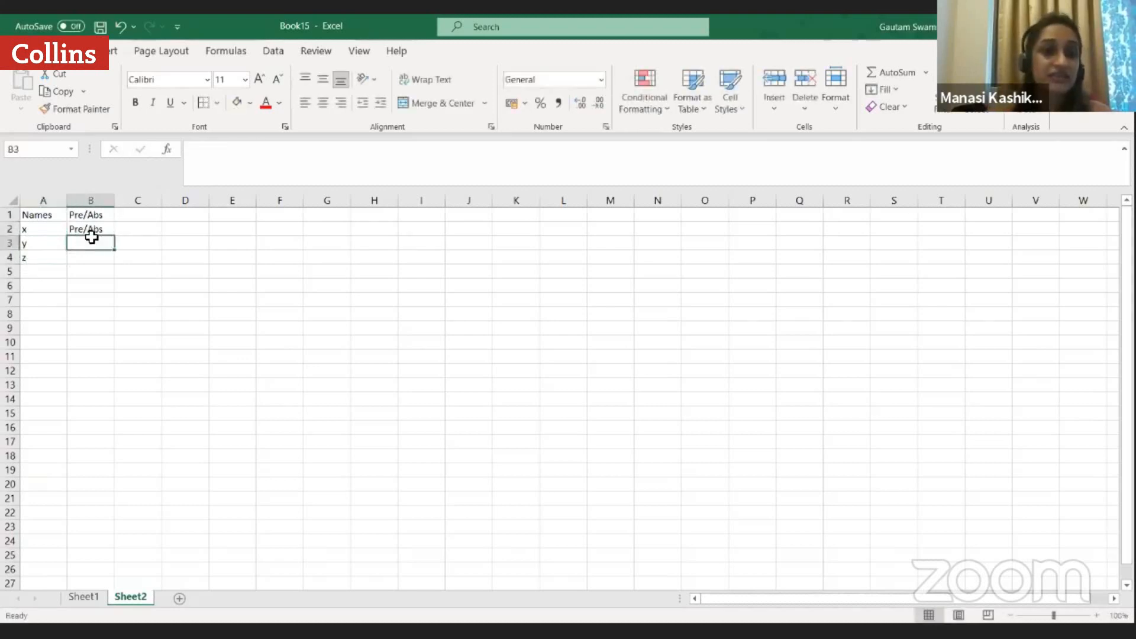
{"action": "type", "text": "P"}
{"action": "key", "text": "Delete"}
{"action": "key", "text": "Return"}
{"action": "type", "text": "A"}
{"action": "left_click", "coordinate": [94, 314]}
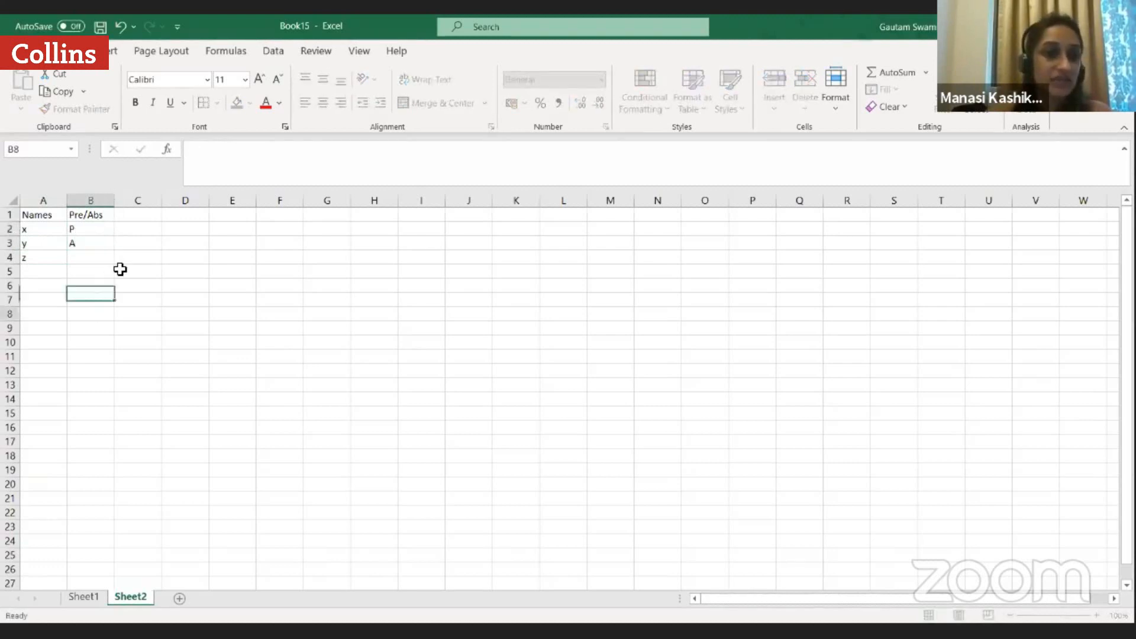
Enter the numbers 5, 7 and 8 in cells C2, C3 and C4.
{"action": "left_click", "coordinate": [137, 229]}
{"action": "type", "text": "5"}
{"action": "key", "text": "Return"}
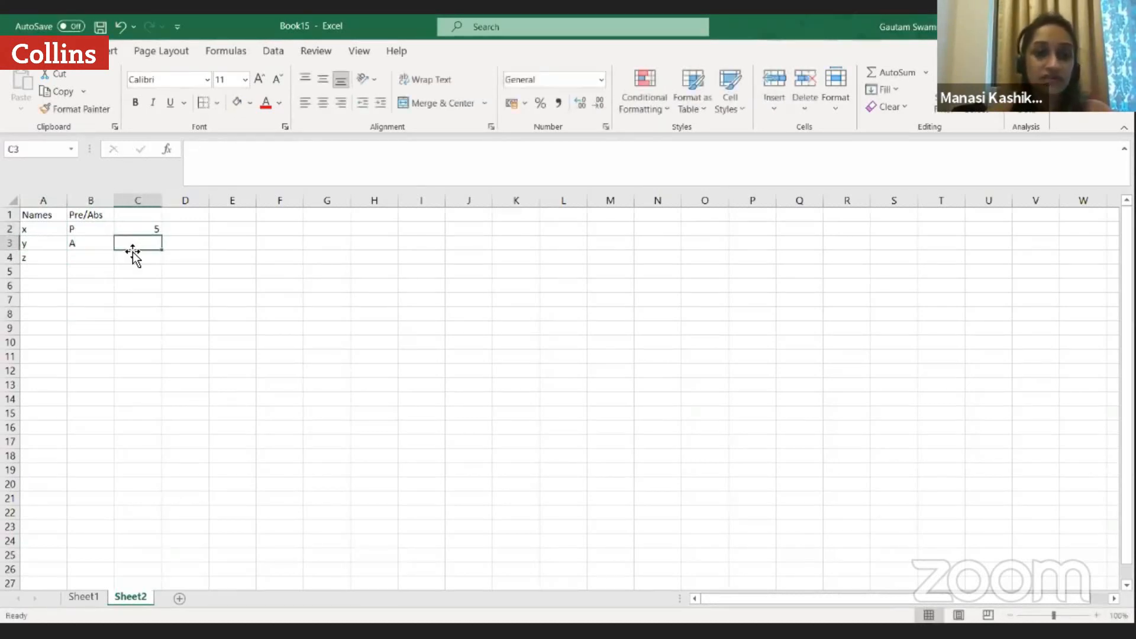
{"action": "type", "text": "7"}
{"action": "key", "text": "Return"}
{"action": "type", "text": "8"}
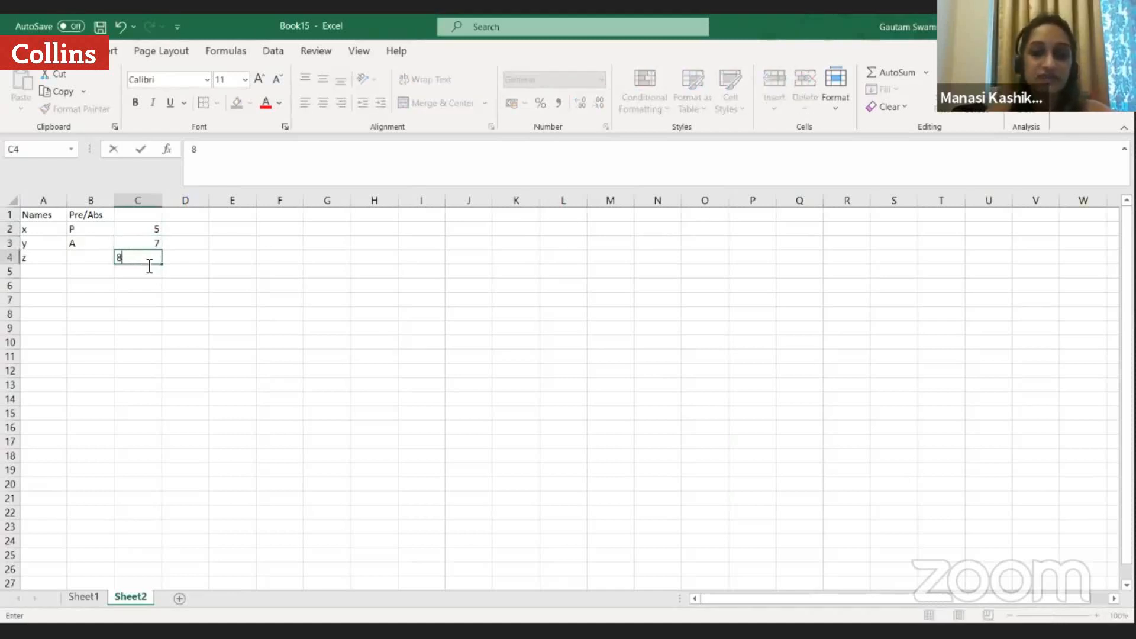
{"action": "key", "text": "Return"}
Total the three numbers in C5 with the formula =SUM(C2:C4) and check it against the range it adds.
{"action": "left_click_drag", "start_coordinate": [156, 229], "coordinate": [154, 258]}
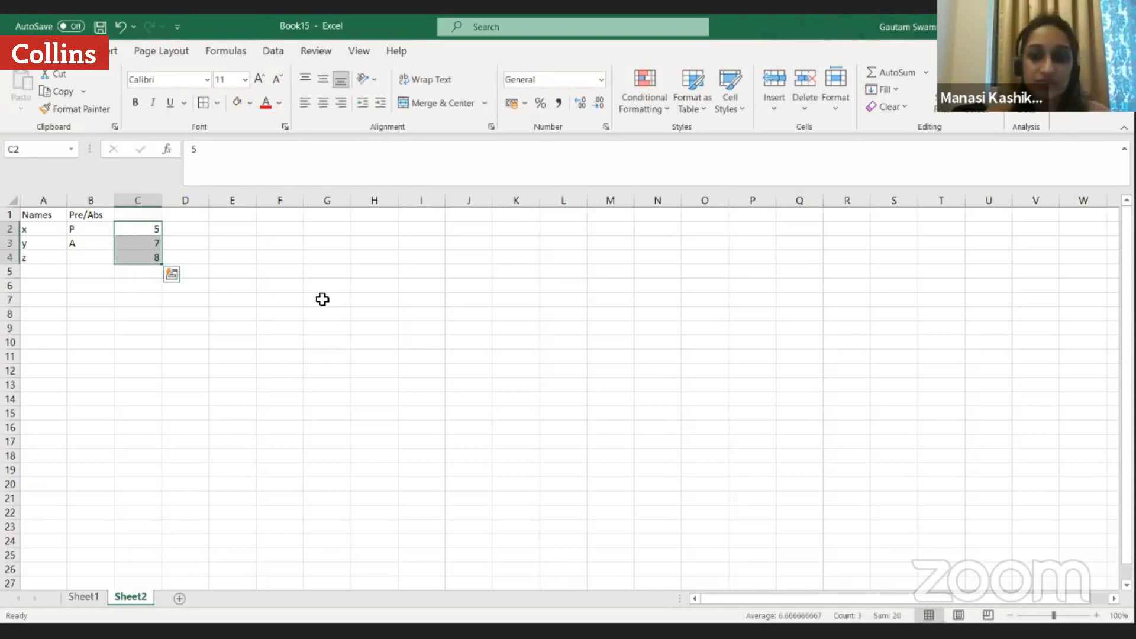
{"action": "left_click", "coordinate": [140, 275]}
{"action": "type", "text": "="}
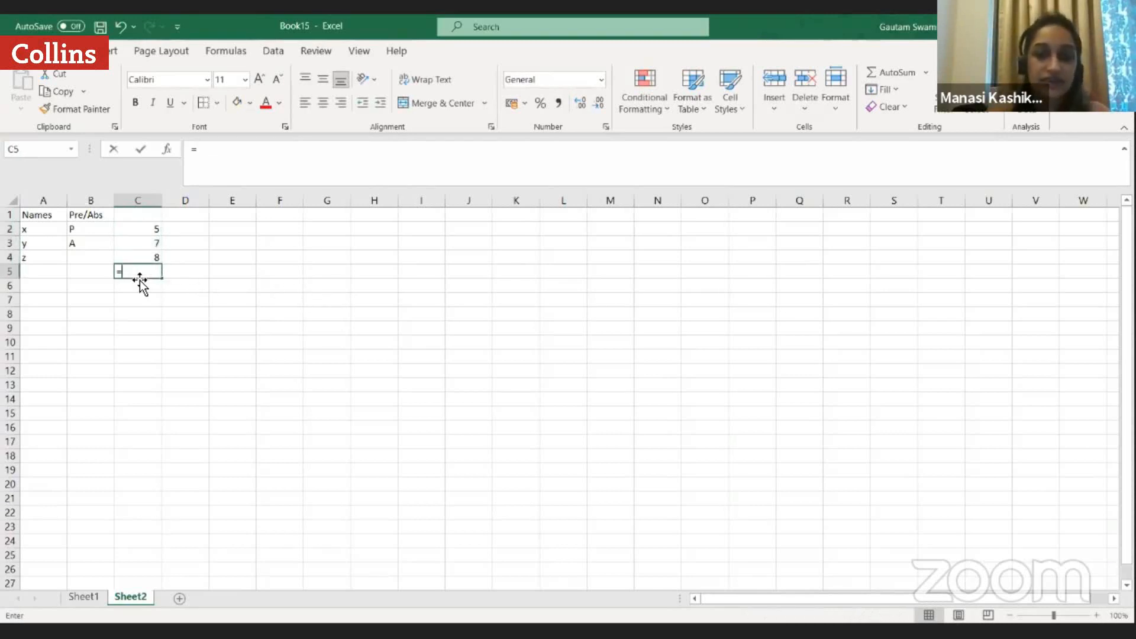
{"action": "type", "text": "sum("}
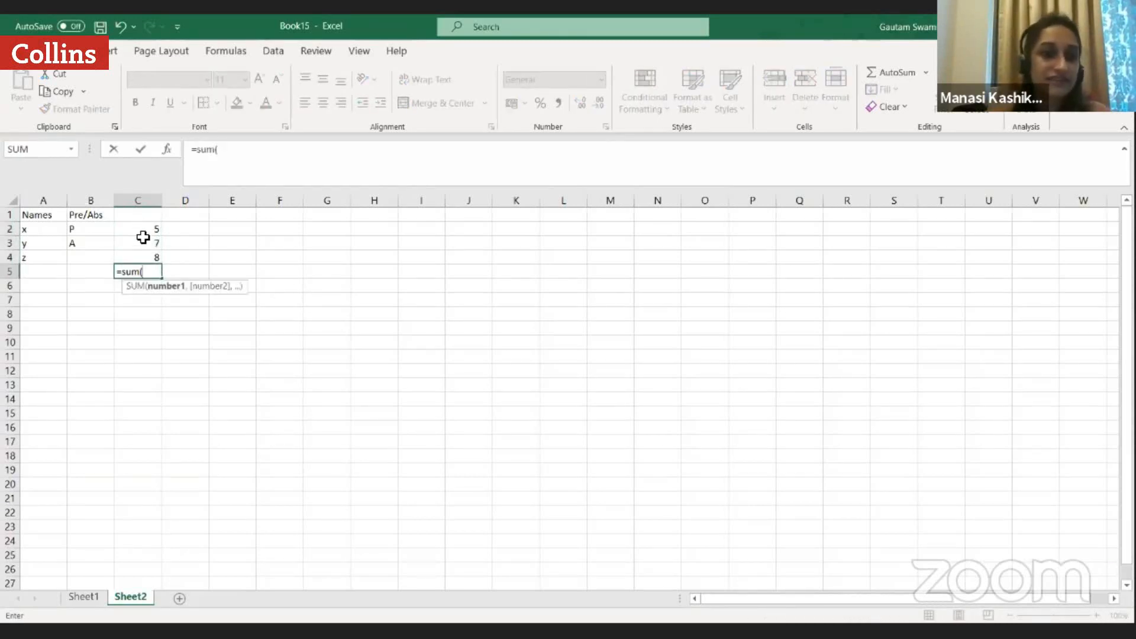
{"action": "left_click", "coordinate": [142, 230]}
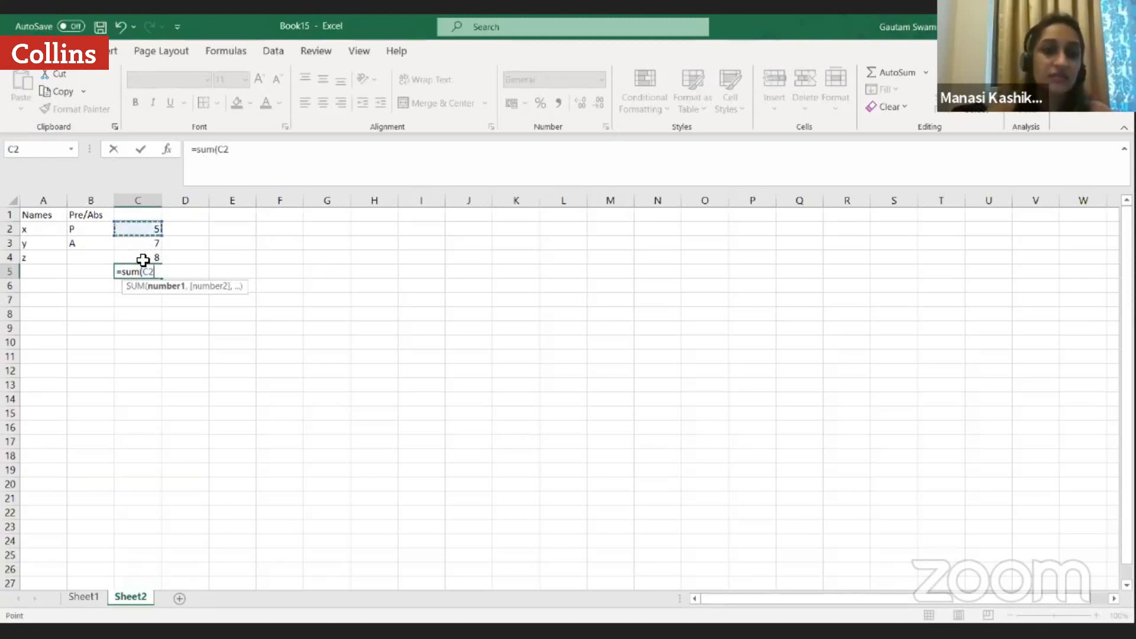
{"action": "left_click", "coordinate": [142, 260], "text": "shift"}
{"action": "key", "text": "Return"}
{"action": "left_click", "coordinate": [150, 271]}
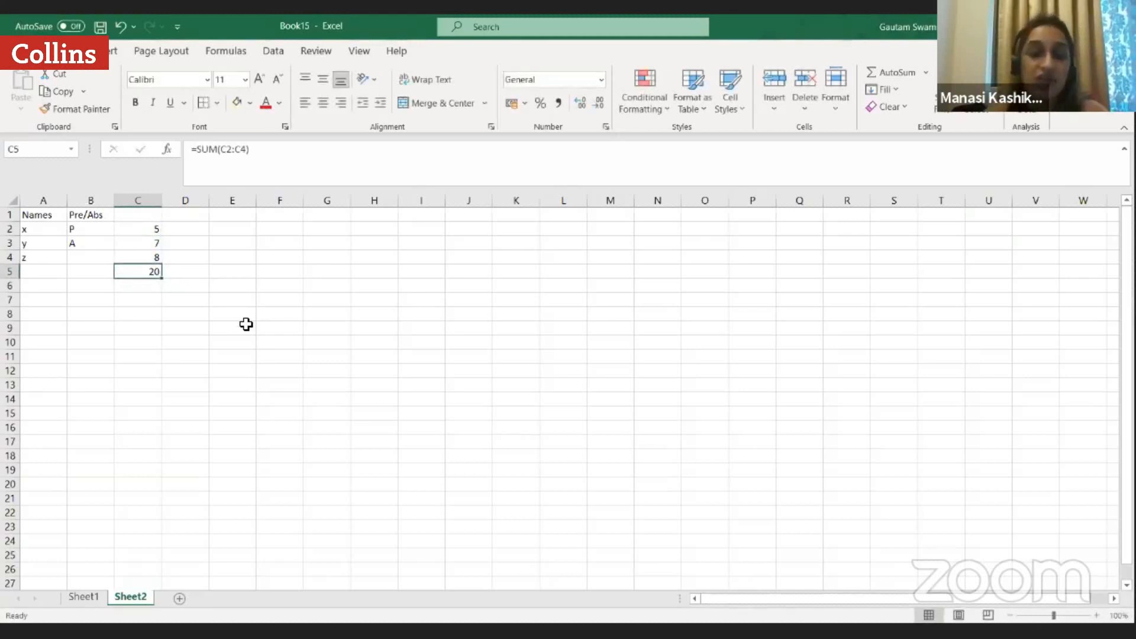
{"action": "left_click_drag", "start_coordinate": [155, 232], "coordinate": [158, 259]}
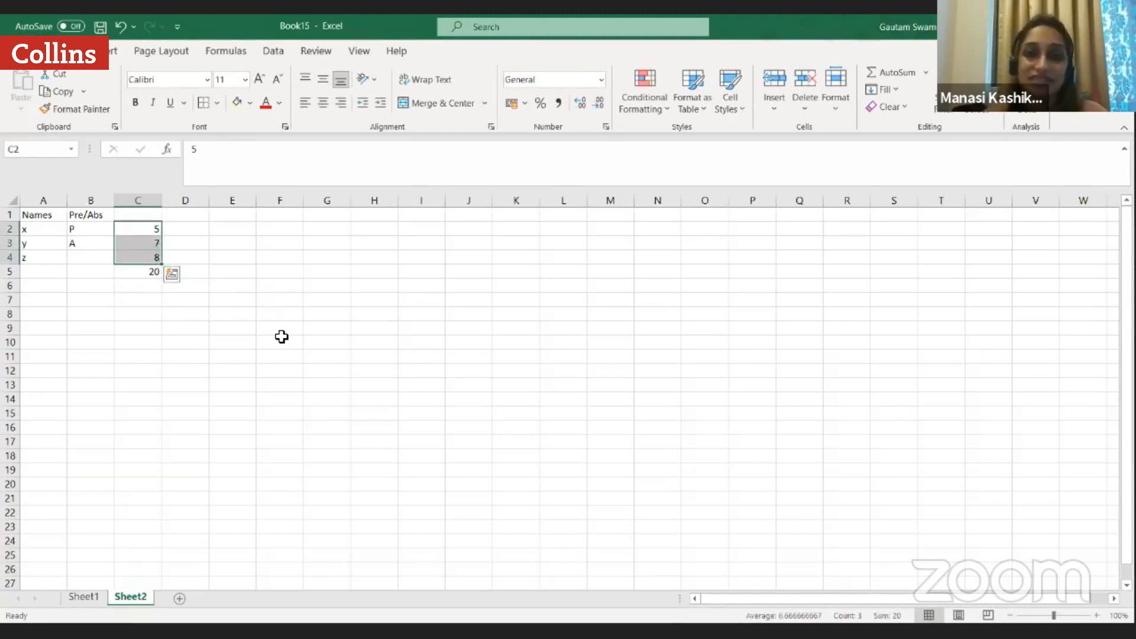
{"action": "left_click", "coordinate": [143, 285]}
Clear the Names header in A1, the numbers in C2 and C3, and the total in C5.
{"action": "left_click_drag", "start_coordinate": [35, 214], "coordinate": [152, 273]}
{"action": "key", "text": "BackSpace"}
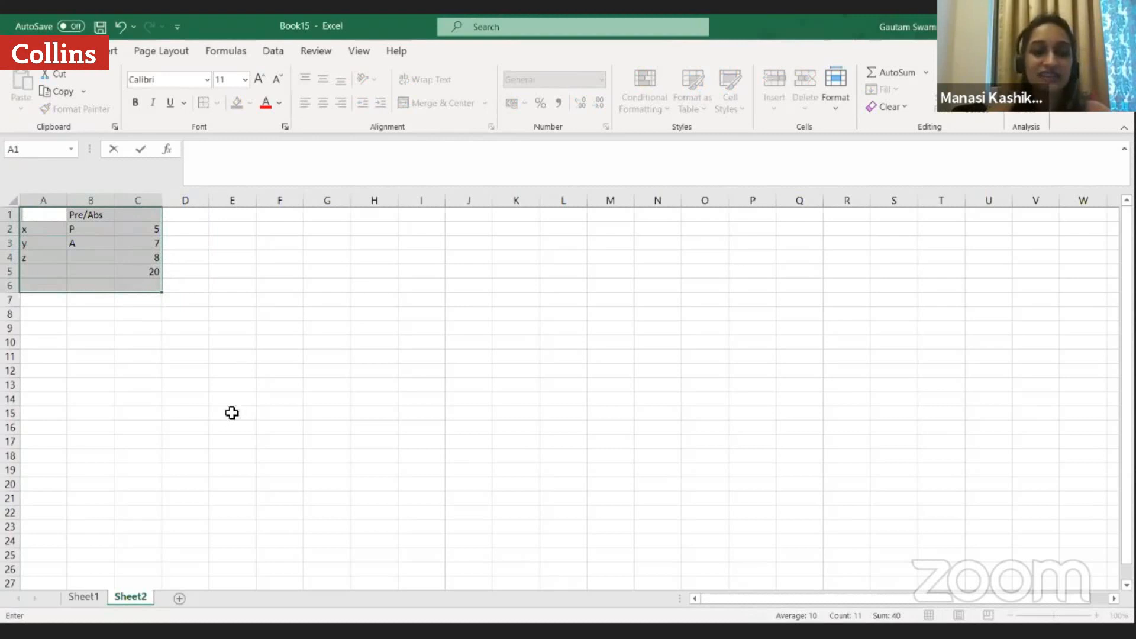
{"action": "left_click_drag", "start_coordinate": [213, 452], "coordinate": [186, 441]}
{"action": "left_click", "coordinate": [154, 232]}
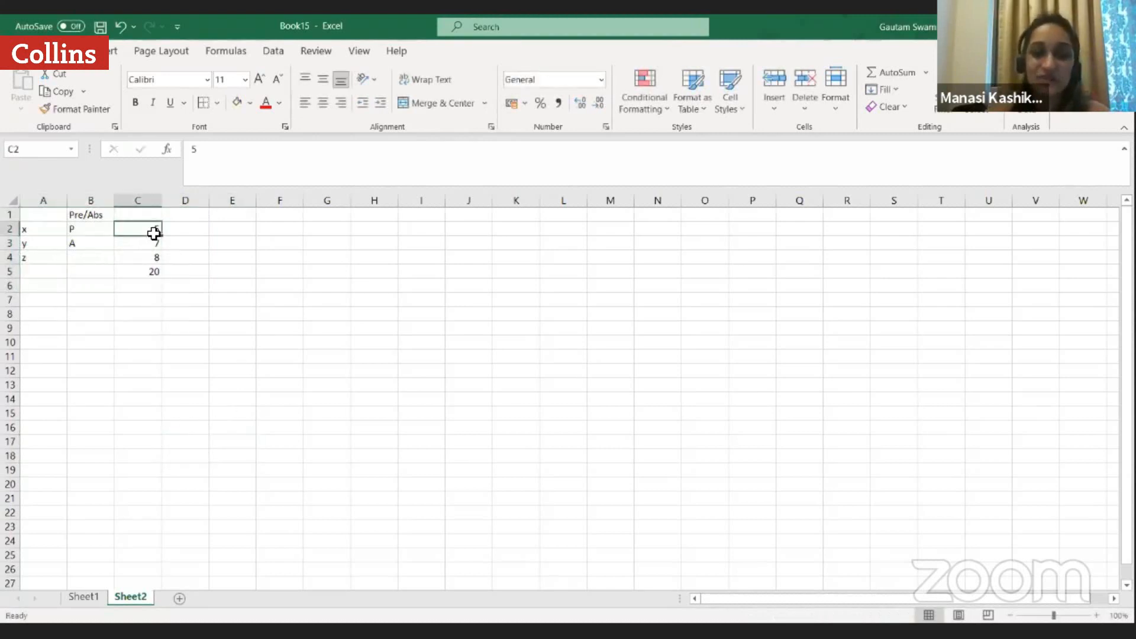
{"action": "key", "text": "BackSpace"}
{"action": "left_click", "coordinate": [156, 244]}
{"action": "key", "text": "Delete"}
{"action": "left_click", "coordinate": [150, 270]}
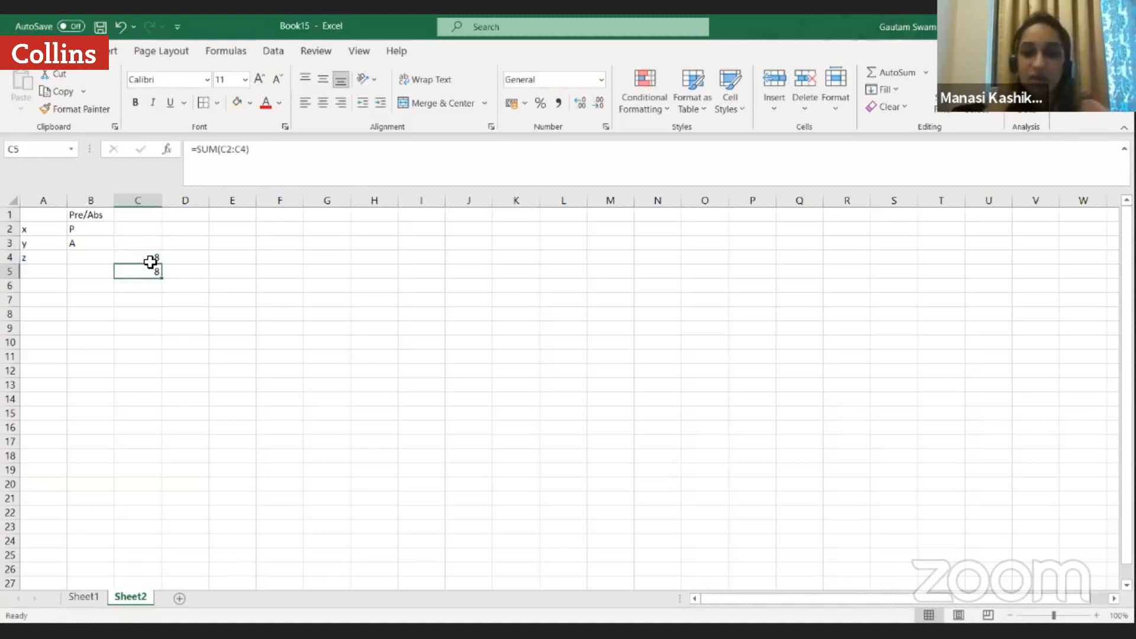
{"action": "key", "text": "BackSpace"}
{"action": "left_click_drag", "start_coordinate": [216, 281], "coordinate": [220, 272]}
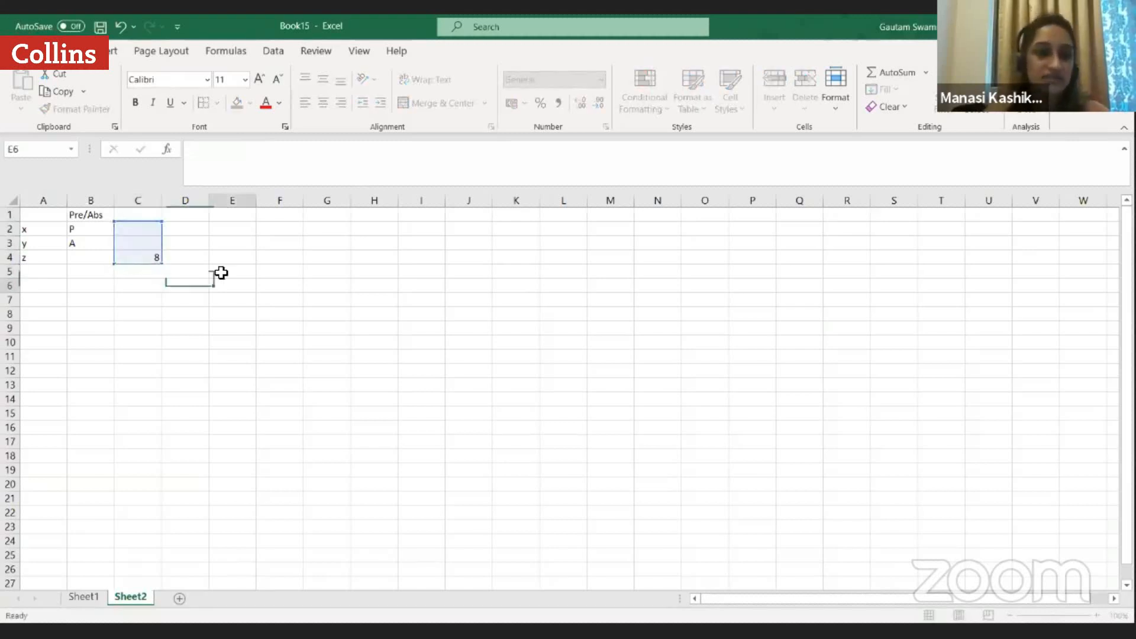
Clear the Pre/Abs header and the attendance marks P and A from column B.
{"action": "left_click_drag", "start_coordinate": [91, 215], "coordinate": [96, 242]}
{"action": "key", "text": "BackSpace"}
{"action": "left_click", "coordinate": [85, 232]}
{"action": "key", "text": "BackSpace"}
{"action": "left_click", "coordinate": [84, 244]}
{"action": "key", "text": "BackSpace"}
Clear the entries x, y and z from A2 to A4 and the remaining number 8 from C4.
{"action": "left_click", "coordinate": [45, 231]}
{"action": "key", "text": "BackSpace"}
{"action": "left_click", "coordinate": [46, 245]}
{"action": "key", "text": "BackSpace"}
{"action": "left_click", "coordinate": [46, 259]}
{"action": "key", "text": "BackSpace"}
{"action": "left_click", "coordinate": [146, 264]}
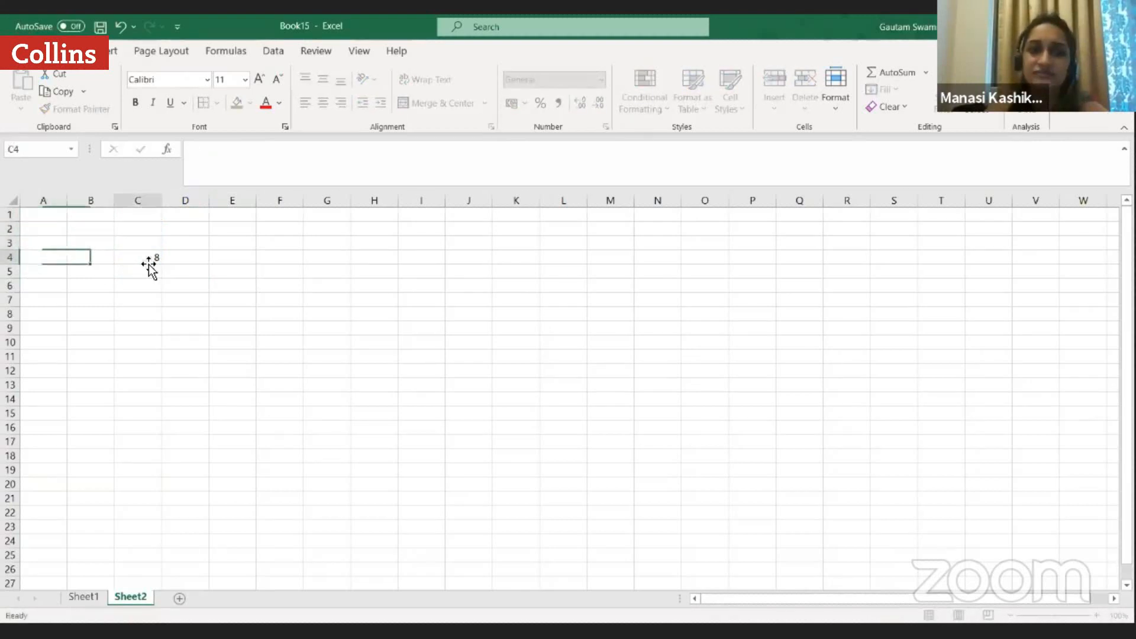
{"action": "left_click", "coordinate": [91, 274]}
{"action": "left_click", "coordinate": [90, 322]}
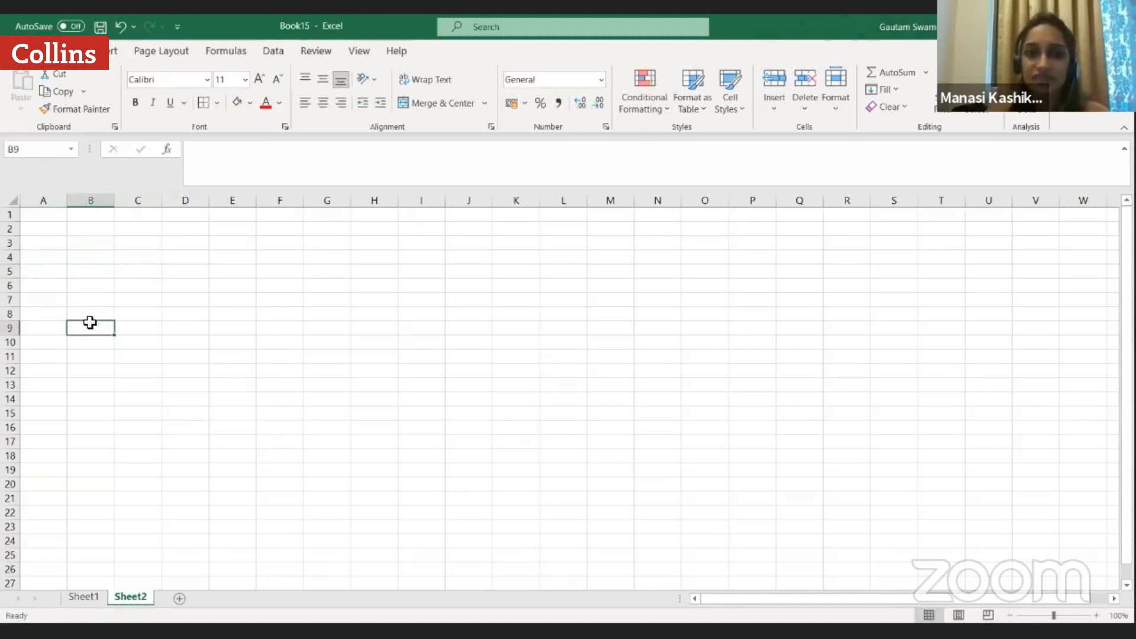
Enter a report card title with the student's first name in cell A1.
{"action": "left_click", "coordinate": [138, 246]}
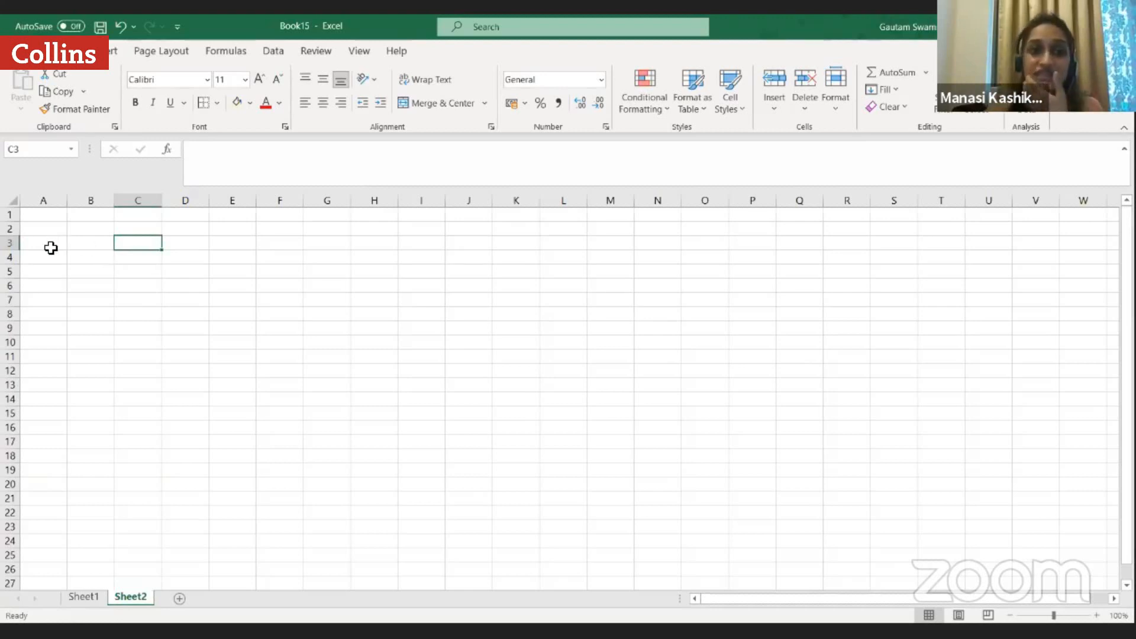
{"action": "left_click", "coordinate": [49, 245]}
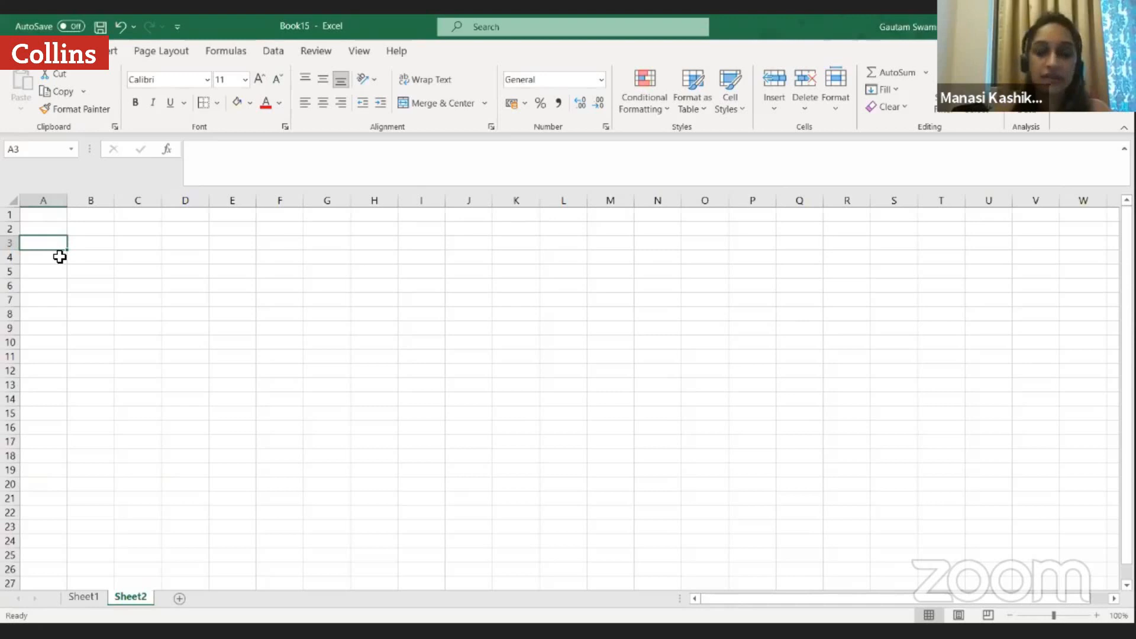
{"action": "key", "text": "Up"}
{"action": "key", "text": "Up"}
{"action": "type", "text": "Mana"}
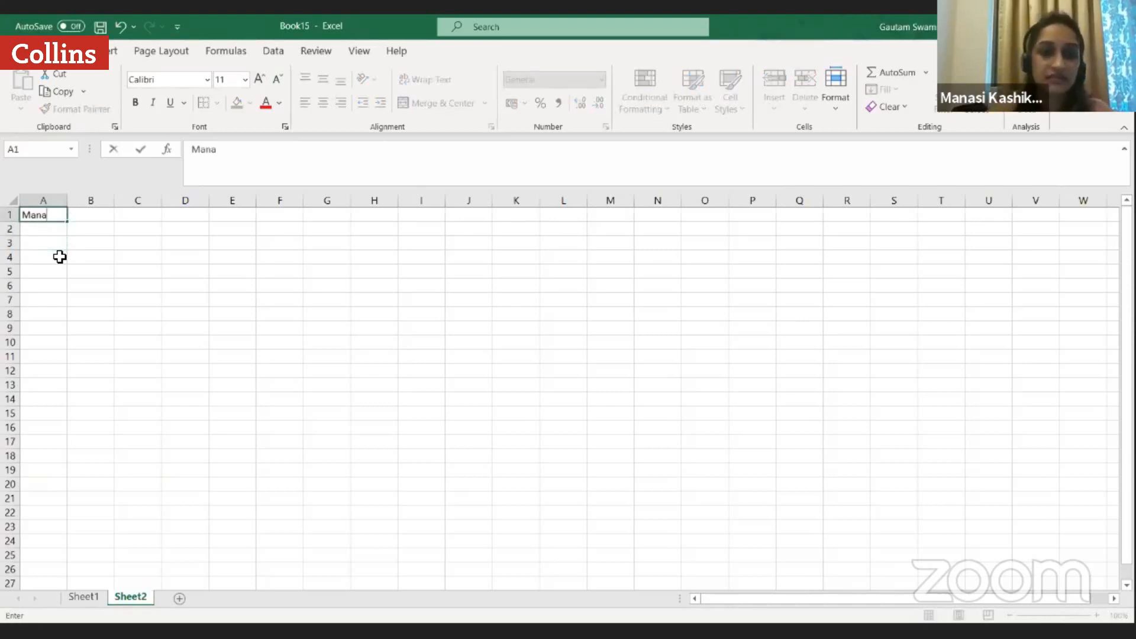
{"action": "type", "text": "si's report card"}
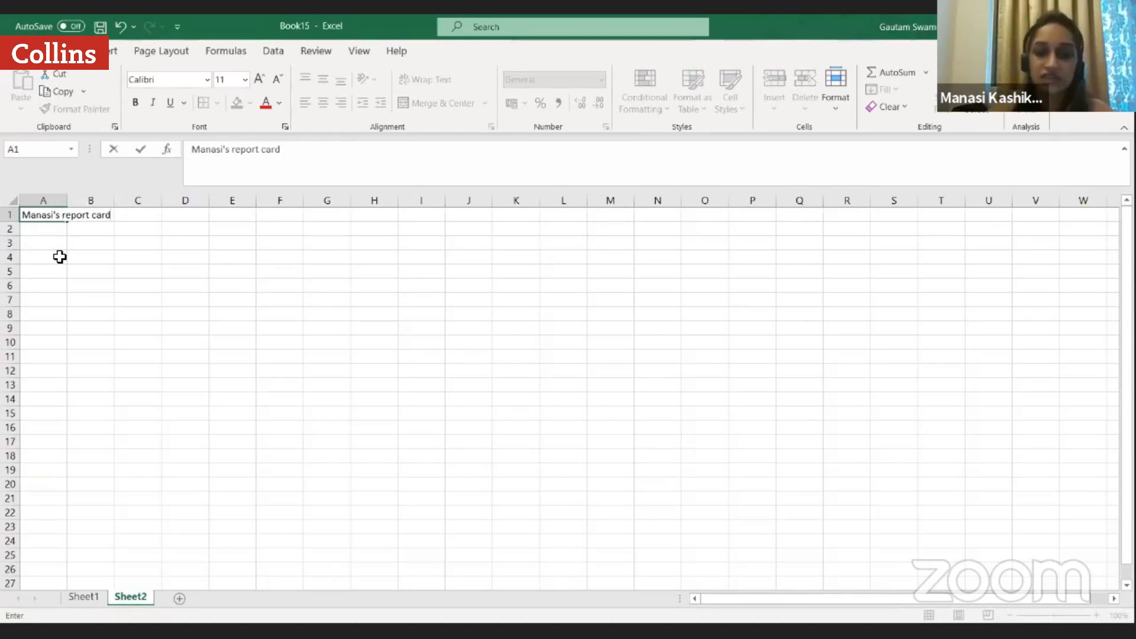
{"action": "key", "text": "Return"}
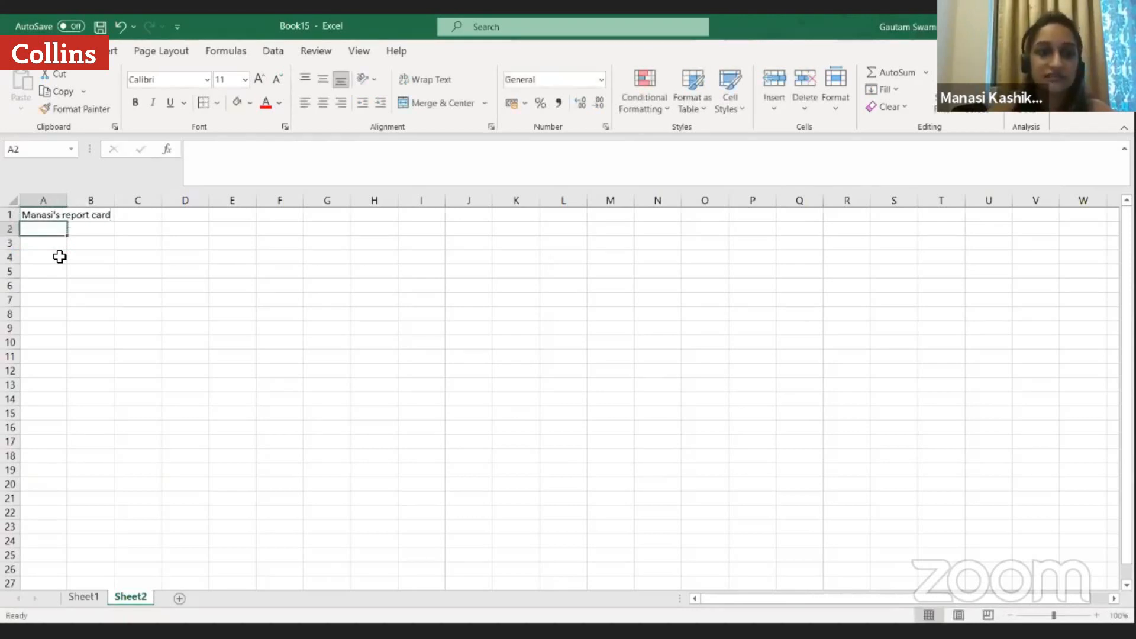
Enter the subjects Maths, English, Biology and Physics in cells A2 to A5 beneath the report card title.
{"action": "type", "text": "Maths"}
{"action": "key", "text": "Return"}
{"action": "type", "text": "English"}
{"action": "key", "text": "Return"}
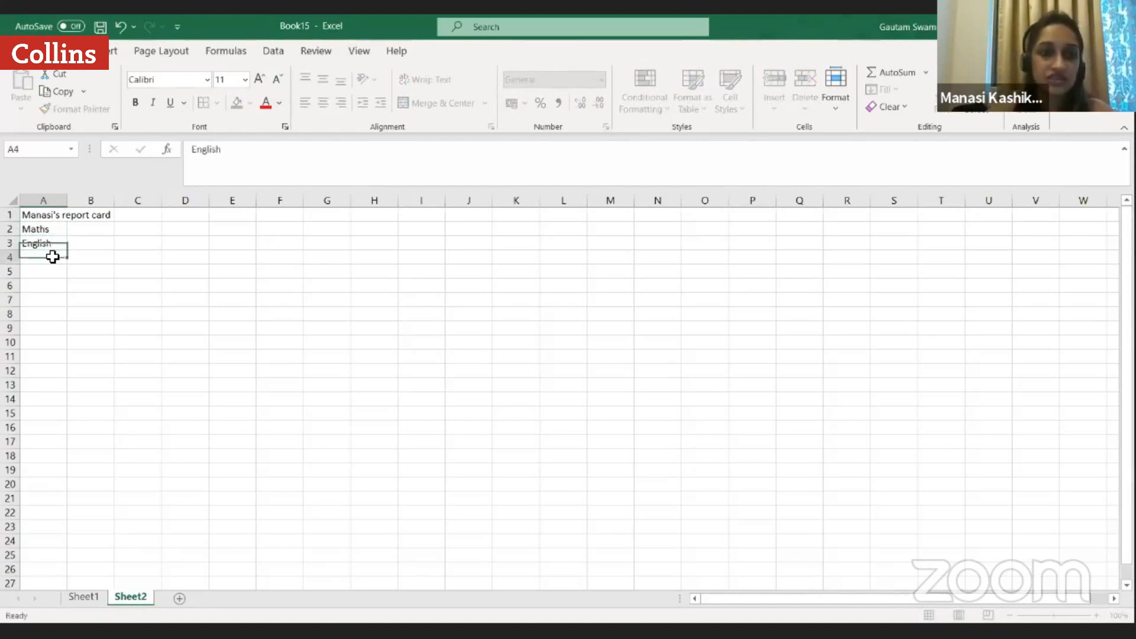
{"action": "type", "text": "Biology"}
{"action": "key", "text": "Return"}
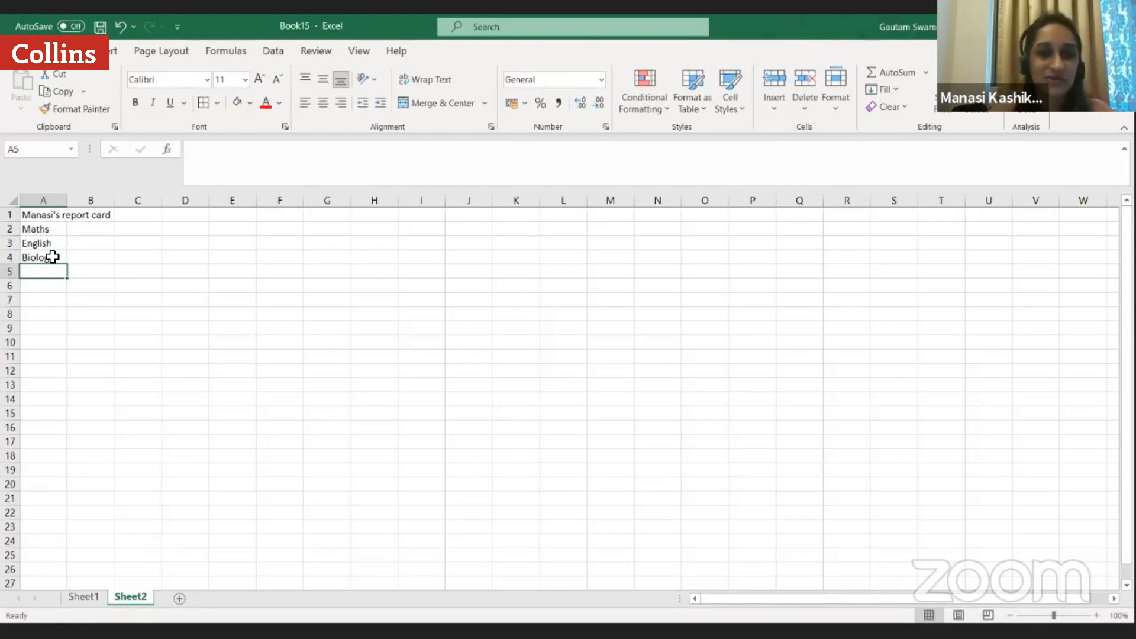
{"action": "type", "text": "Physics"}
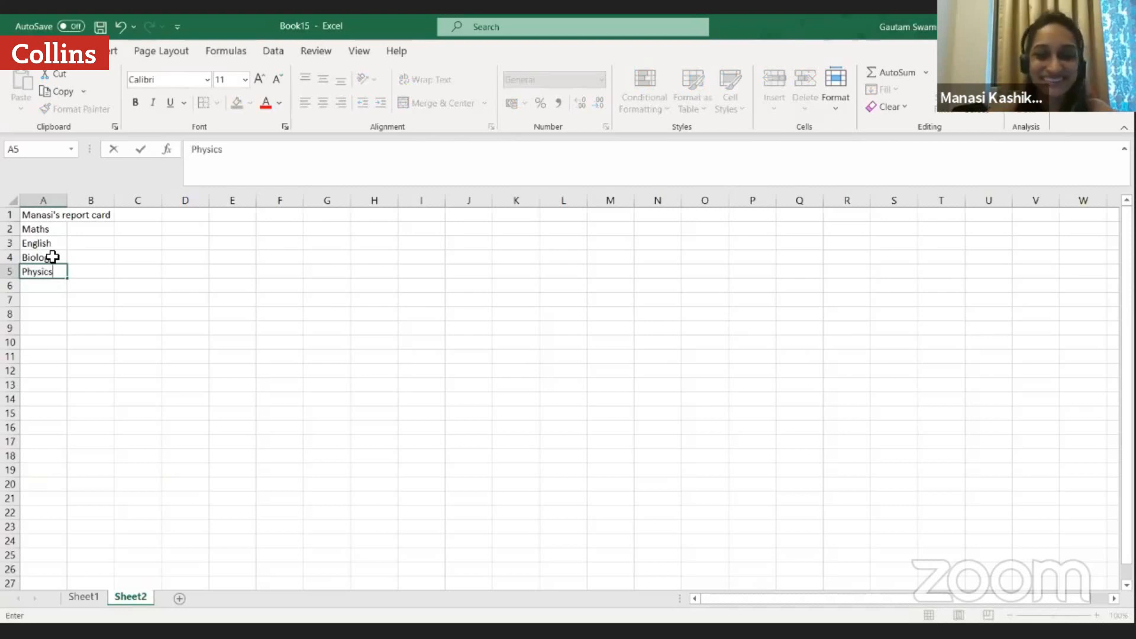
{"action": "key", "text": "Return"}
Add the subjects Social Studies, GK, Computers and Moral Science in cells A6 to A9.
{"action": "type", "text": "Socia"}
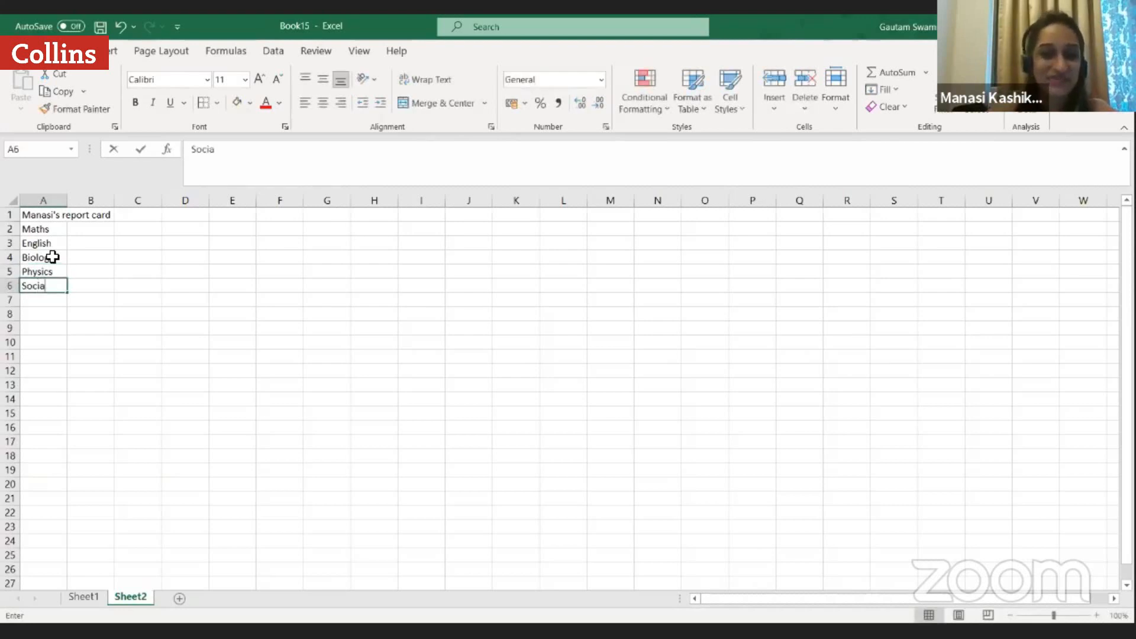
{"action": "type", "text": "l Studies"}
{"action": "key", "text": "Return"}
{"action": "type", "text": "GK"}
{"action": "key", "text": "Return"}
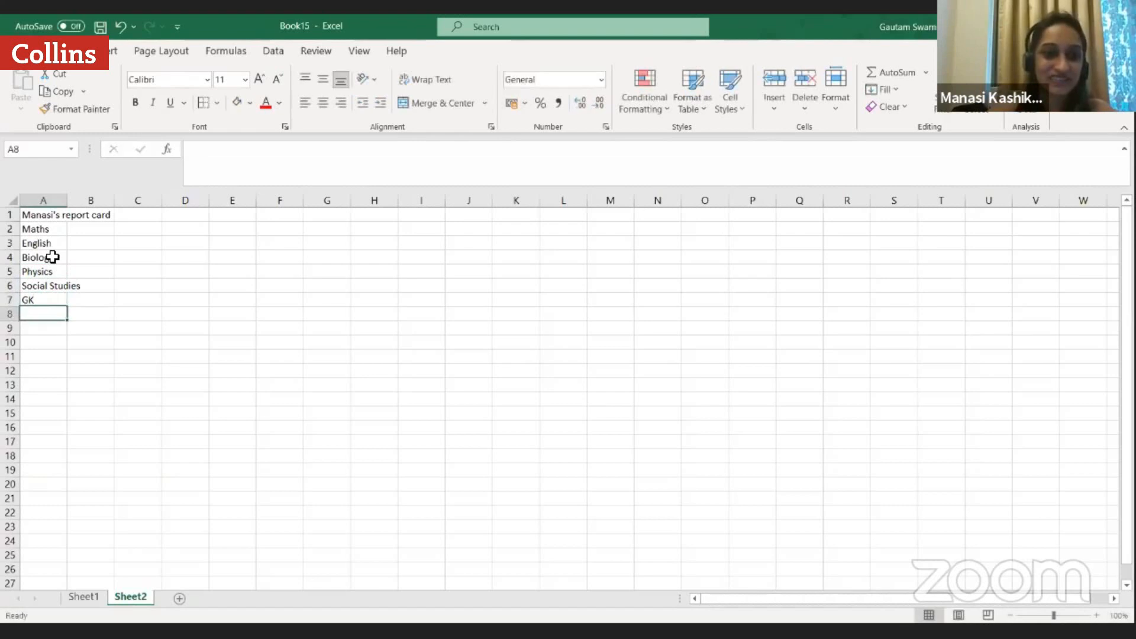
{"action": "type", "text": "Computers"}
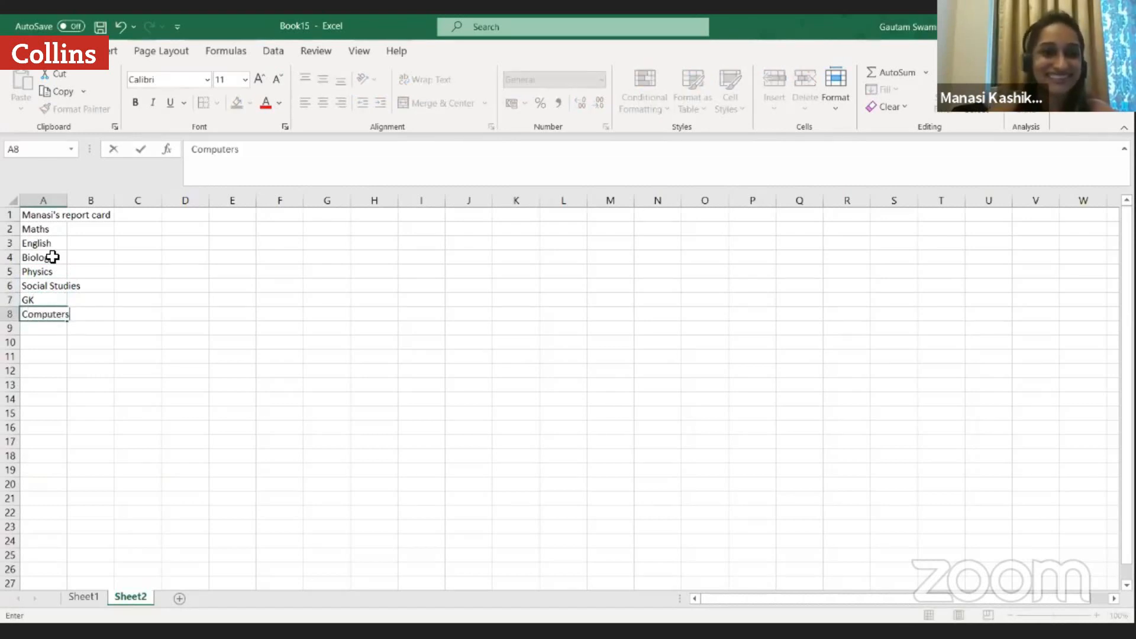
{"action": "key", "text": "Return"}
{"action": "type", "text": "Ye"}
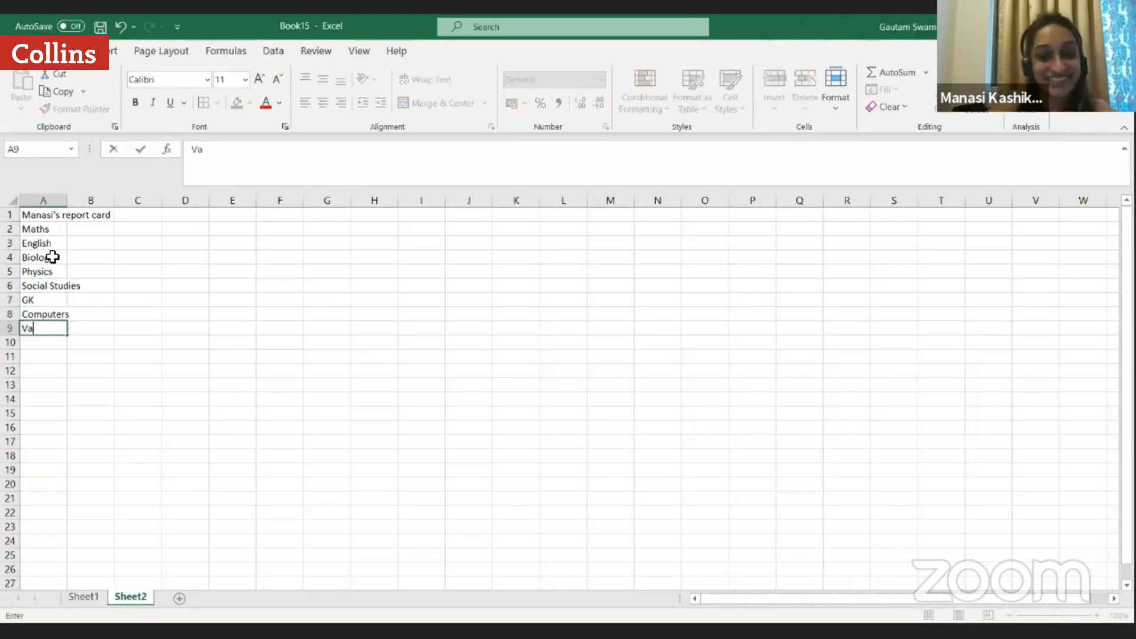
{"action": "key", "text": "BackSpace"}
{"action": "key", "text": "BackSpace"}
{"action": "type", "text": "Moral Science"}
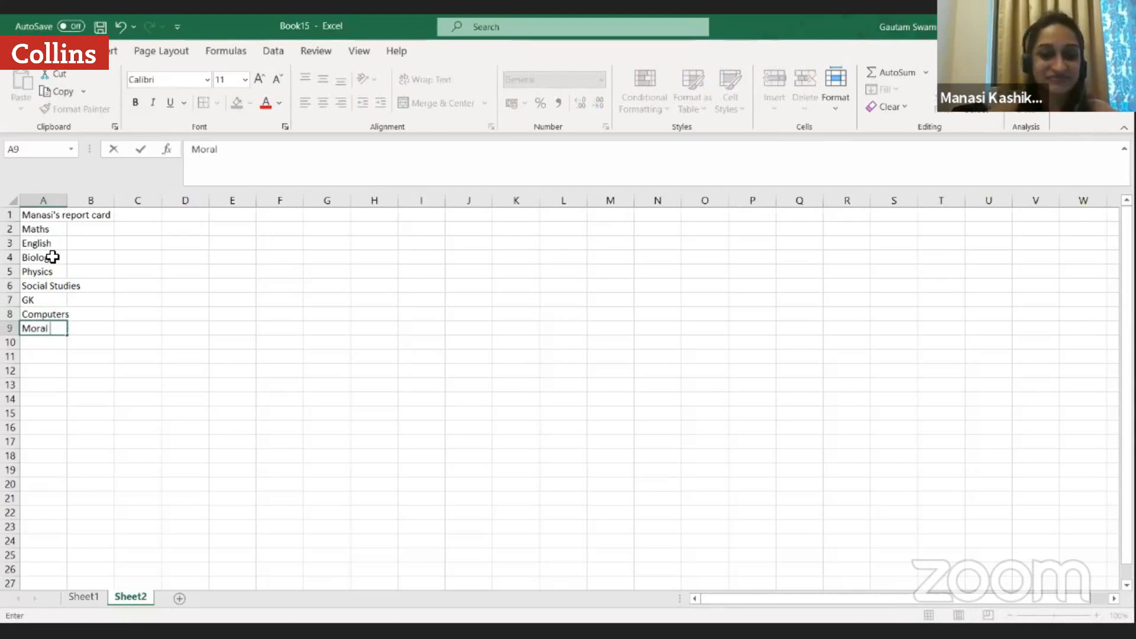
Enter the marks 40, 45, 45 and 43 for Maths, English, Biology and Physics in cells B2 to B5.
{"action": "left_click", "coordinate": [97, 232]}
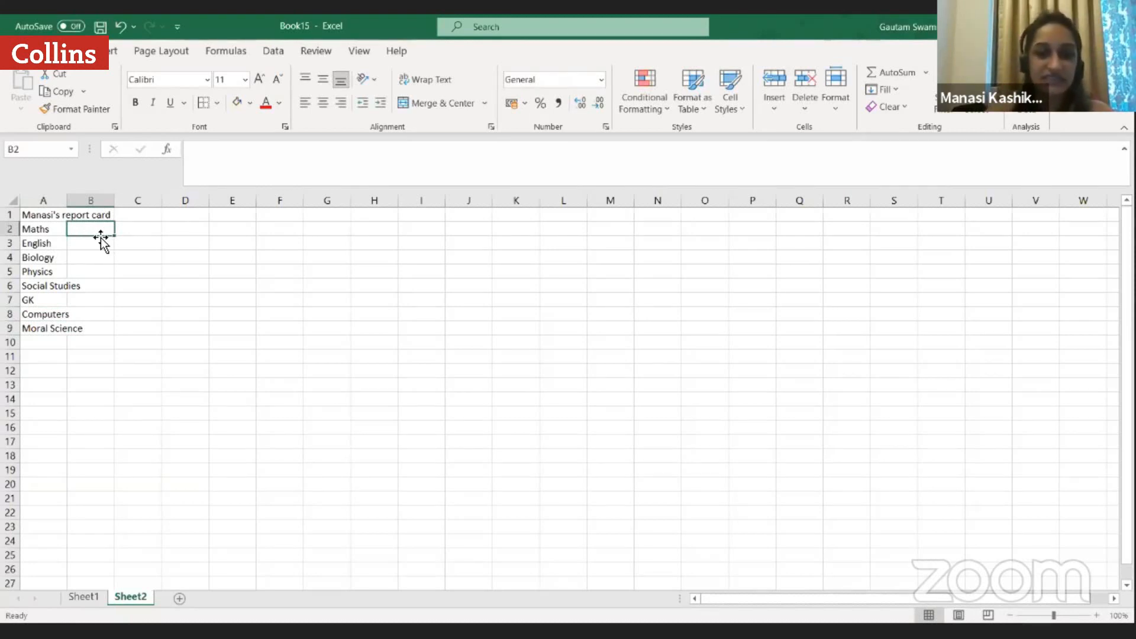
{"action": "type", "text": "40"}
{"action": "key", "text": "Return"}
{"action": "type", "text": "45"}
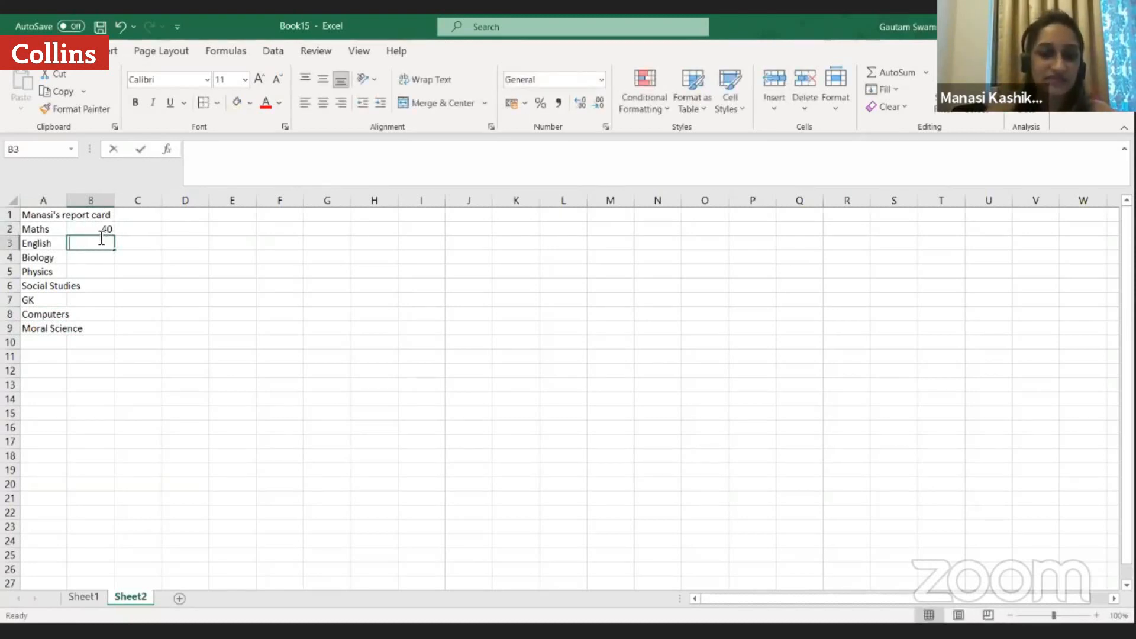
{"action": "key", "text": "Return"}
{"action": "type", "text": "45"}
{"action": "key", "text": "Return"}
{"action": "type", "text": "43"}
{"action": "key", "text": "Return"}
Enter the marks 30, 48, 40 and 50 for Social Studies, GK, Computers and Moral Science in cells B6 to B9.
{"action": "type", "text": "30"}
{"action": "key", "text": "Return"}
{"action": "type", "text": "4"}
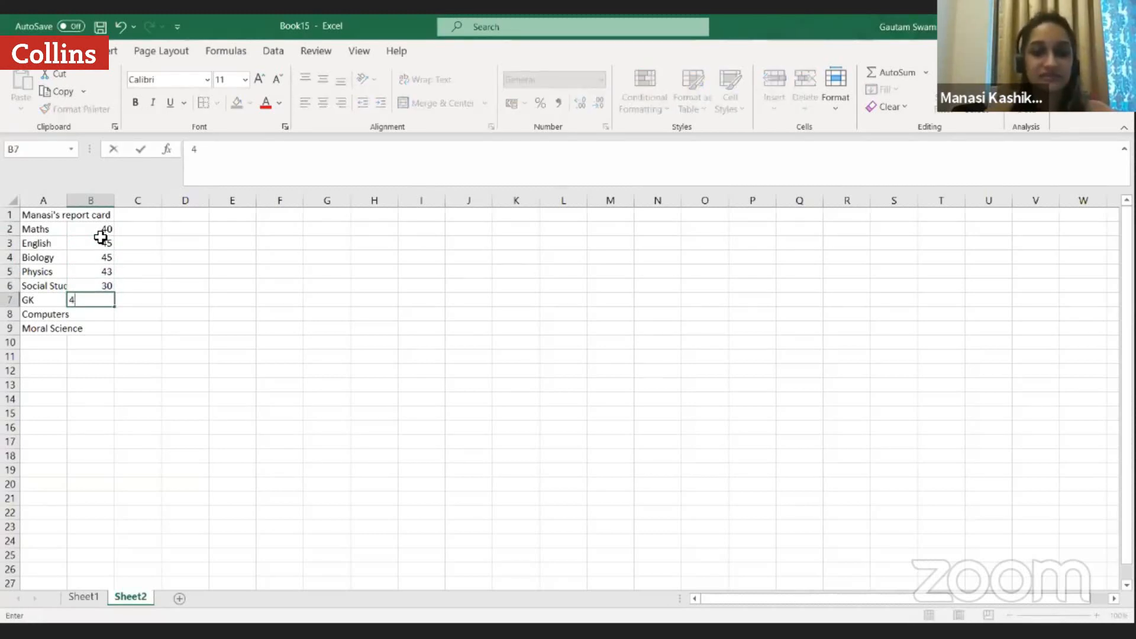
{"action": "type", "text": "8"}
{"action": "key", "text": "Return"}
{"action": "type", "text": "4"}
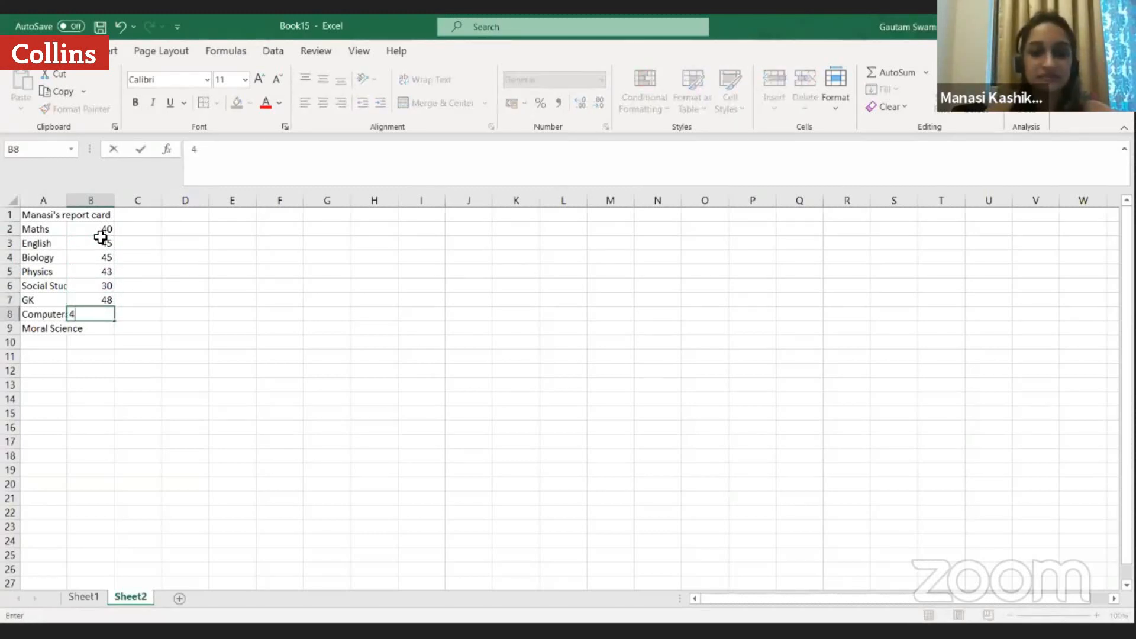
{"action": "type", "text": "0"}
{"action": "key", "text": "Return"}
{"action": "type", "text": "50"}
{"action": "key", "text": "Return"}
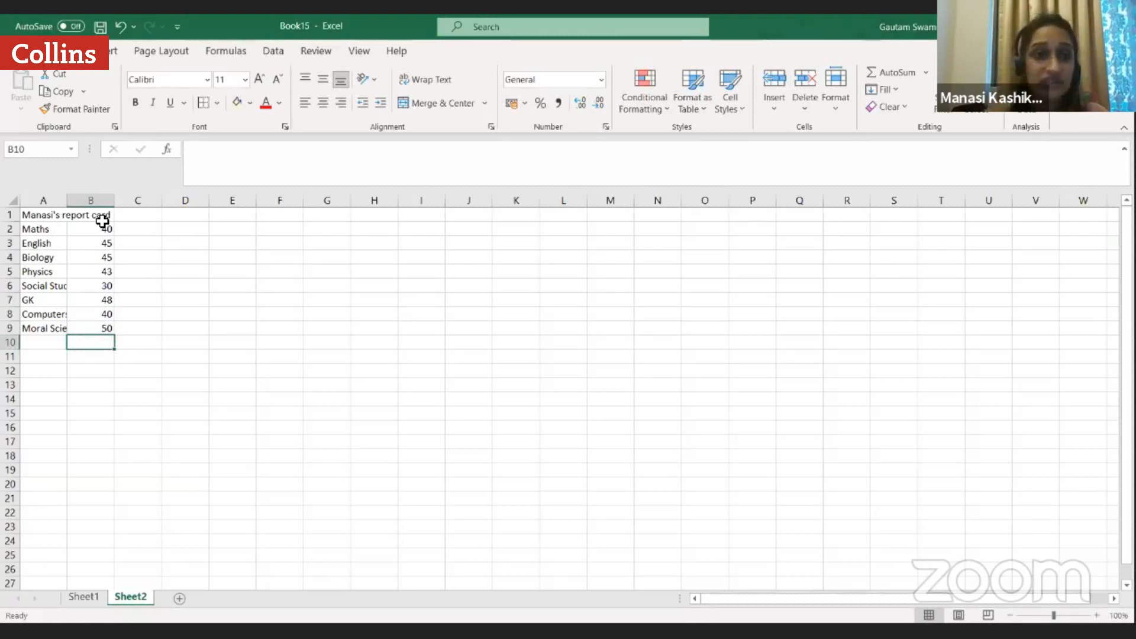
Insert a 2-D clustered column chart of the subjects and marks in A2:B9.
{"action": "left_click_drag", "start_coordinate": [39, 228], "coordinate": [82, 329]}
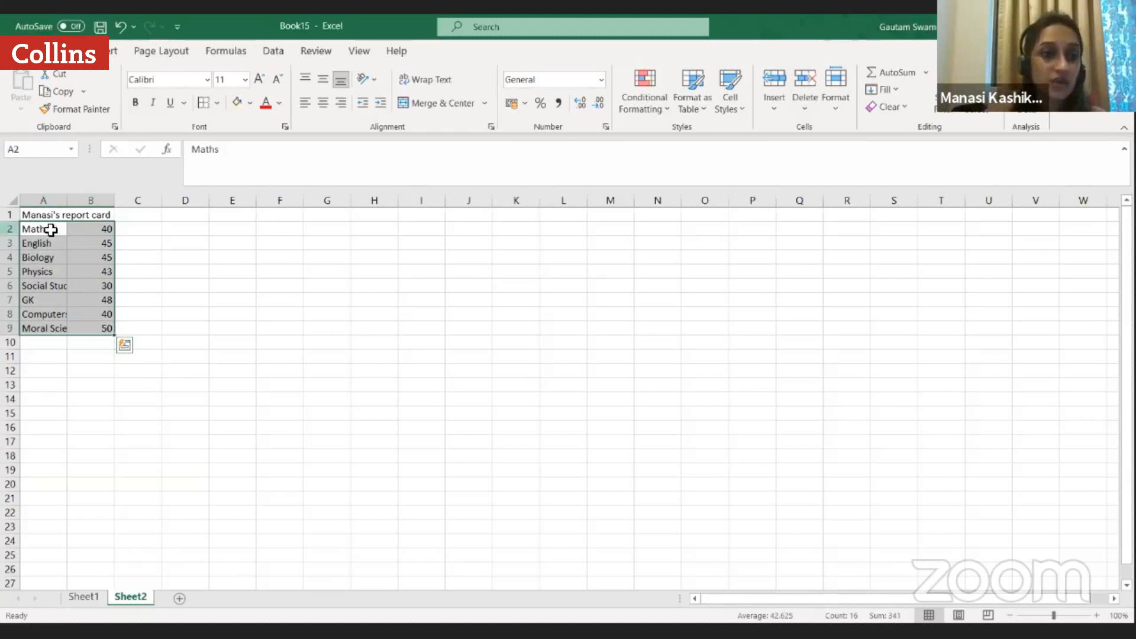
{"action": "left_click", "coordinate": [137, 300]}
{"action": "left_click_drag", "start_coordinate": [55, 229], "coordinate": [90, 328]}
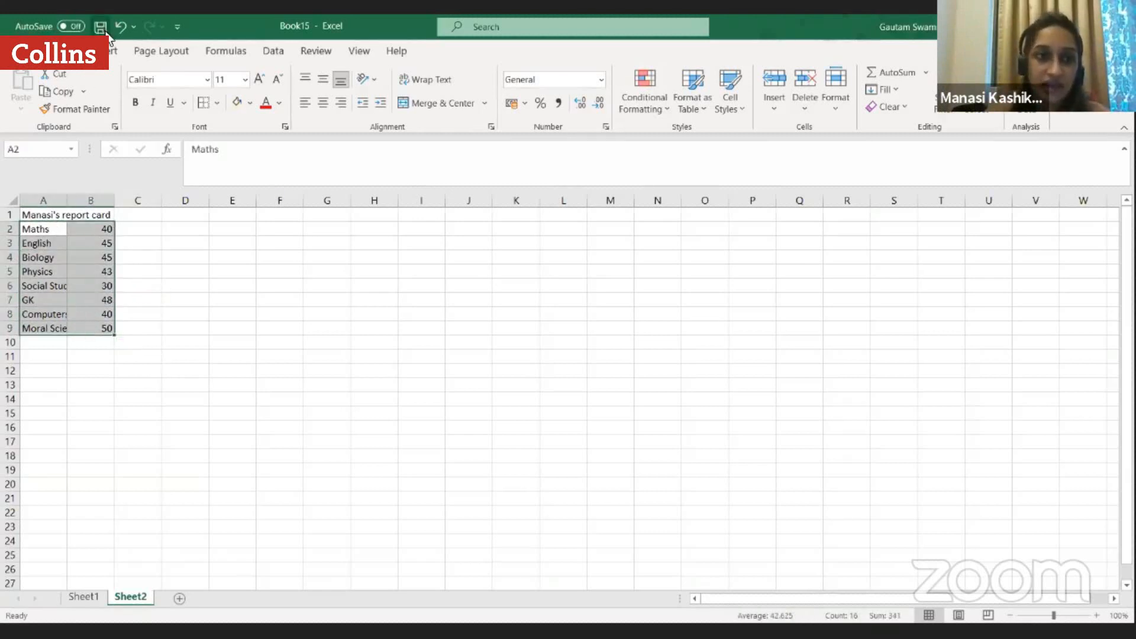
{"action": "left_click", "coordinate": [111, 51]}
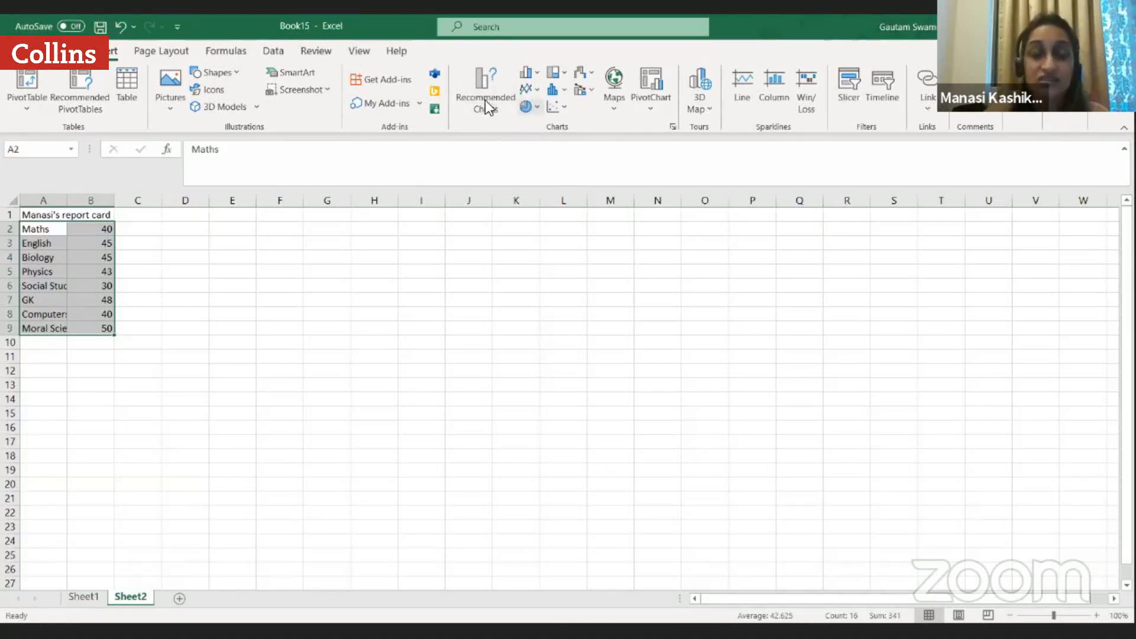
{"action": "left_click", "coordinate": [531, 77]}
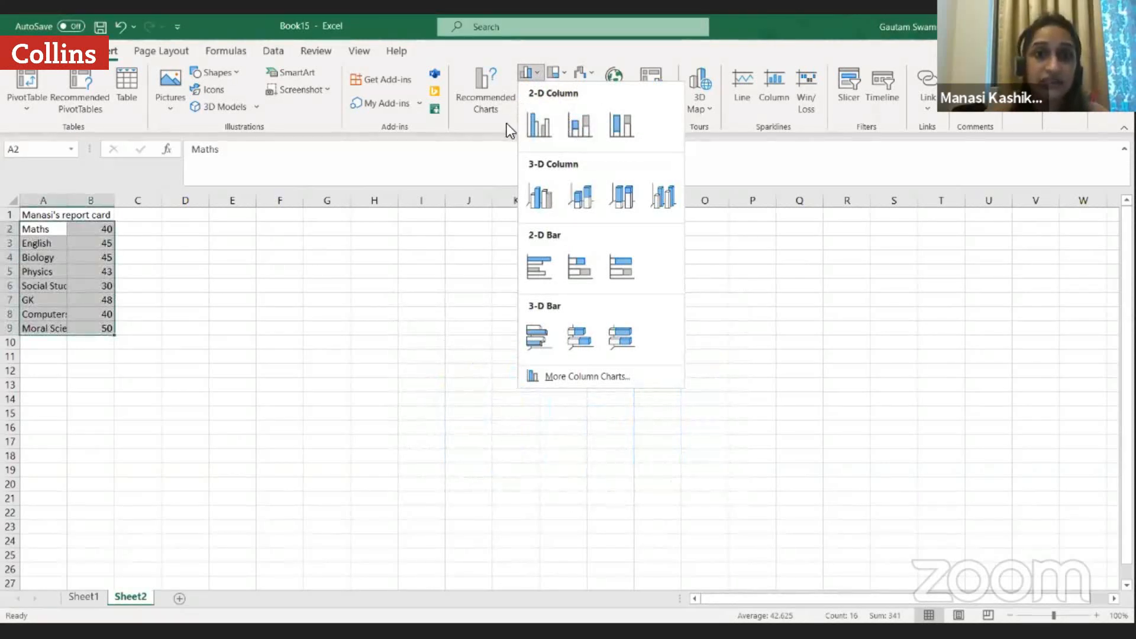
{"action": "left_click", "coordinate": [528, 106]}
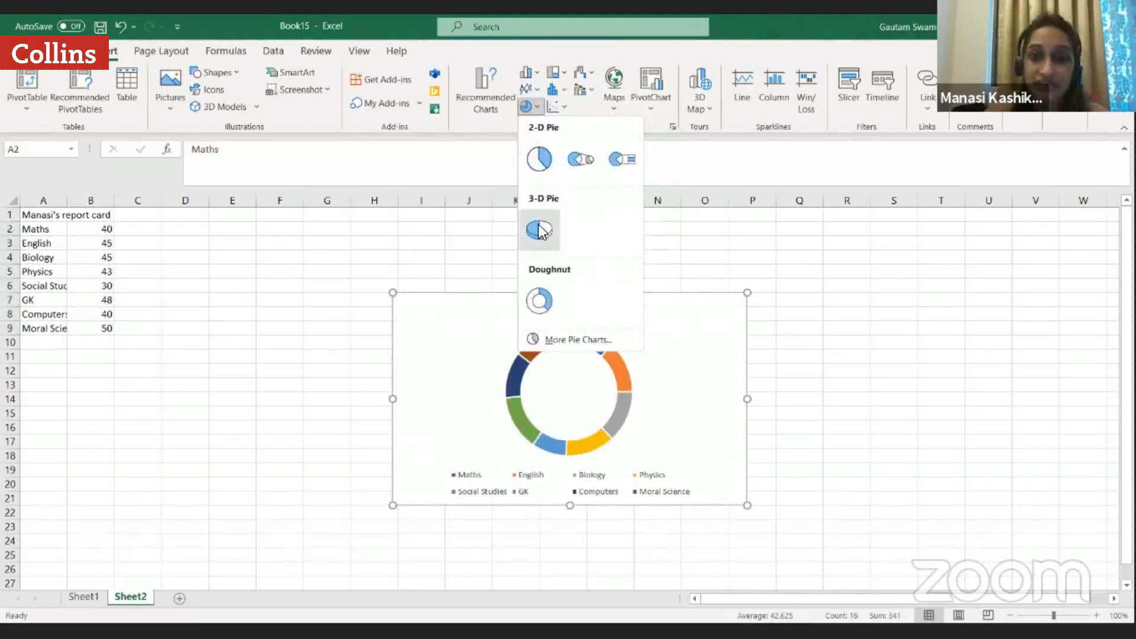
{"action": "left_click", "coordinate": [535, 92]}
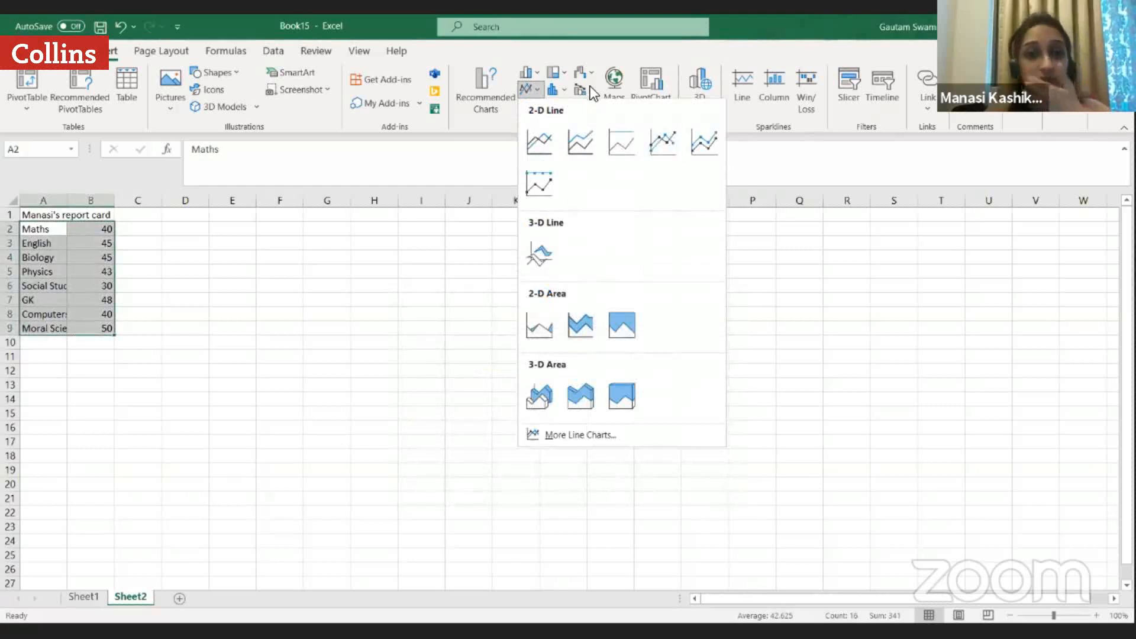
{"action": "mouse_move", "coordinate": [591, 87]}
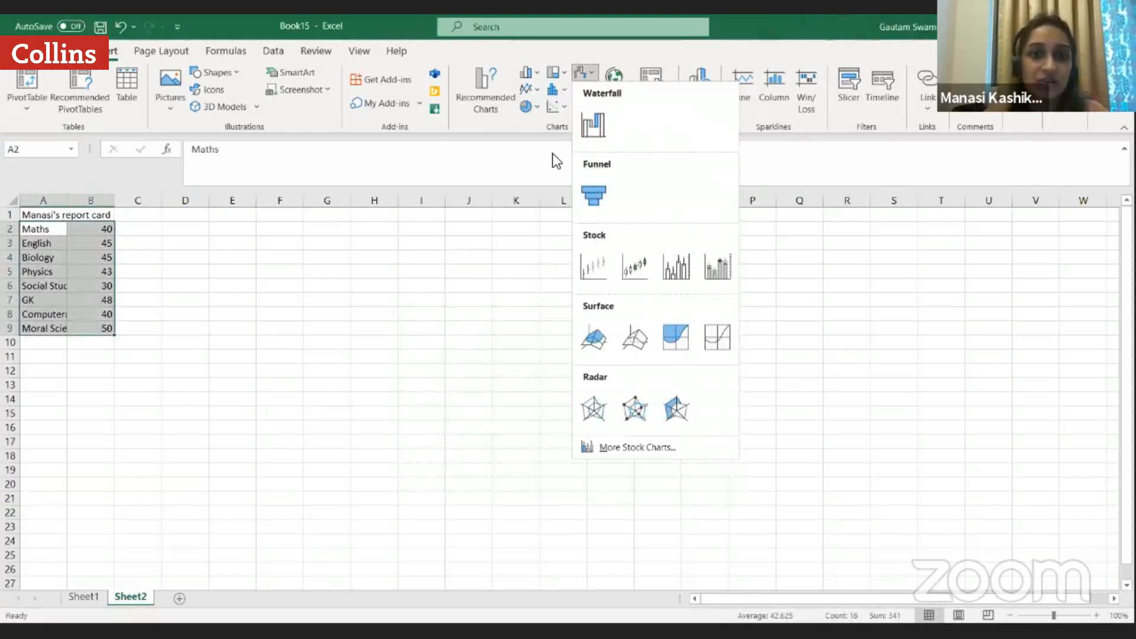
{"action": "mouse_move", "coordinate": [535, 77]}
{"action": "left_click", "coordinate": [547, 139]}
{"action": "left_click", "coordinate": [546, 137]}
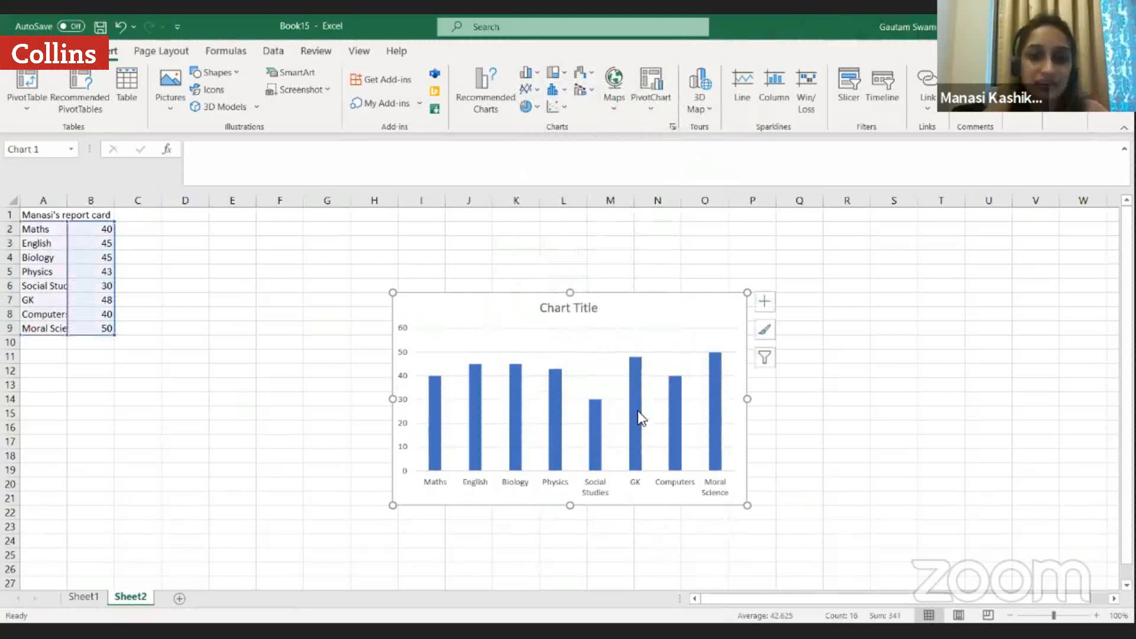
Fill the column chart's background with orange.
{"action": "left_click", "coordinate": [713, 368]}
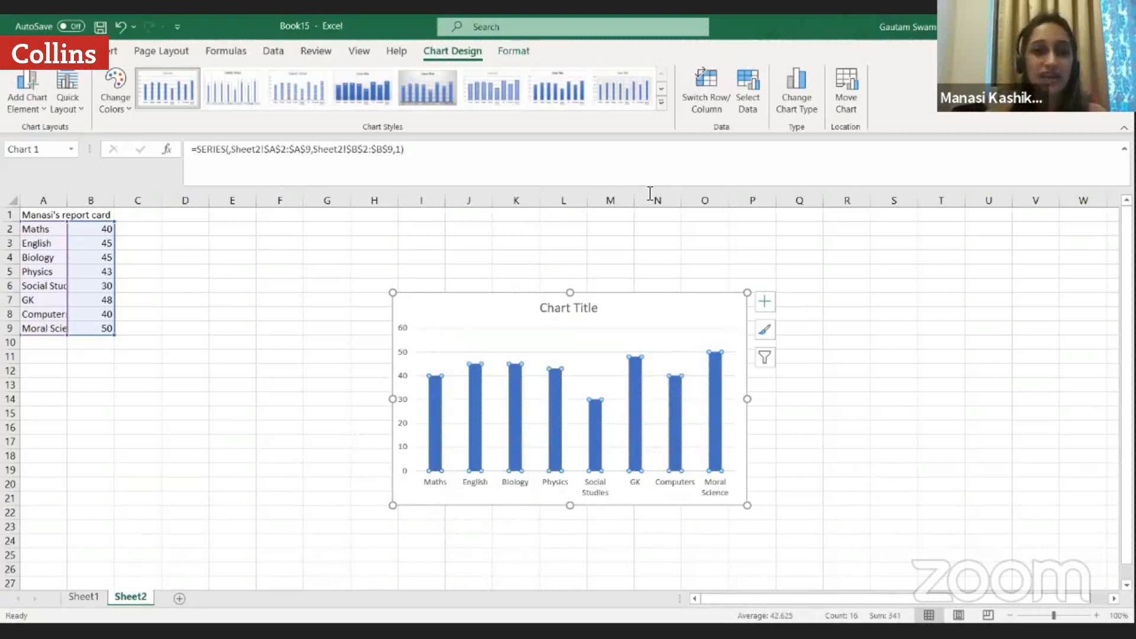
{"action": "left_click", "coordinate": [158, 311]}
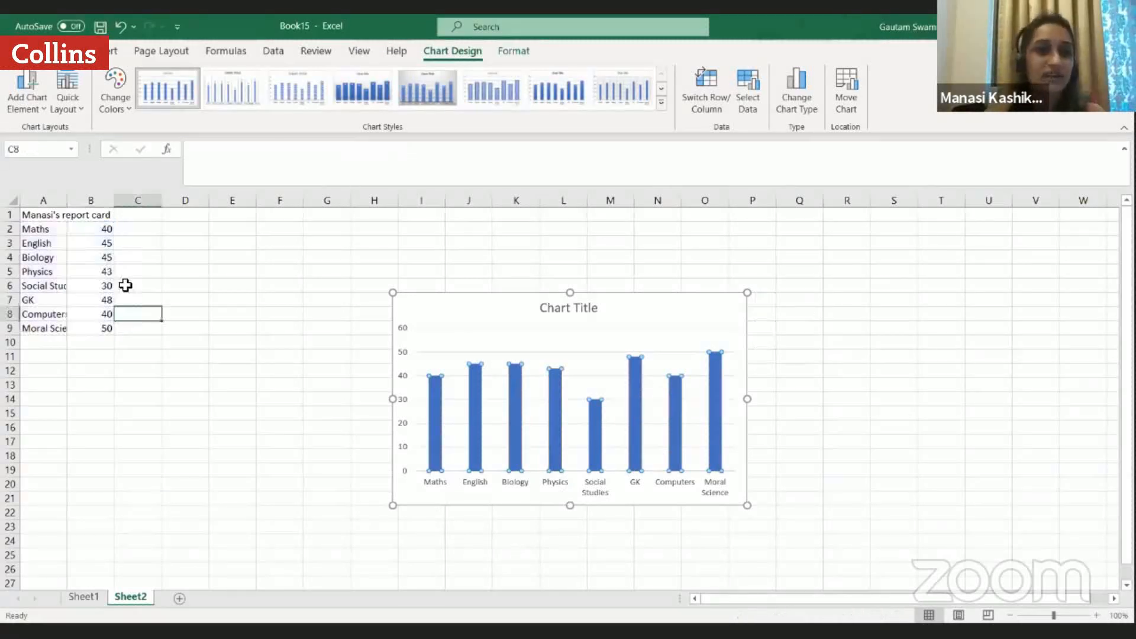
{"action": "left_click_drag", "start_coordinate": [26, 225], "coordinate": [107, 329]}
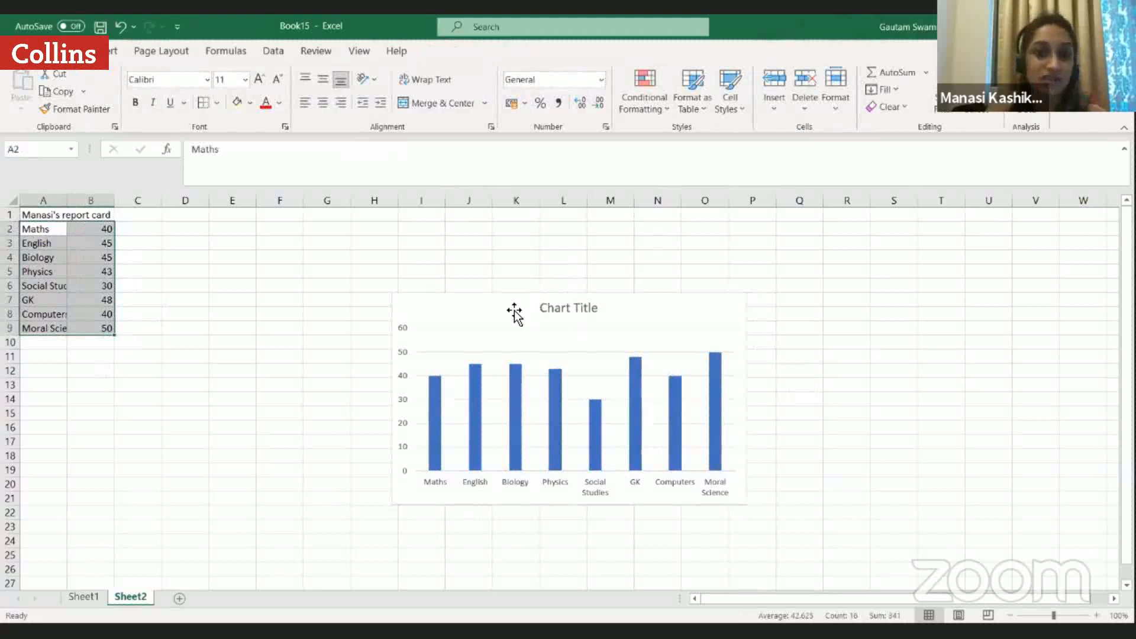
{"action": "left_click", "coordinate": [239, 103]}
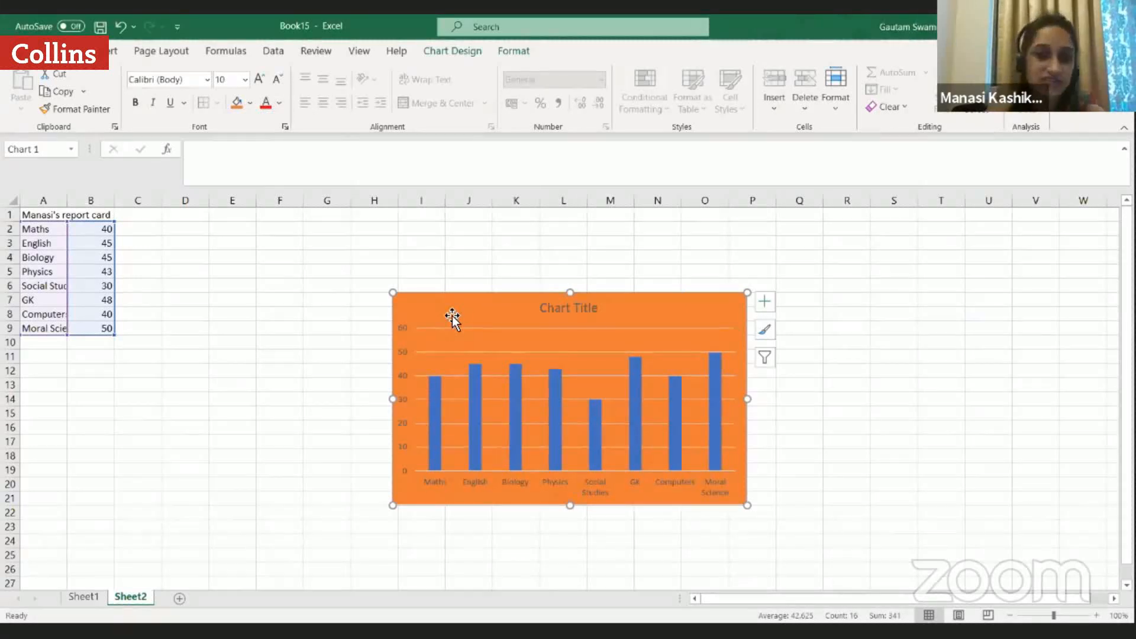
Delete the column chart and clear the report card title, subjects and marks from the sheet.
{"action": "key", "text": "Delete"}
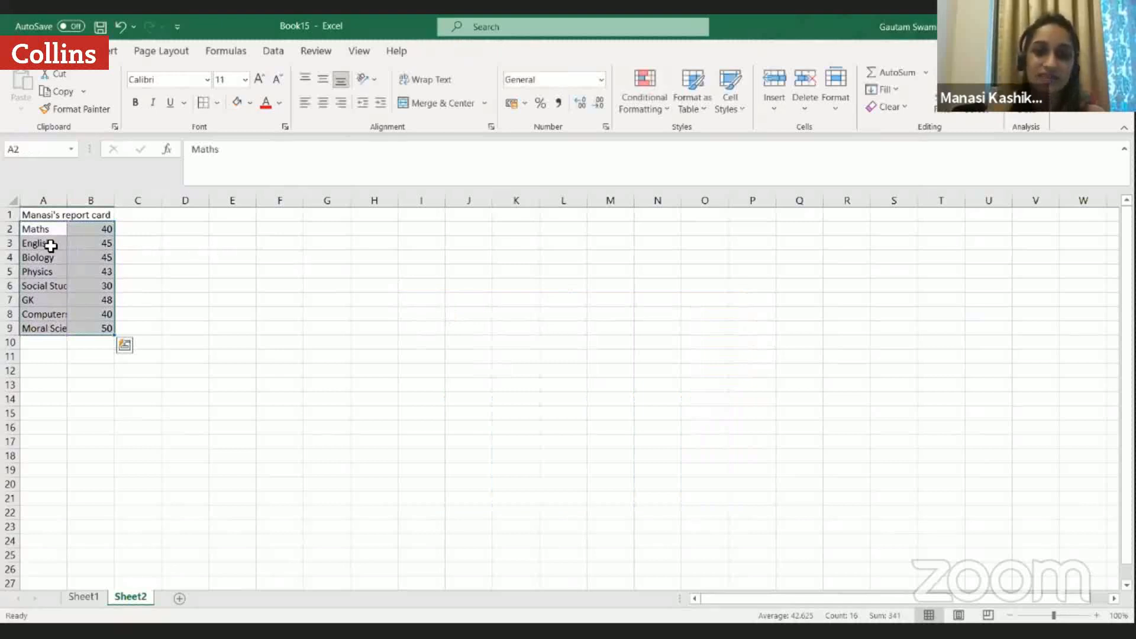
{"action": "key", "text": "BackSpace"}
{"action": "left_click_drag", "start_coordinate": [41, 219], "coordinate": [151, 292]}
{"action": "left_click_drag", "start_coordinate": [64, 213], "coordinate": [156, 228]}
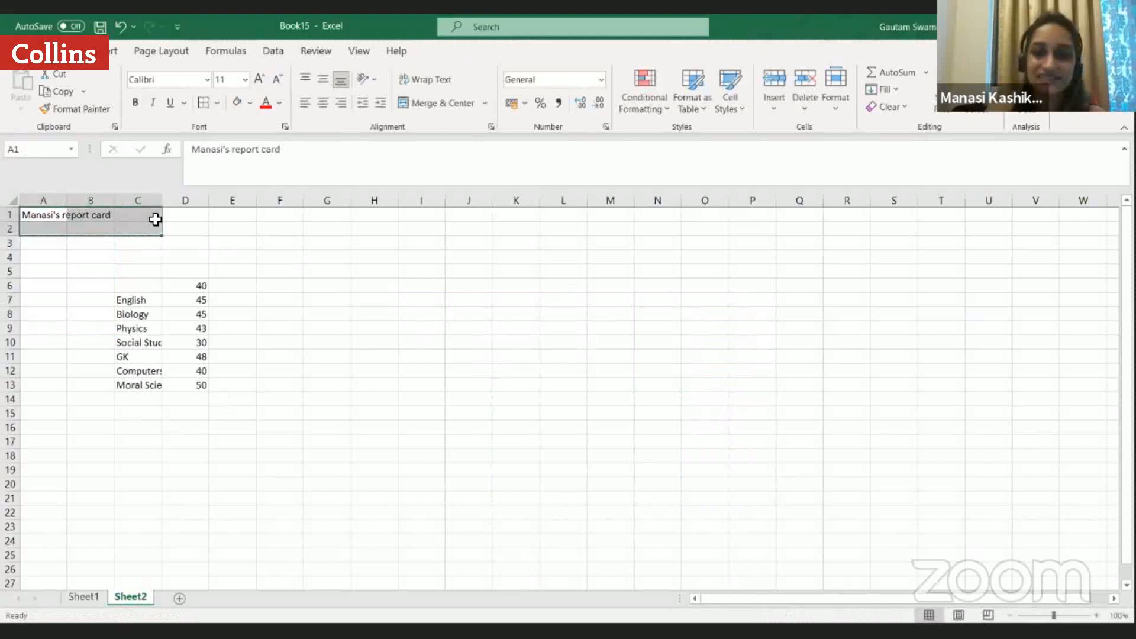
{"action": "key", "text": "BackSpace"}
{"action": "left_click_drag", "start_coordinate": [132, 287], "coordinate": [205, 386]}
{"action": "key", "text": "Delete"}
{"action": "left_click", "coordinate": [268, 385]}
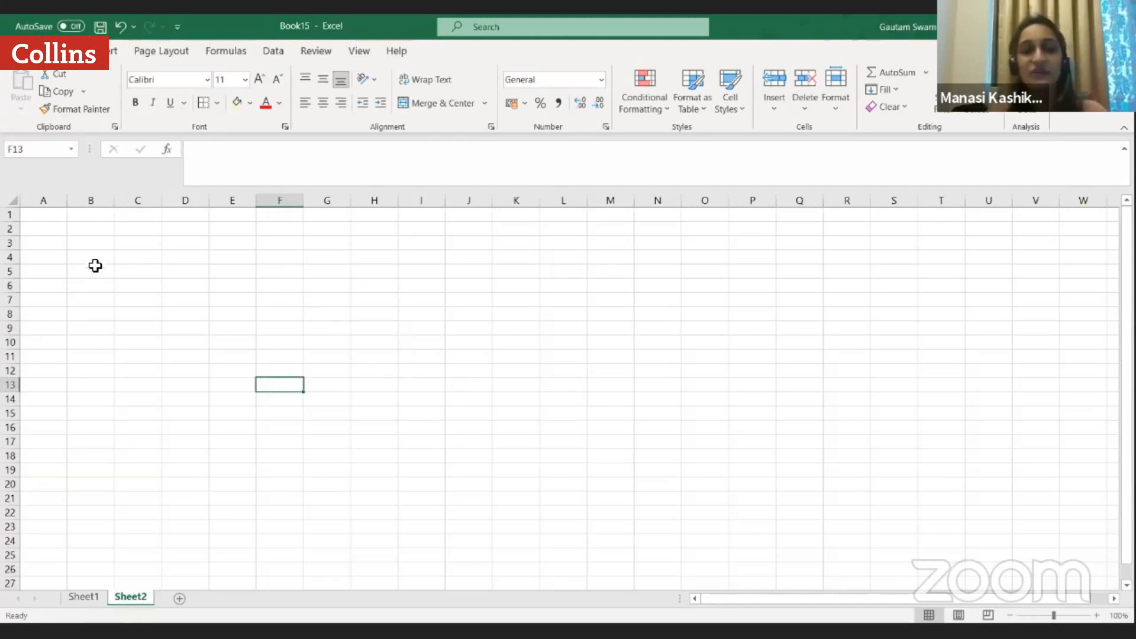
Enter the number 1 in each of cells A1, A2 and A3.
{"action": "left_click", "coordinate": [60, 227]}
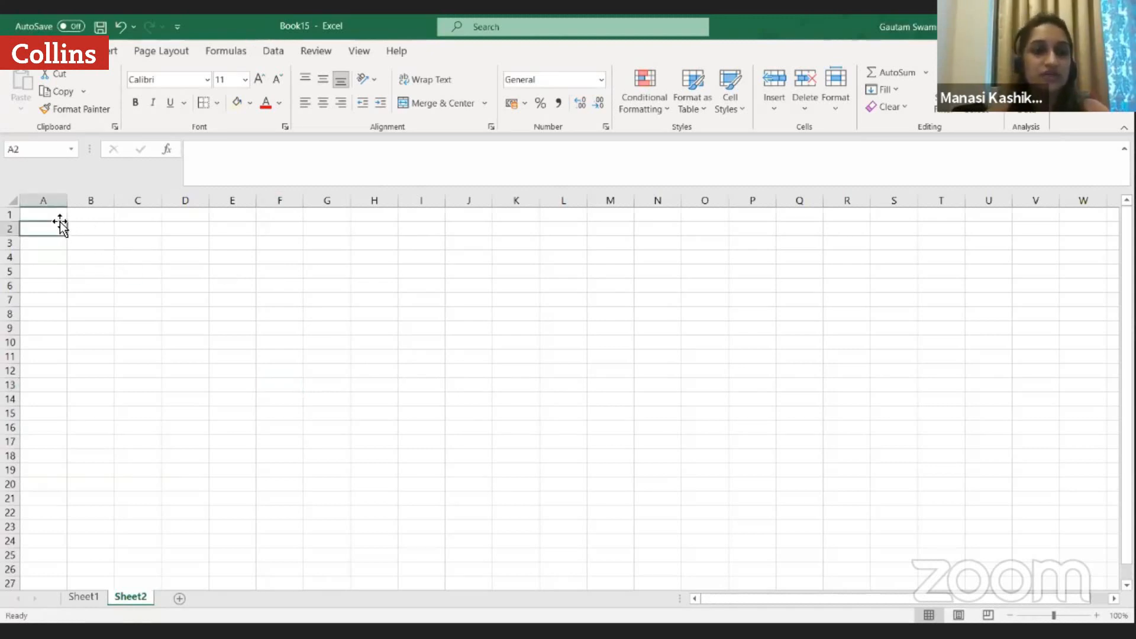
{"action": "left_click", "coordinate": [60, 218]}
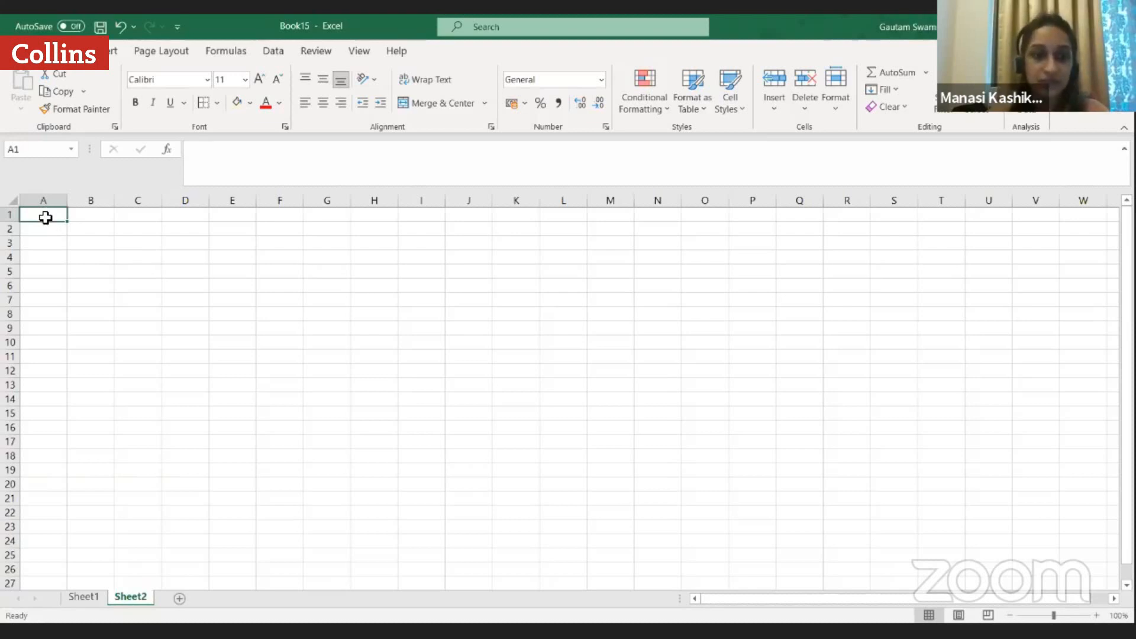
{"action": "type", "text": "1"}
{"action": "key", "text": "Return"}
{"action": "type", "text": "1"}
{"action": "key", "text": "Return"}
{"action": "type", "text": "1"}
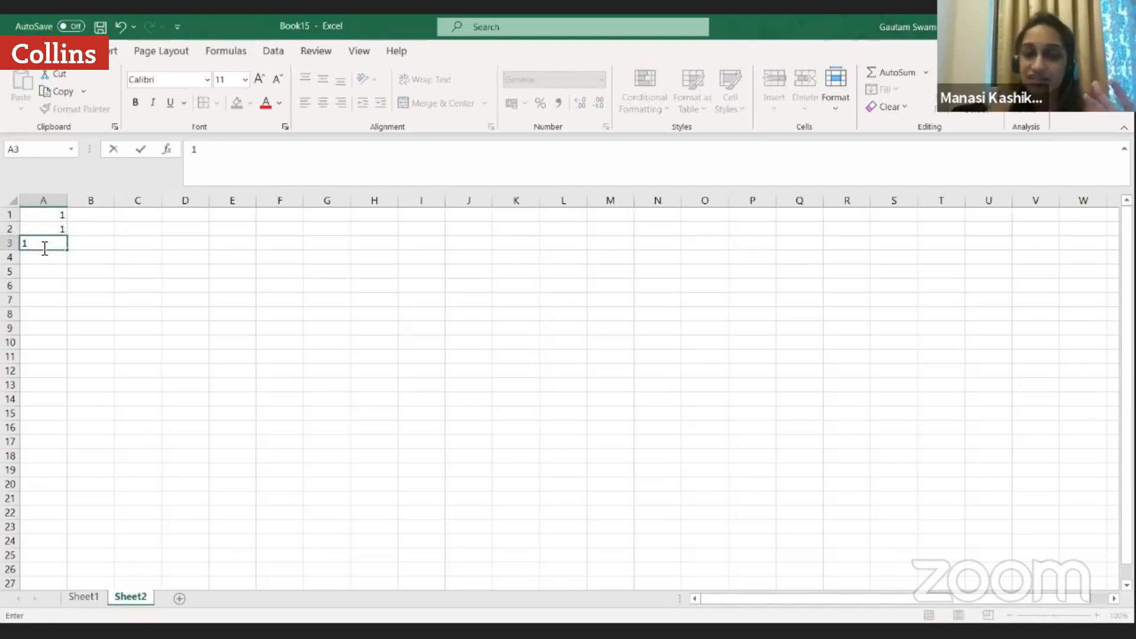
{"action": "key", "text": "Return"}
Insert a 2-D 100% stacked bar chart of the numbers in A1:A3 and move it up and slightly toward the data.
{"action": "left_click_drag", "start_coordinate": [51, 216], "coordinate": [53, 254]}
{"action": "left_click", "coordinate": [99, 284]}
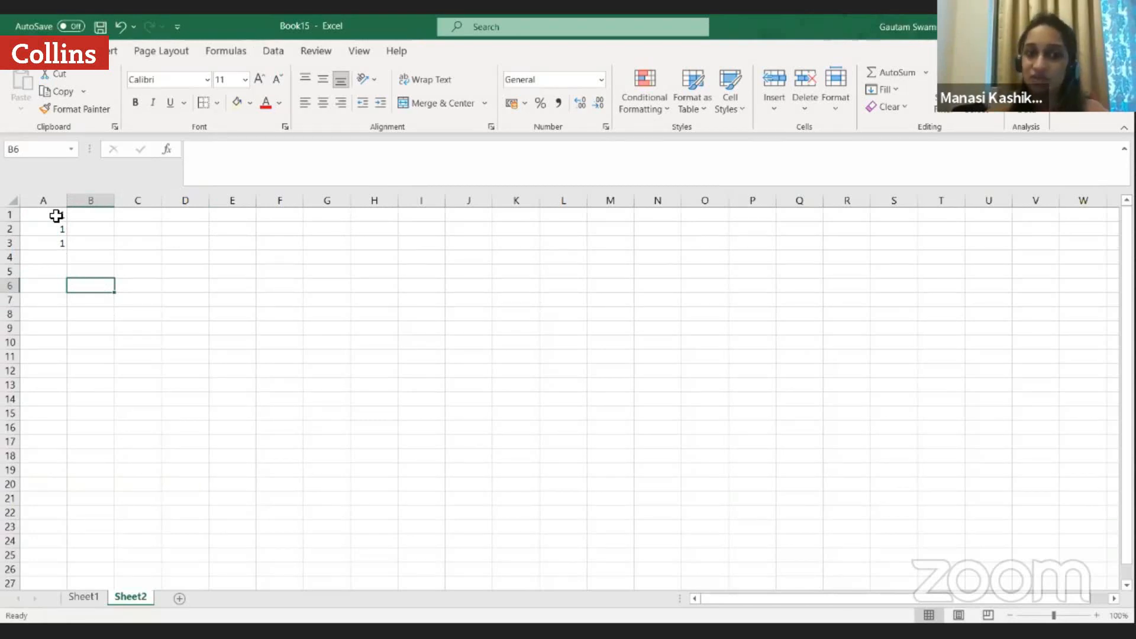
{"action": "left_click_drag", "start_coordinate": [56, 216], "coordinate": [55, 249]}
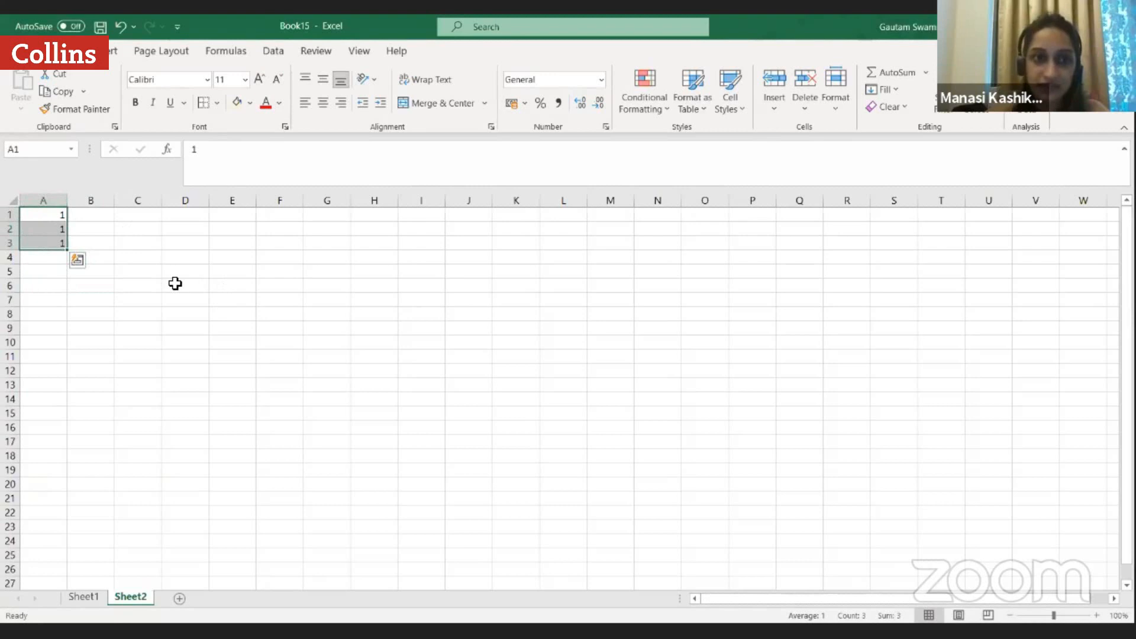
{"action": "left_click", "coordinate": [49, 213]}
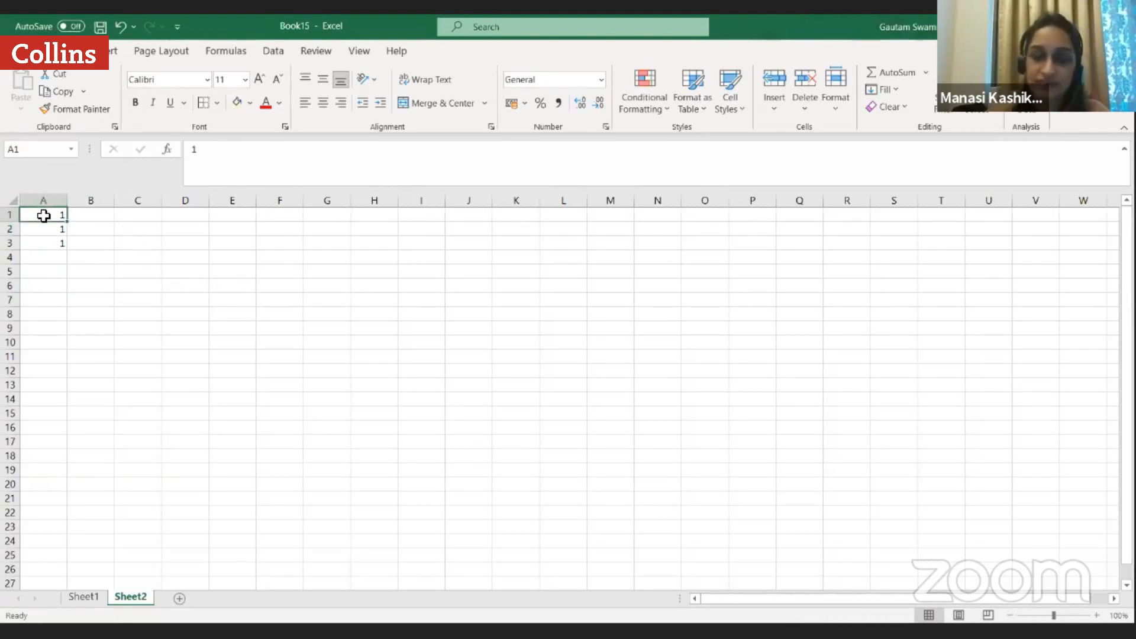
{"action": "left_click", "coordinate": [40, 241], "text": "shift"}
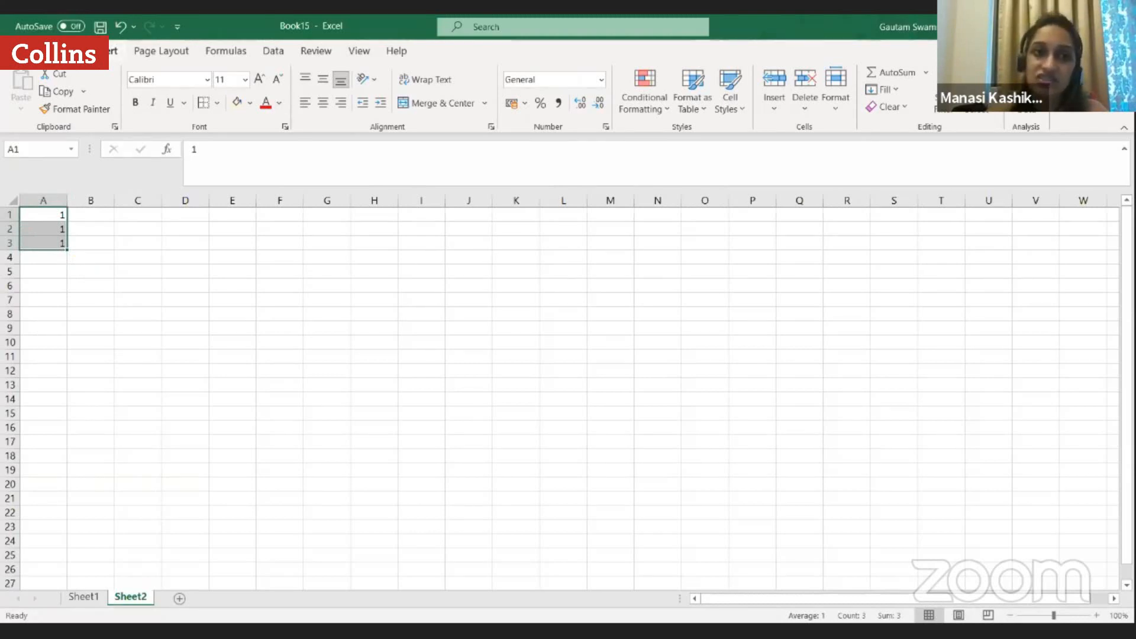
{"action": "left_click", "coordinate": [109, 51]}
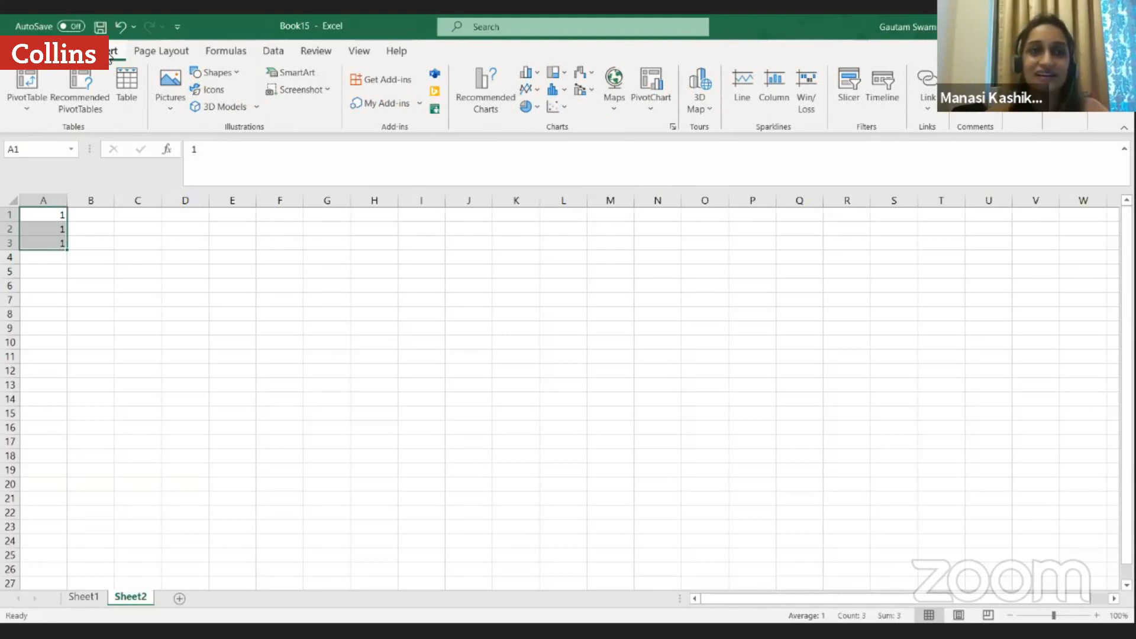
{"action": "left_click", "coordinate": [531, 79]}
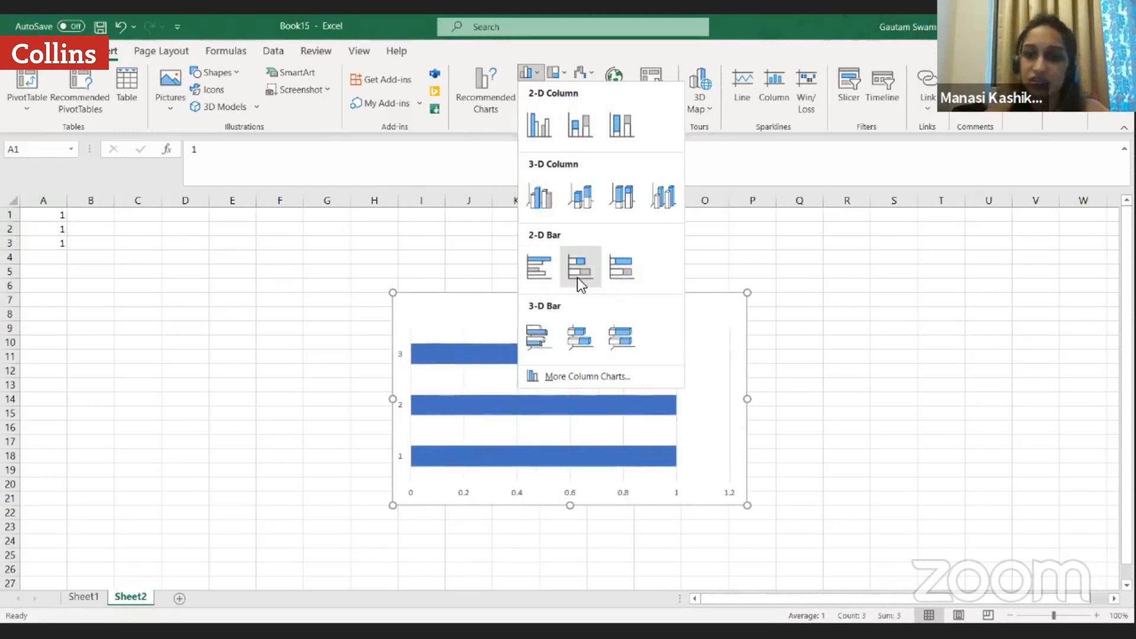
{"action": "left_click", "coordinate": [612, 272]}
{"action": "left_click_drag", "start_coordinate": [590, 262], "coordinate": [636, 242]}
{"action": "left_click", "coordinate": [769, 396]}
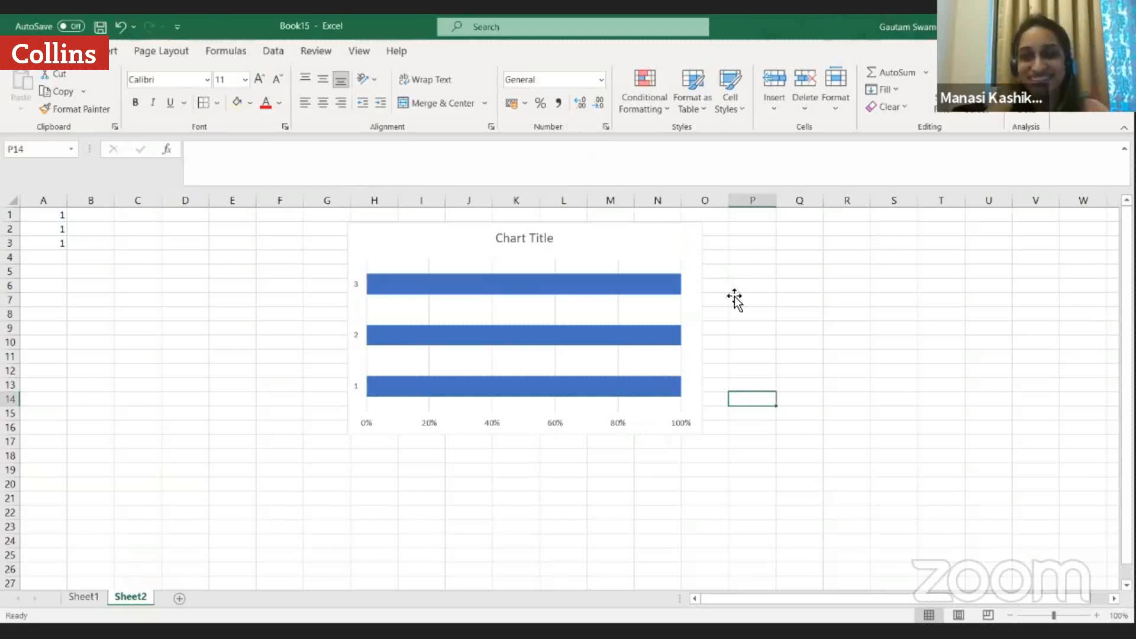
Delete the title of the bar chart.
{"action": "left_click", "coordinate": [518, 243]}
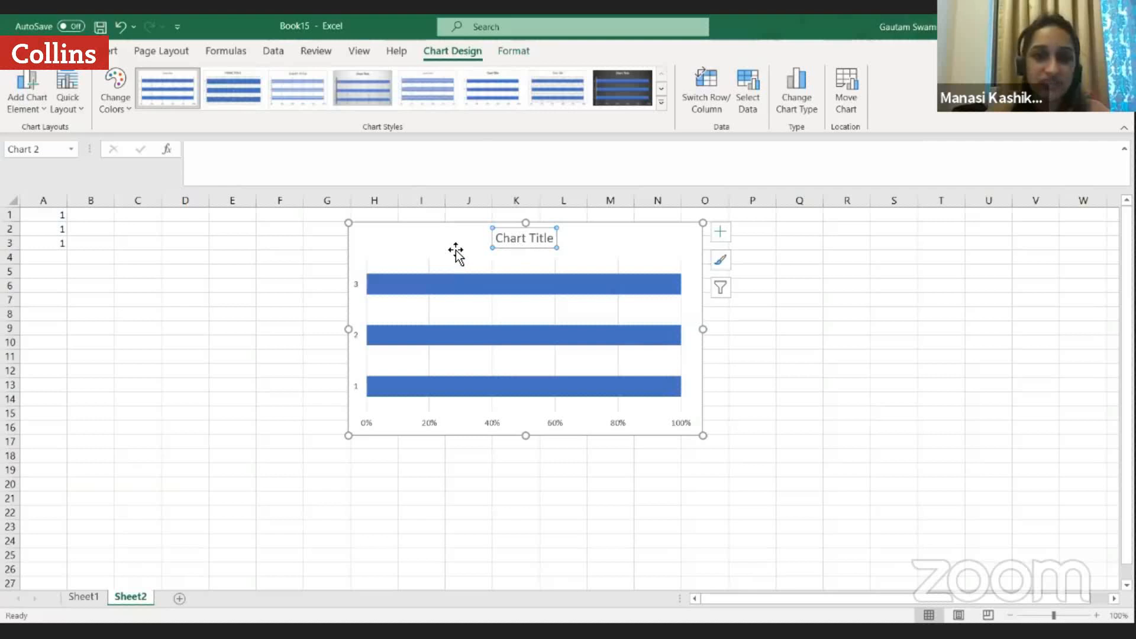
{"action": "left_click", "coordinate": [456, 249]}
{"action": "left_click", "coordinate": [521, 242]}
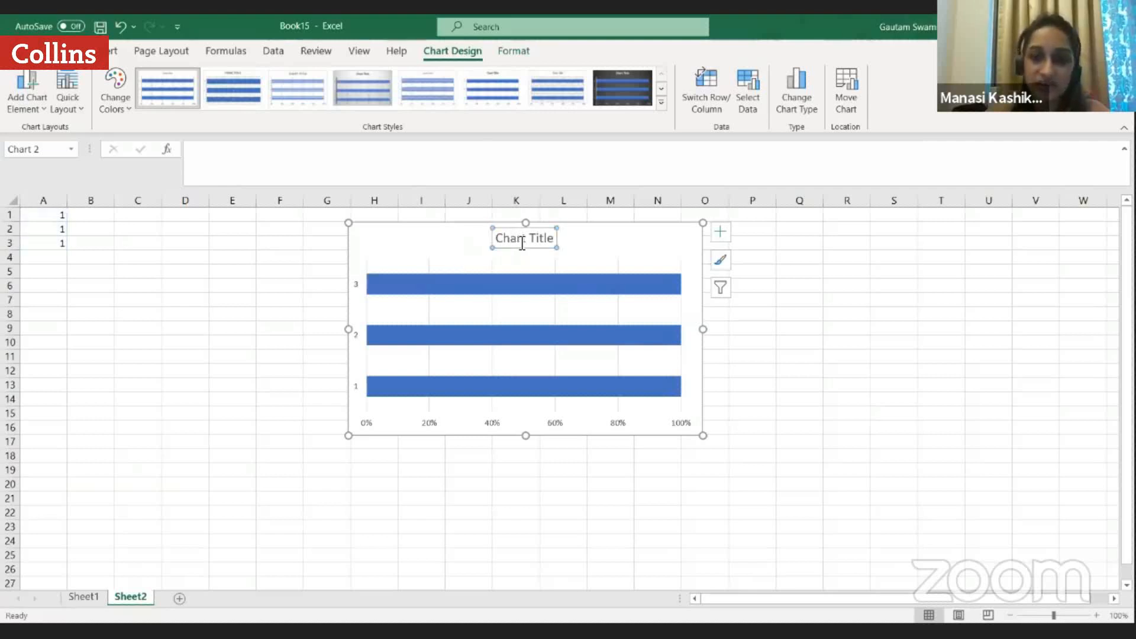
{"action": "key", "text": "Delete"}
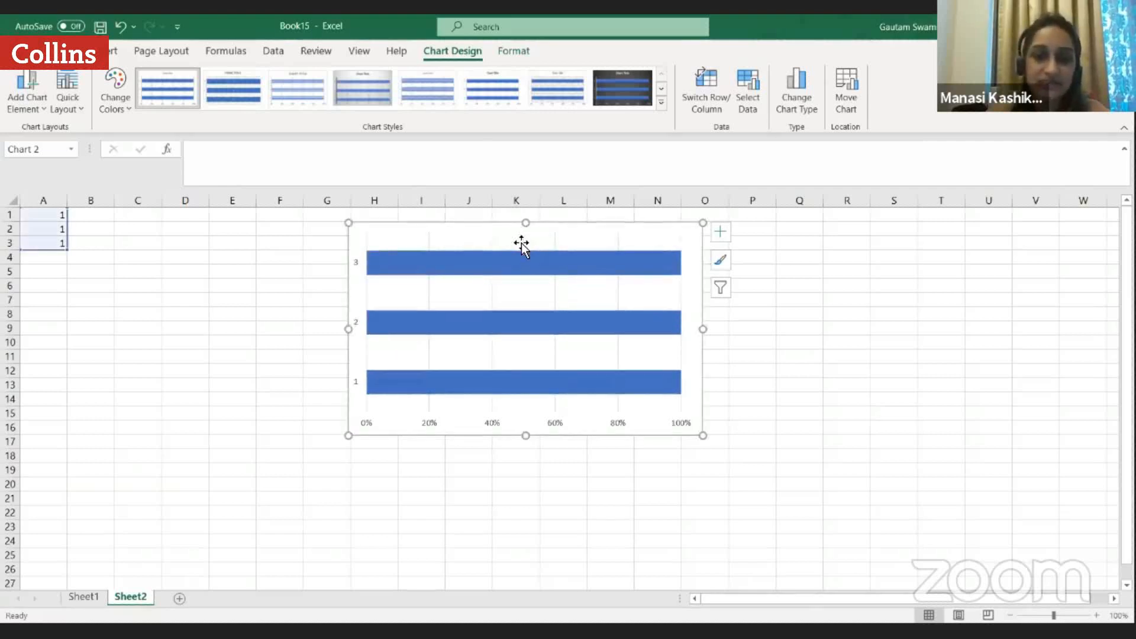
Delete the bar chart's vertical axis labels and horizontal percentage axis.
{"action": "left_click", "coordinate": [357, 262]}
{"action": "key", "text": "Delete"}
{"action": "left_click", "coordinate": [365, 262]}
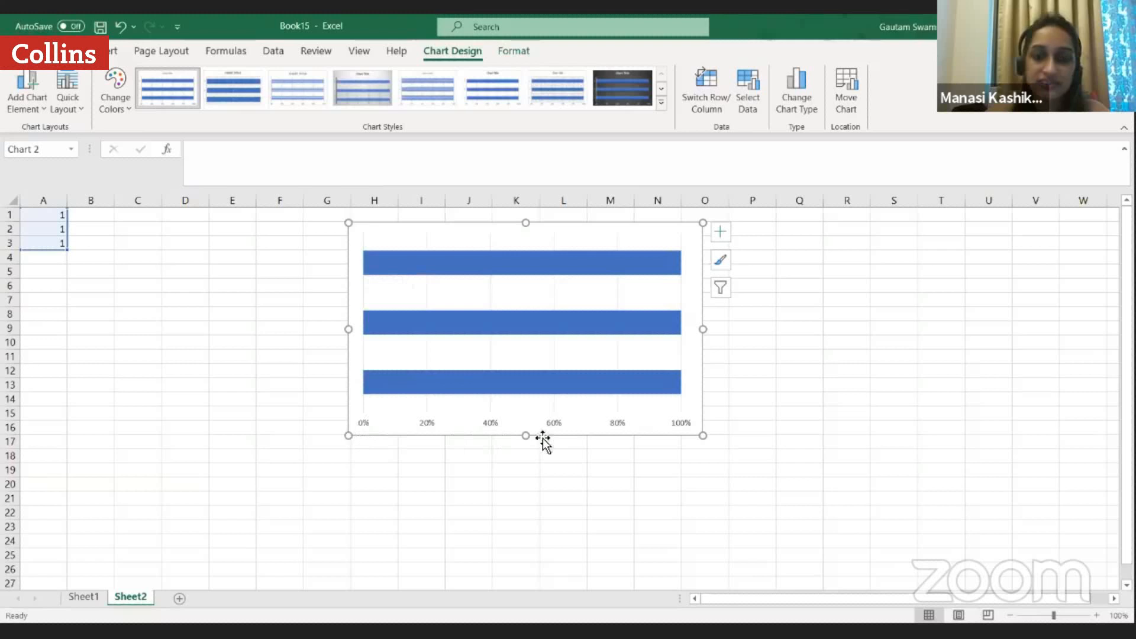
{"action": "left_click", "coordinate": [678, 426]}
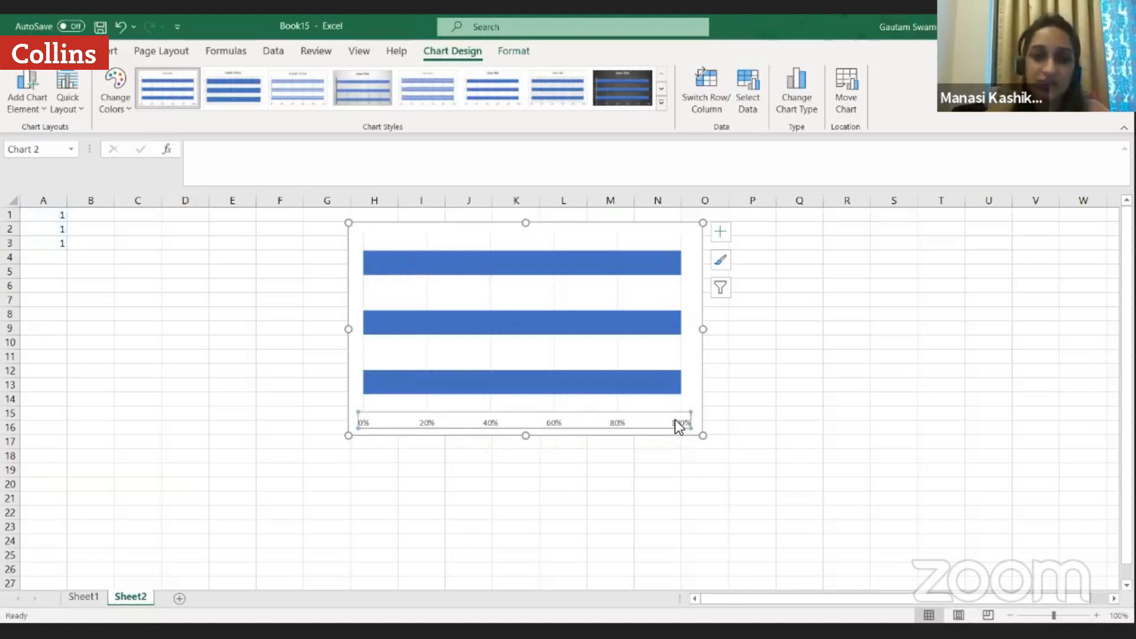
{"action": "key", "text": "Delete"}
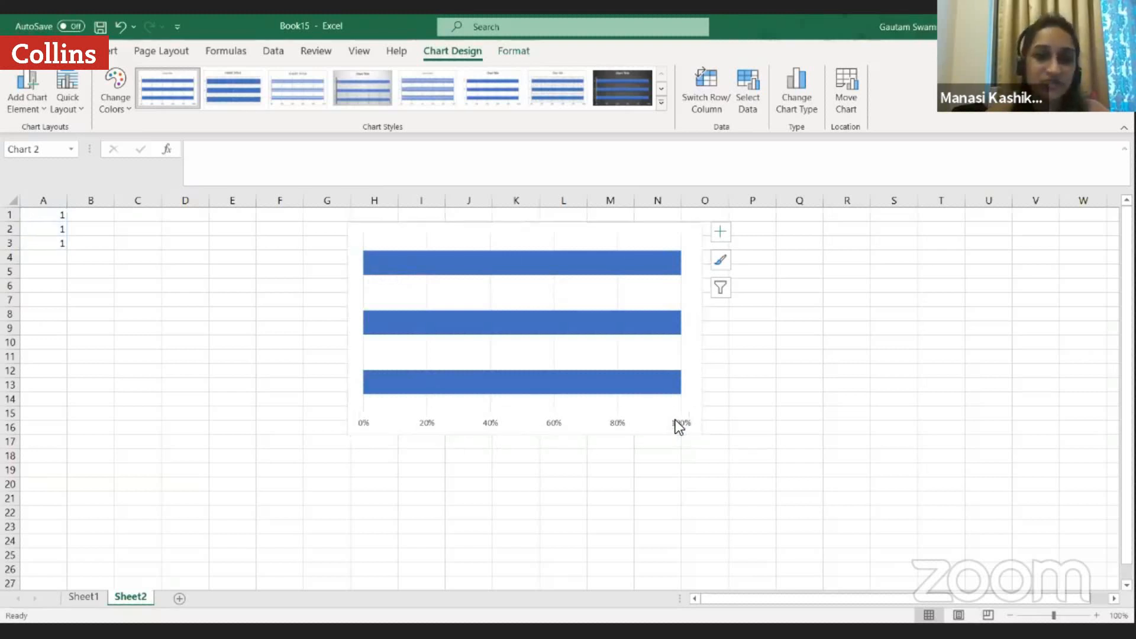
Remove the vertical gridlines from the bar chart's plot area.
{"action": "left_click", "coordinate": [557, 238]}
{"action": "key", "text": "Delete"}
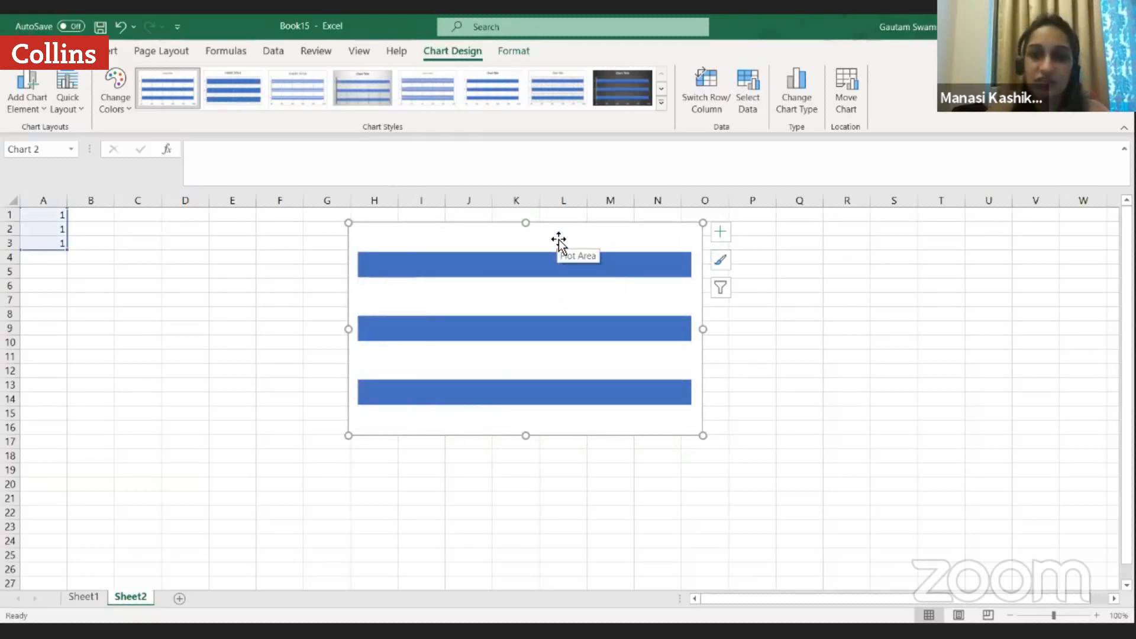
{"action": "key", "text": "Escape"}
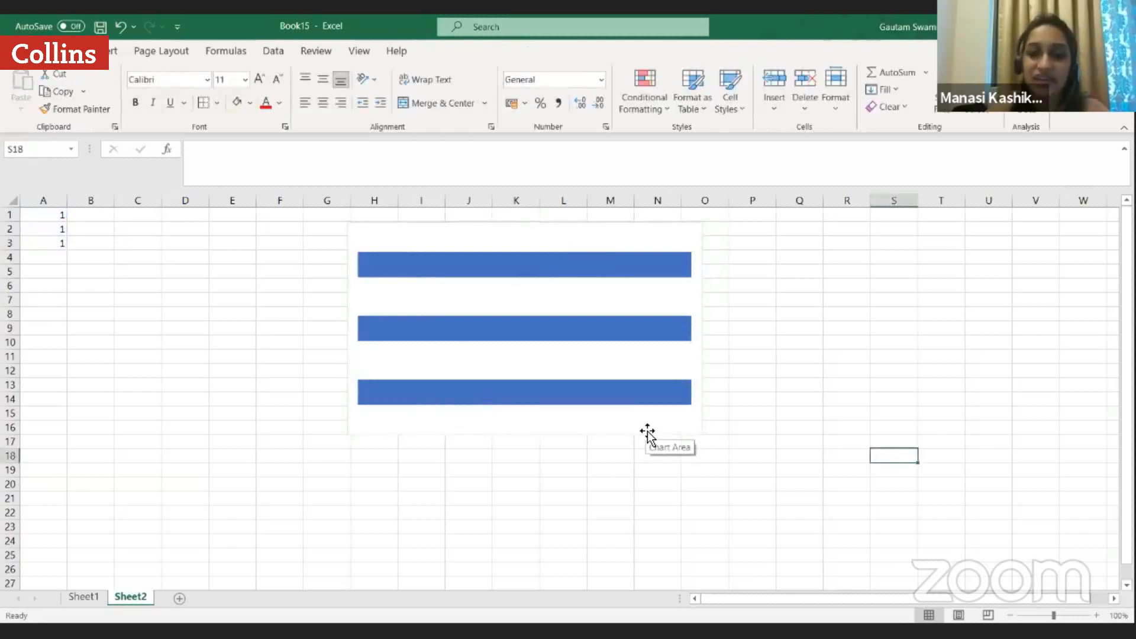
Format only the uppermost bar of the chart with a solid orange fill.
{"action": "left_click", "coordinate": [666, 436]}
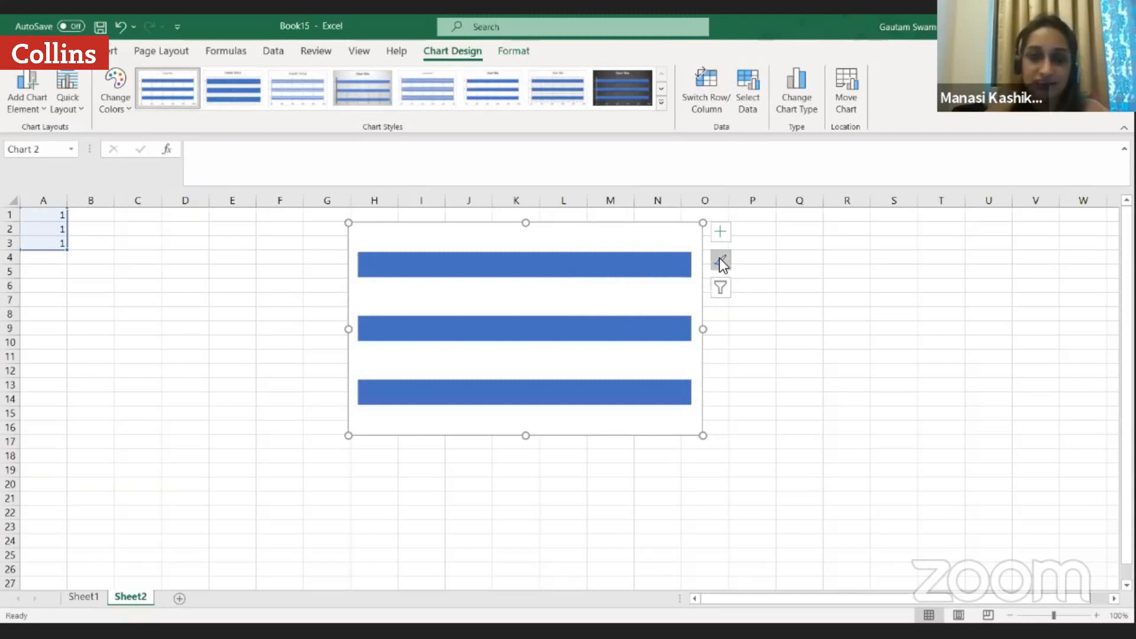
{"action": "mouse_move", "coordinate": [489, 265]}
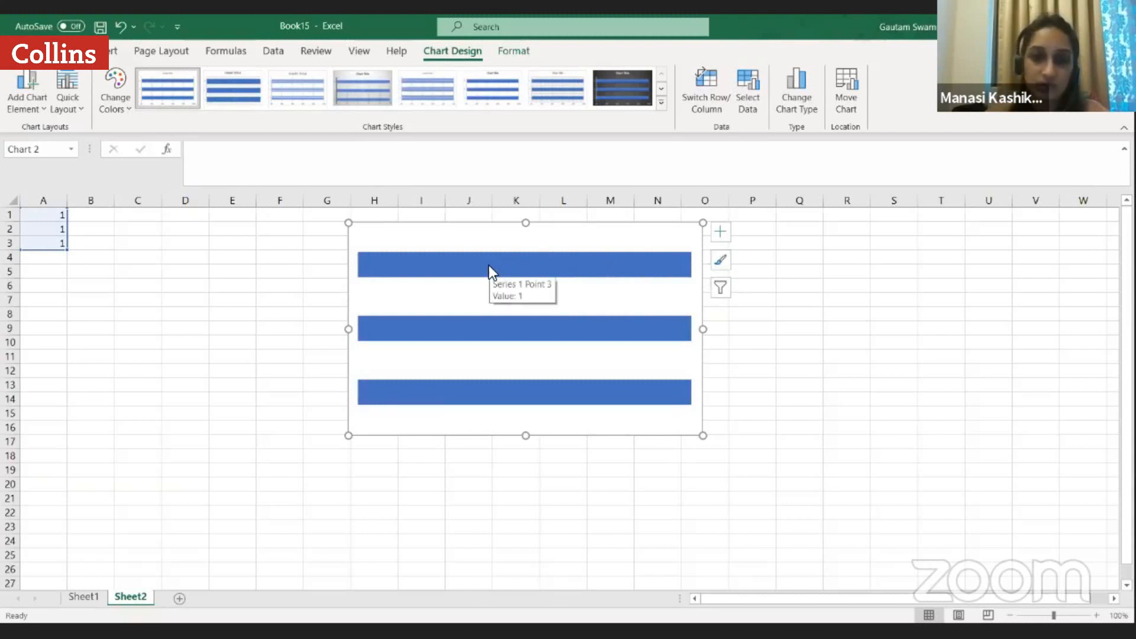
{"action": "left_click", "coordinate": [488, 265]}
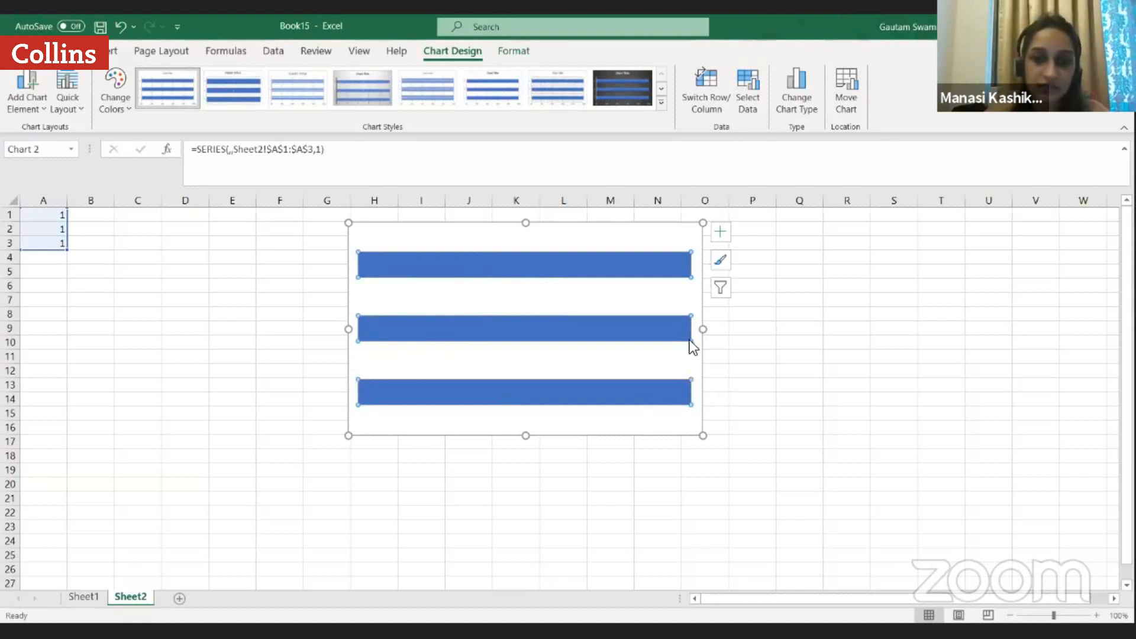
{"action": "left_click", "coordinate": [535, 262]}
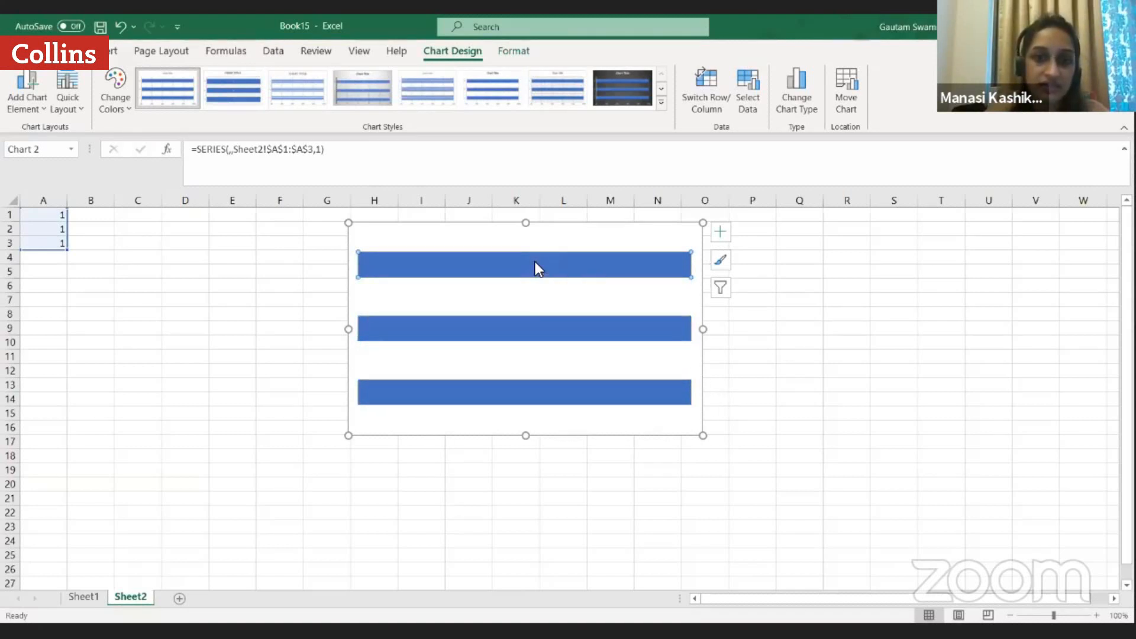
{"action": "double_click", "coordinate": [535, 261]}
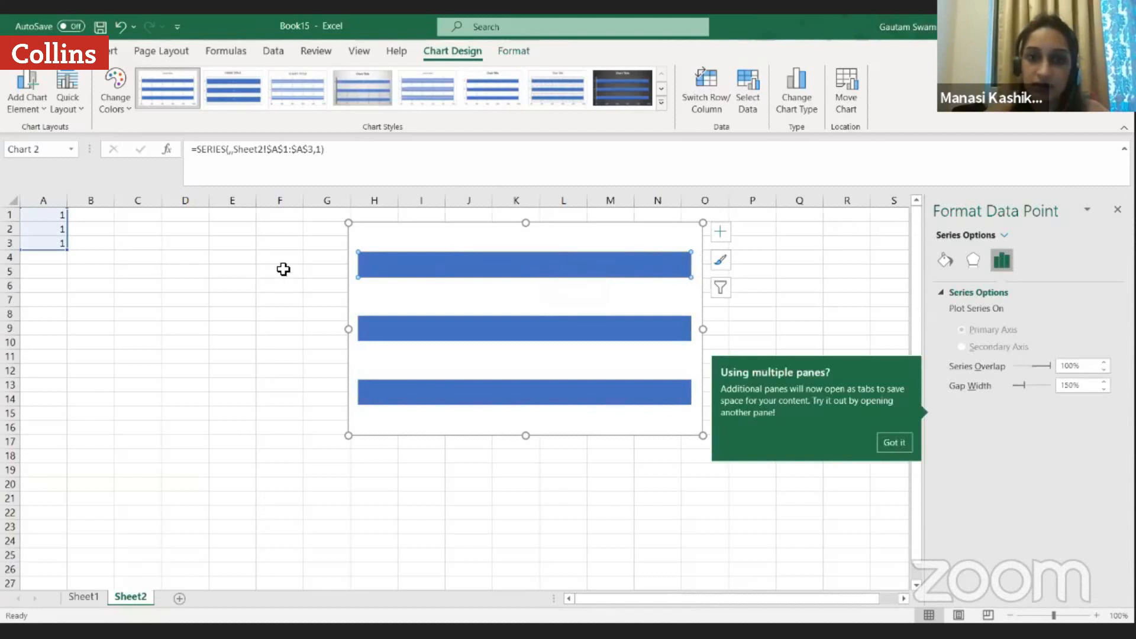
{"action": "left_click", "coordinate": [941, 262]}
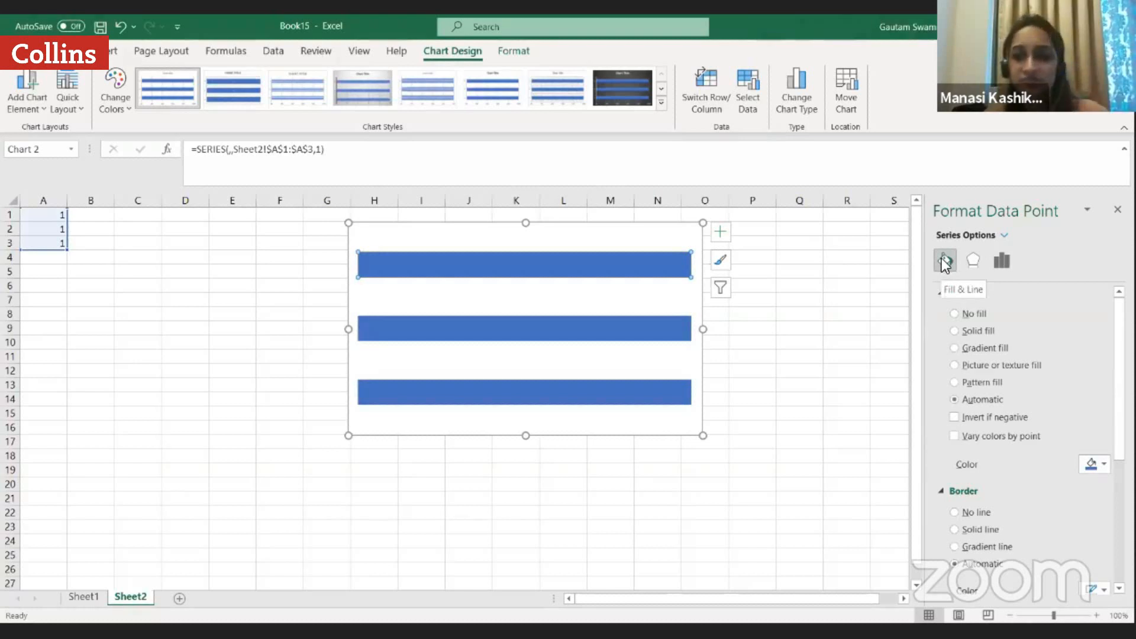
{"action": "left_click", "coordinate": [953, 331]}
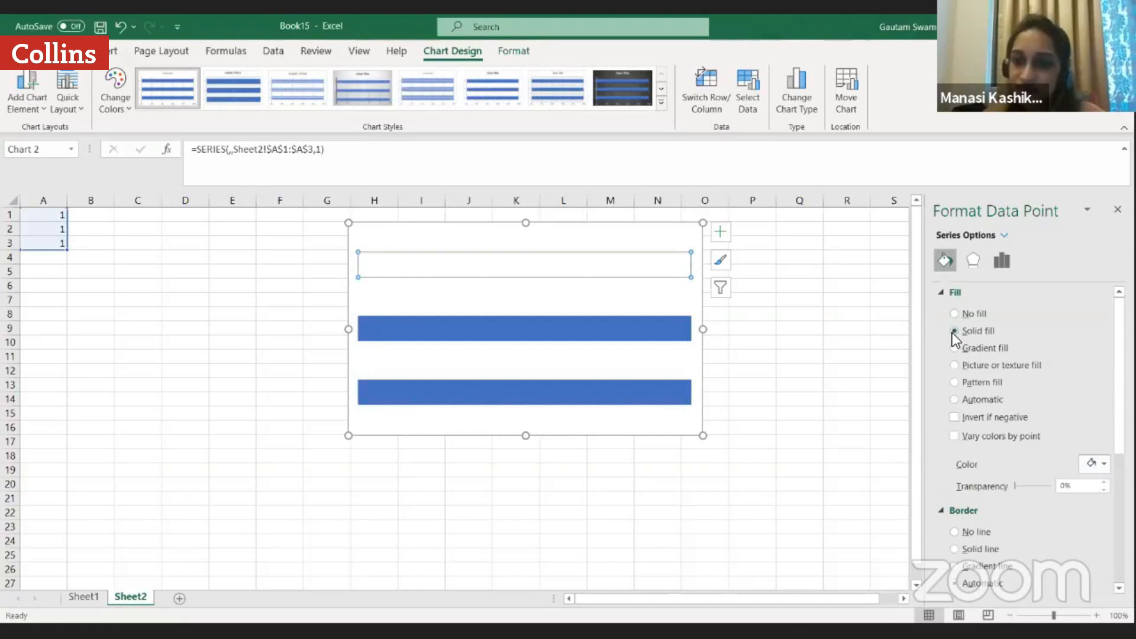
{"action": "left_click", "coordinate": [1099, 466]}
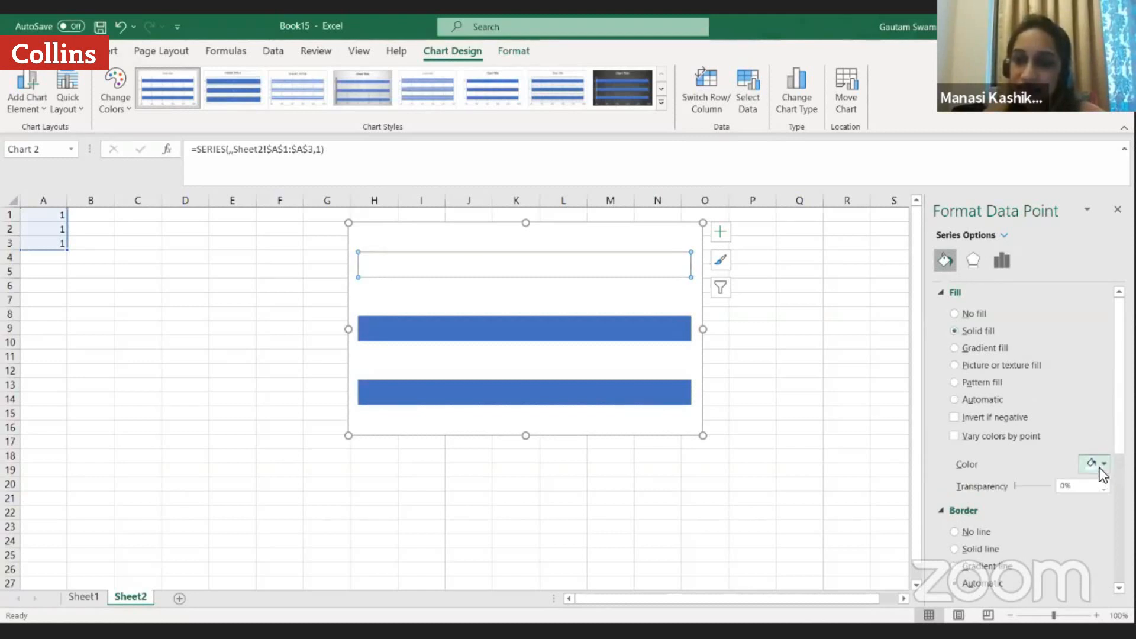
{"action": "left_click", "coordinate": [1076, 326]}
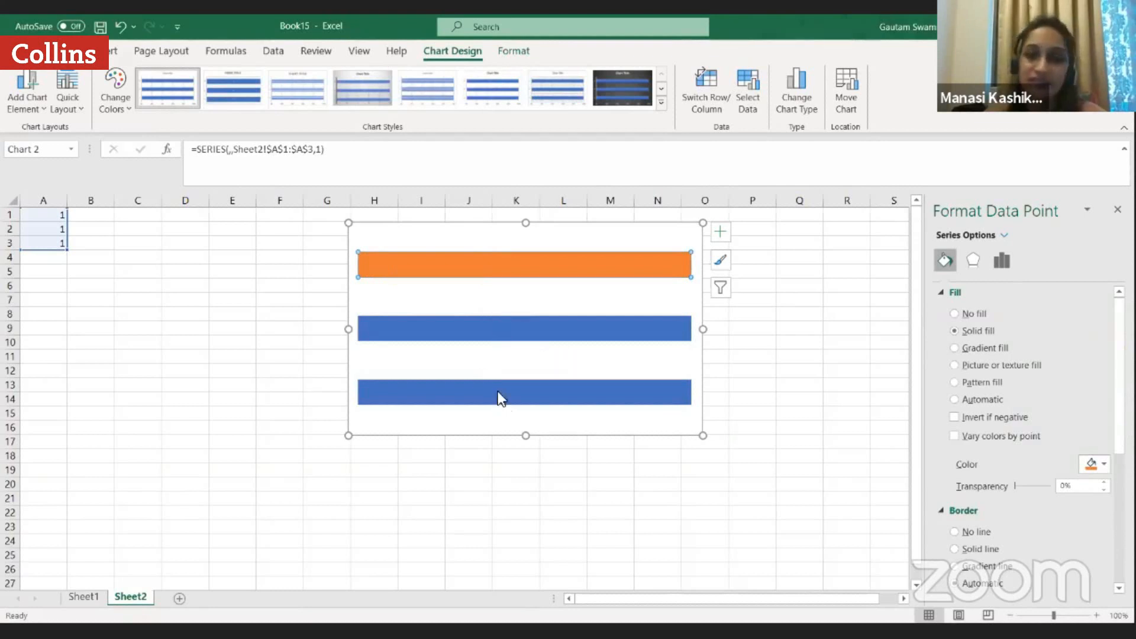
Format the middle bar of the chart with a solid white fill.
{"action": "left_click", "coordinate": [488, 329]}
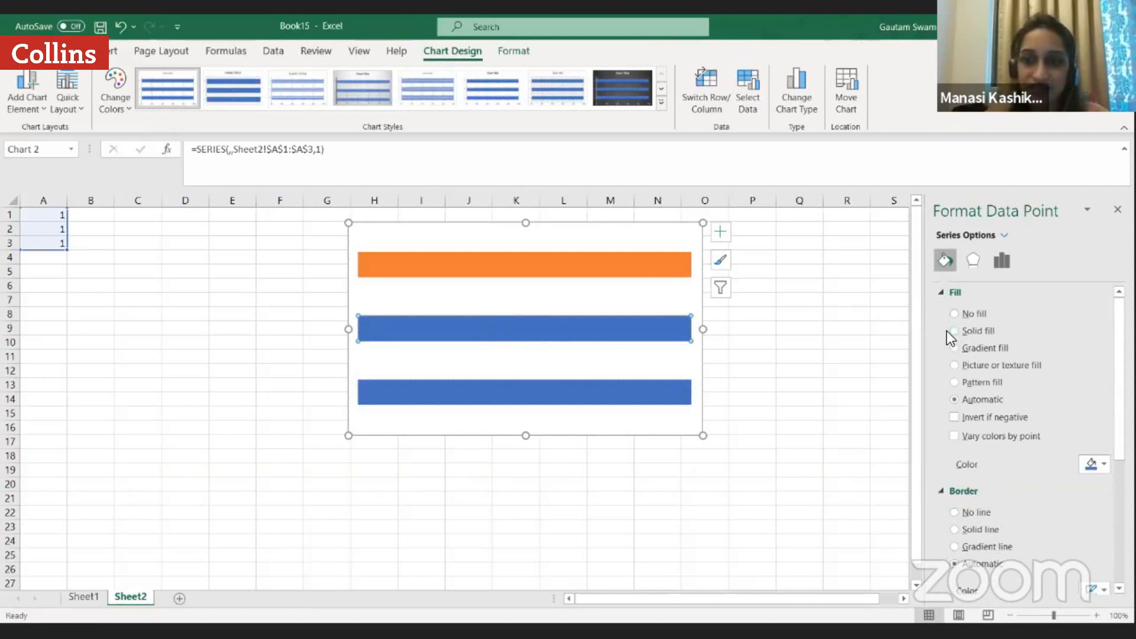
{"action": "left_click", "coordinate": [965, 332]}
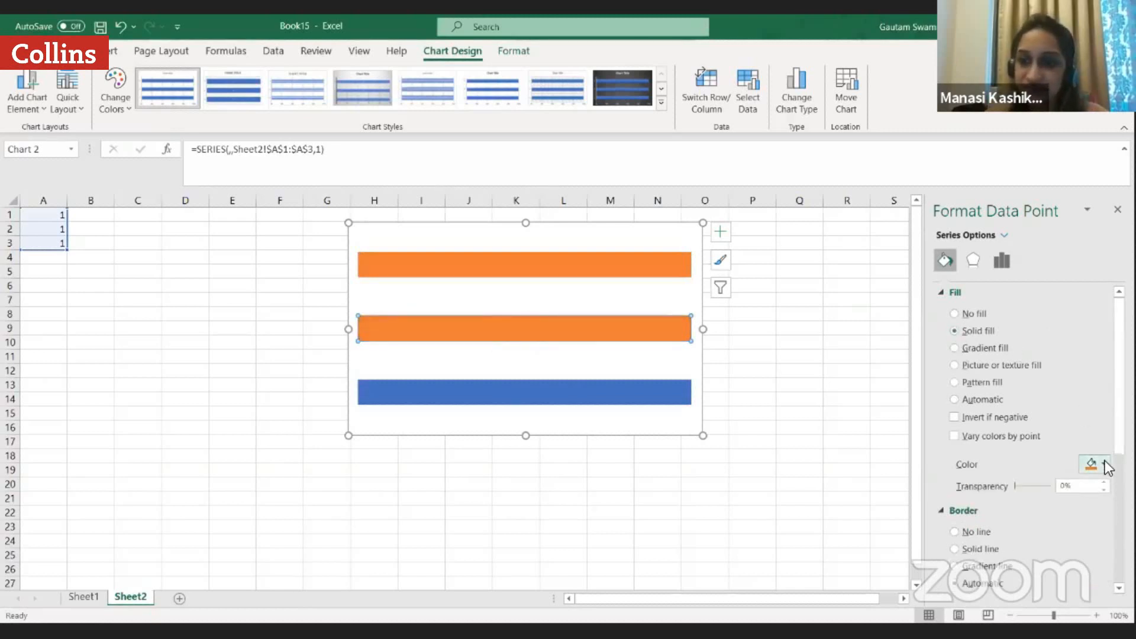
{"action": "left_click", "coordinate": [1095, 465]}
{"action": "left_click", "coordinate": [1018, 326]}
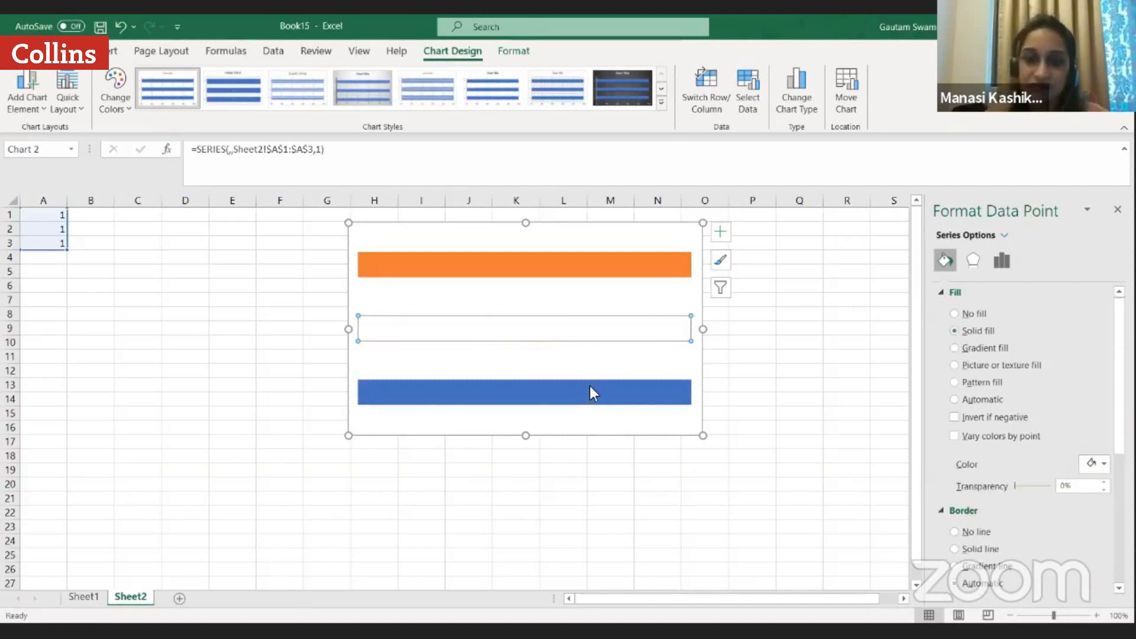
Format the lowest bar of the chart with a solid green fill.
{"action": "left_click", "coordinate": [591, 386]}
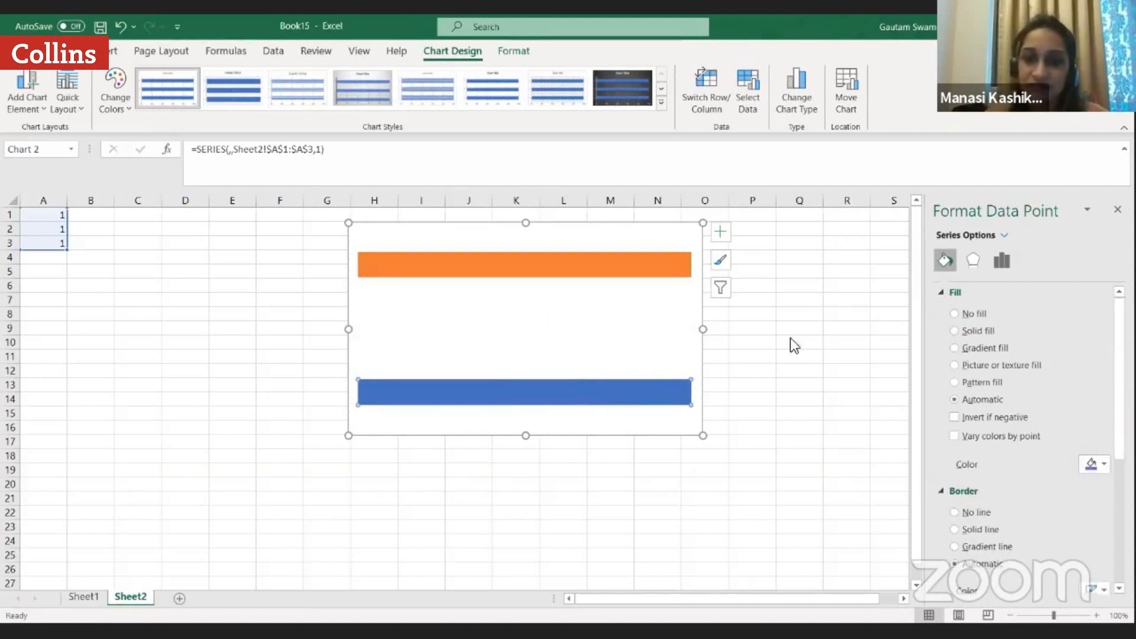
{"action": "left_click", "coordinate": [955, 331]}
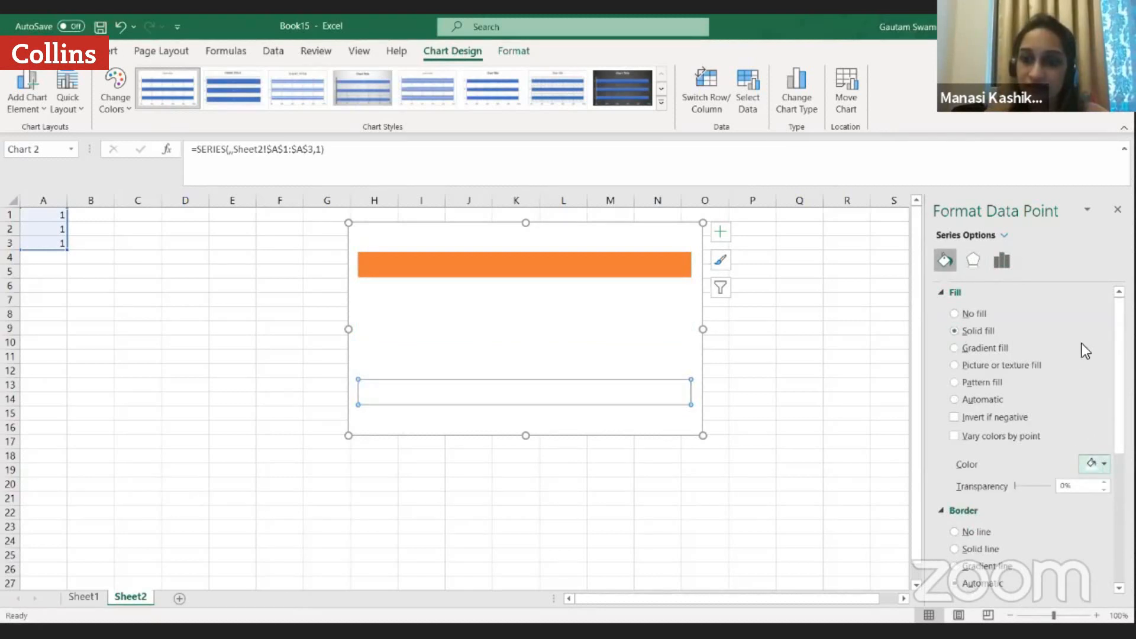
{"action": "left_click", "coordinate": [1094, 464]}
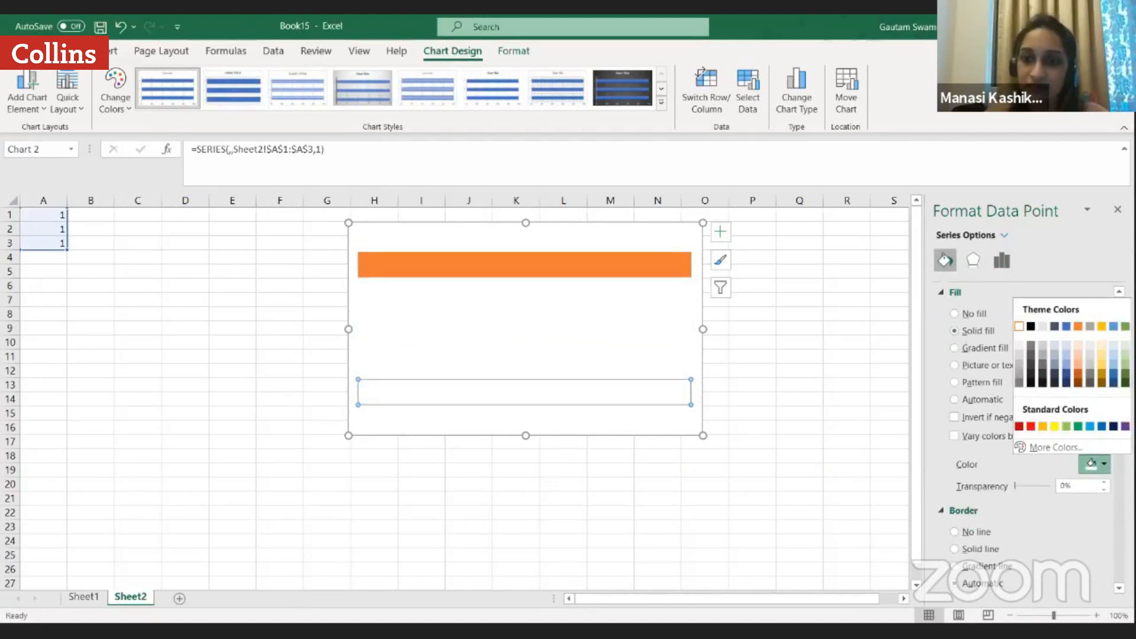
{"action": "left_click", "coordinate": [1125, 326]}
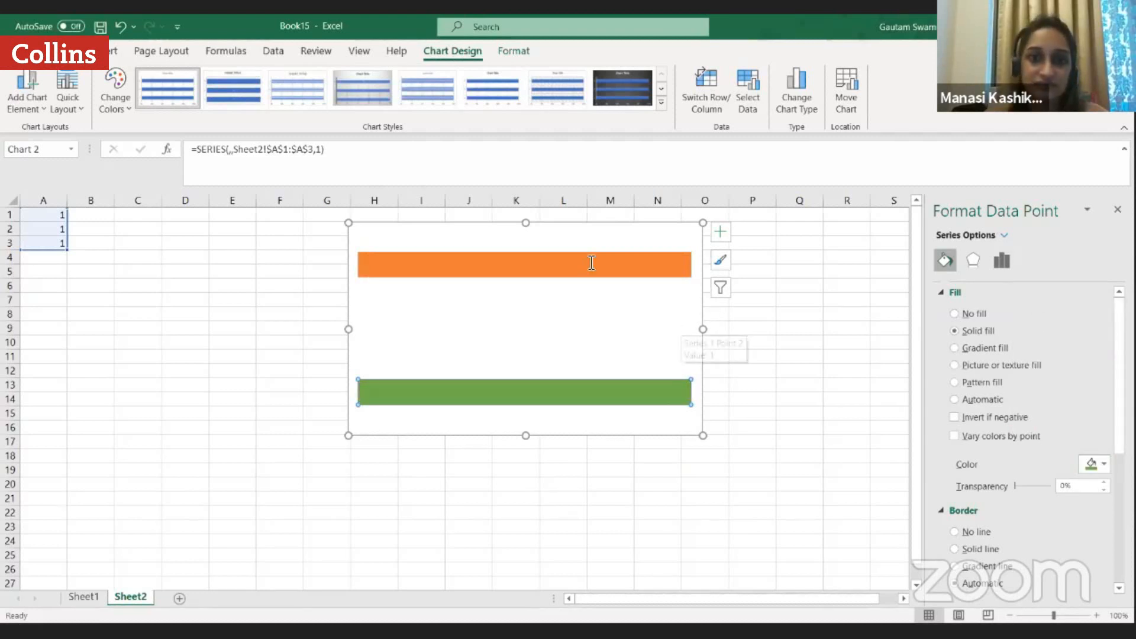
{"action": "key", "text": "alt+Tab"}
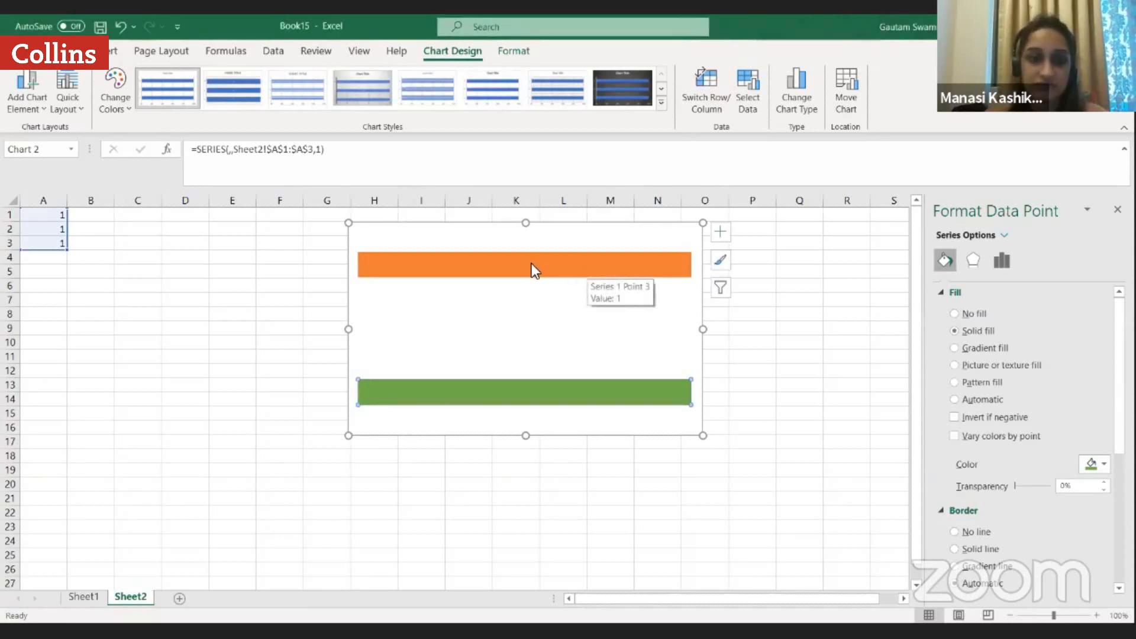
Undo the orange, white and green fills of the three bars and deselect the chart.
{"action": "key", "text": "ctrl+z"}
{"action": "key", "text": "ctrl+z"}
{"action": "key", "text": "ctrl+z"}
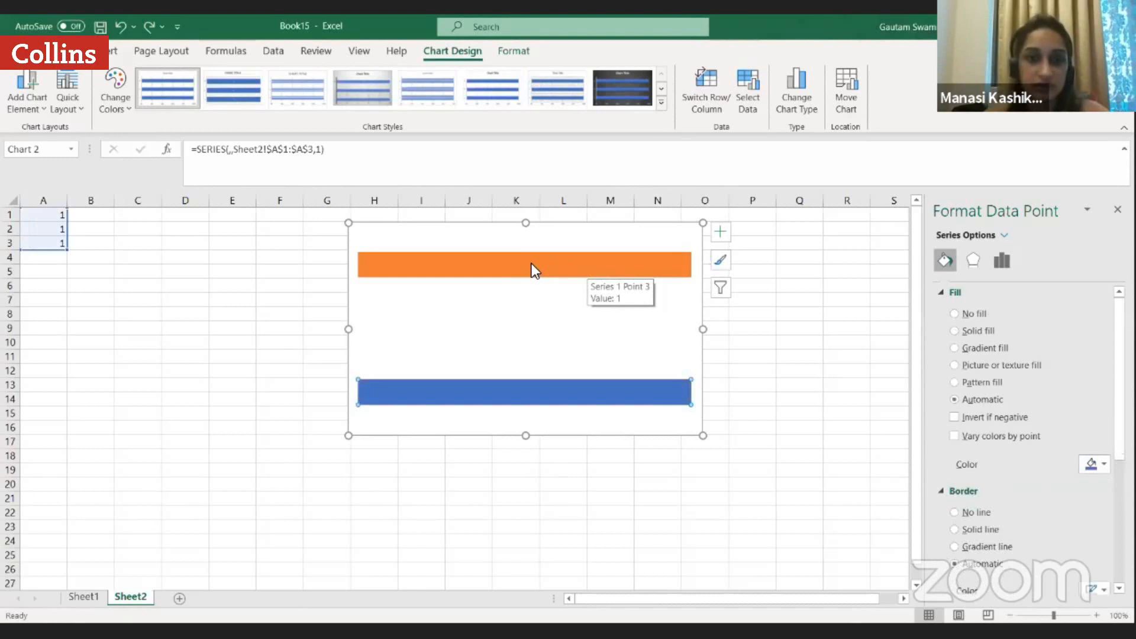
{"action": "key", "text": "ctrl+z"}
{"action": "key", "text": "ctrl+z"}
{"action": "key", "text": "ctrl+z"}
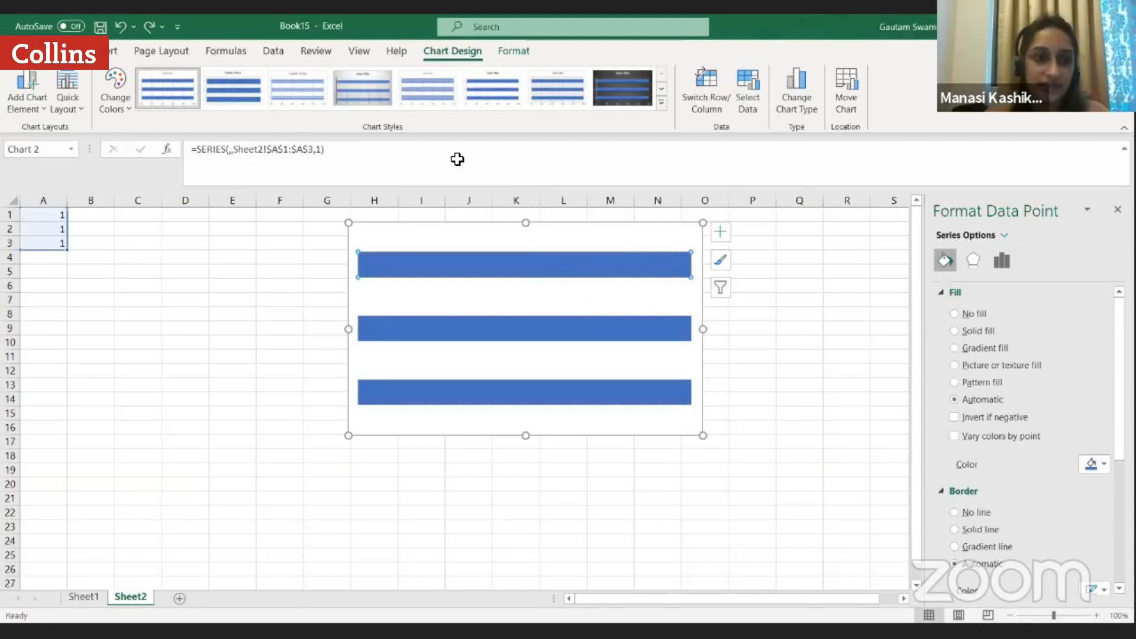
{"action": "left_click", "coordinate": [104, 274]}
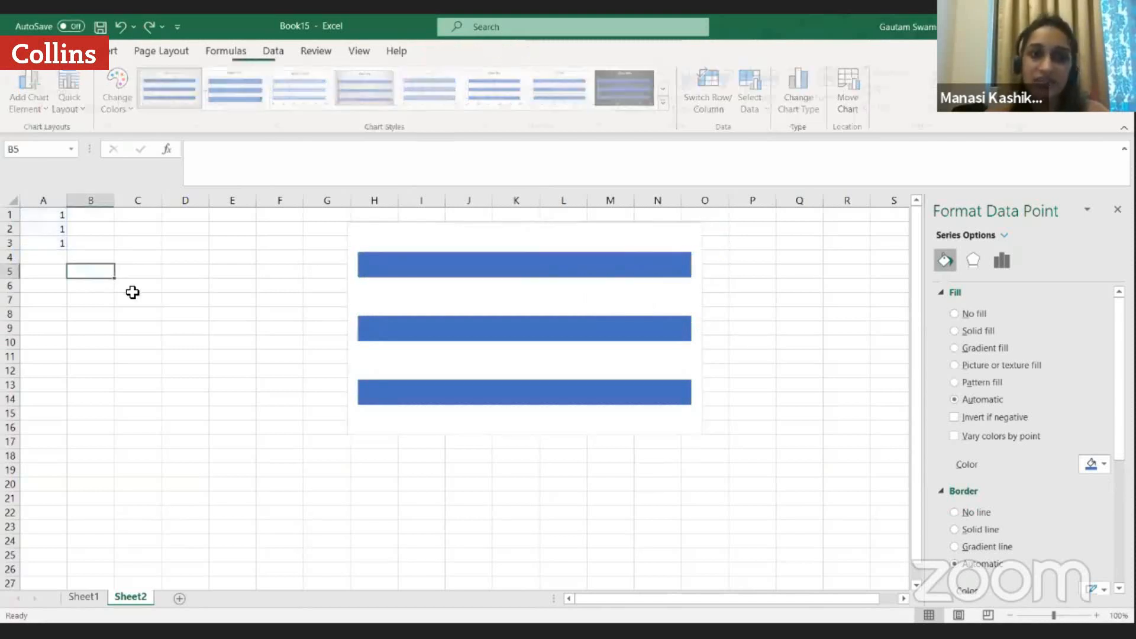
{"action": "left_click", "coordinate": [381, 240]}
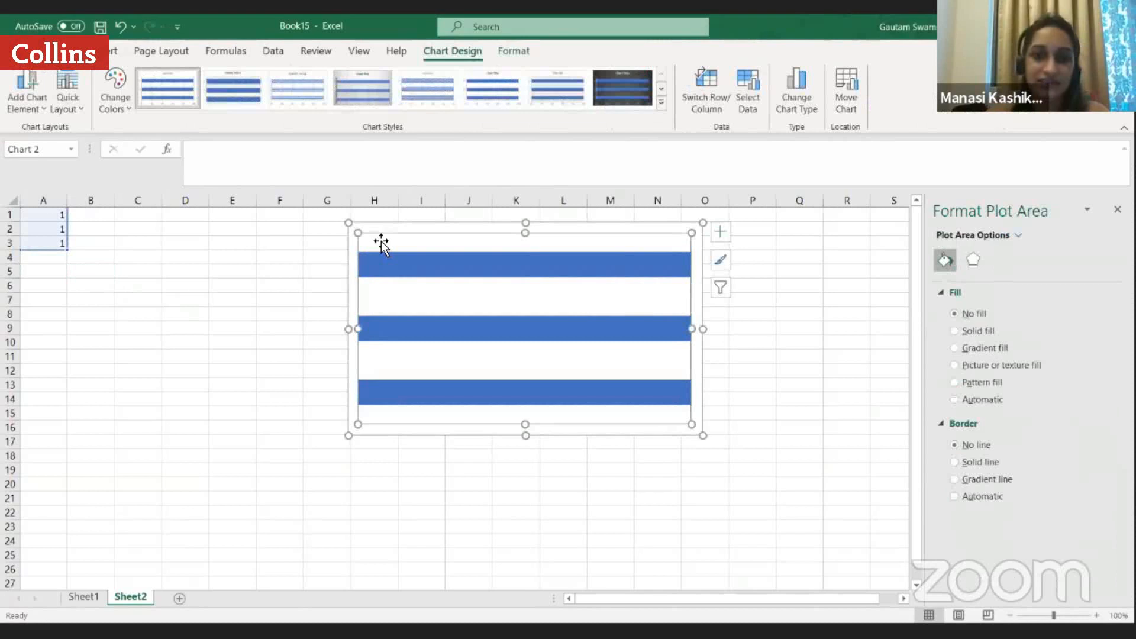
{"action": "left_click", "coordinate": [138, 283]}
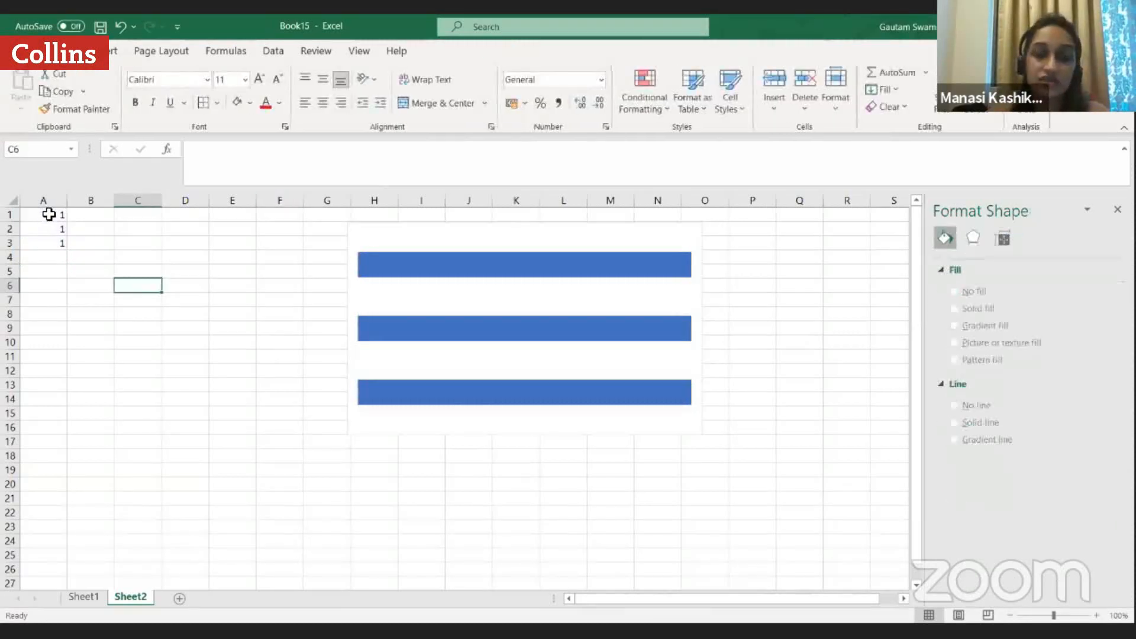
{"action": "left_click_drag", "start_coordinate": [50, 214], "coordinate": [54, 242]}
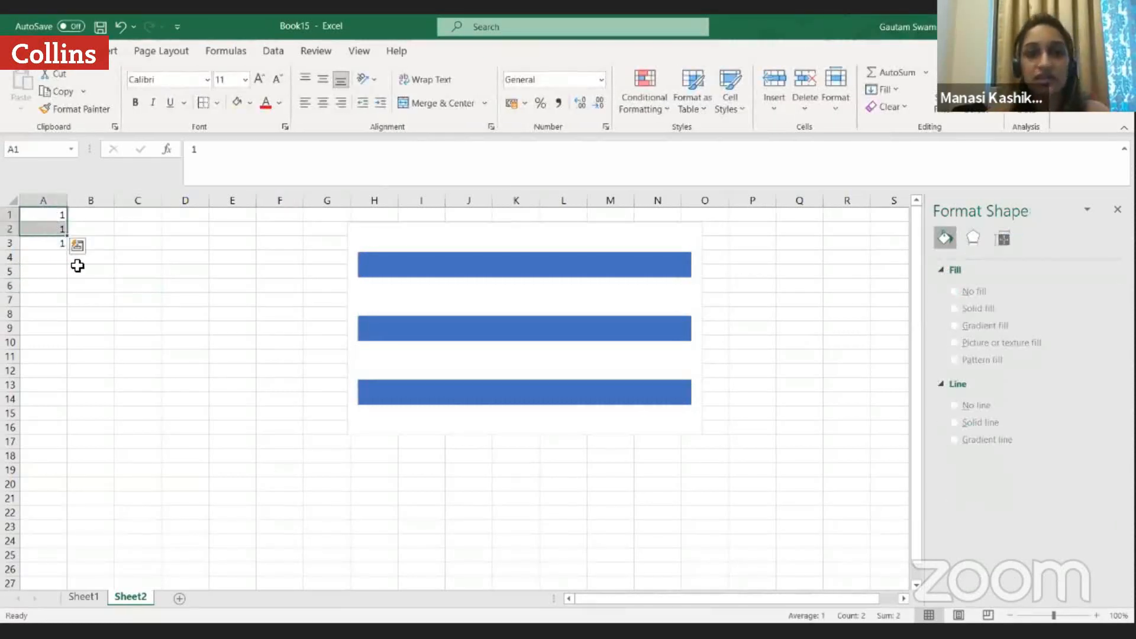
{"action": "left_click", "coordinate": [80, 269]}
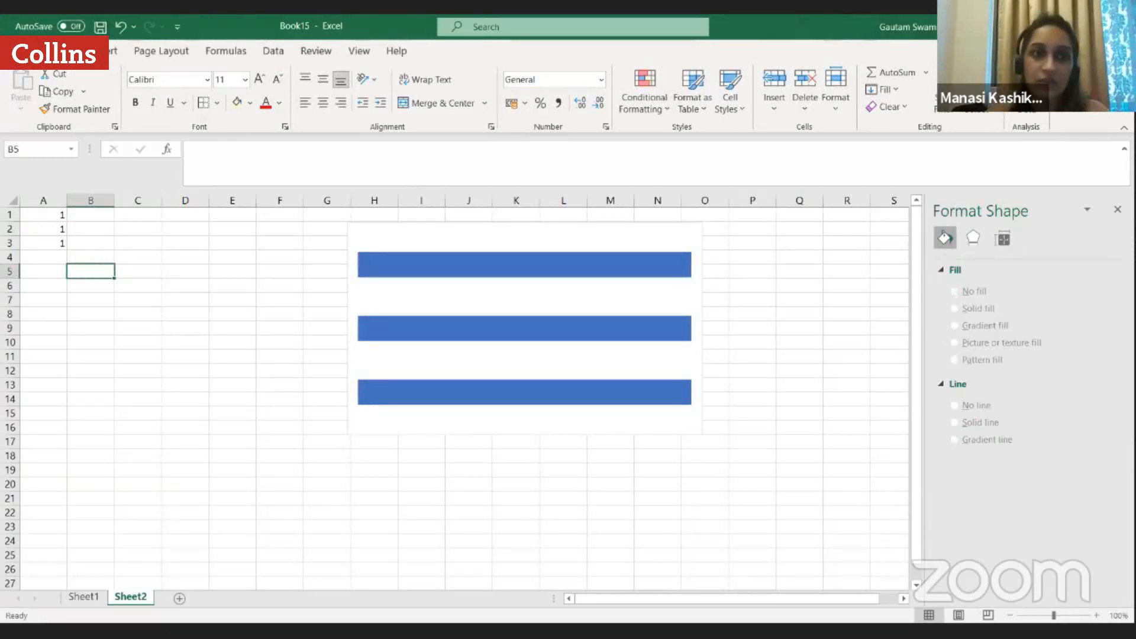
{"action": "left_click", "coordinate": [23, 52]}
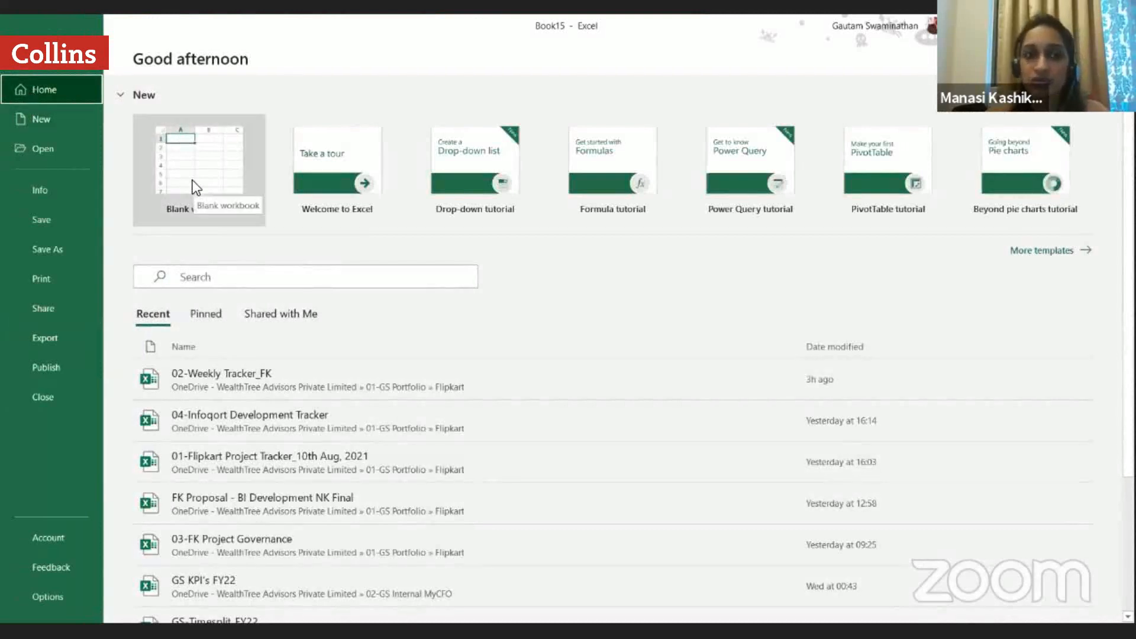
{"action": "left_click", "coordinate": [23, 56]}
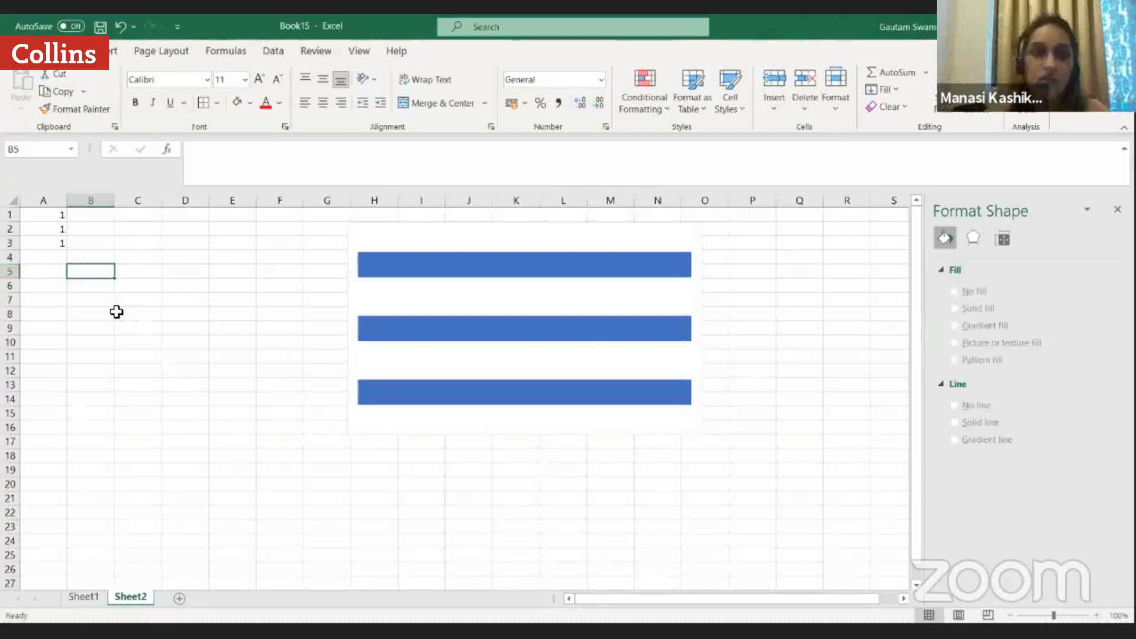
{"action": "left_click", "coordinate": [46, 214]}
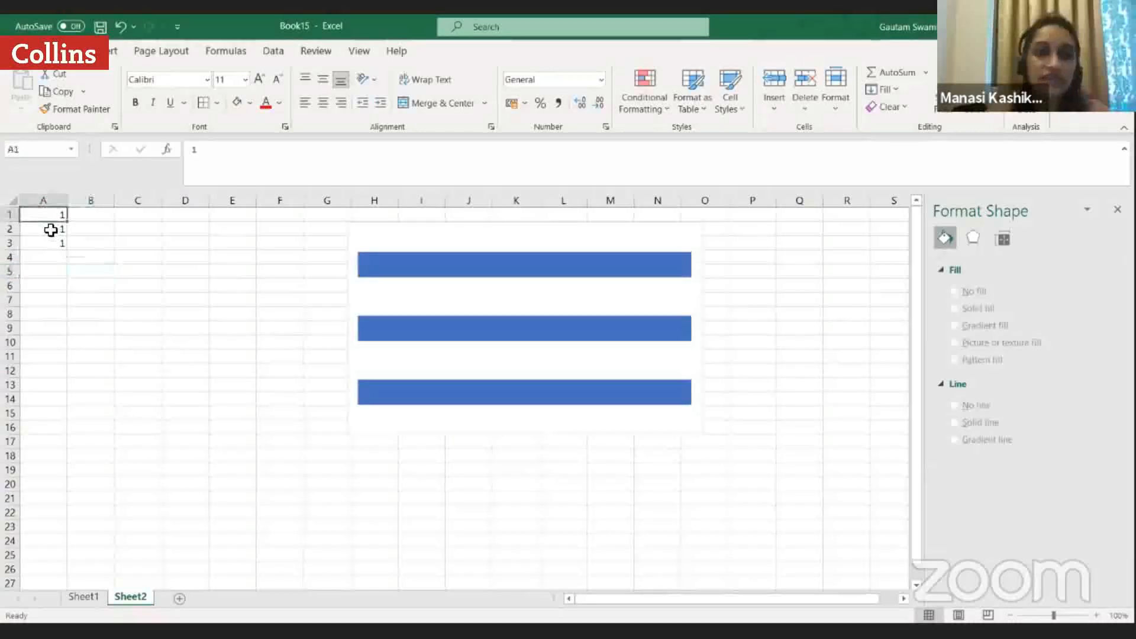
{"action": "left_click", "coordinate": [51, 253]}
{"action": "left_click_drag", "start_coordinate": [41, 210], "coordinate": [45, 247]}
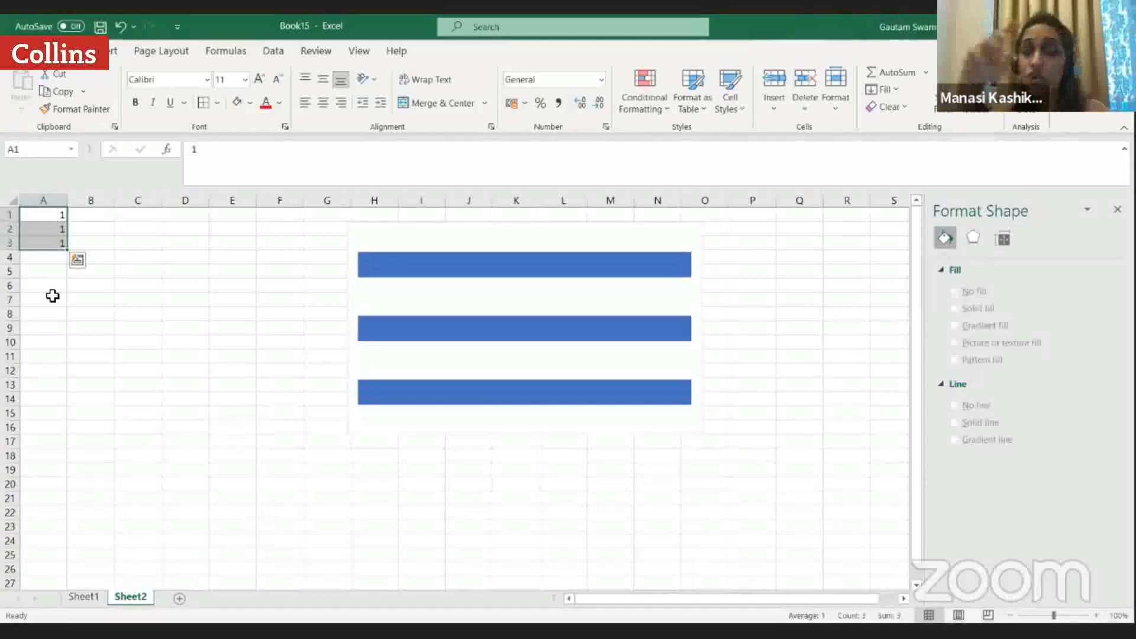
{"action": "left_click", "coordinate": [92, 256]}
{"action": "left_click_drag", "start_coordinate": [59, 214], "coordinate": [51, 243]}
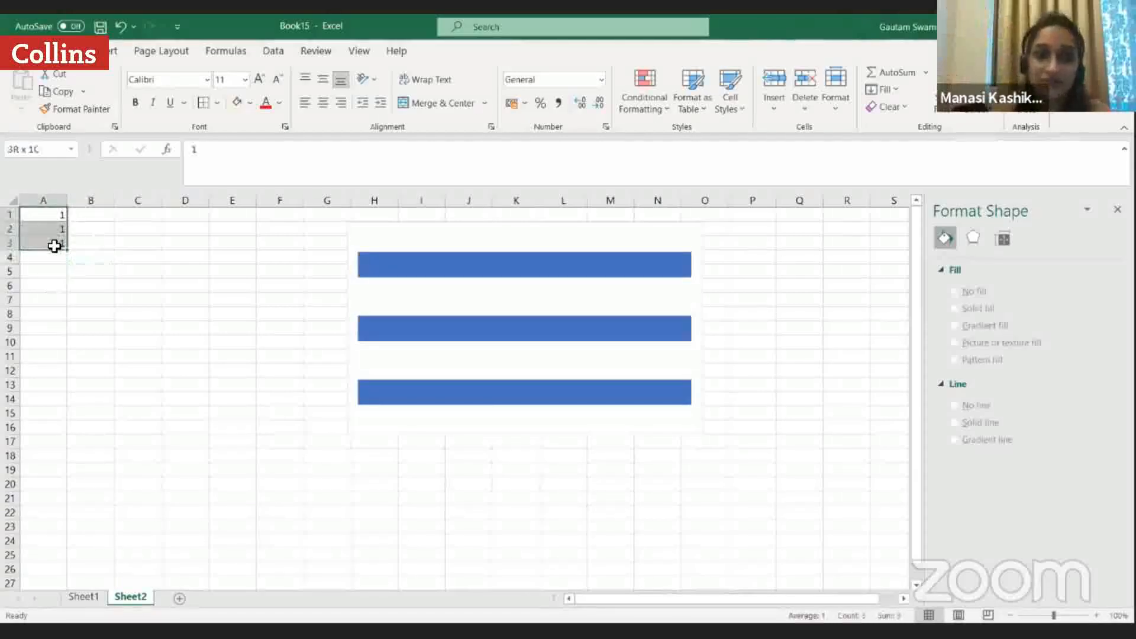
{"action": "left_click", "coordinate": [181, 306]}
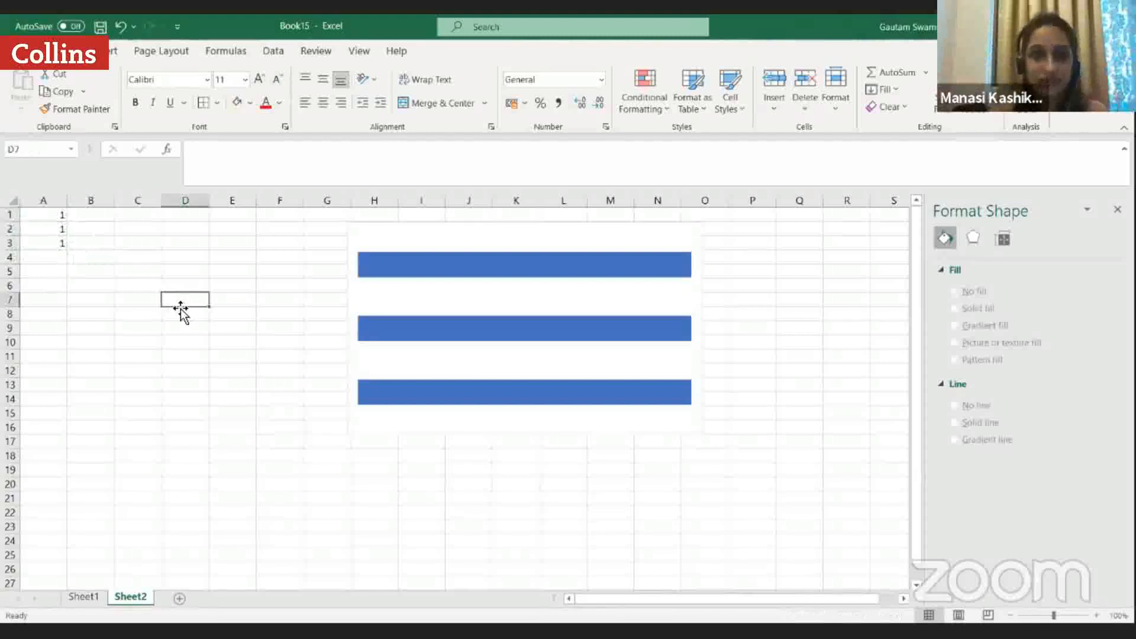
Try the value 2 in cell A2 and restore it to 1.
{"action": "left_click", "coordinate": [52, 228]}
{"action": "type", "text": "2"}
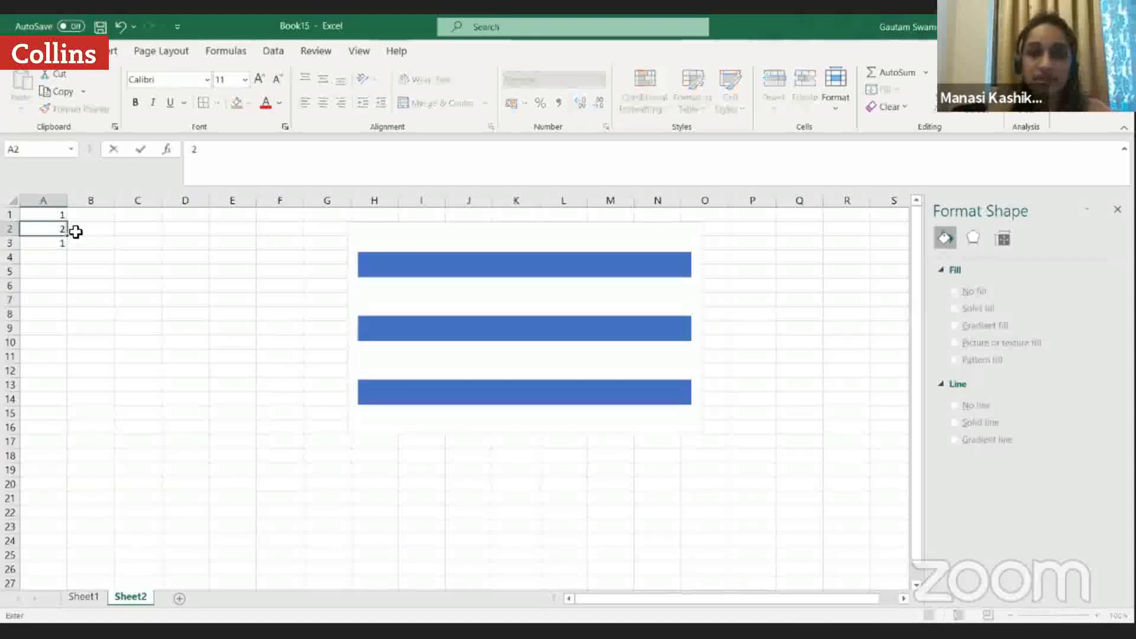
{"action": "key", "text": "BackSpace"}
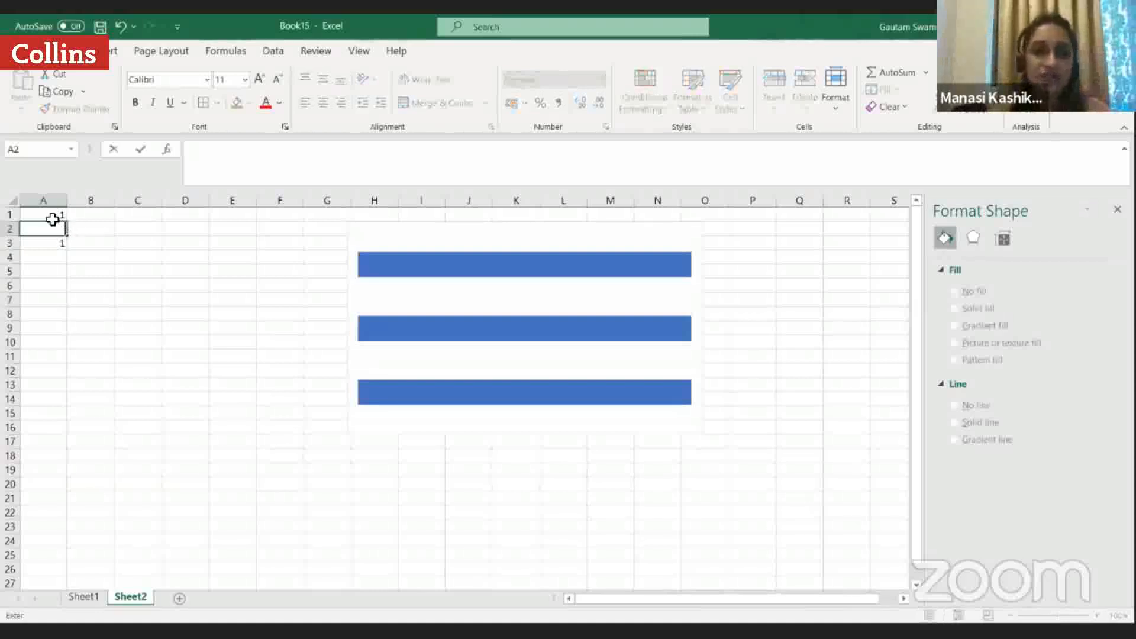
{"action": "type", "text": "1"}
{"action": "left_click", "coordinate": [104, 248]}
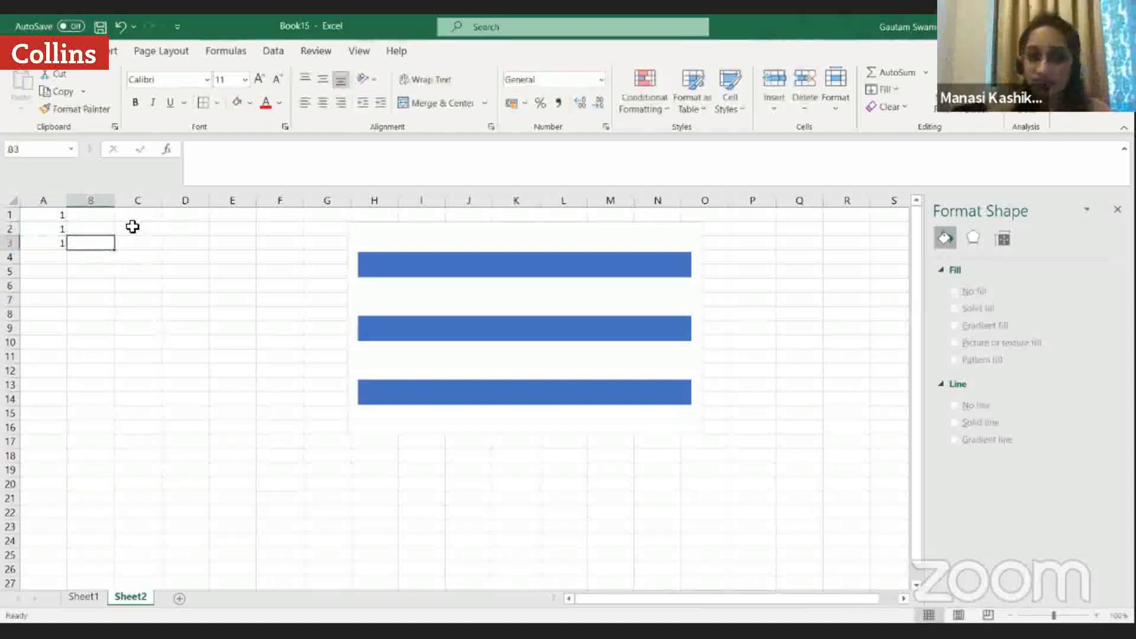
Select the three equal numbers in A1:A3 as chart data and bring up the chart insertion commands.
{"action": "left_click_drag", "start_coordinate": [56, 213], "coordinate": [61, 242]}
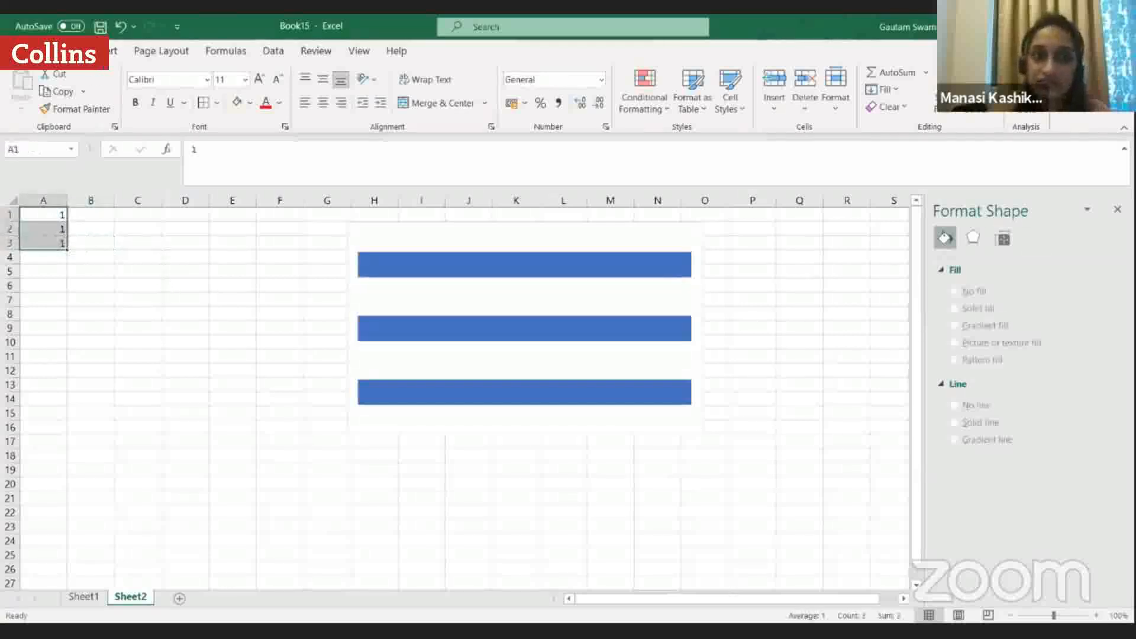
{"action": "left_click", "coordinate": [113, 54]}
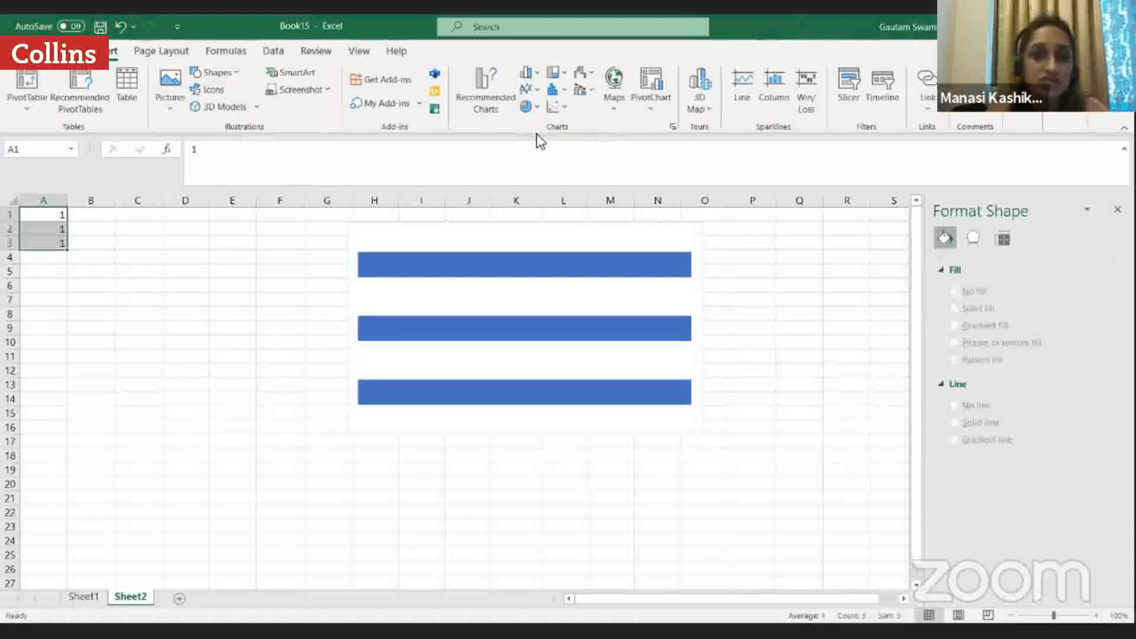
{"action": "left_click", "coordinate": [36, 217]}
{"action": "left_click_drag", "start_coordinate": [40, 235], "coordinate": [43, 245]}
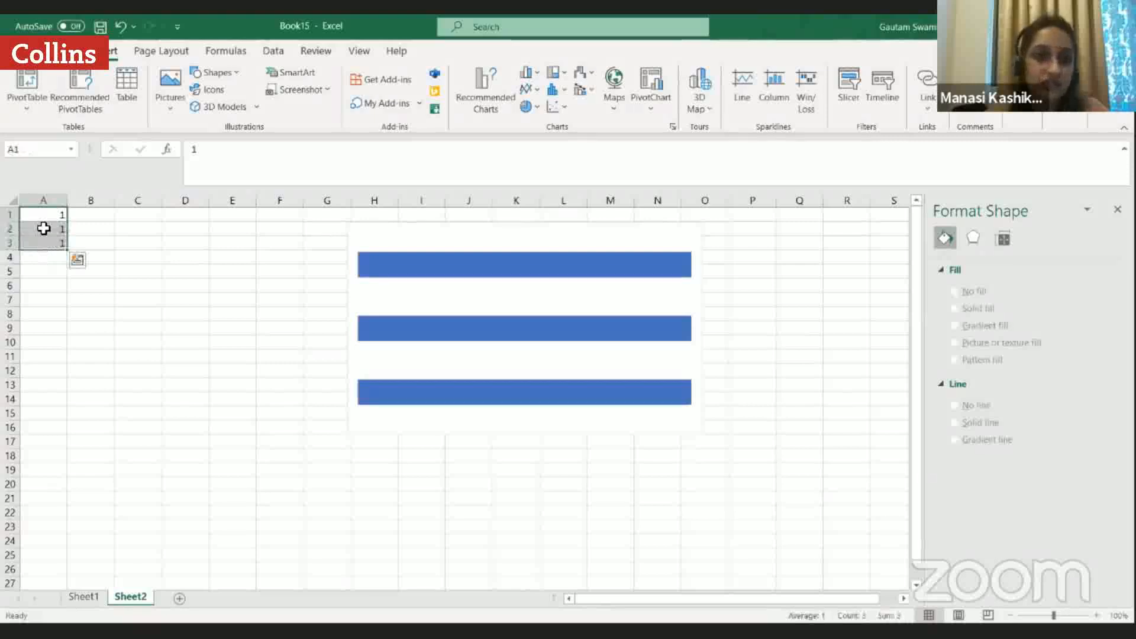
{"action": "right_click", "coordinate": [44, 228]}
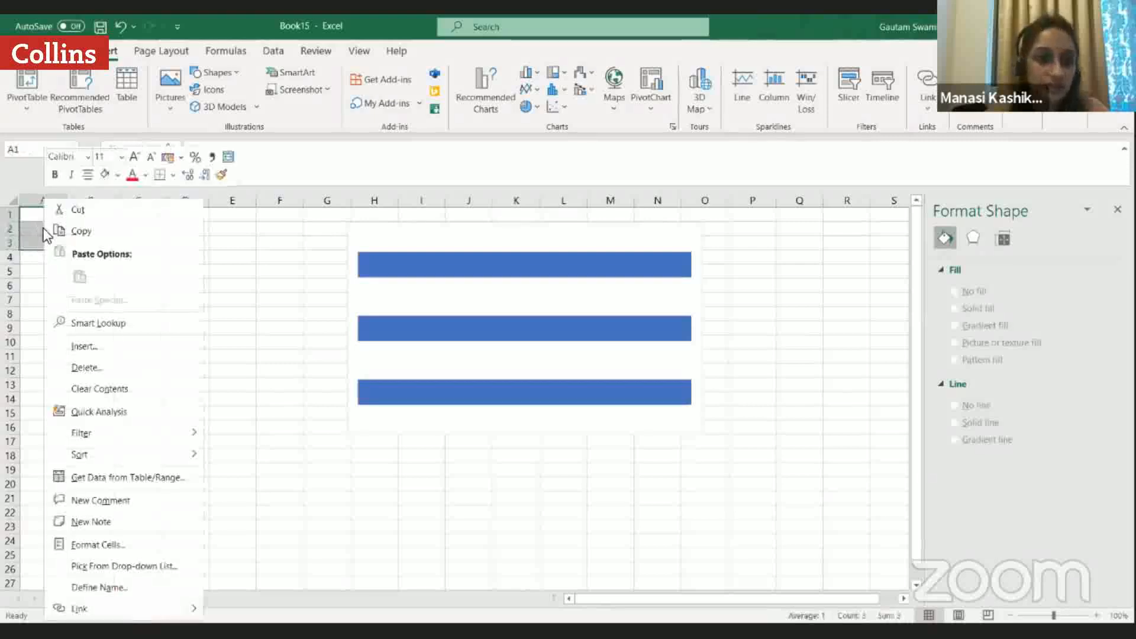
{"action": "left_click", "coordinate": [80, 349]}
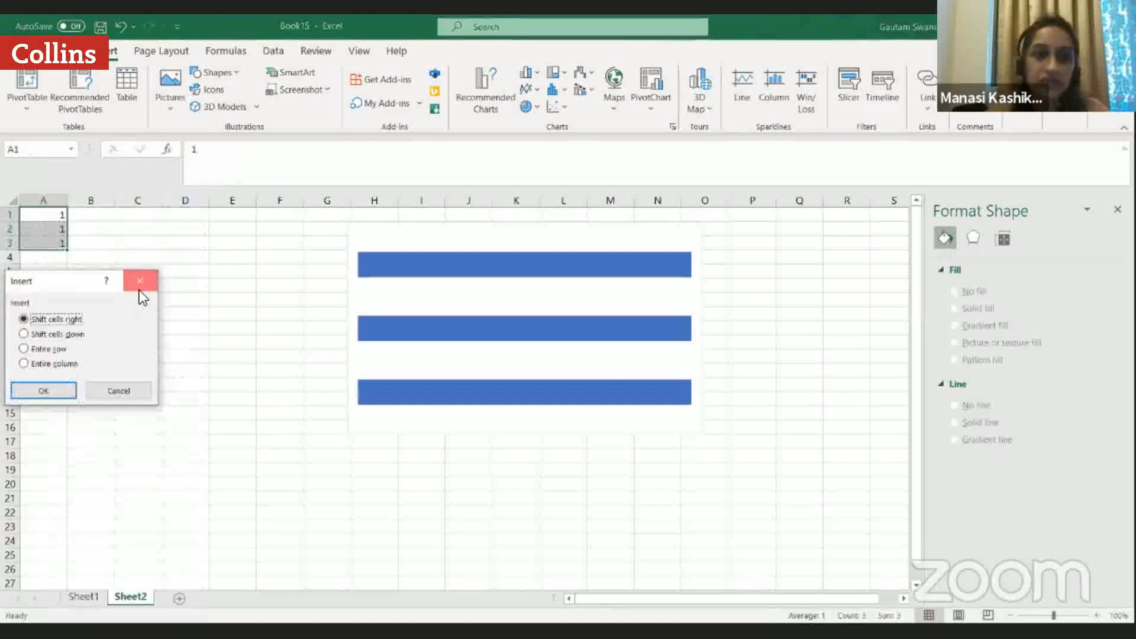
{"action": "left_click", "coordinate": [141, 290]}
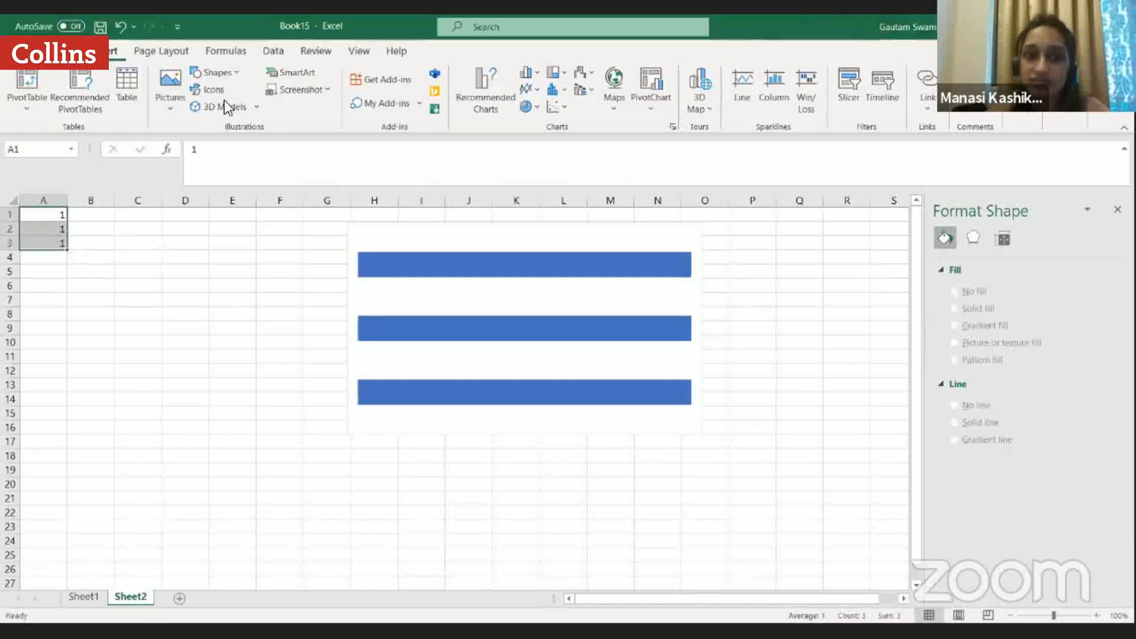
Insert a 2-D 100% stacked bar chart from A1:A3 and delete the older bar chart behind it.
{"action": "left_click", "coordinate": [534, 73]}
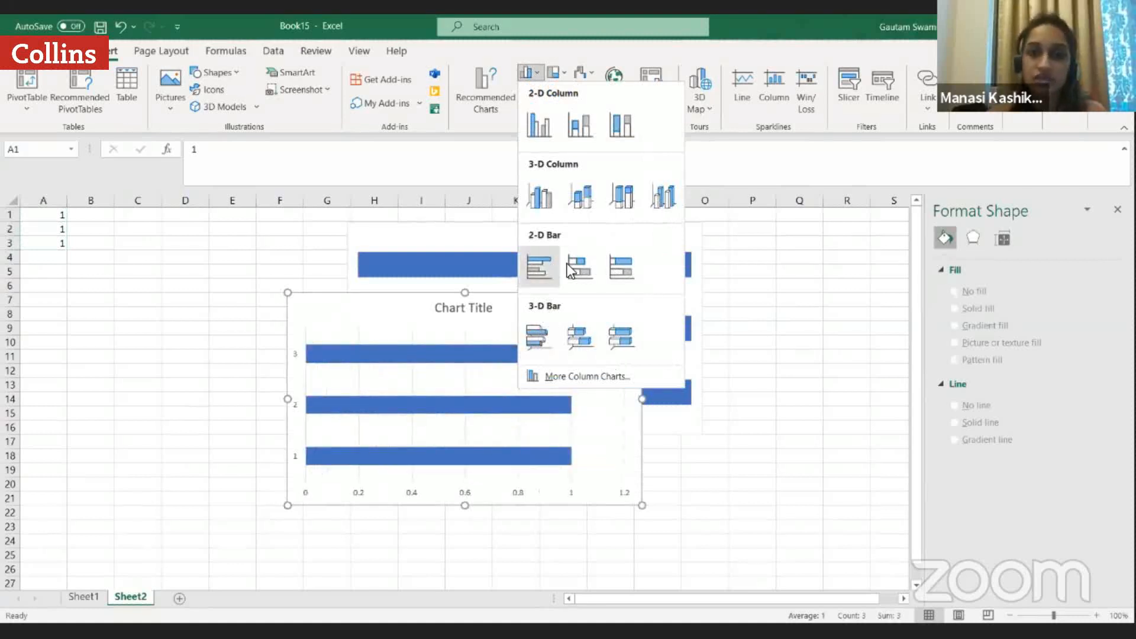
{"action": "left_click", "coordinate": [615, 274]}
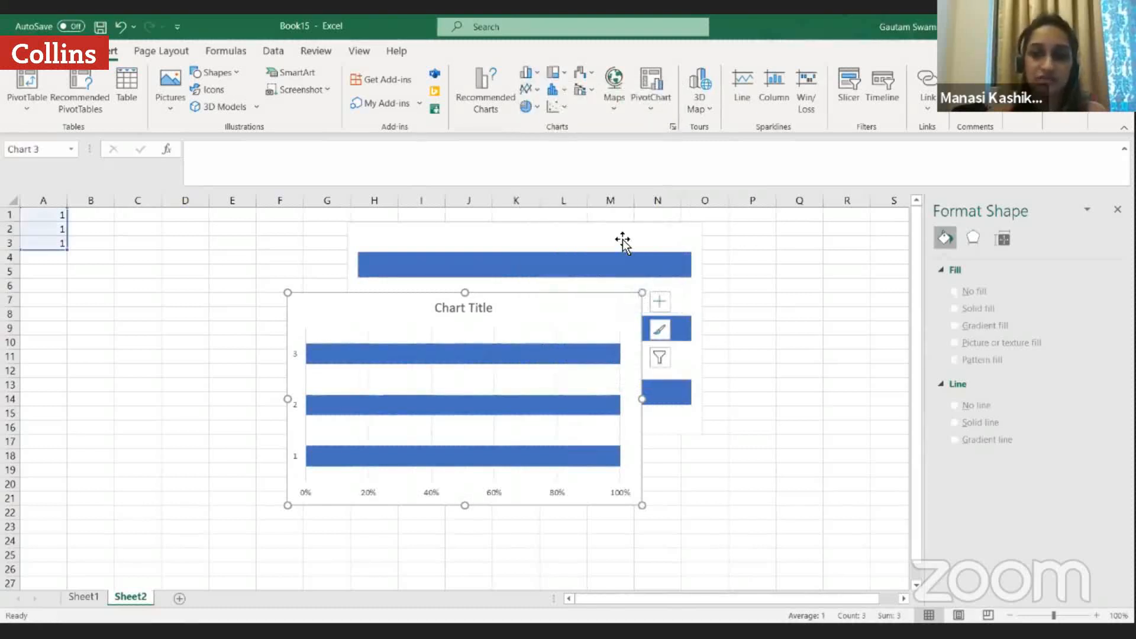
{"action": "left_click", "coordinate": [623, 239]}
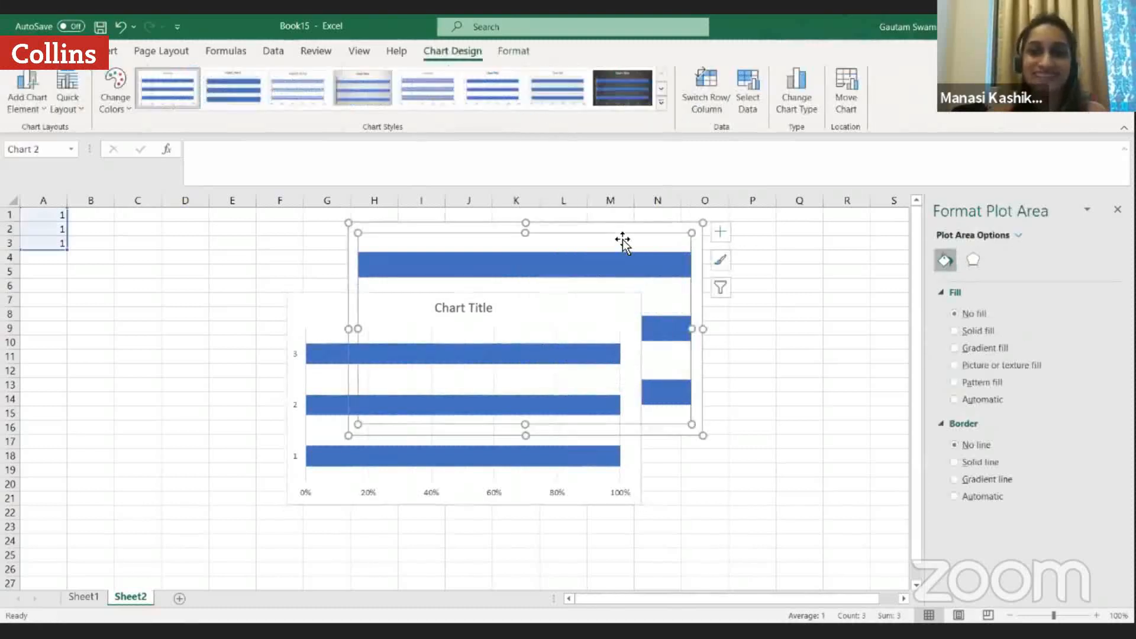
{"action": "left_click", "coordinate": [573, 229]}
{"action": "key", "text": "Delete"}
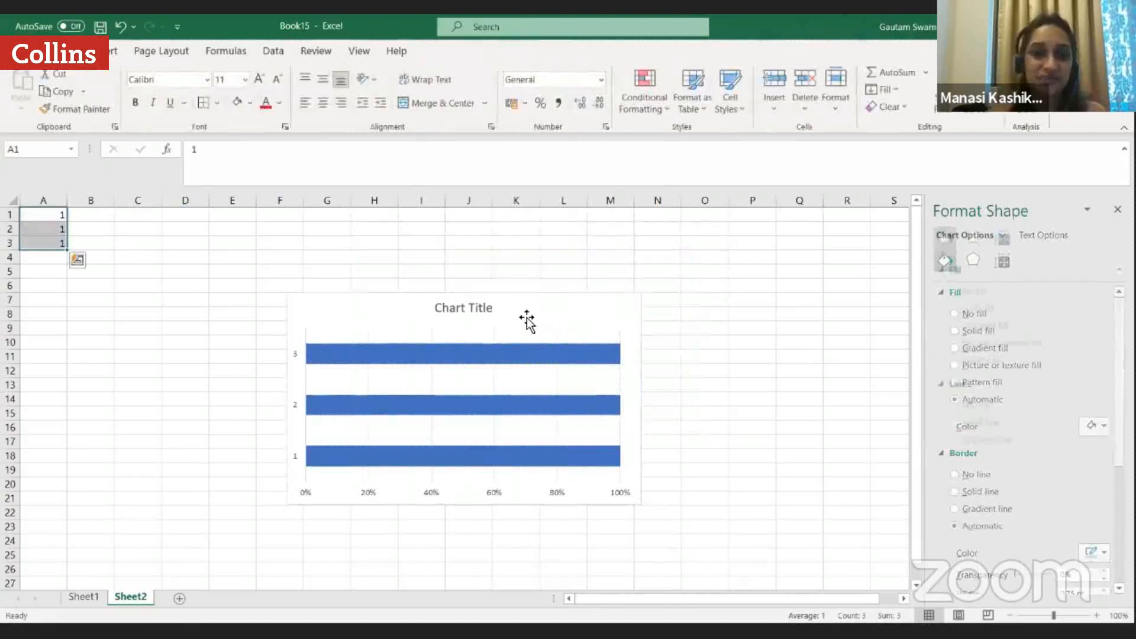
Move the new chart up to the first rows over columns H to N, shrink it slightly and deselect it.
{"action": "left_click_drag", "start_coordinate": [525, 317], "coordinate": [591, 236]}
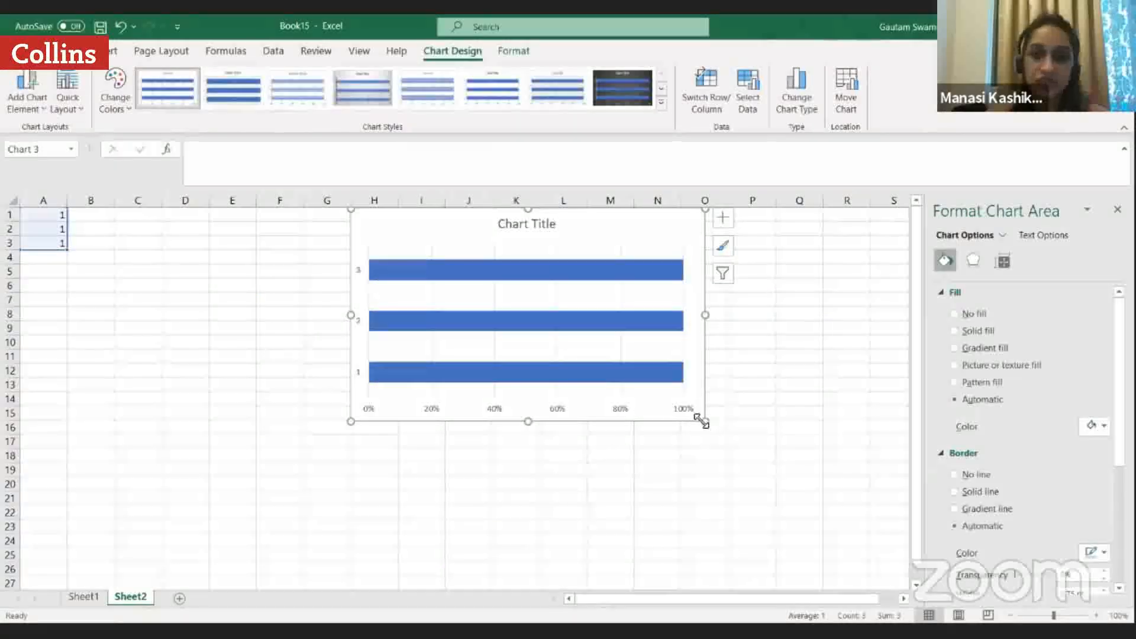
{"action": "left_click_drag", "start_coordinate": [706, 420], "coordinate": [686, 407]}
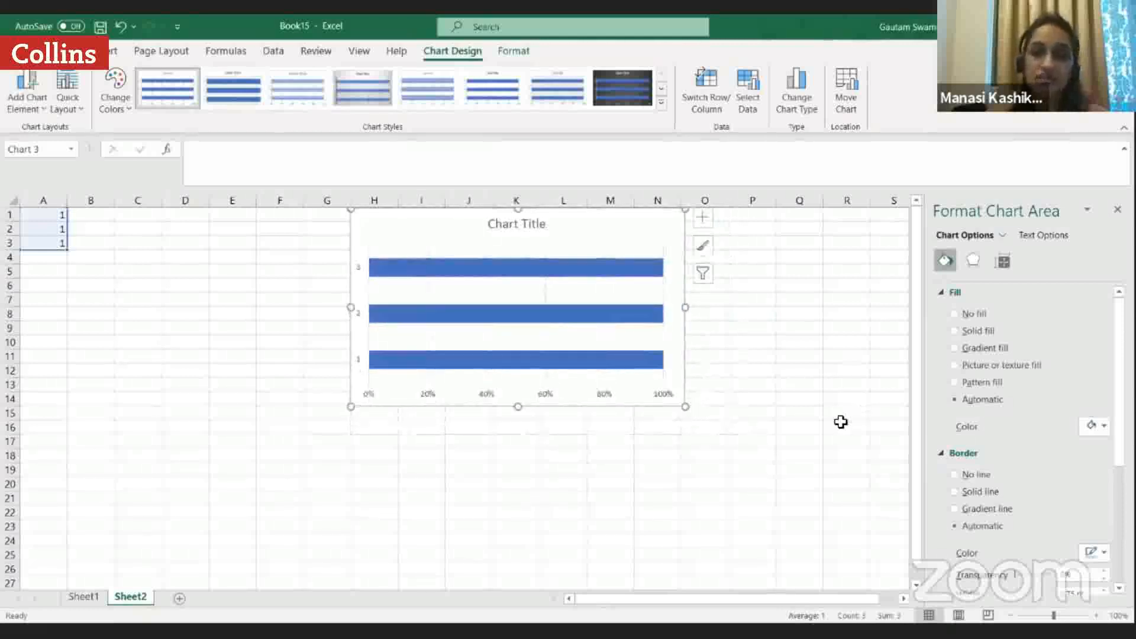
{"action": "left_click", "coordinate": [802, 313]}
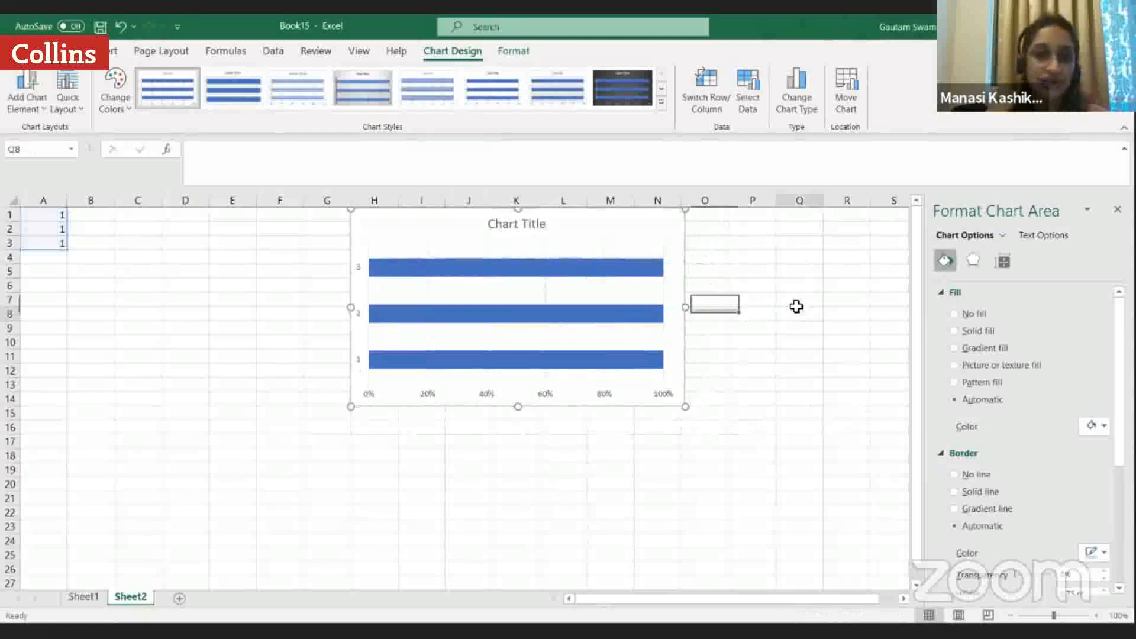
Remove the title, the horizontal and vertical axis labels and the major gridlines from the new chart.
{"action": "left_click", "coordinate": [540, 224]}
{"action": "key", "text": "Delete"}
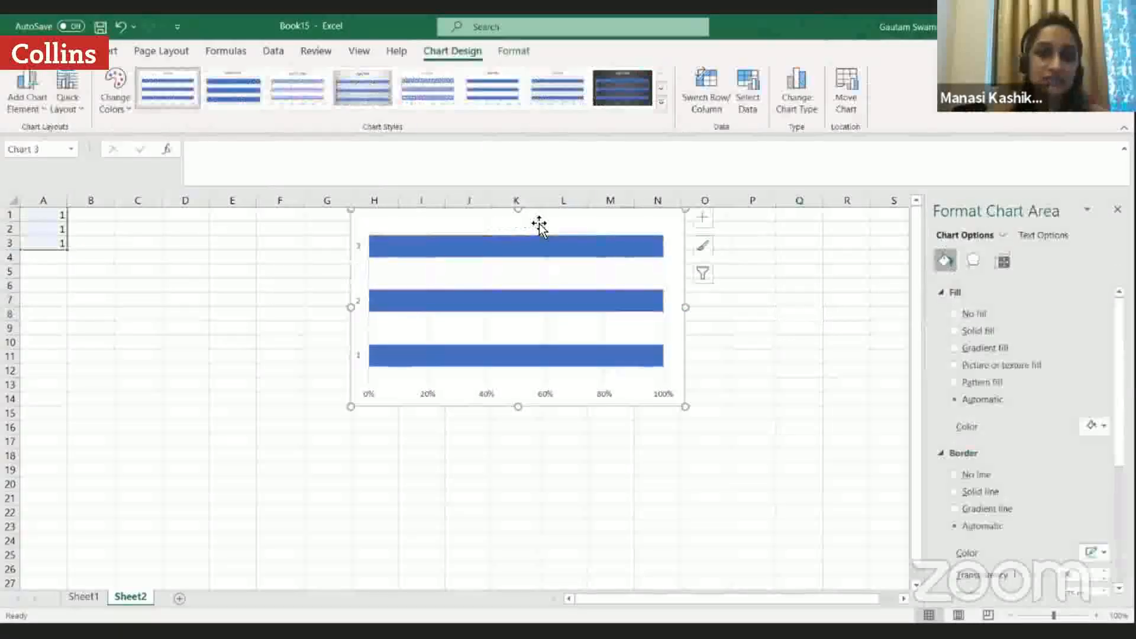
{"action": "left_click", "coordinate": [363, 394]}
{"action": "key", "text": "Delete"}
{"action": "left_click", "coordinate": [359, 245]}
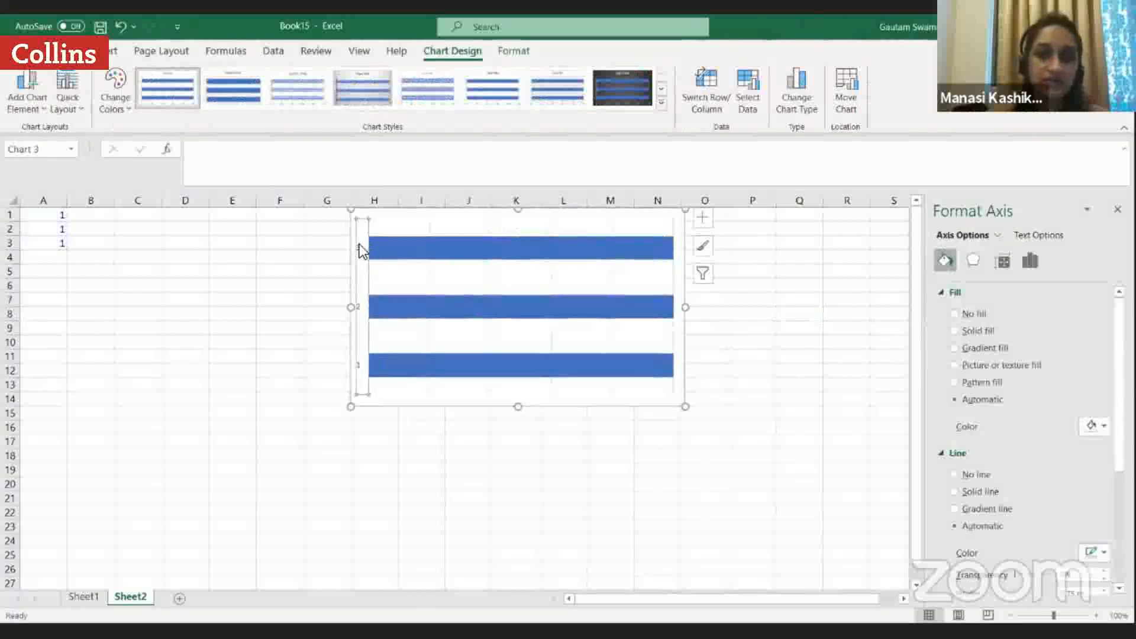
{"action": "key", "text": "Delete"}
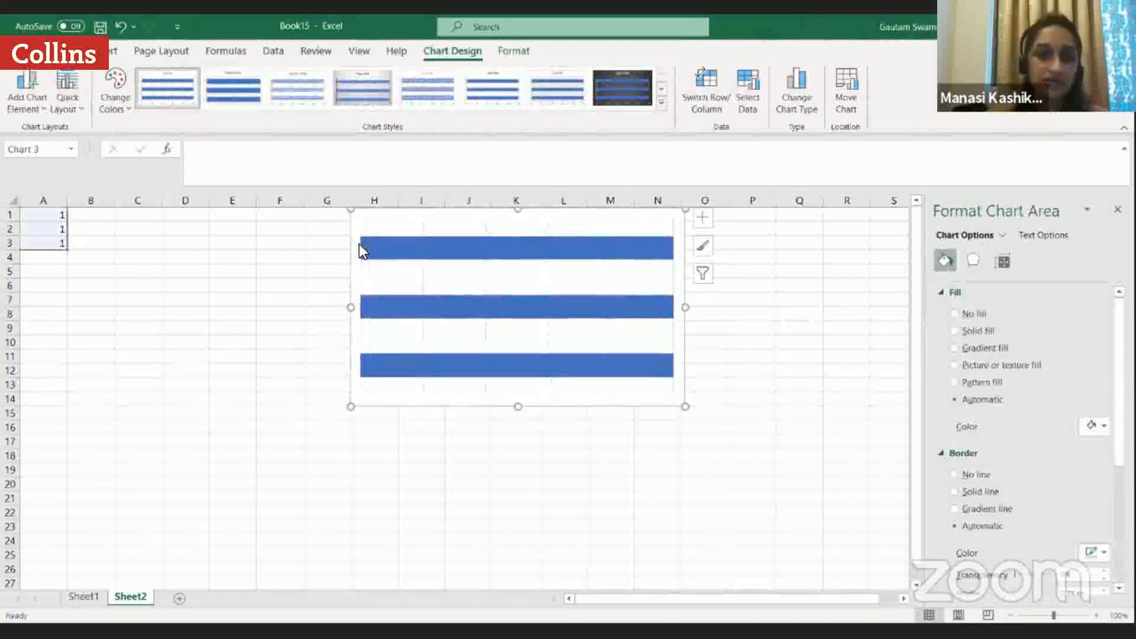
{"action": "left_click", "coordinate": [420, 223]}
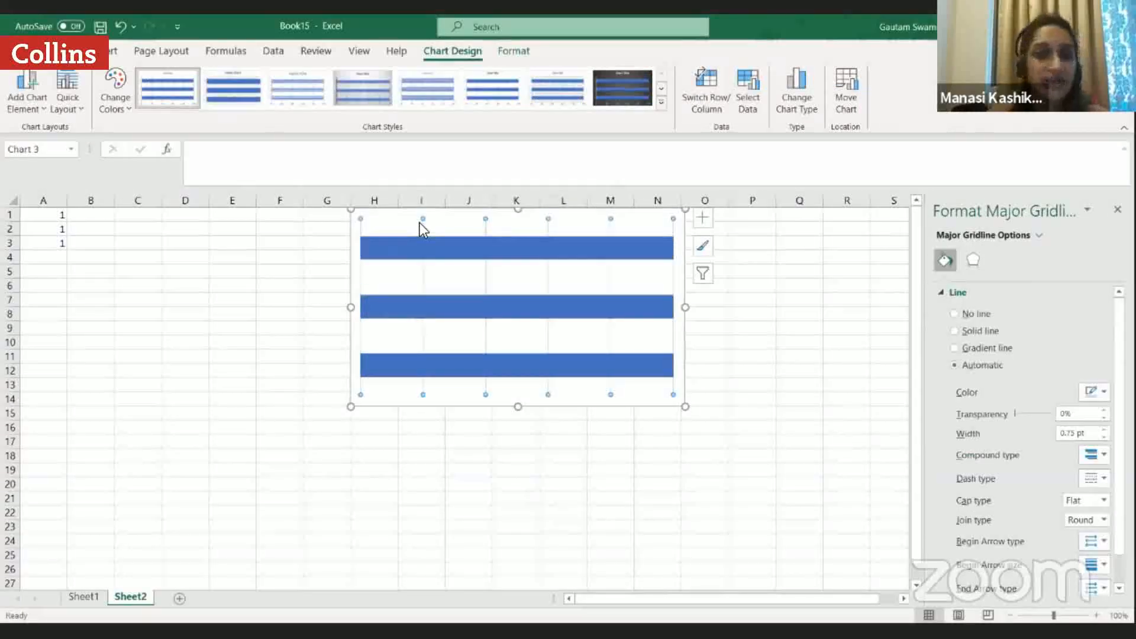
{"action": "key", "text": "Escape"}
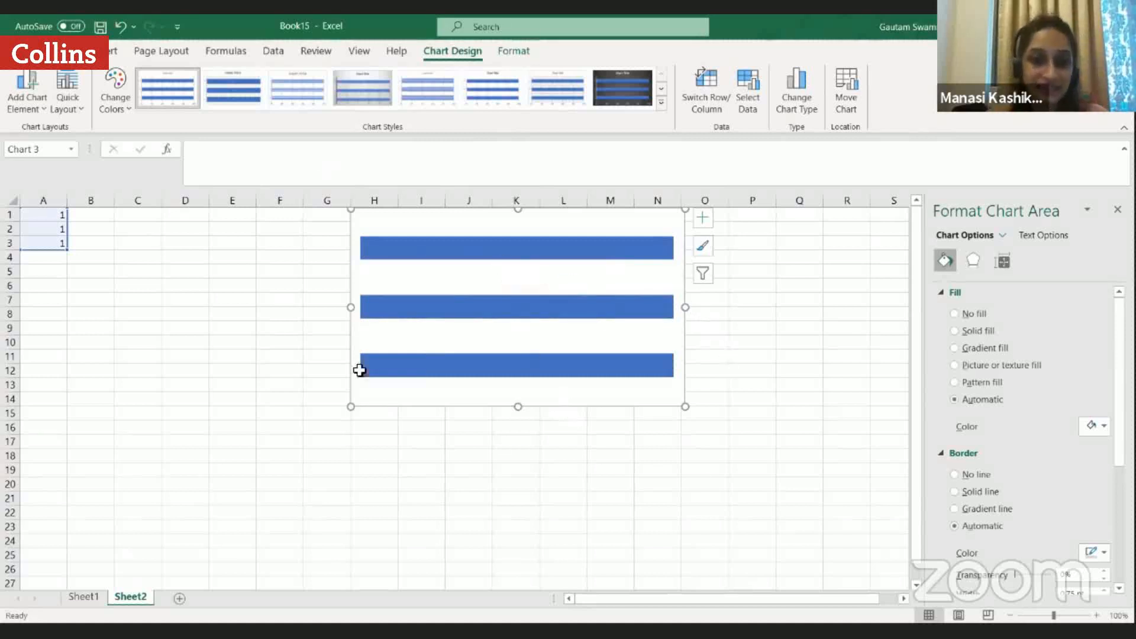
Select the whole bar series and go through its three bars individually, from the uppermost to the lowest.
{"action": "left_click", "coordinate": [513, 248]}
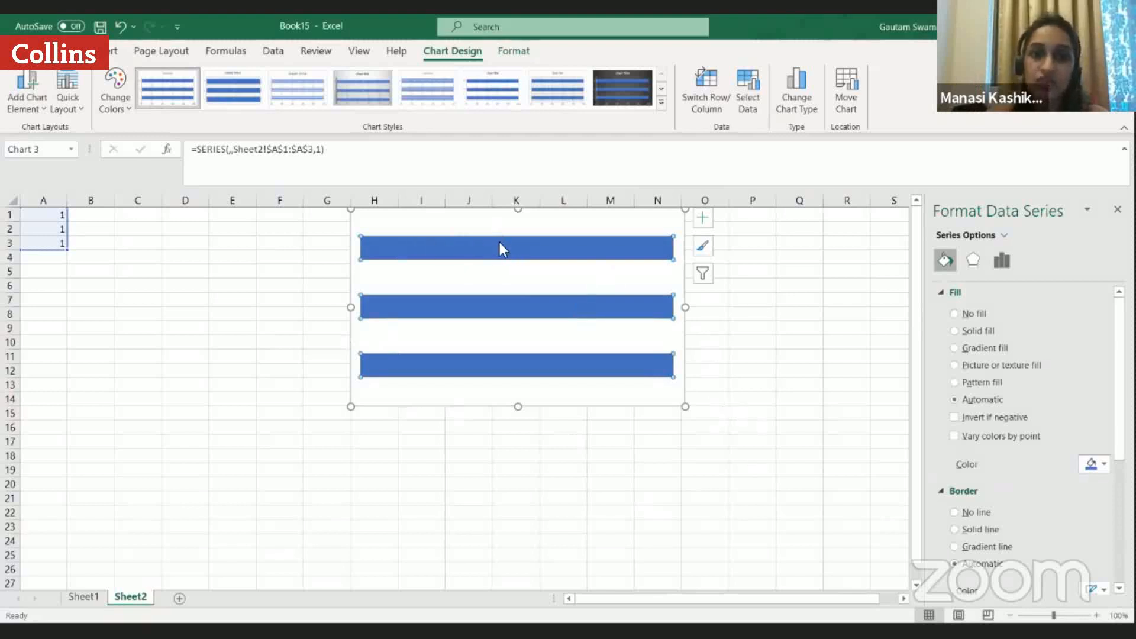
{"action": "left_click", "coordinate": [569, 257]}
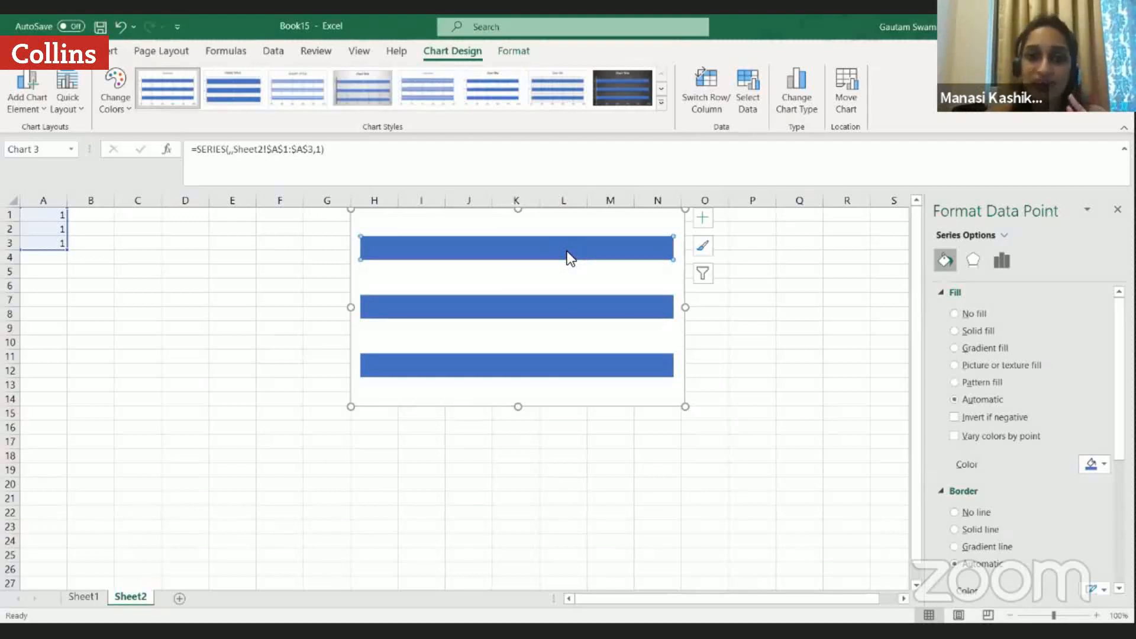
{"action": "left_click", "coordinate": [481, 307]}
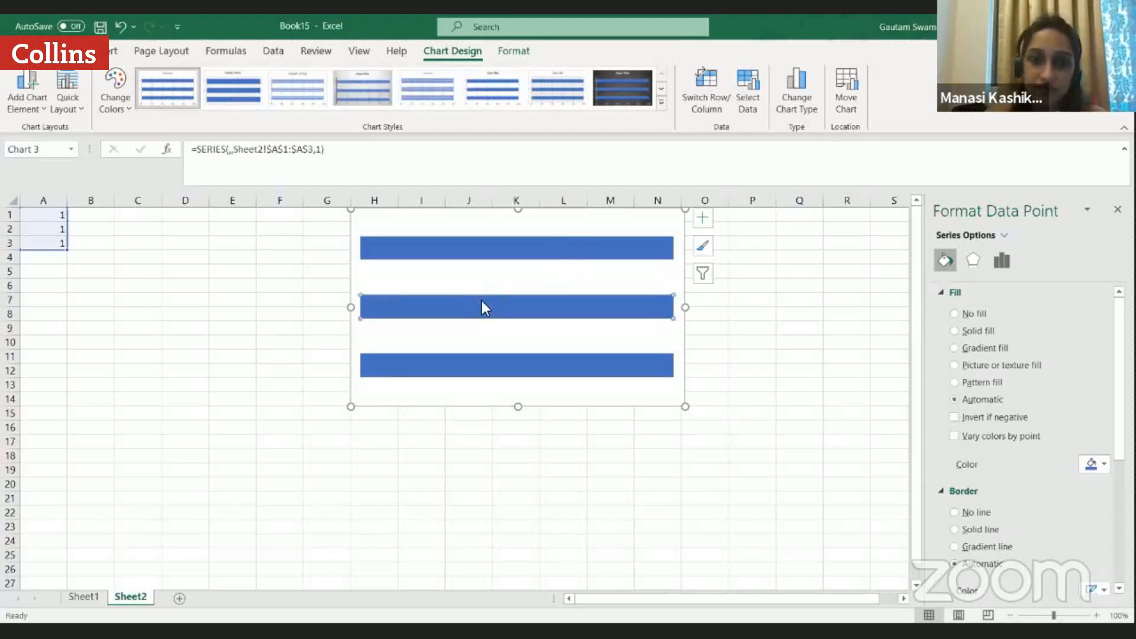
{"action": "left_click", "coordinate": [463, 373]}
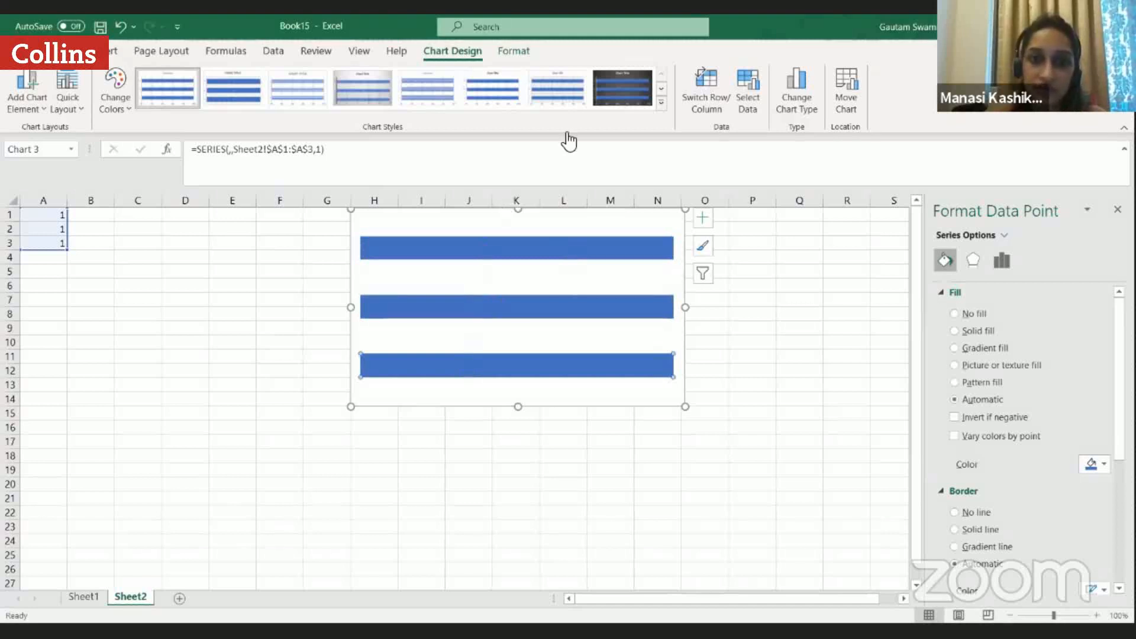
Give the uppermost bar of the chart a solid orange fill.
{"action": "left_click", "coordinate": [546, 366]}
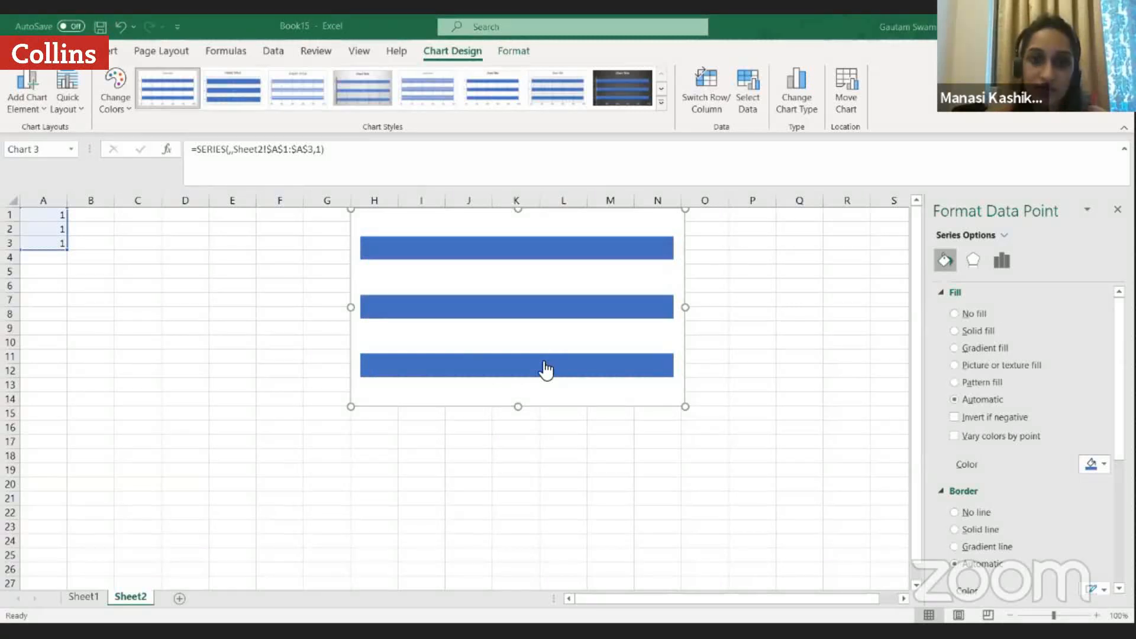
{"action": "left_click", "coordinate": [545, 369]}
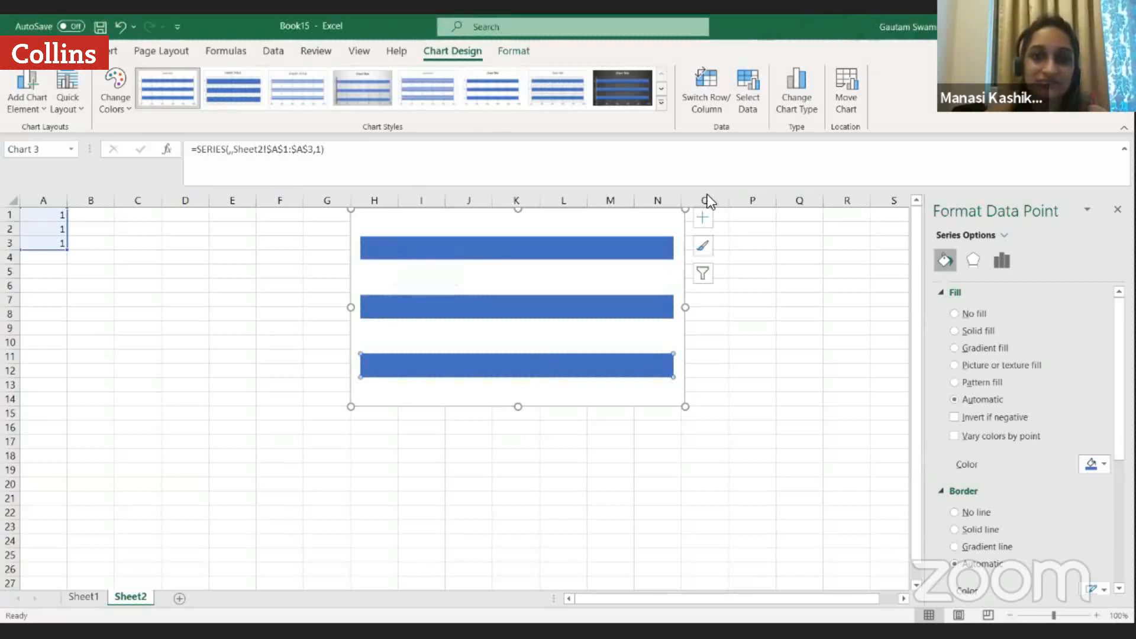
{"action": "left_click", "coordinate": [402, 246]}
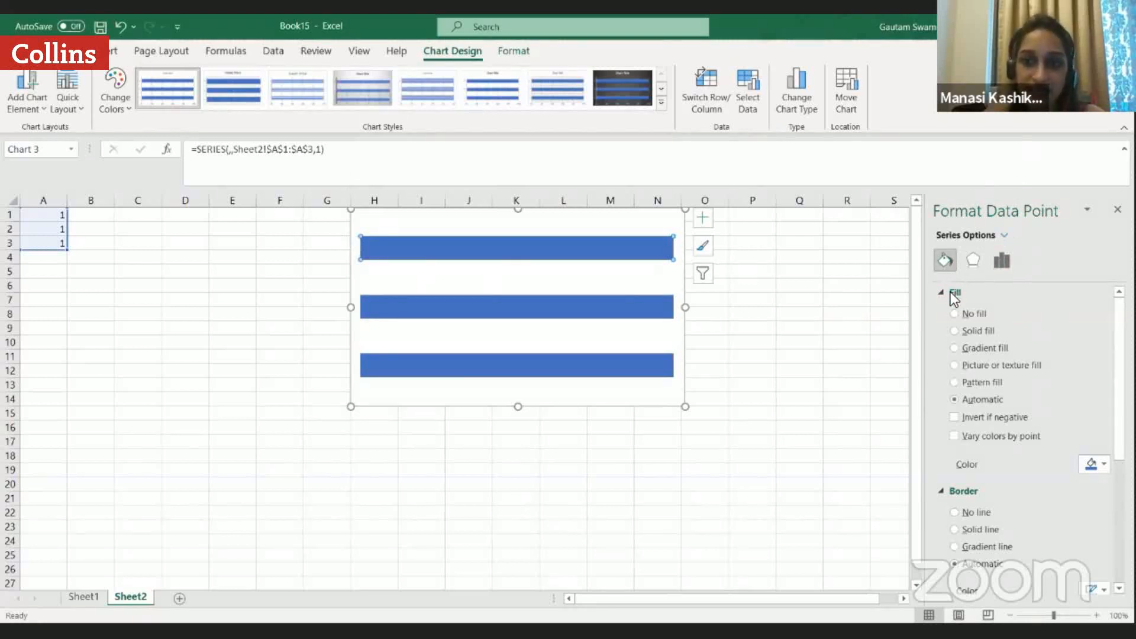
{"action": "left_click", "coordinate": [953, 330]}
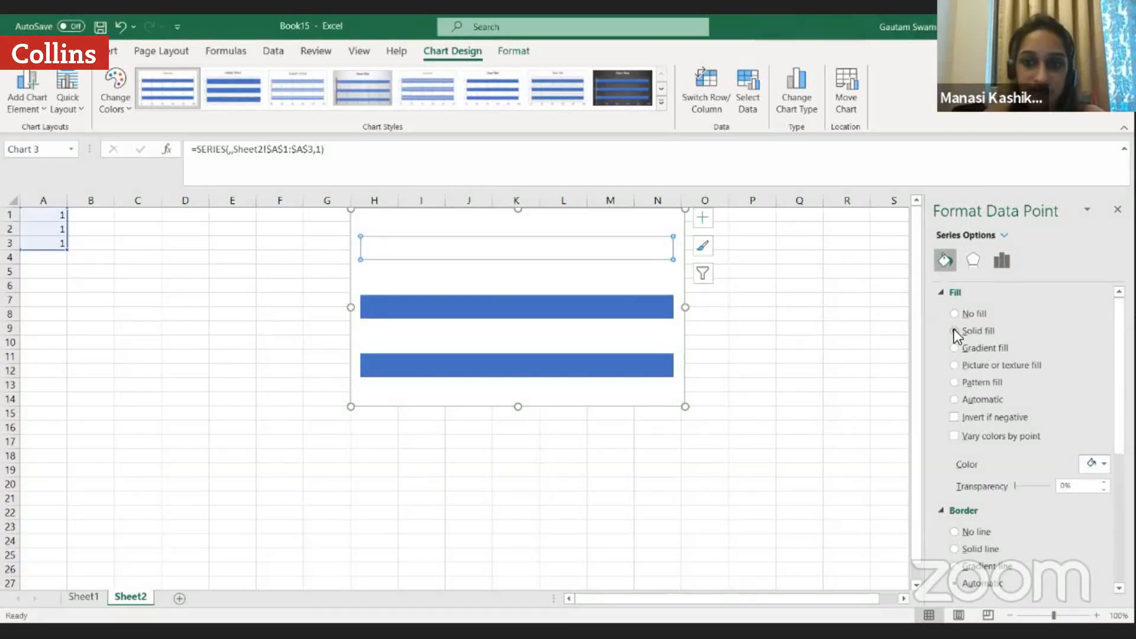
{"action": "left_click", "coordinate": [1103, 464]}
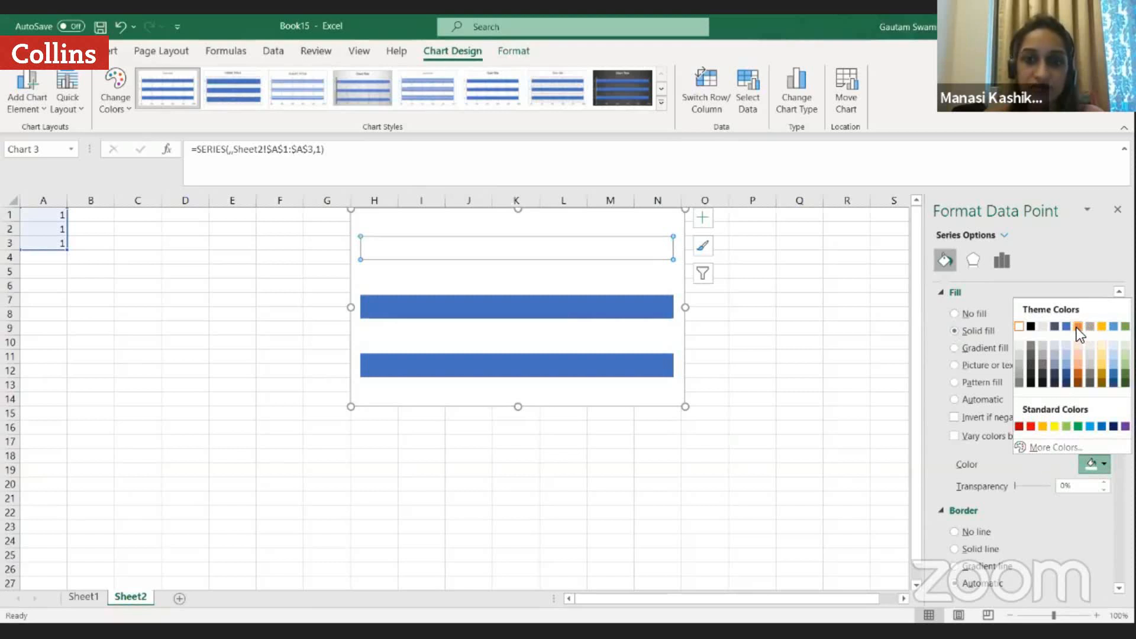
{"action": "left_click", "coordinate": [1077, 328]}
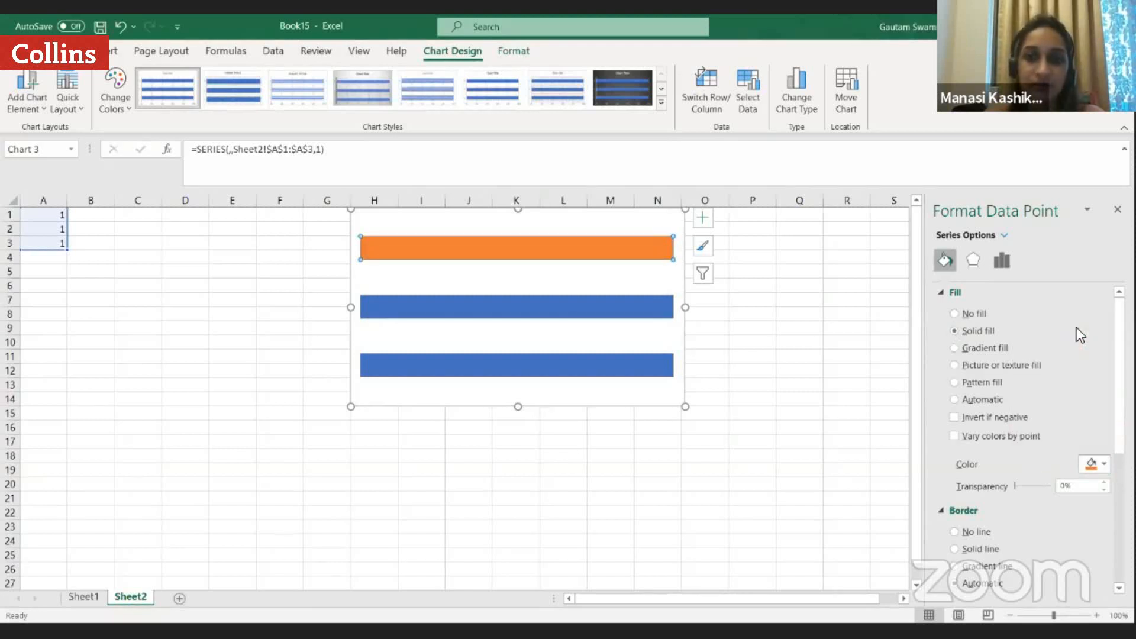
Fill the middle bar solid white and the lowest bar solid green.
{"action": "left_click", "coordinate": [555, 303]}
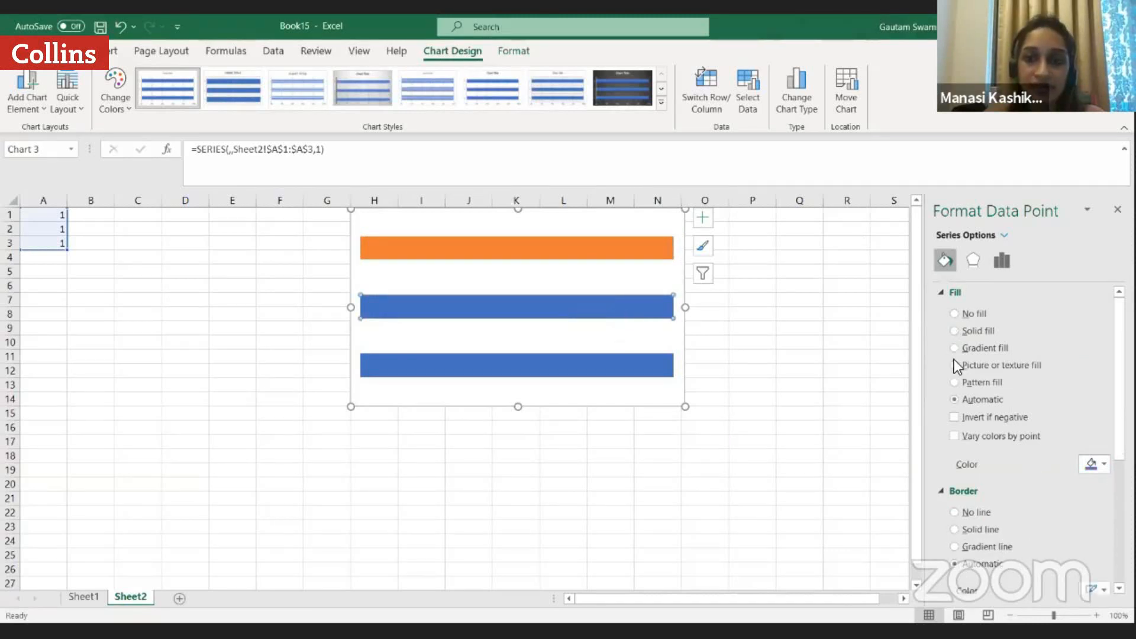
{"action": "left_click", "coordinate": [1092, 464]}
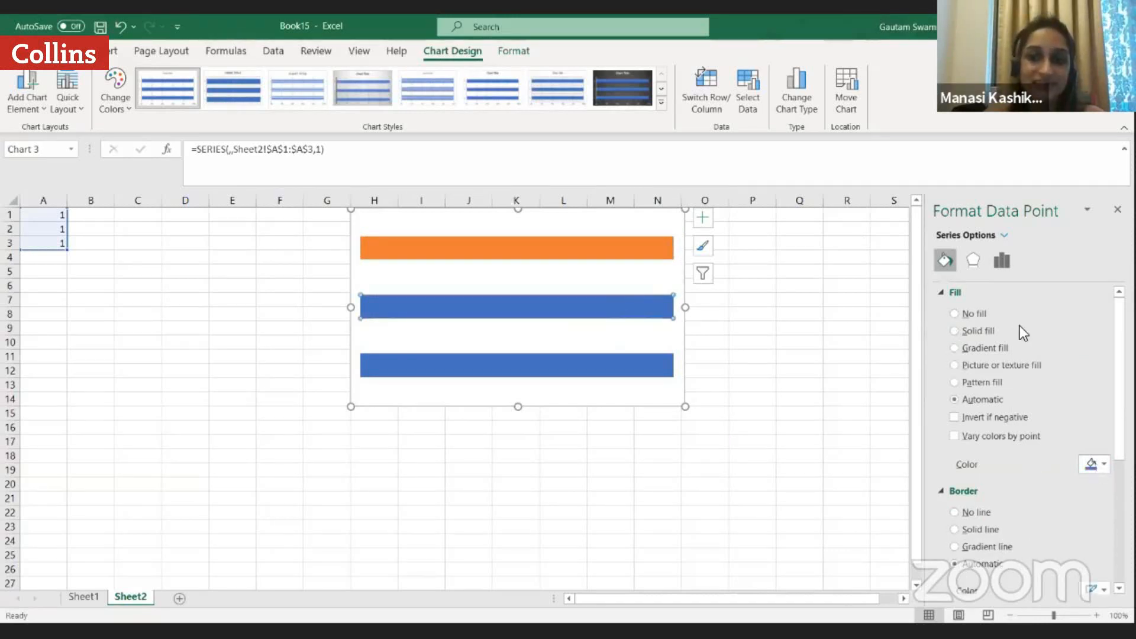
{"action": "left_click", "coordinate": [515, 364]}
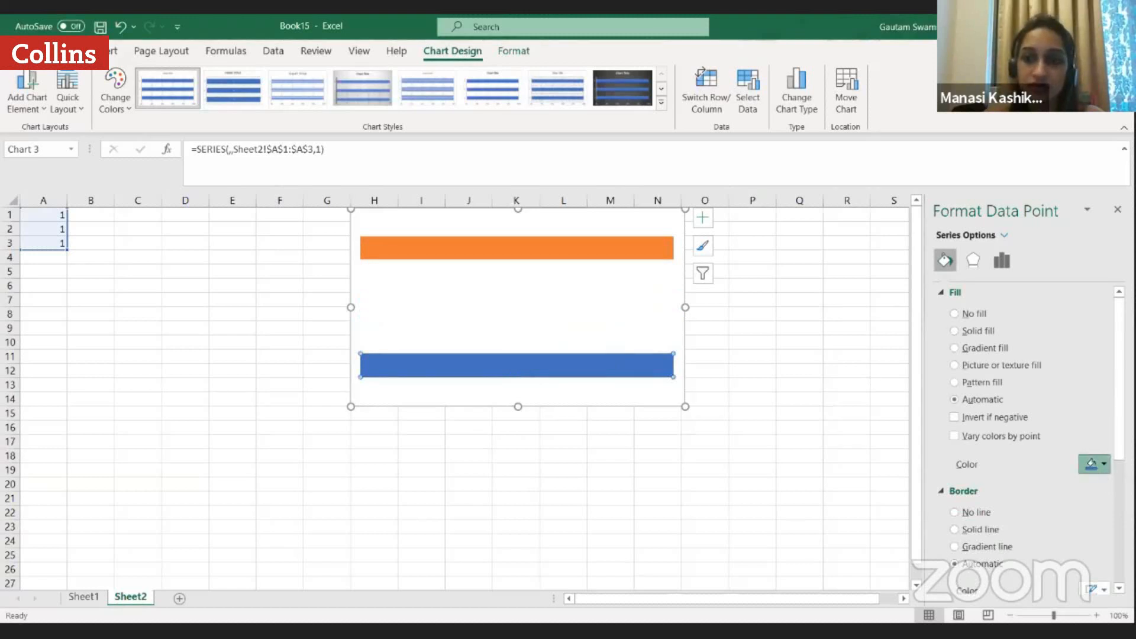
{"action": "left_click", "coordinate": [1094, 464]}
{"action": "left_click", "coordinate": [1125, 326]}
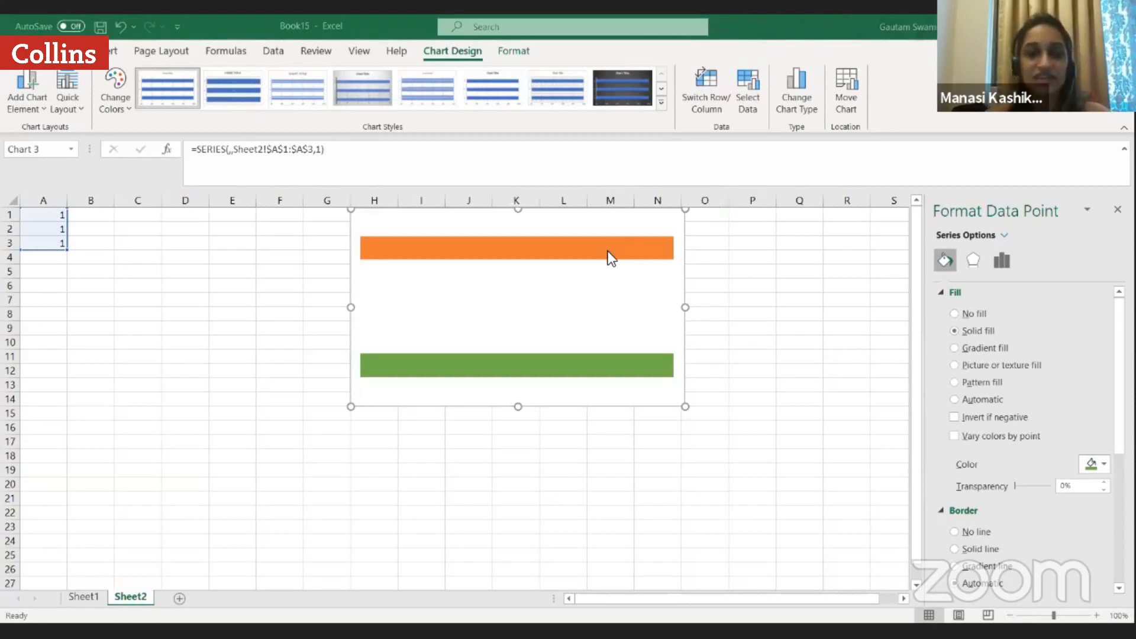
Set the bars' gap width to 0% so the three stripes touch, and deselect the chart.
{"action": "left_click", "coordinate": [468, 335]}
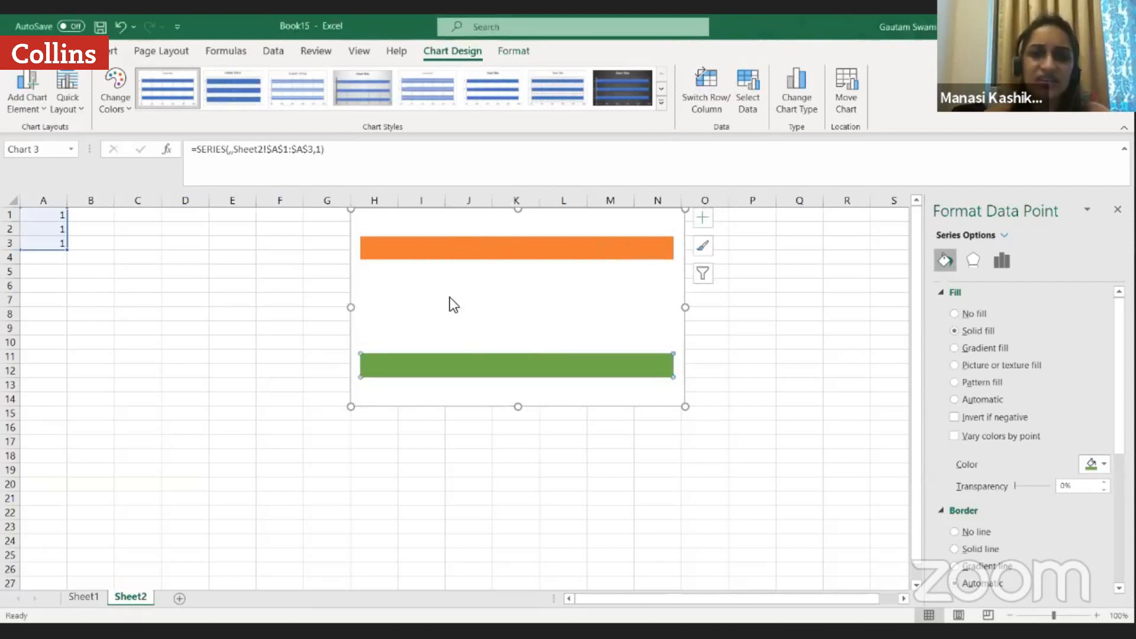
{"action": "left_click", "coordinate": [535, 246]}
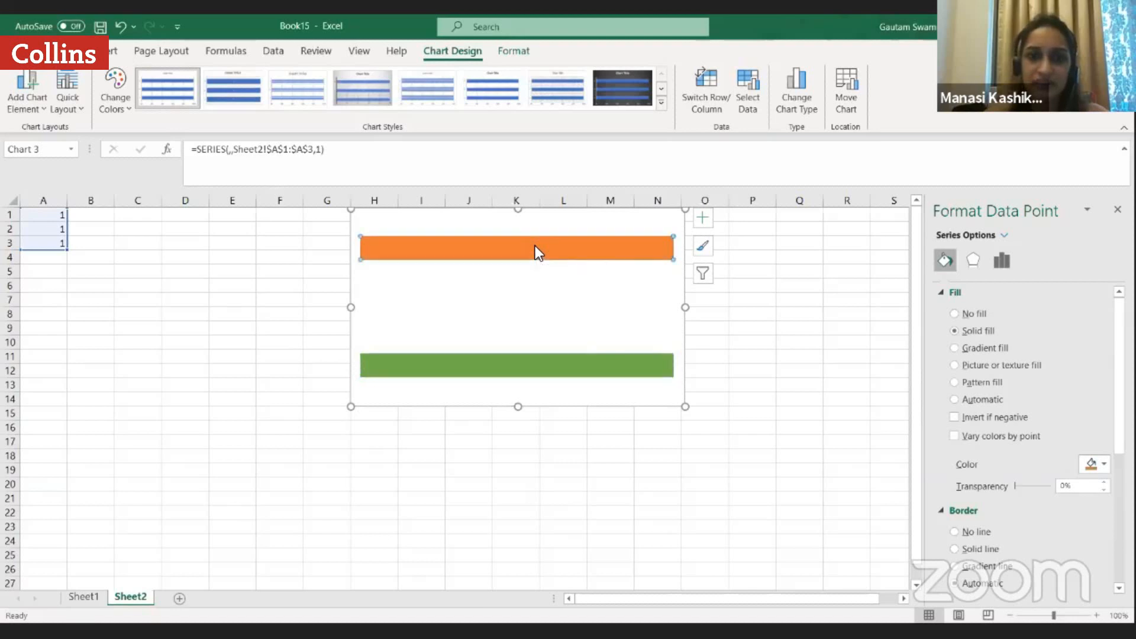
{"action": "left_click", "coordinate": [479, 314]}
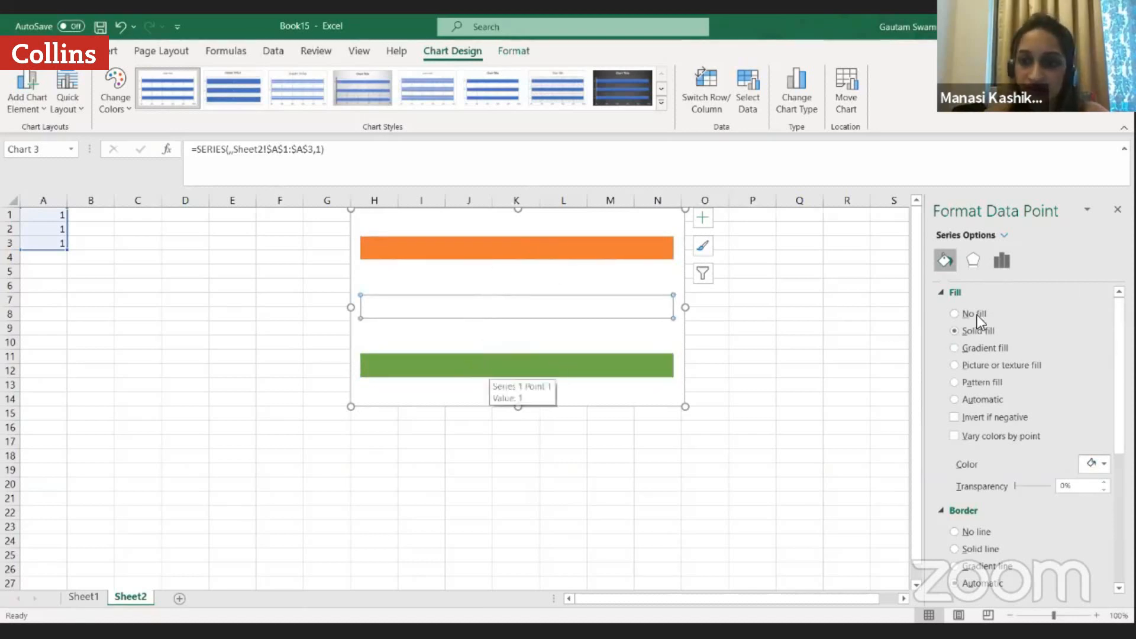
{"action": "left_click", "coordinate": [1005, 262]}
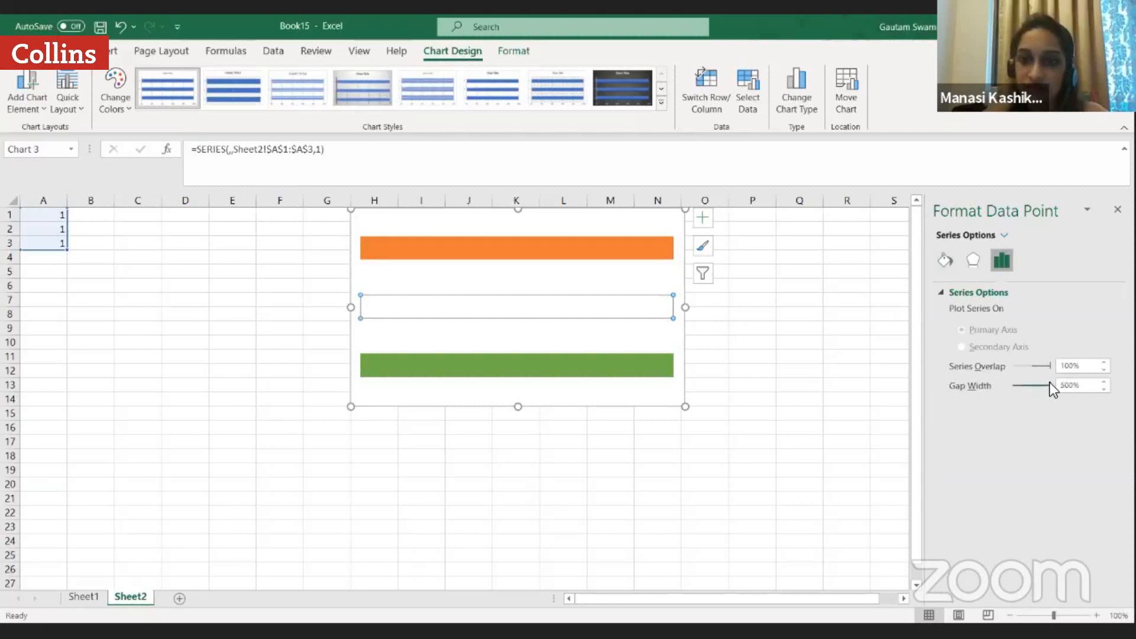
{"action": "left_click_drag", "start_coordinate": [1034, 385], "coordinate": [1007, 388]}
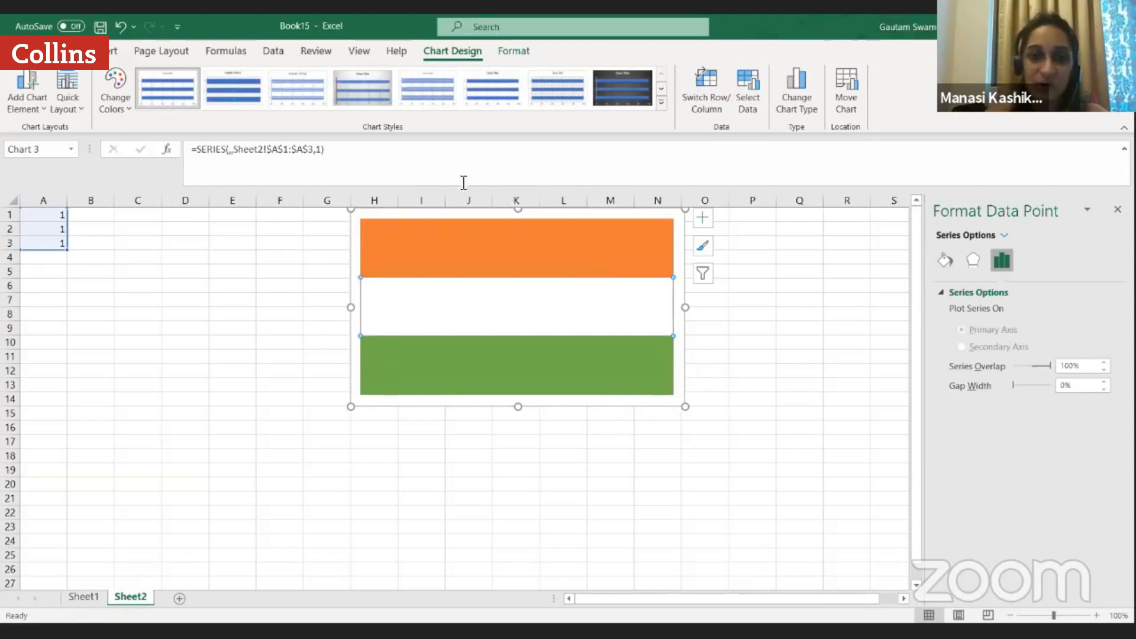
{"action": "left_click", "coordinate": [755, 428]}
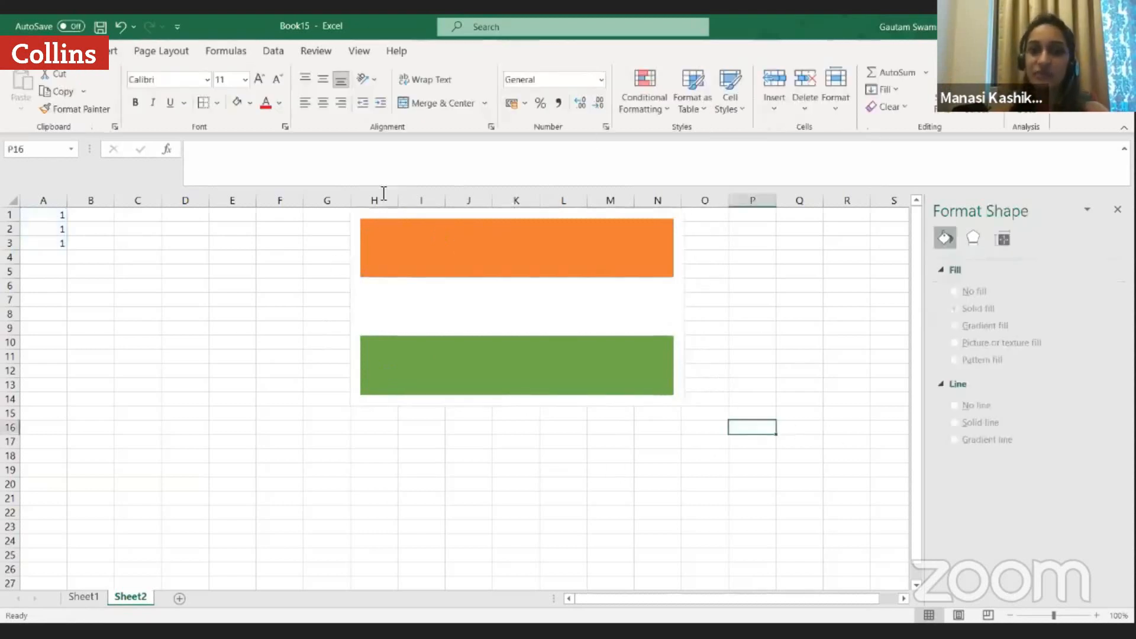
Outline all three bars of the series with a solid black border and deselect the chart.
{"action": "left_click", "coordinate": [372, 298]}
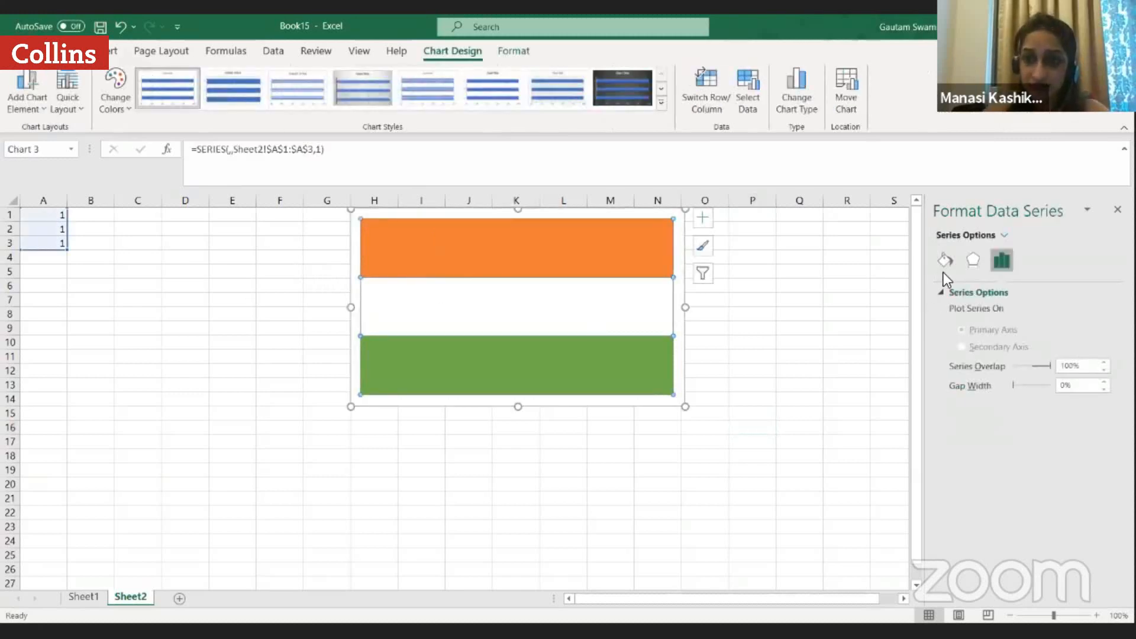
{"action": "left_click", "coordinate": [942, 259]}
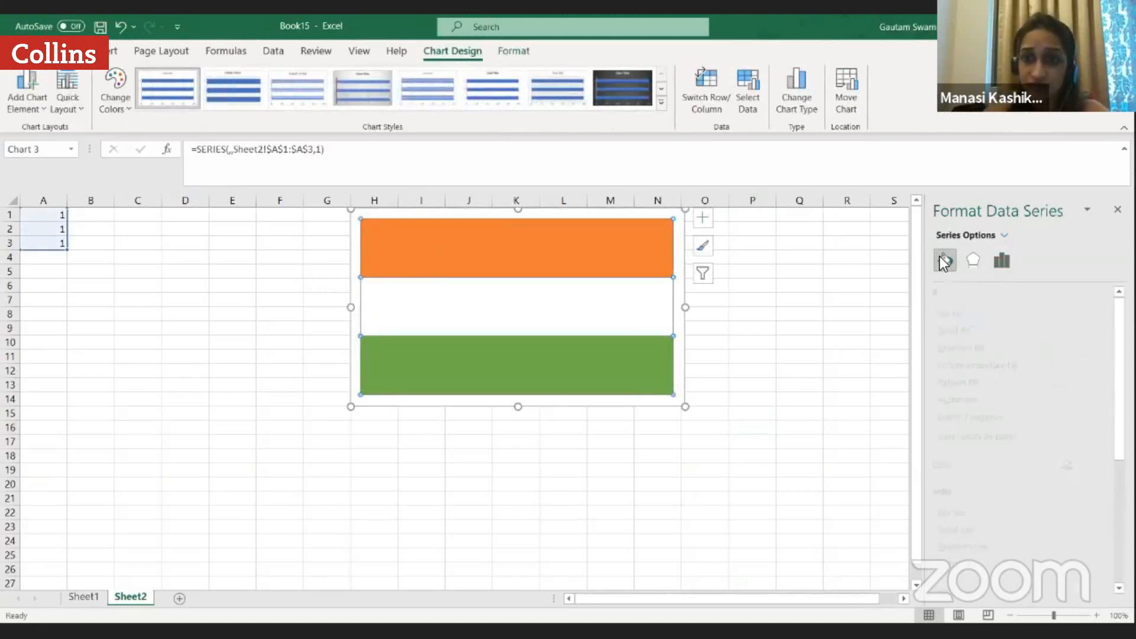
{"action": "left_click", "coordinate": [955, 529]}
{"action": "scroll", "coordinate": [1098, 557], "scroll_direction": "down", "scroll_amount": 1}
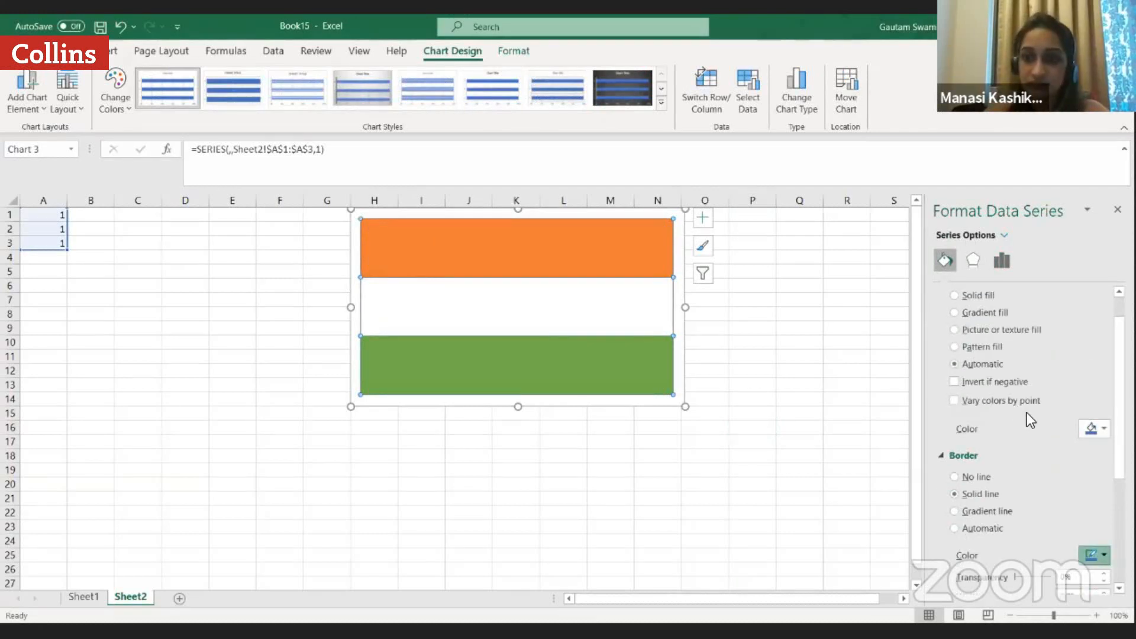
{"action": "left_click", "coordinate": [726, 354]}
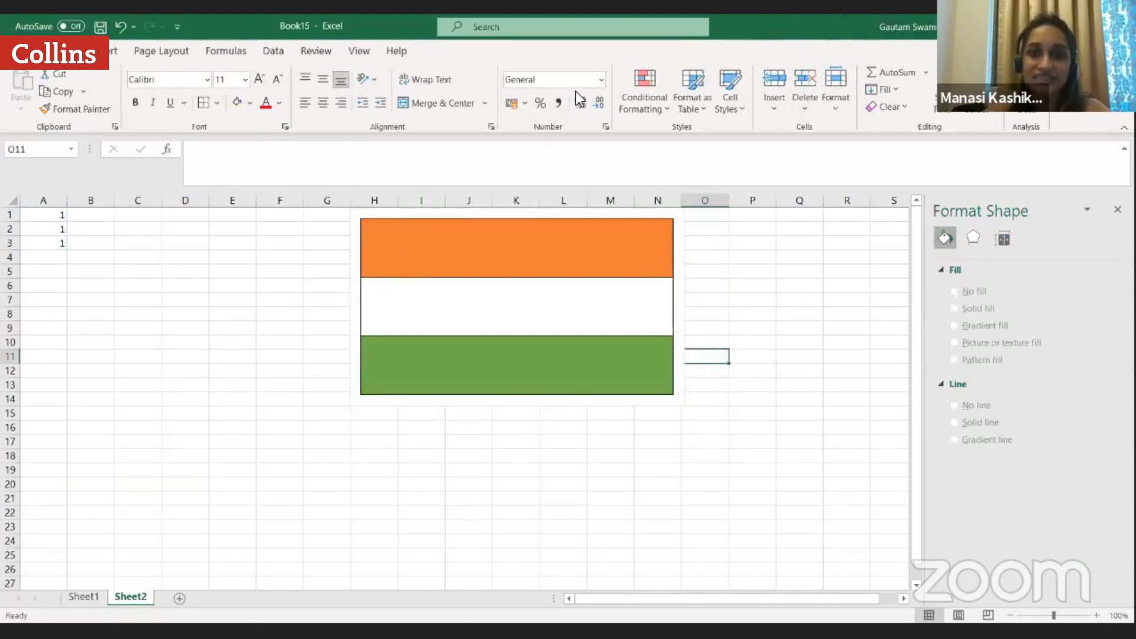
Select the whole bar series and review its fill and border settings and its gap width.
{"action": "key", "text": "alt+Tab"}
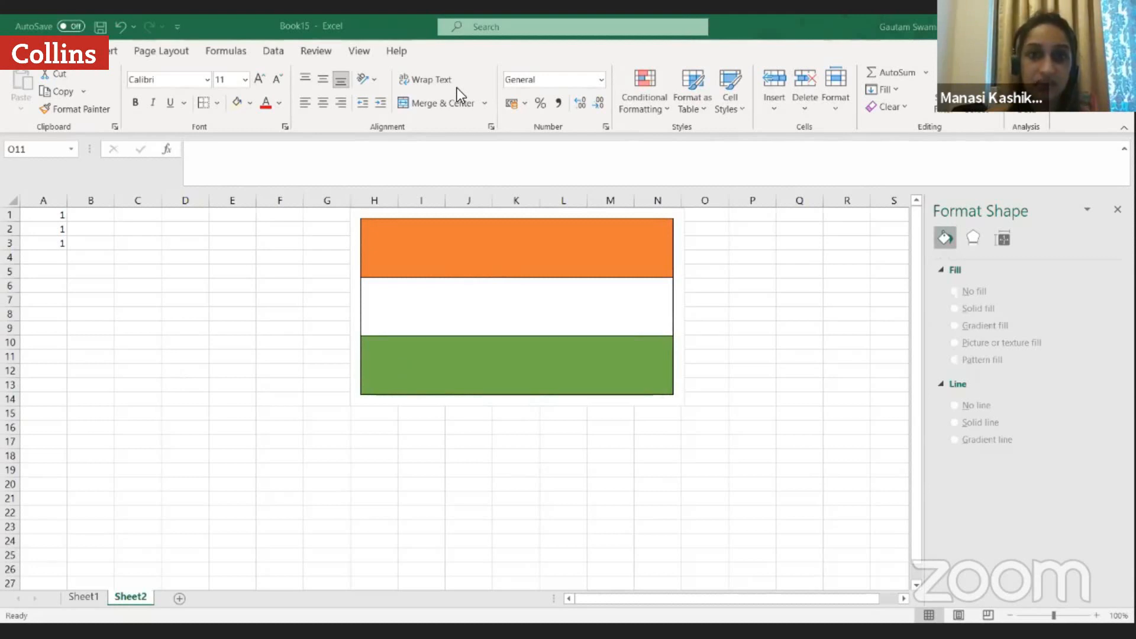
{"action": "left_click", "coordinate": [520, 249]}
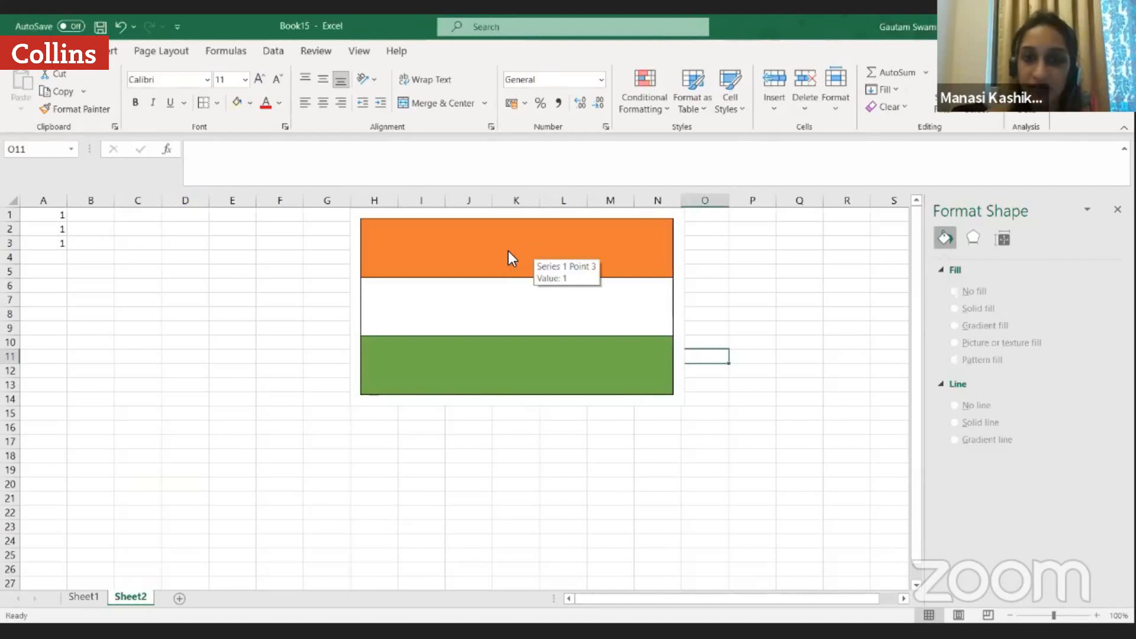
{"action": "left_click", "coordinate": [509, 250]}
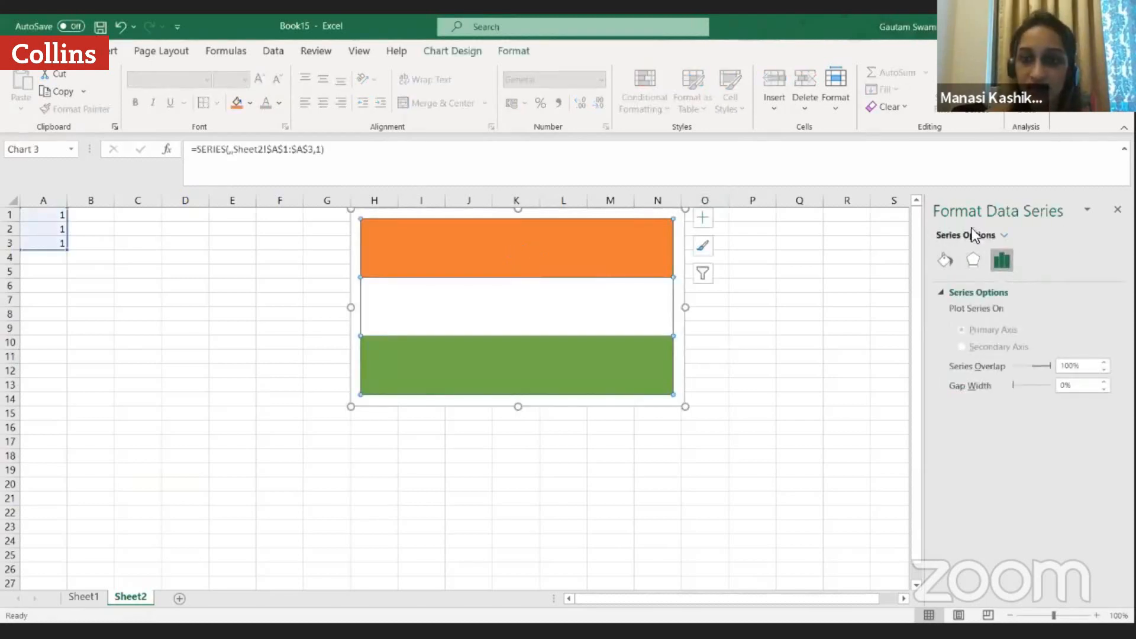
{"action": "left_click", "coordinate": [940, 260]}
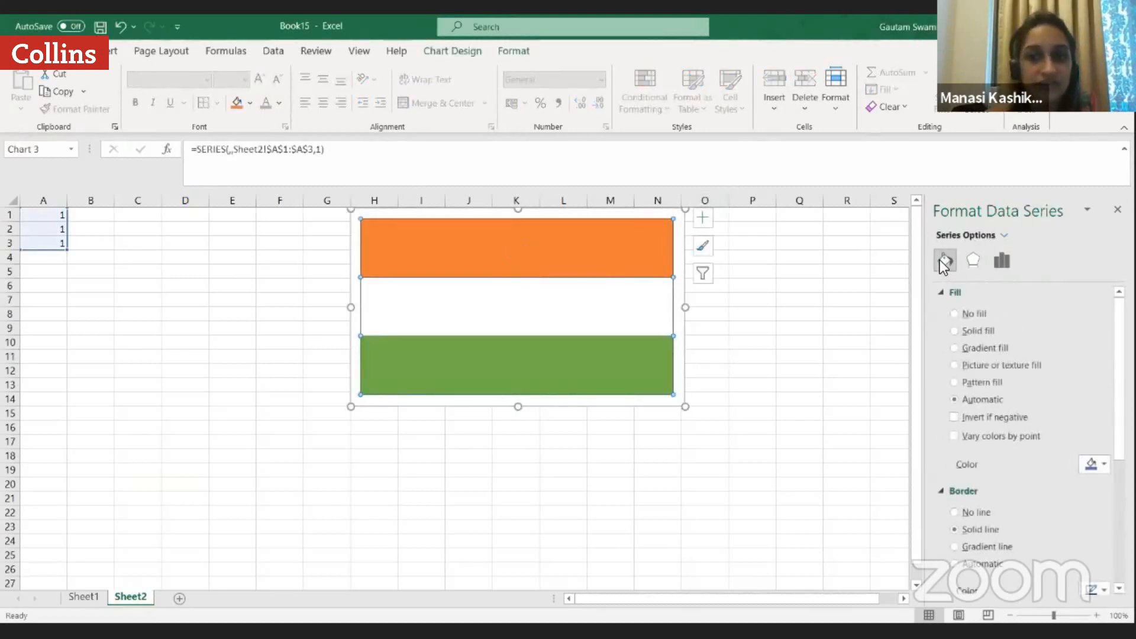
{"action": "left_click", "coordinate": [1001, 261]}
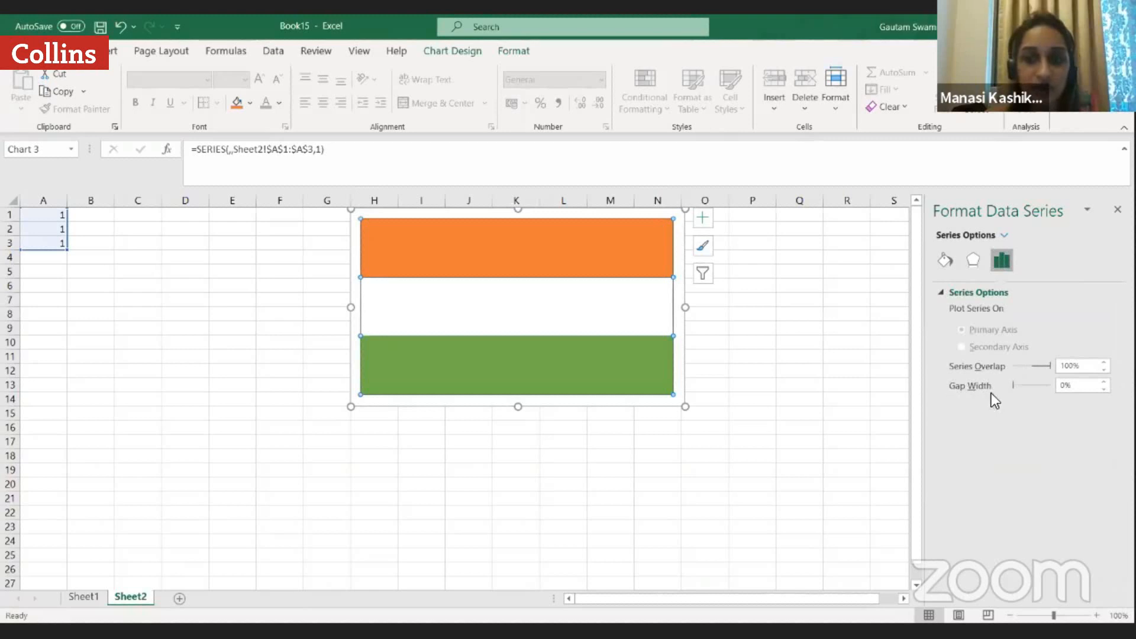
{"action": "mouse_move", "coordinate": [1013, 389]}
{"action": "left_mouse_down"}
{"action": "mouse_move", "coordinate": [1031, 389]}
{"action": "mouse_move", "coordinate": [1006, 388]}
{"action": "left_mouse_up"}
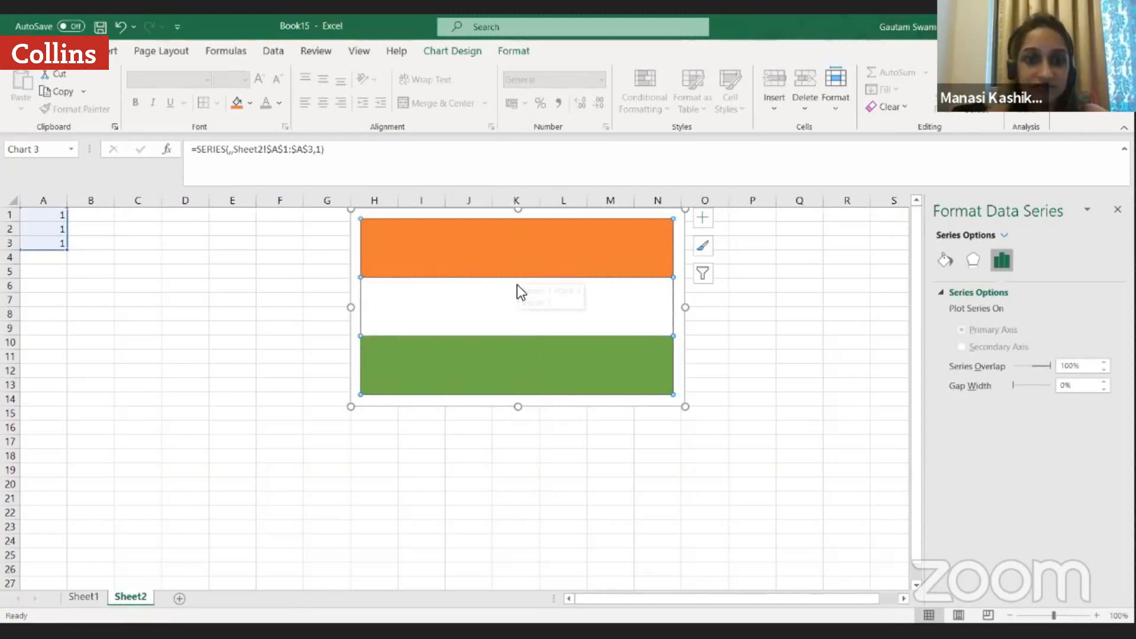
{"action": "key", "text": "alt+Tab"}
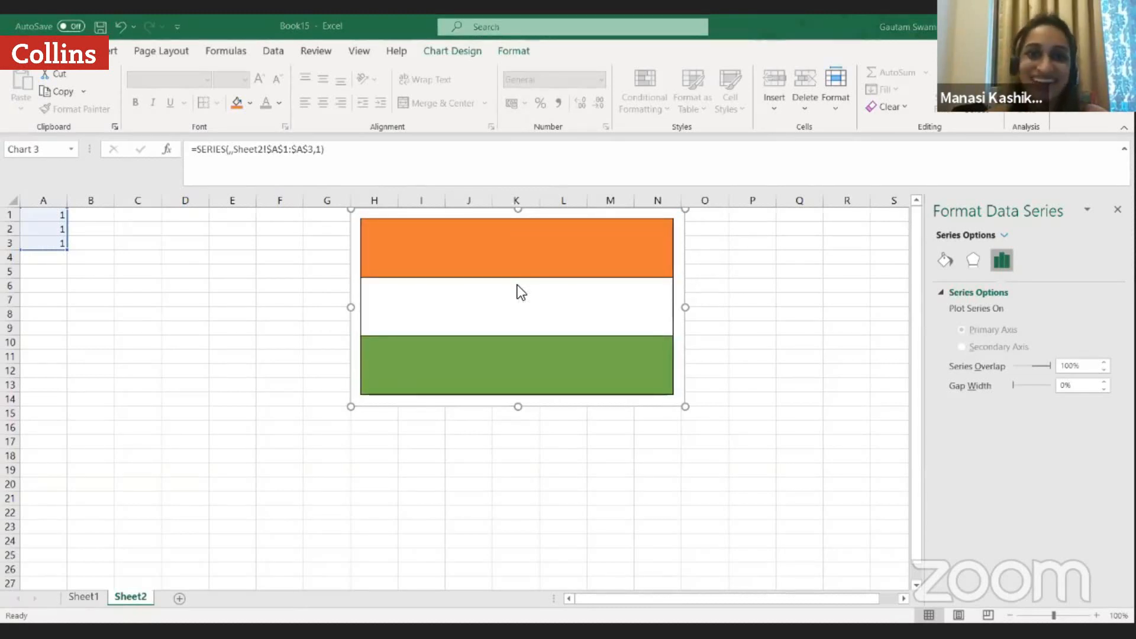
{"action": "left_click", "coordinate": [738, 326]}
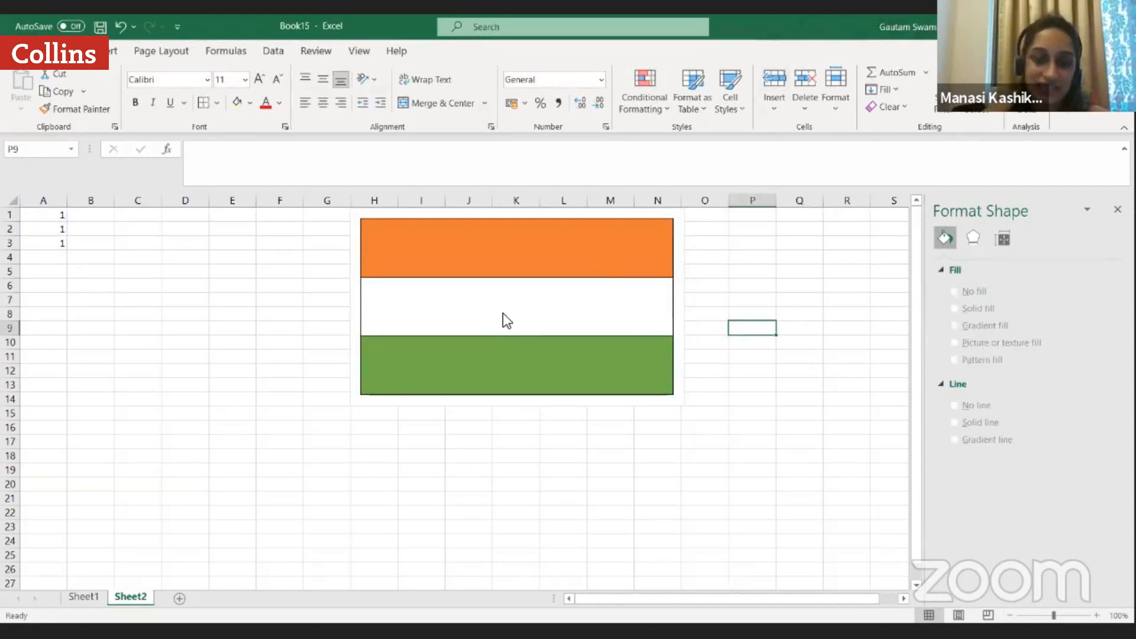
Examine the fill and solid-line border settings of the middle white bar, and deselect the chart.
{"action": "left_click", "coordinate": [482, 249]}
{"action": "left_click", "coordinate": [454, 315]}
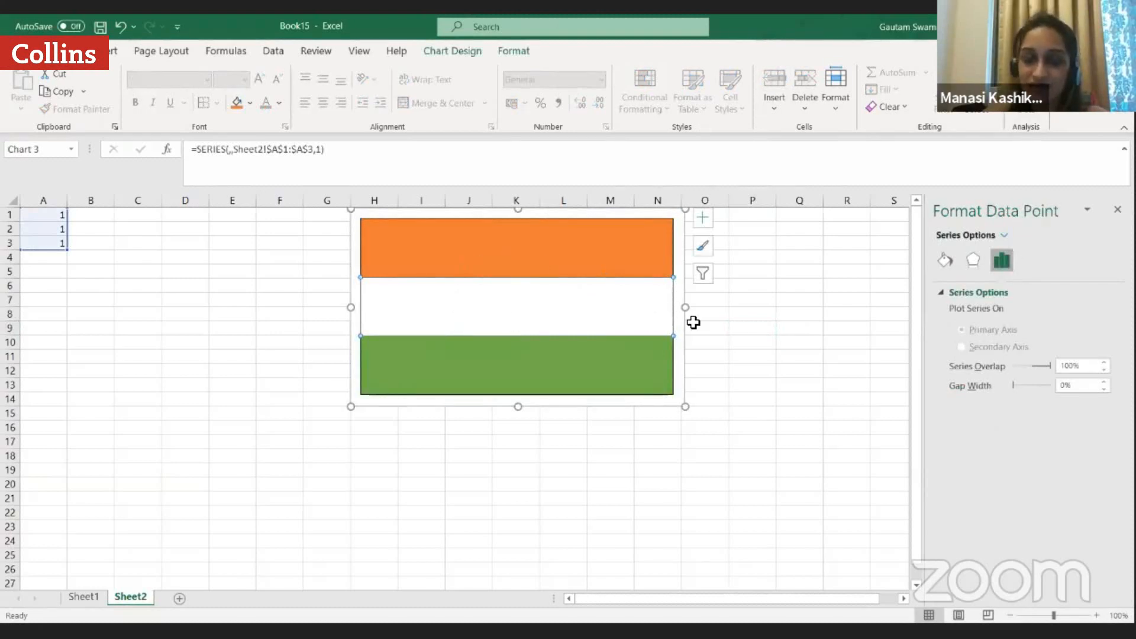
{"action": "left_click", "coordinate": [946, 260]}
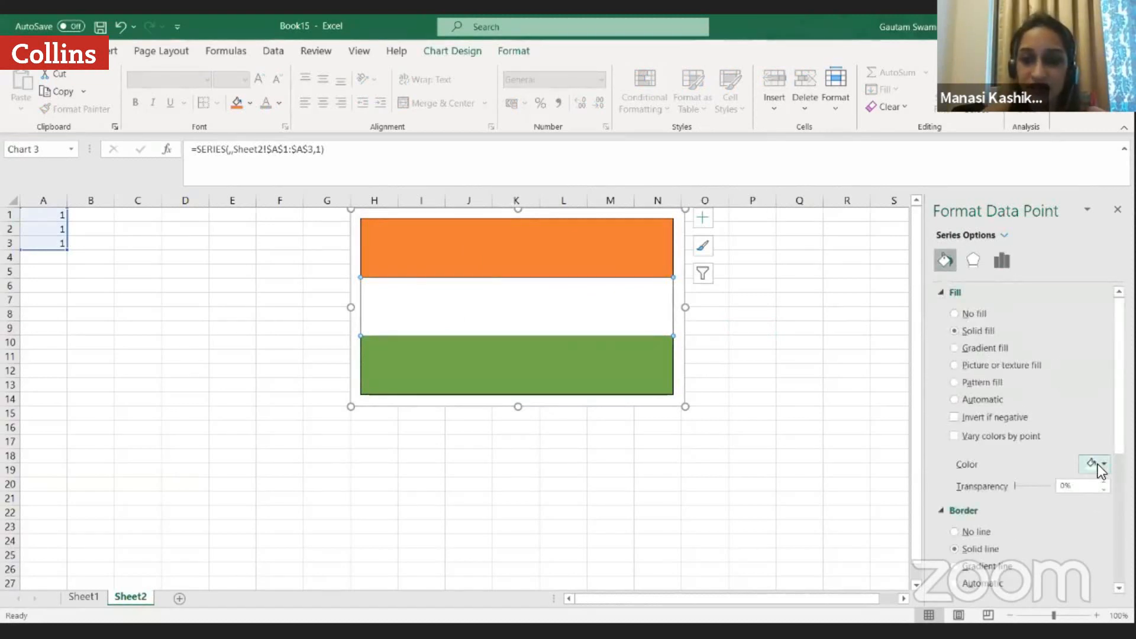
{"action": "left_click", "coordinate": [943, 514]}
{"action": "left_click", "coordinate": [942, 512]}
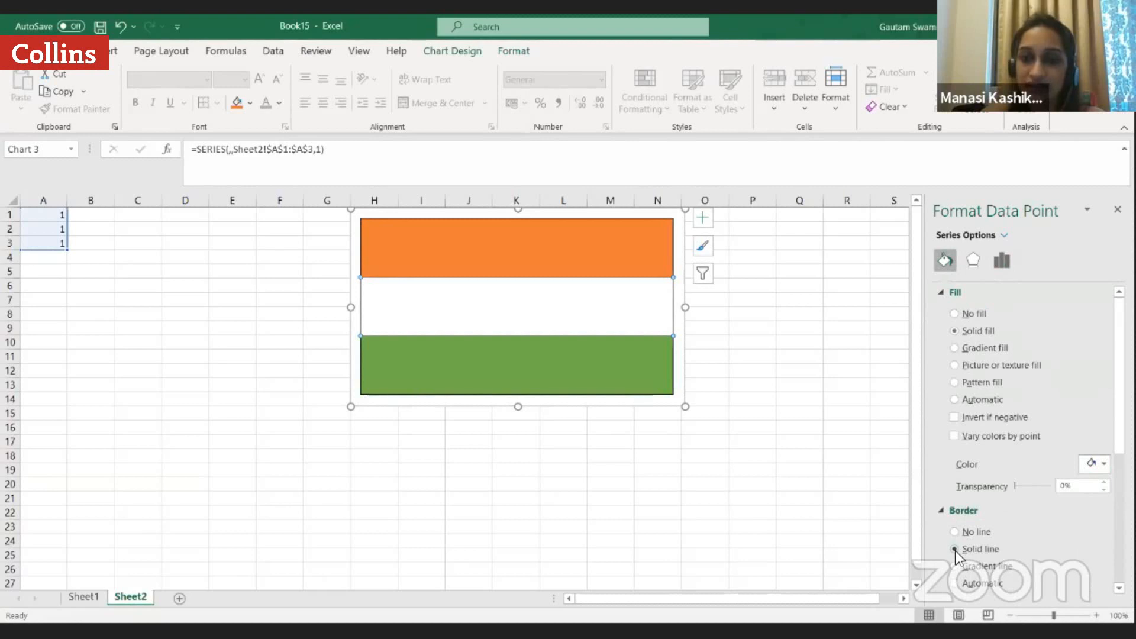
{"action": "scroll", "coordinate": [1013, 530], "scroll_direction": "down", "scroll_amount": 3}
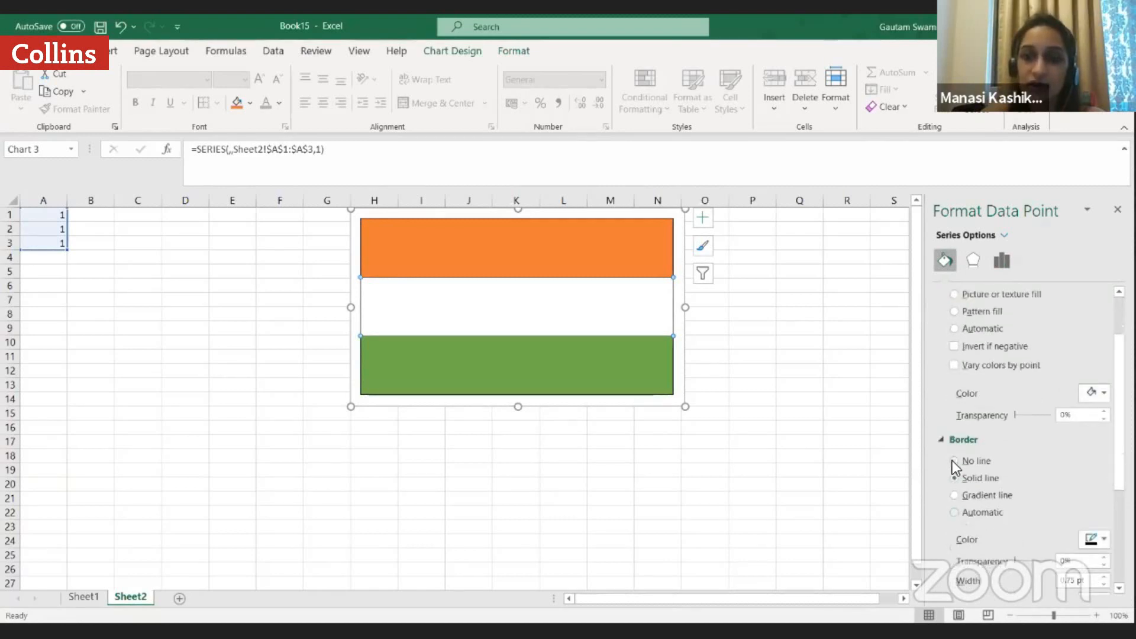
{"action": "left_click", "coordinate": [954, 478]}
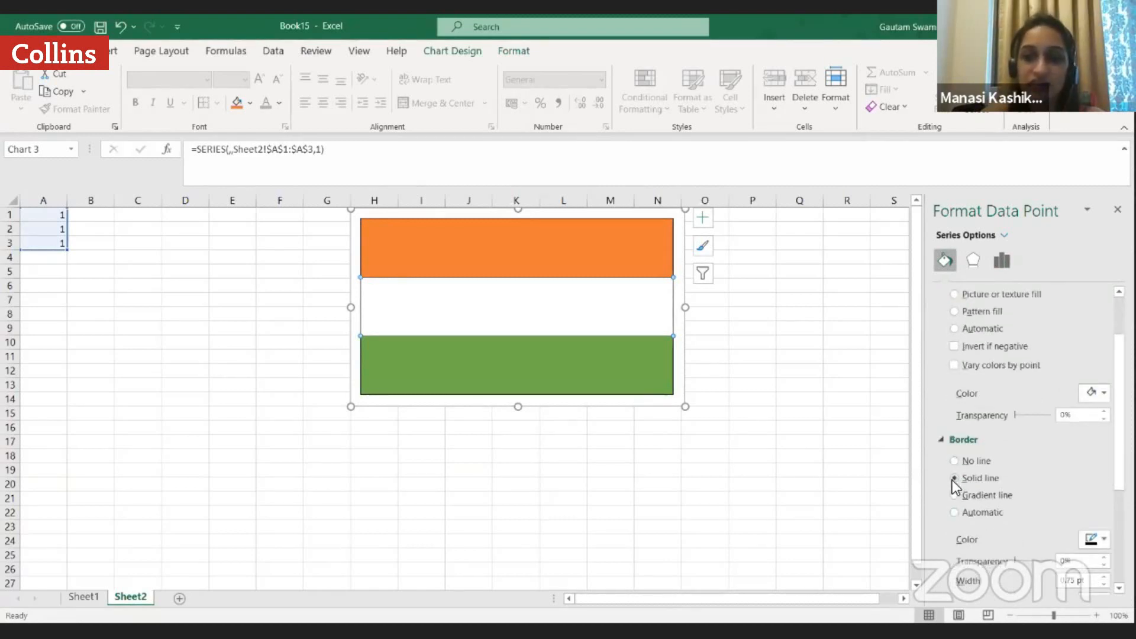
{"action": "left_click", "coordinate": [1032, 403]}
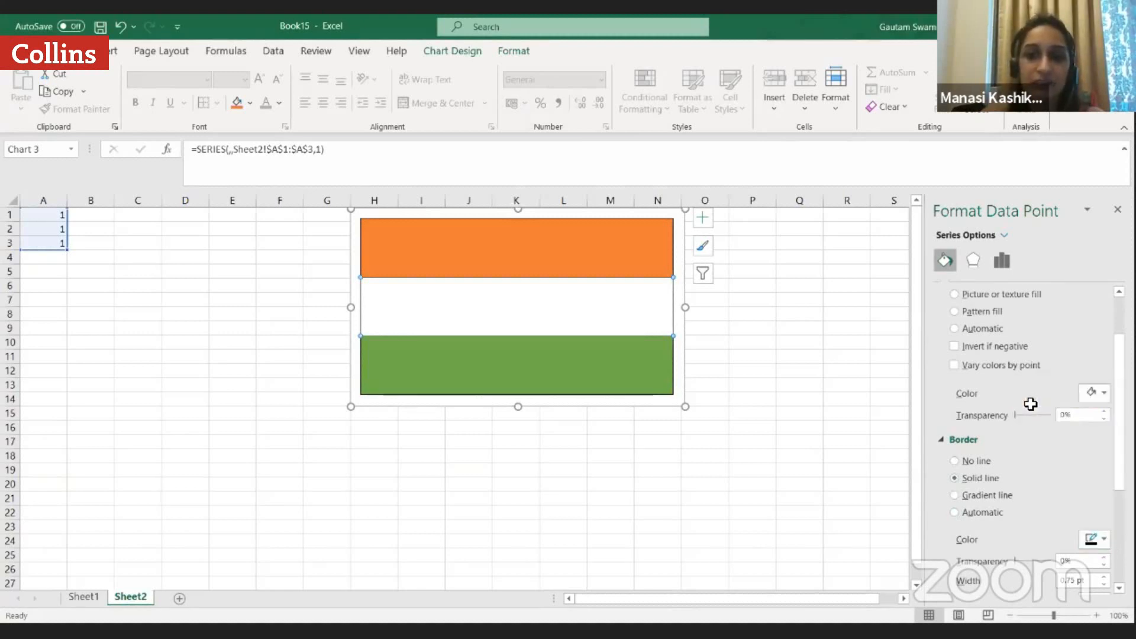
{"action": "left_click", "coordinate": [799, 371]}
{"action": "mouse_move", "coordinate": [599, 384]}
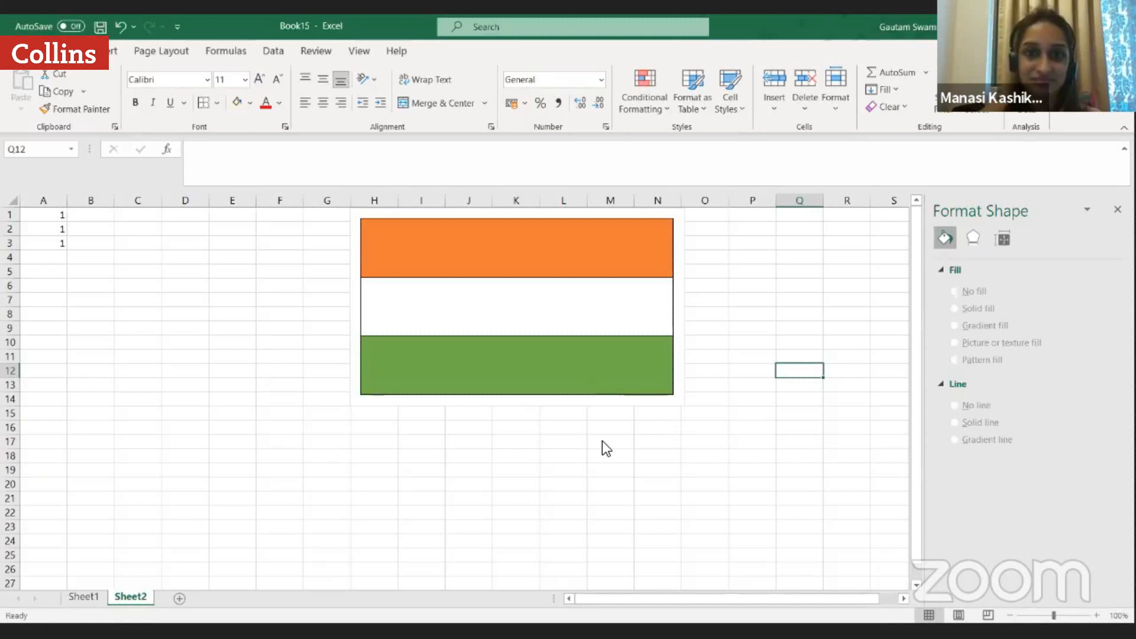
Copy the 1 in cell A1 and paste it into cells C1 through C24.
{"action": "left_click", "coordinate": [563, 97]}
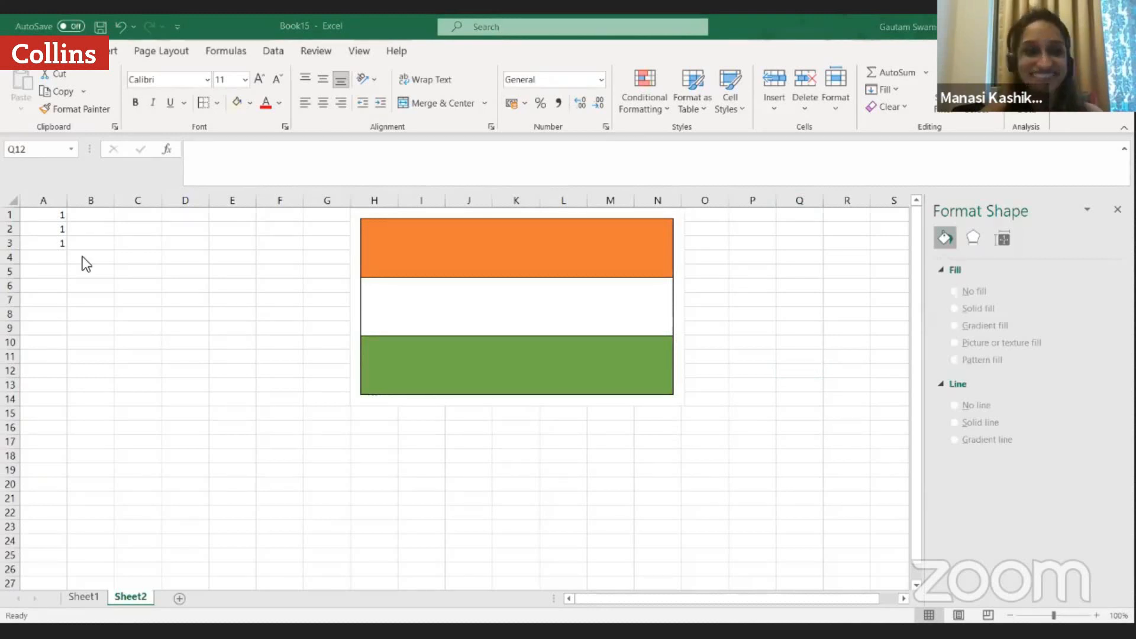
{"action": "left_click", "coordinate": [56, 214]}
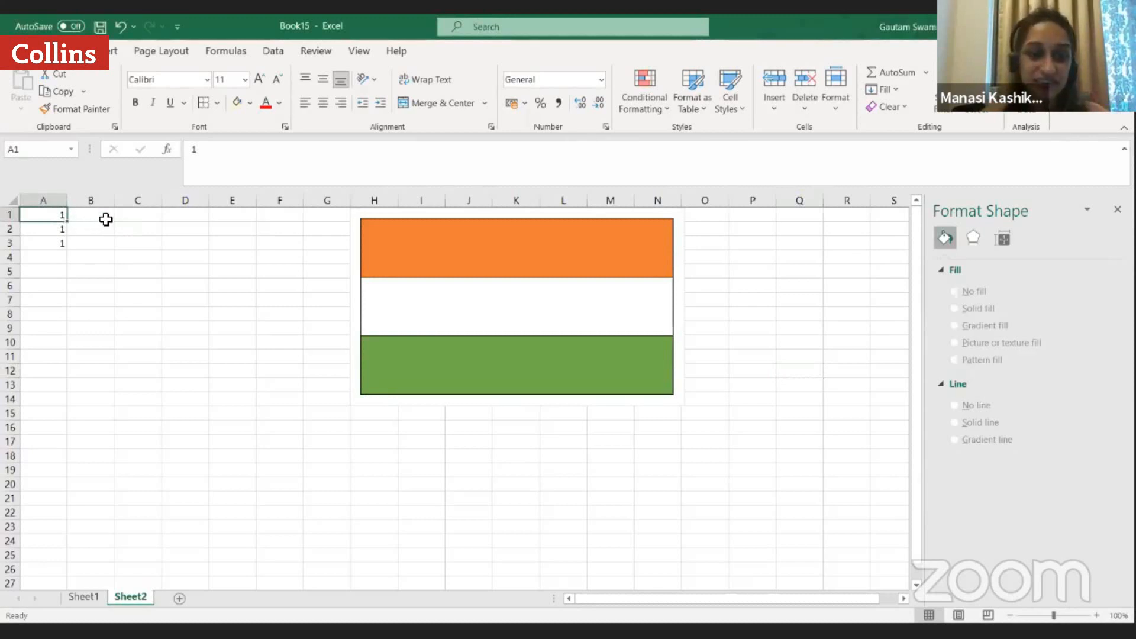
{"action": "key", "text": "ctrl+c"}
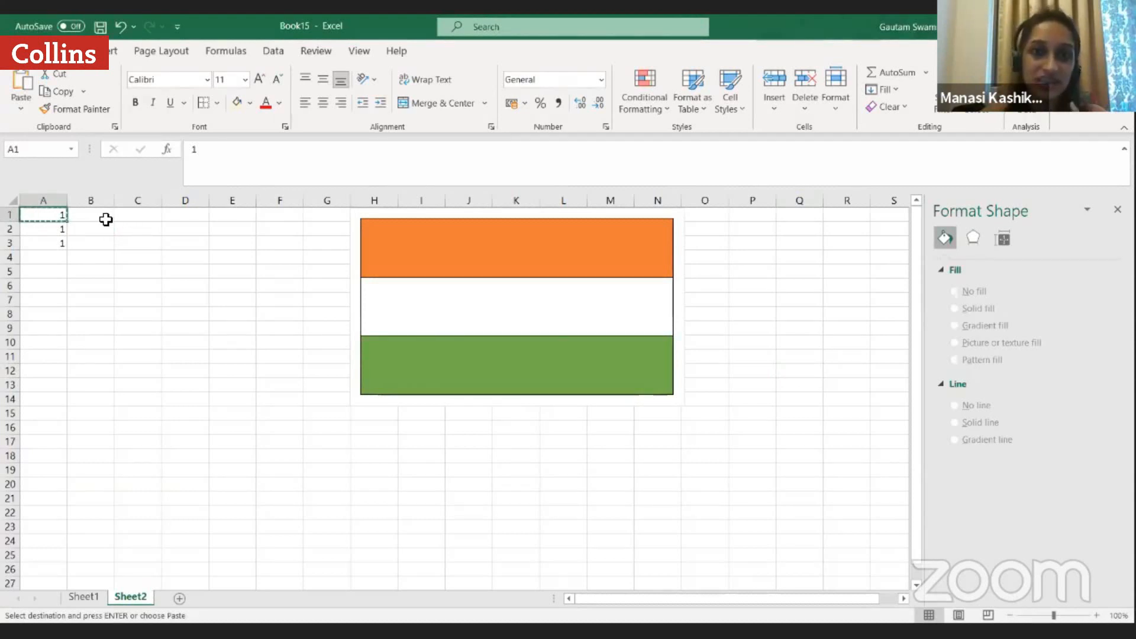
{"action": "left_click", "coordinate": [137, 218]}
{"action": "left_click_drag", "start_coordinate": [136, 232], "coordinate": [117, 538]}
{"action": "key", "text": "ctrl+v"}
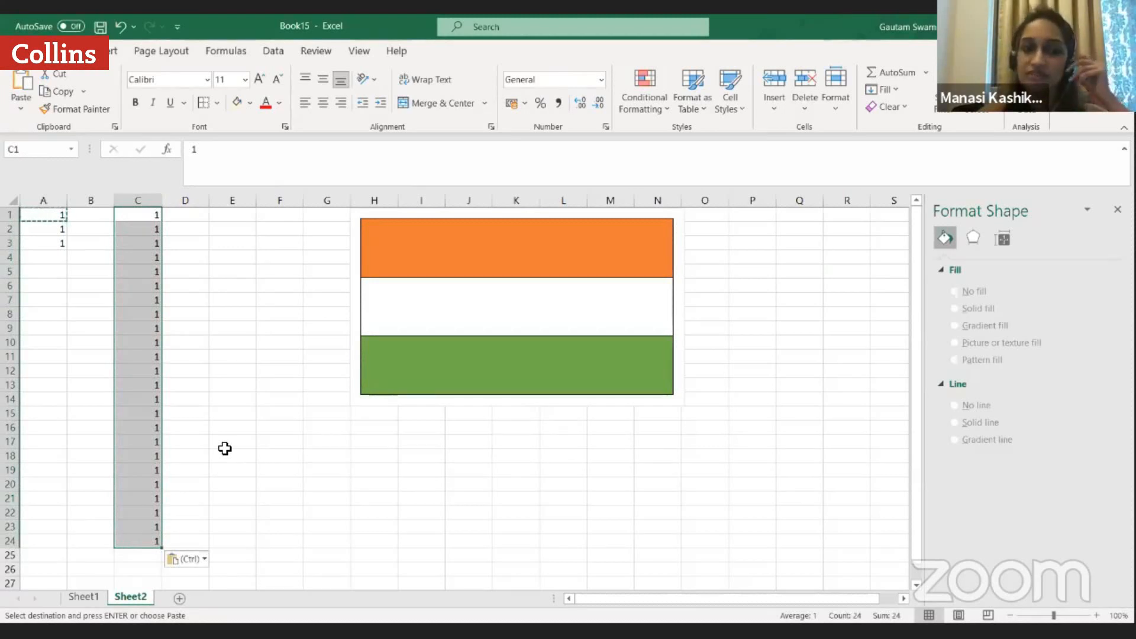
Enter 1 in cells D1 through D4 and fill the value down column D to row 24.
{"action": "left_click", "coordinate": [193, 218]}
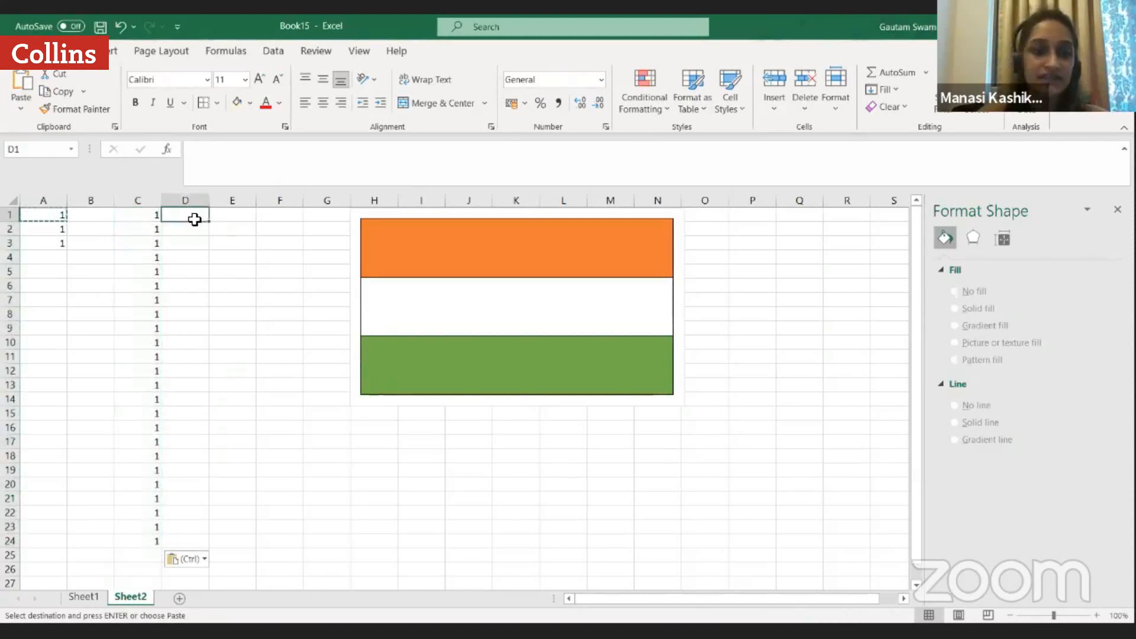
{"action": "type", "text": "1"}
{"action": "key", "text": "Return"}
{"action": "type", "text": "1"}
{"action": "left_click", "coordinate": [196, 254]}
{"action": "type", "text": "1"}
{"action": "left_click", "coordinate": [195, 240]}
{"action": "type", "text": "1"}
{"action": "left_click", "coordinate": [204, 260]}
{"action": "left_click_drag", "start_coordinate": [212, 267], "coordinate": [193, 548]}
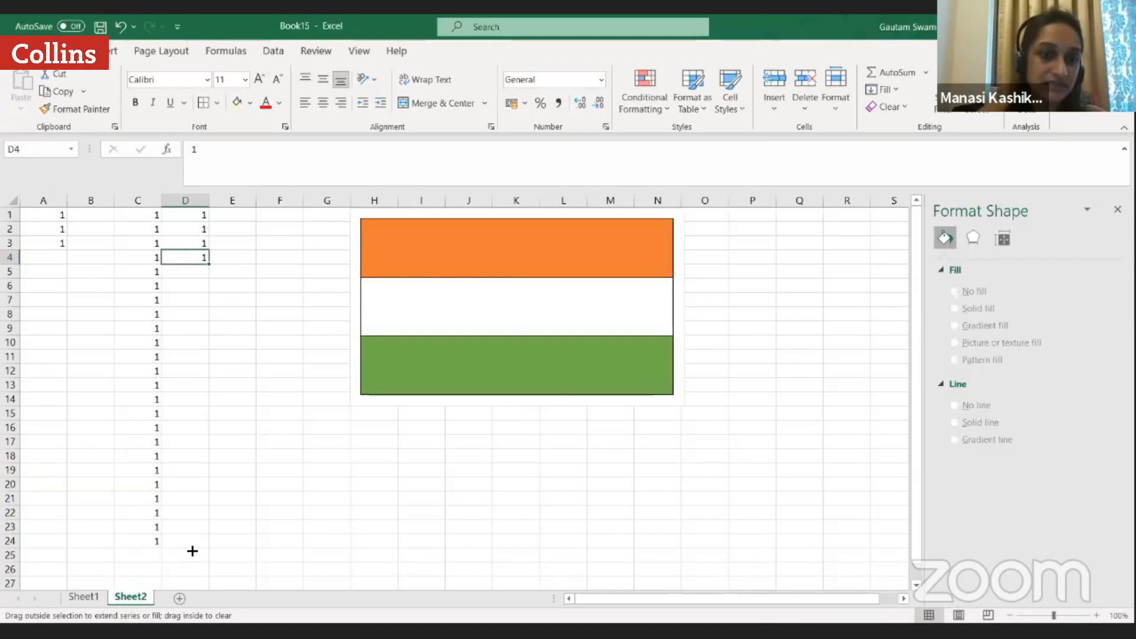
{"action": "left_click", "coordinate": [244, 500]}
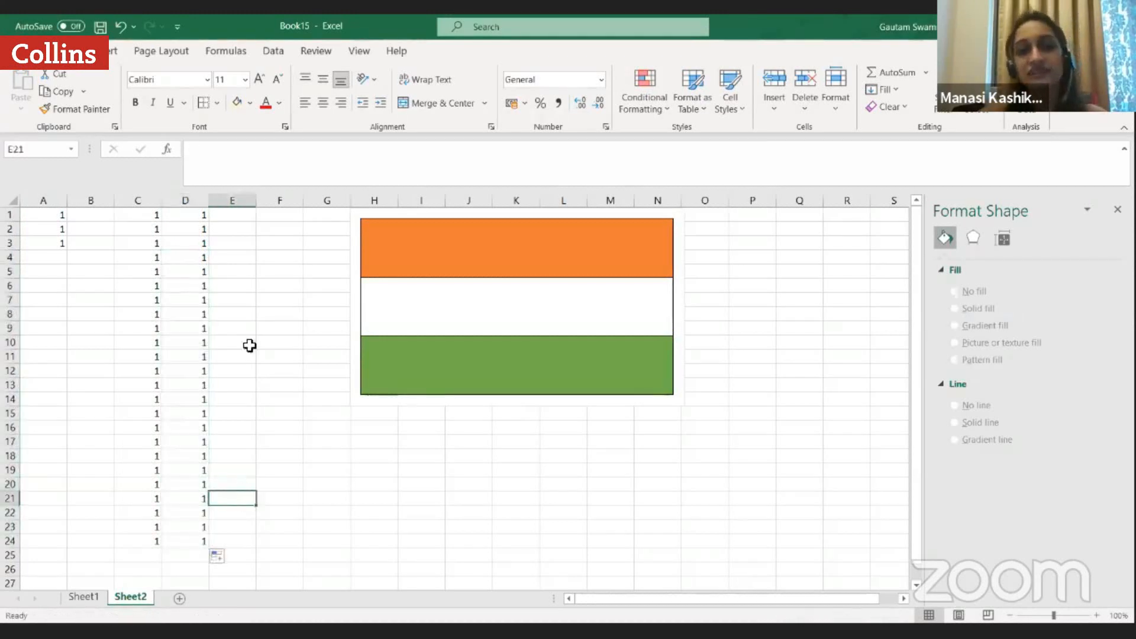
Clear the 1s from cells D1 through D24.
{"action": "left_click_drag", "start_coordinate": [198, 213], "coordinate": [205, 540]}
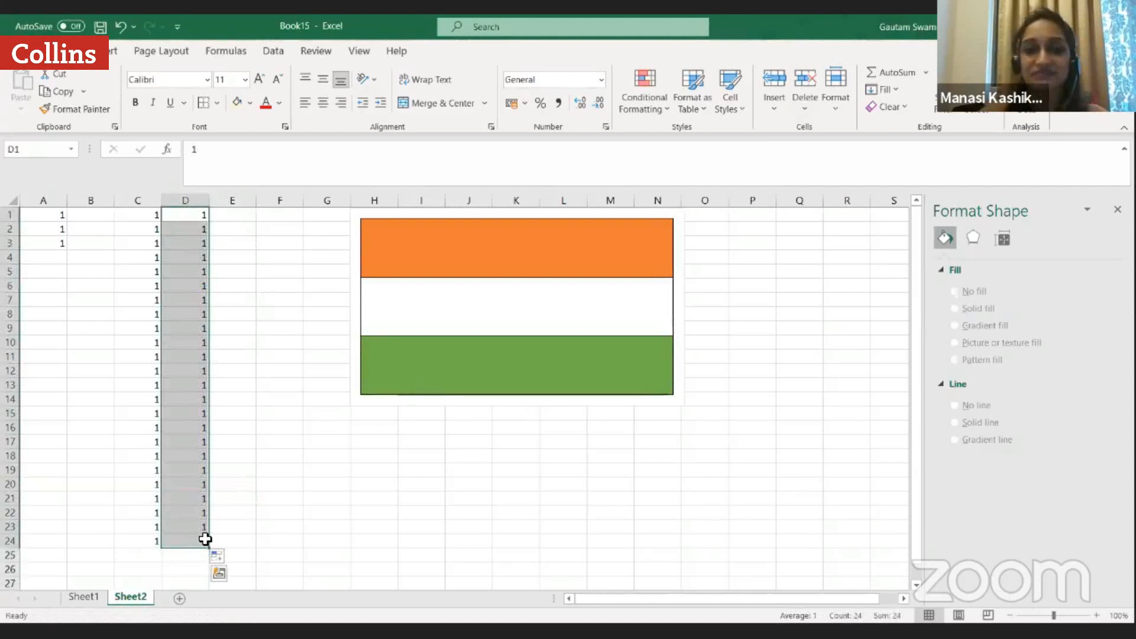
{"action": "key", "text": "BackSpace"}
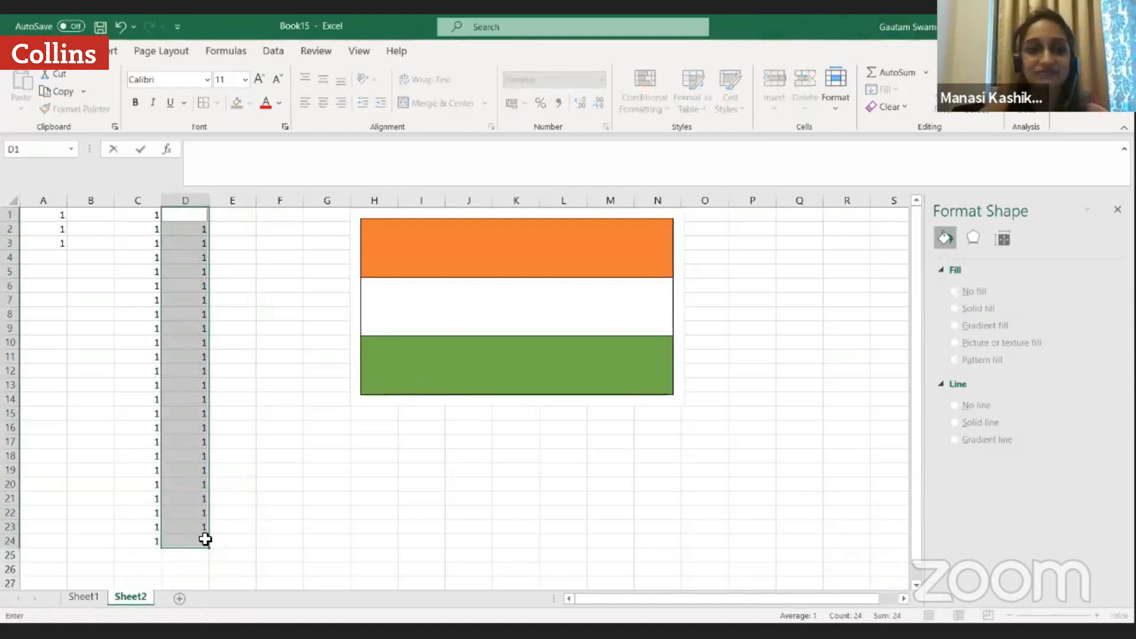
{"action": "left_click", "coordinate": [223, 438]}
{"action": "left_click_drag", "start_coordinate": [198, 230], "coordinate": [203, 351]}
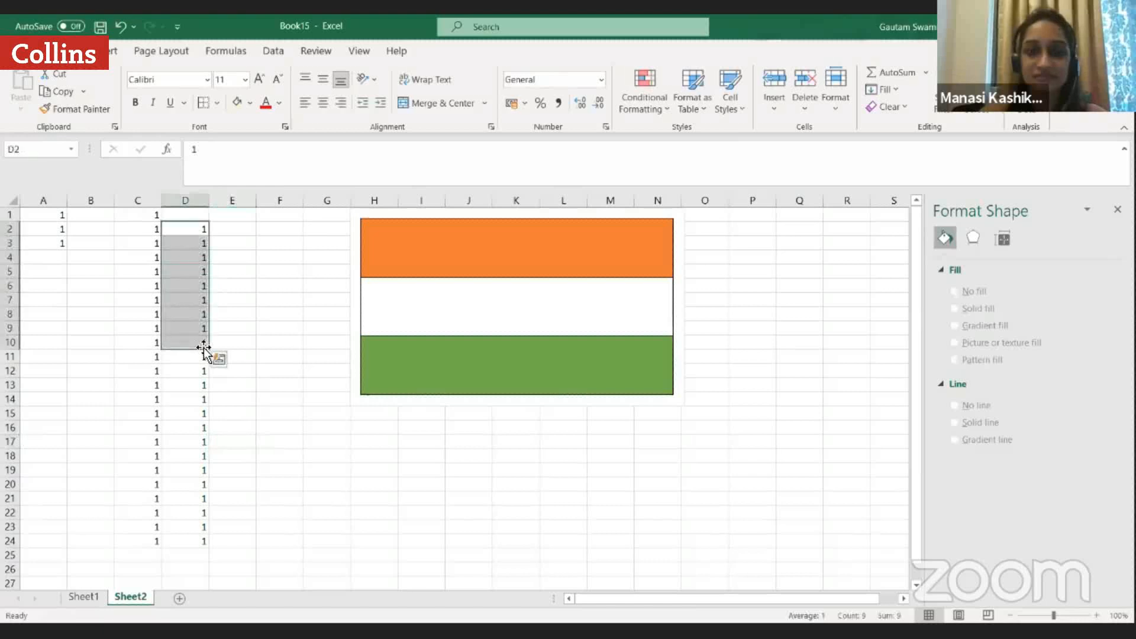
{"action": "key", "text": "BackSpace"}
{"action": "left_click", "coordinate": [261, 352]}
{"action": "left_click", "coordinate": [197, 252]}
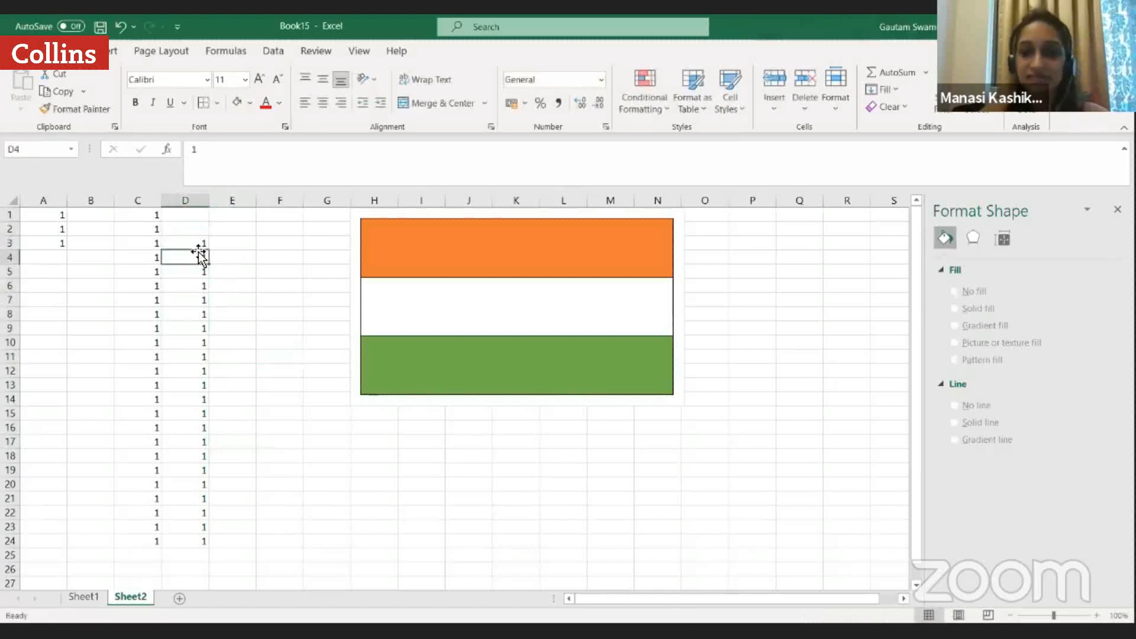
{"action": "key", "text": "BackSpace"}
{"action": "left_click", "coordinate": [202, 244]}
{"action": "key", "text": "BackSpace"}
{"action": "left_click", "coordinate": [202, 273]}
{"action": "key", "text": "BackSpace"}
{"action": "left_click", "coordinate": [201, 288]}
{"action": "key", "text": "BackSpace"}
{"action": "left_click", "coordinate": [195, 301]}
{"action": "key", "text": "BackSpace"}
{"action": "left_click", "coordinate": [195, 315]}
{"action": "key", "text": "BackSpace"}
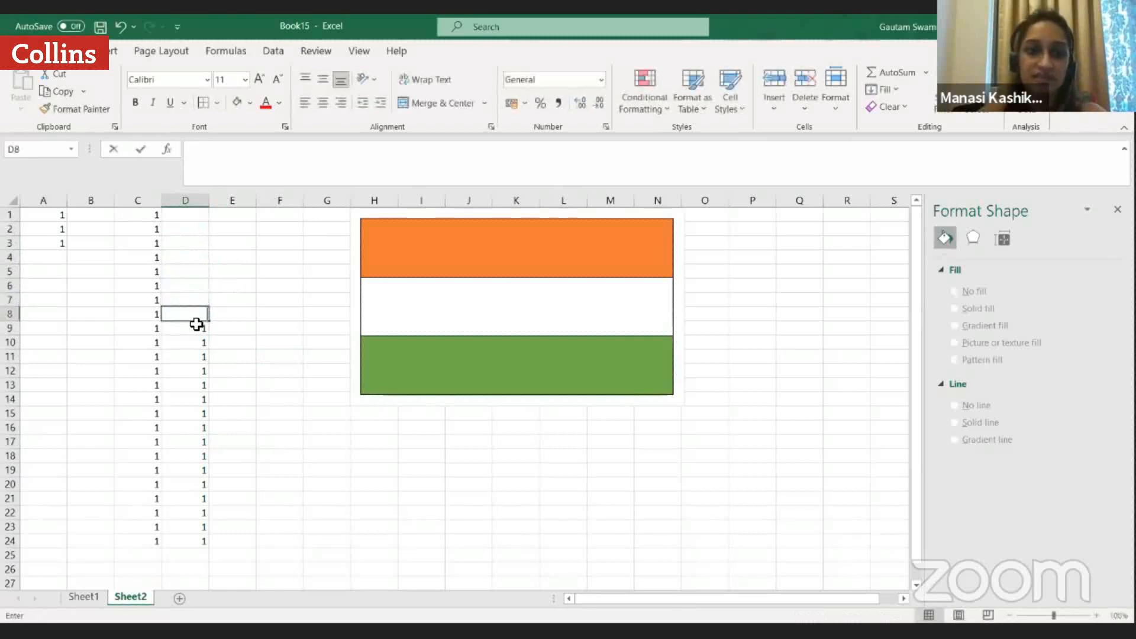
{"action": "left_click", "coordinate": [197, 327]}
{"action": "key", "text": "BackSpace"}
{"action": "left_click", "coordinate": [197, 342]}
{"action": "key", "text": "BackSpace"}
{"action": "left_click", "coordinate": [196, 356]}
{"action": "key", "text": "BackSpace"}
{"action": "left_click", "coordinate": [197, 371]}
{"action": "key", "text": "BackSpace"}
{"action": "left_click", "coordinate": [196, 384]}
{"action": "key", "text": "BackSpace"}
{"action": "left_click", "coordinate": [197, 413]}
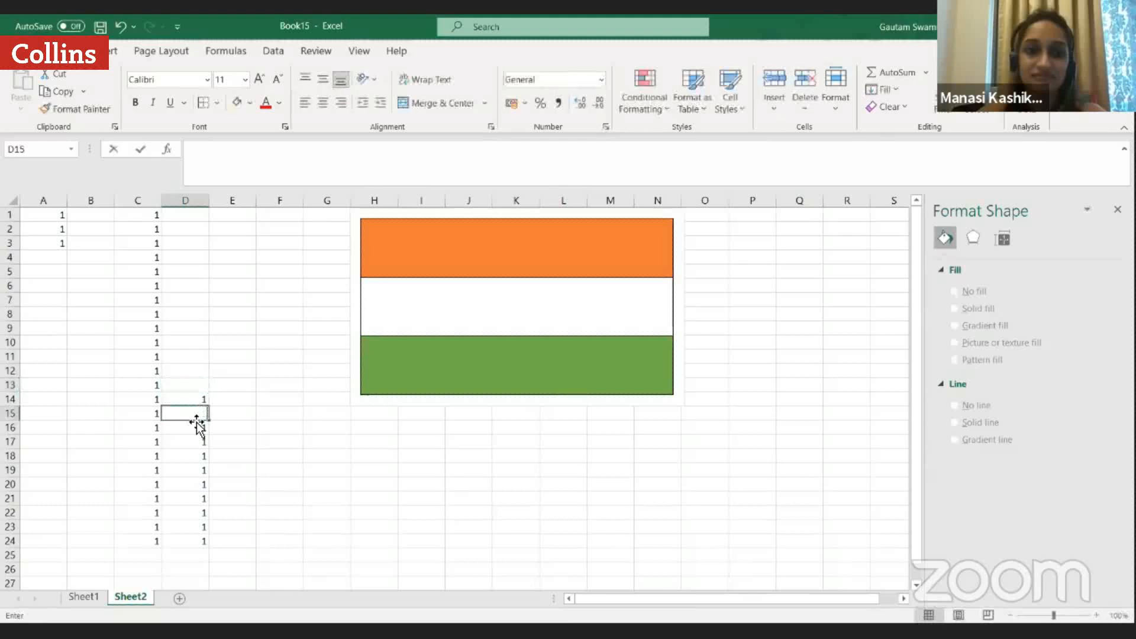
{"action": "left_click", "coordinate": [194, 427]}
{"action": "key", "text": "BackSpace"}
{"action": "left_click", "coordinate": [194, 441]}
{"action": "key", "text": "BackSpace"}
{"action": "left_click", "coordinate": [200, 401]}
{"action": "key", "text": "BackSpace"}
{"action": "left_click", "coordinate": [193, 468]}
{"action": "key", "text": "BackSpace"}
{"action": "left_click", "coordinate": [194, 459]}
{"action": "key", "text": "BackSpace"}
{"action": "left_click", "coordinate": [191, 485]}
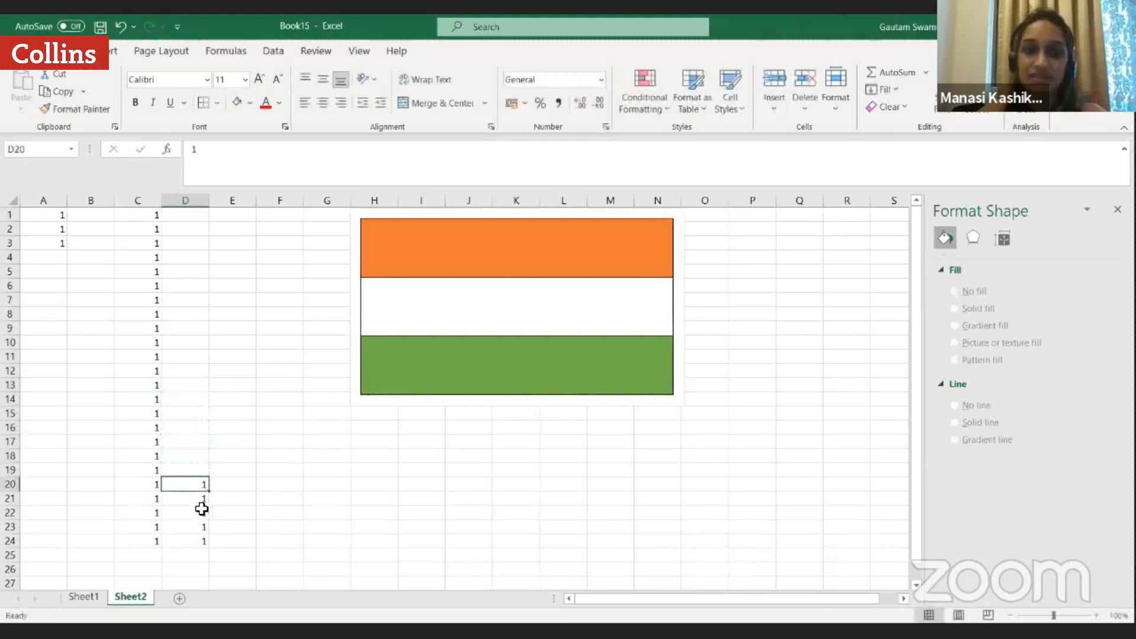
{"action": "key", "text": "BackSpace"}
{"action": "left_click", "coordinate": [193, 511]}
{"action": "key", "text": "BackSpace"}
{"action": "left_click", "coordinate": [186, 526]}
{"action": "key", "text": "BackSpace"}
{"action": "left_click", "coordinate": [184, 536]}
{"action": "key", "text": "BackSpace"}
{"action": "left_click", "coordinate": [187, 503]}
{"action": "key", "text": "BackSpace"}
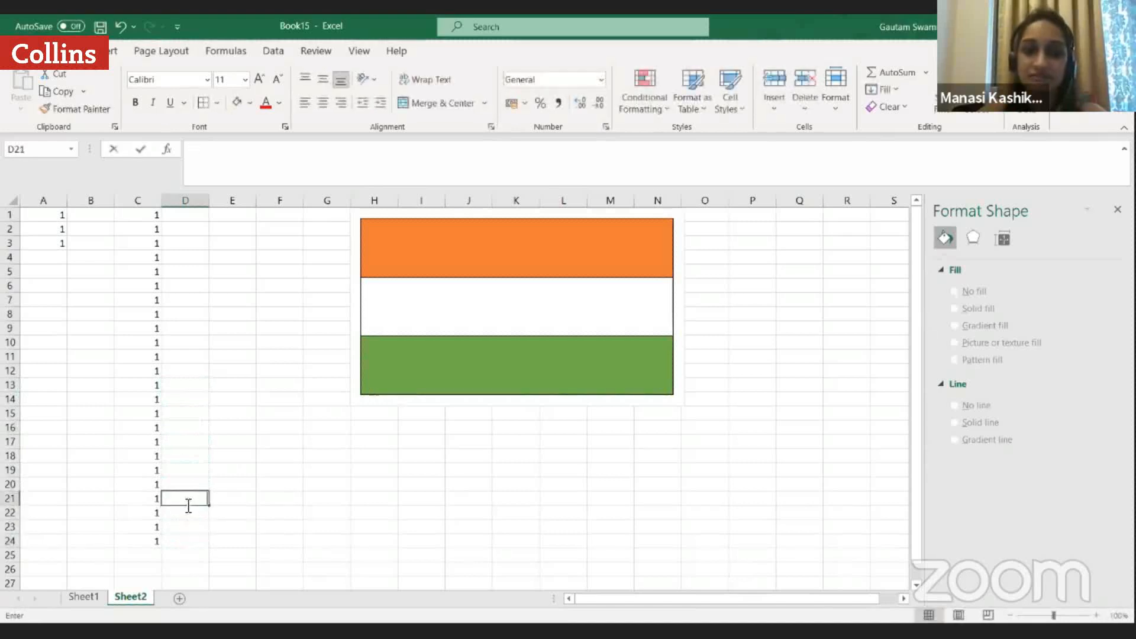
Insert a 2-D pie chart from the 24 values in cells C1 through C24.
{"action": "left_click", "coordinate": [499, 86]}
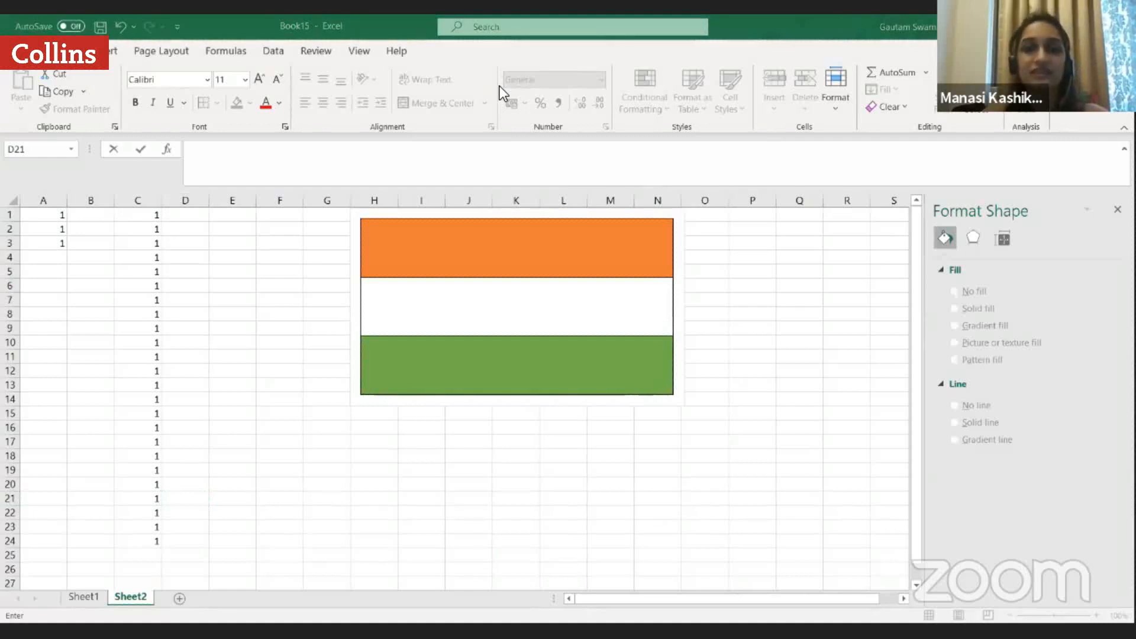
{"action": "scroll", "coordinate": [272, 326], "scroll_direction": "down", "scroll_amount": 1}
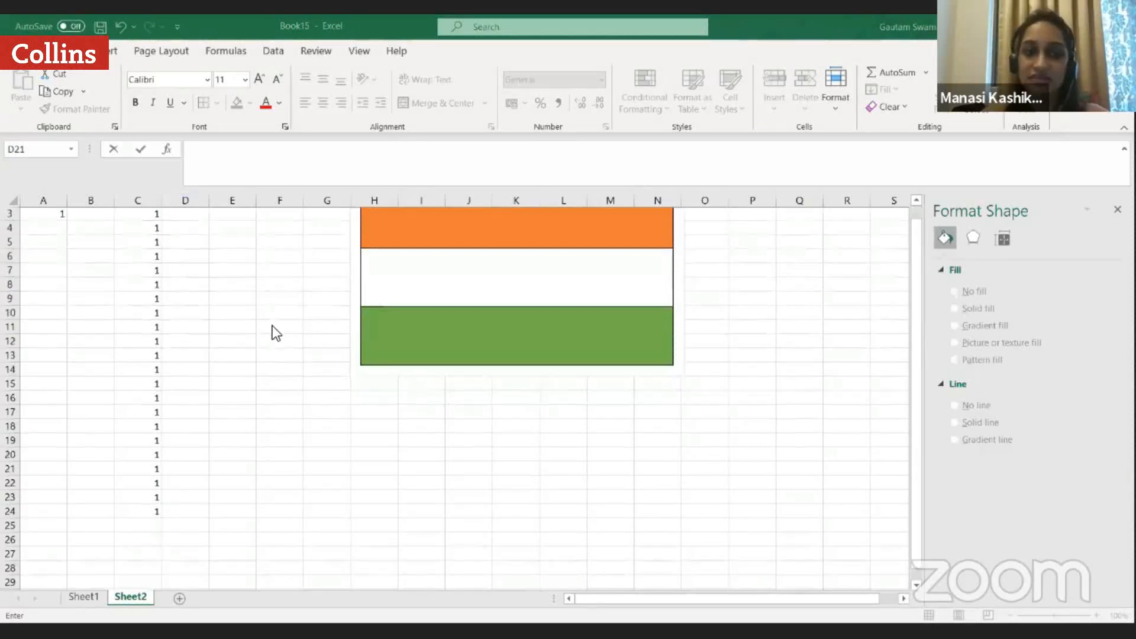
{"action": "scroll", "coordinate": [274, 328], "scroll_direction": "up", "scroll_amount": 1}
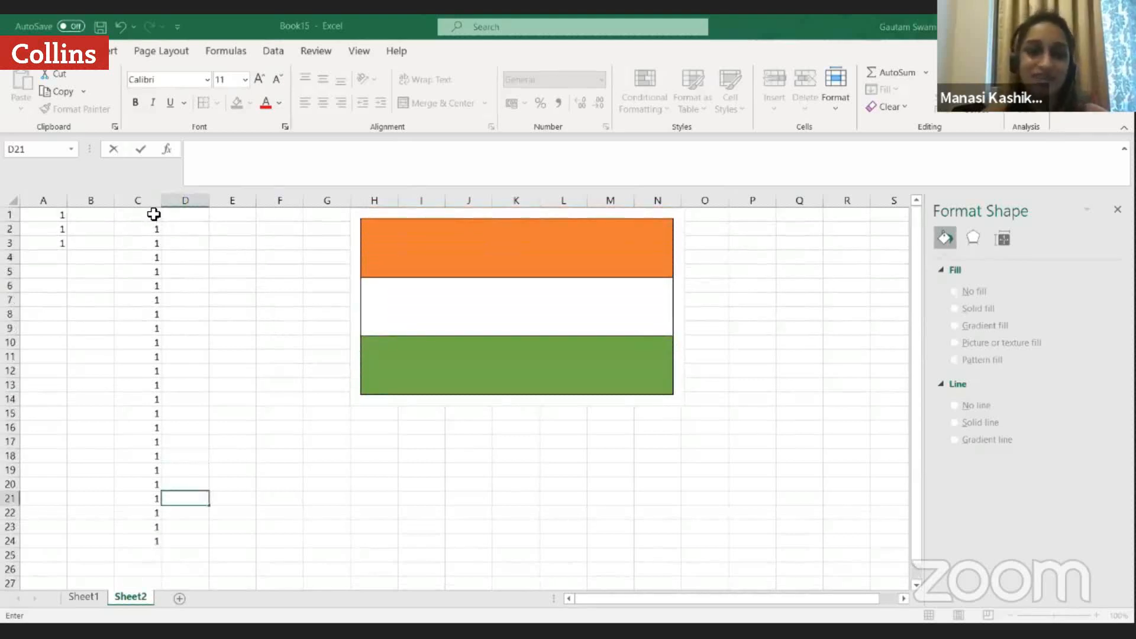
{"action": "left_click_drag", "start_coordinate": [154, 214], "coordinate": [140, 549]}
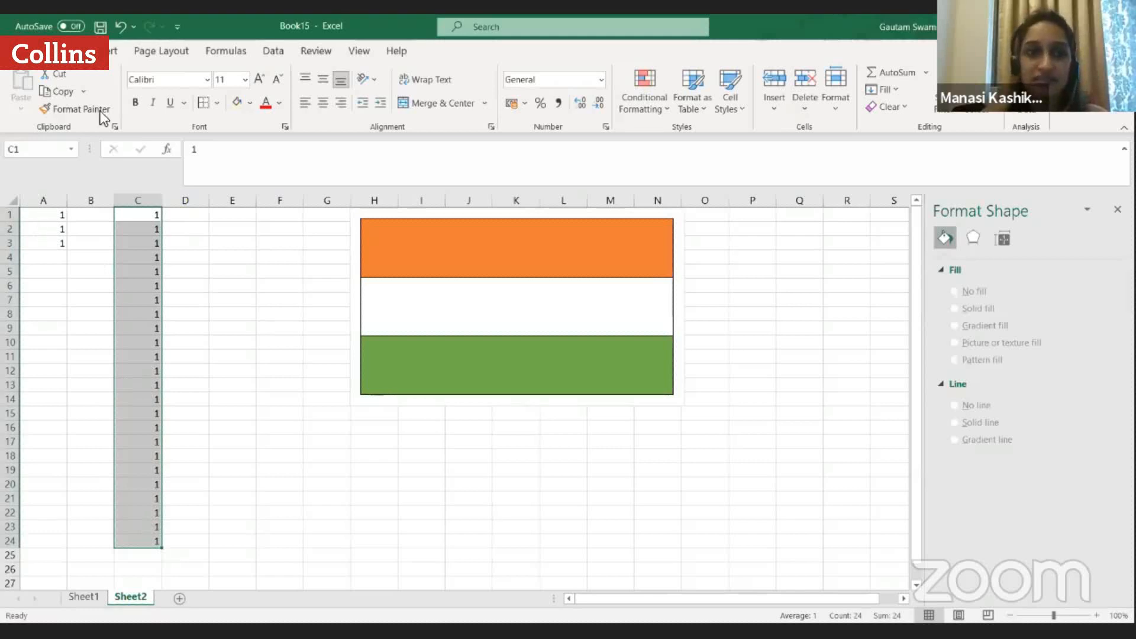
{"action": "left_click", "coordinate": [115, 50]}
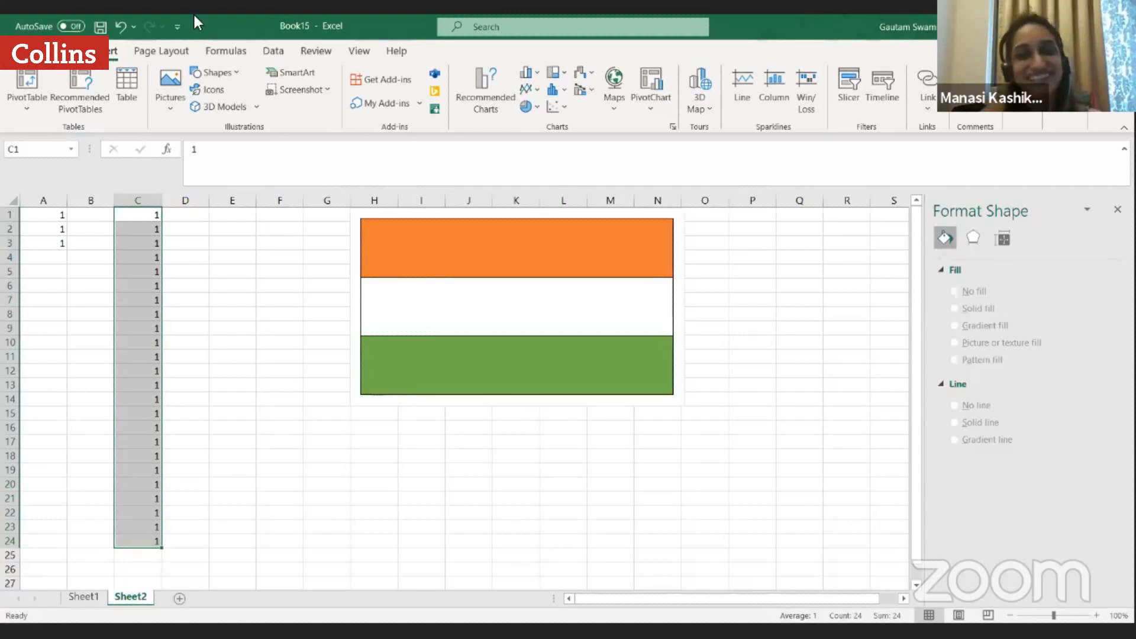
{"action": "left_click", "coordinate": [534, 106]}
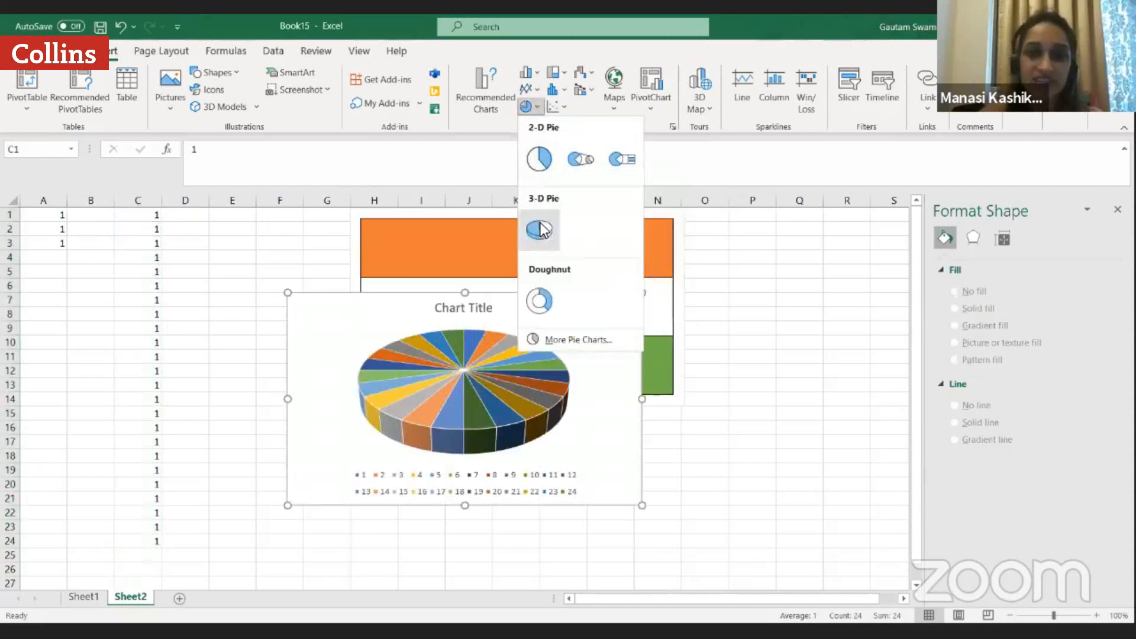
{"action": "left_click", "coordinate": [540, 158]}
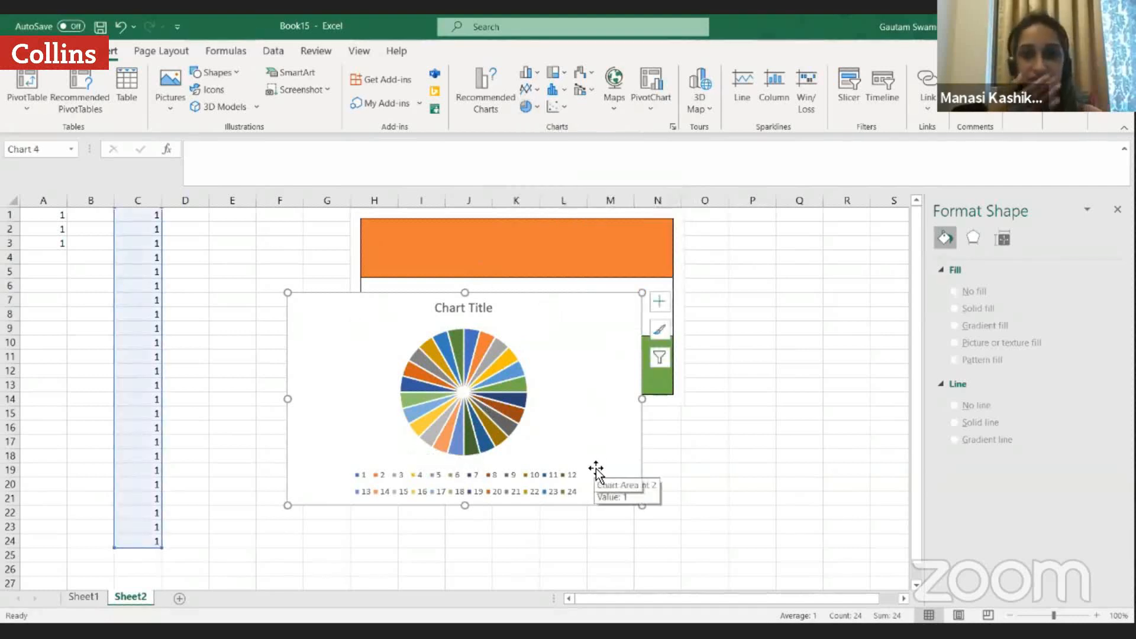
Delete the pie chart's title and legend, and shrink the chart to about two thirds of its width.
{"action": "left_click", "coordinate": [463, 308]}
{"action": "key", "text": "Delete"}
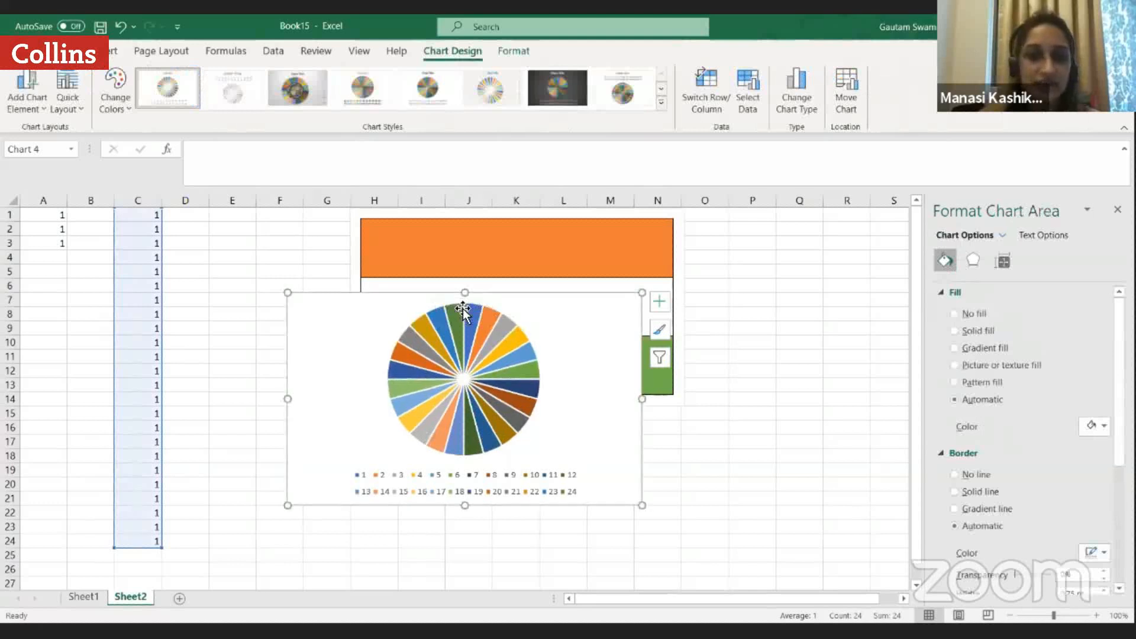
{"action": "left_click", "coordinate": [395, 491]}
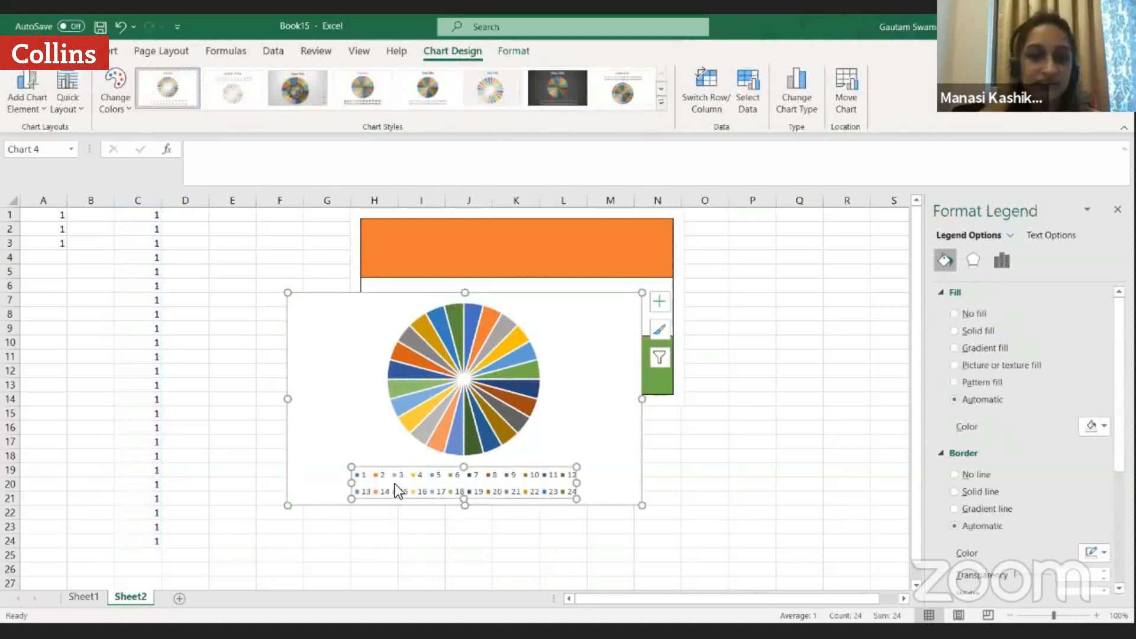
{"action": "key", "text": "Delete"}
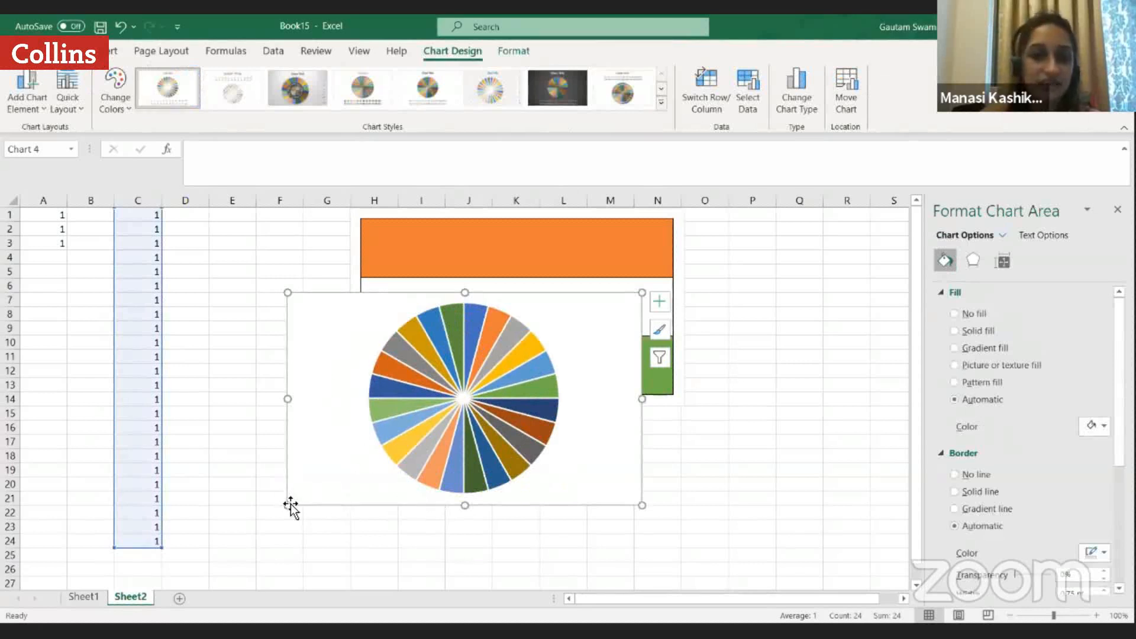
{"action": "left_click_drag", "start_coordinate": [287, 506], "coordinate": [409, 449]}
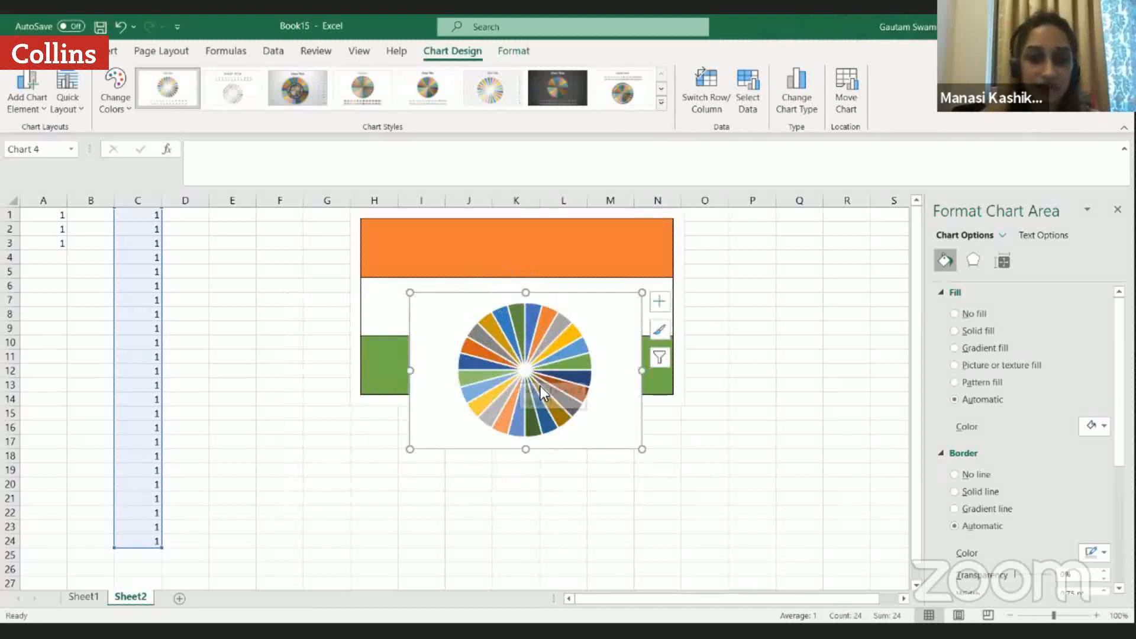
{"action": "left_click", "coordinate": [716, 429]}
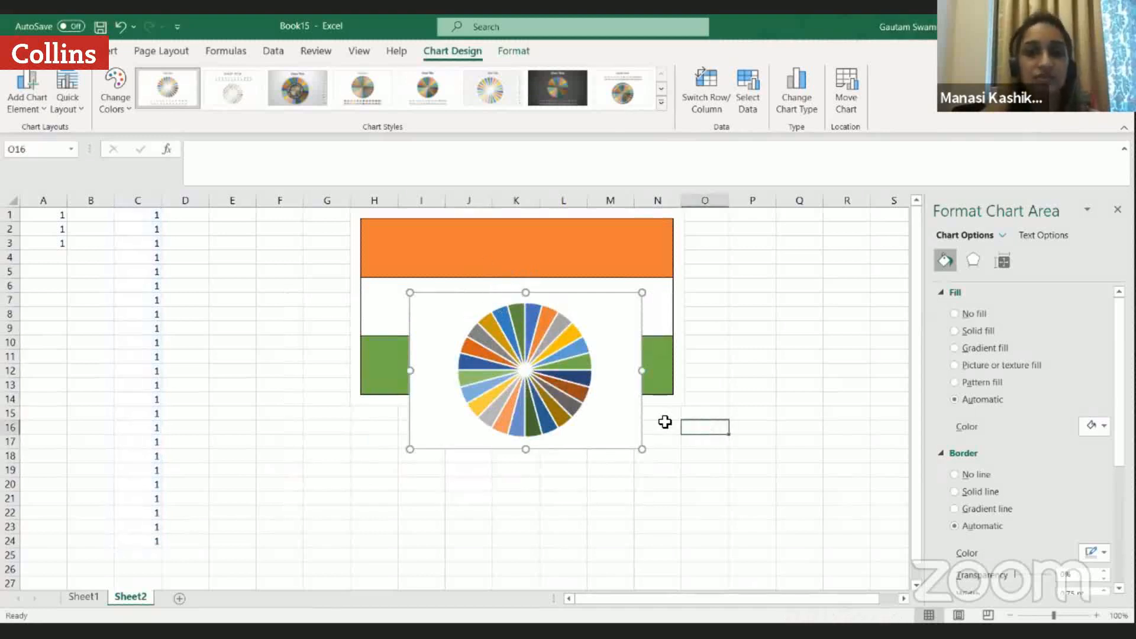
Set all pie slices to no fill with a solid dark blue border, and deselect the chart.
{"action": "left_click", "coordinate": [549, 369]}
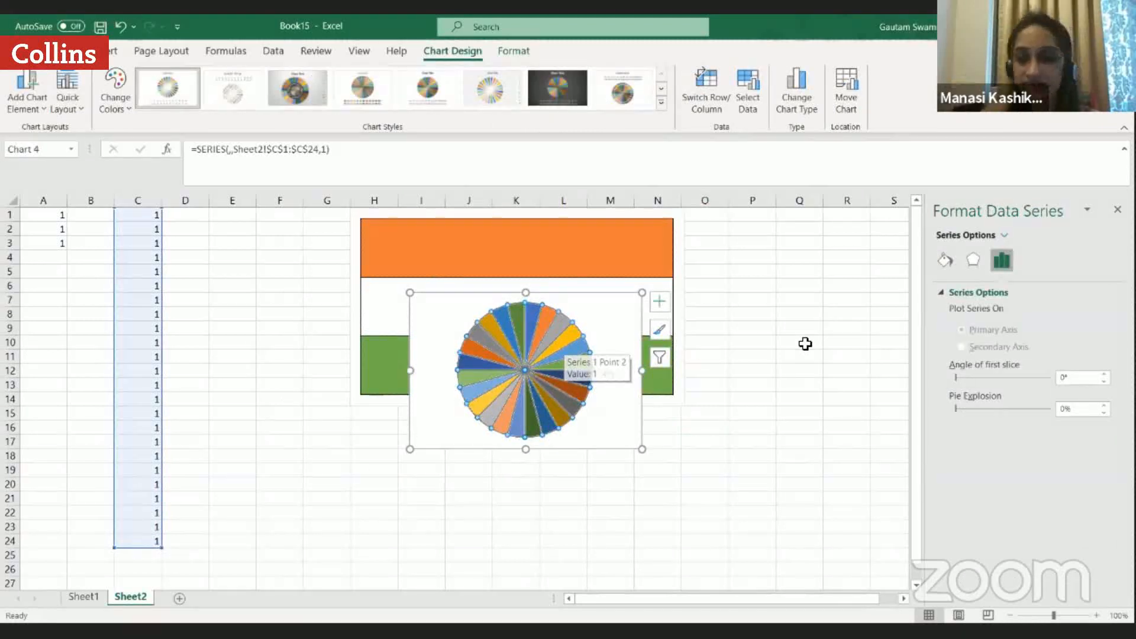
{"action": "left_click", "coordinate": [947, 261]}
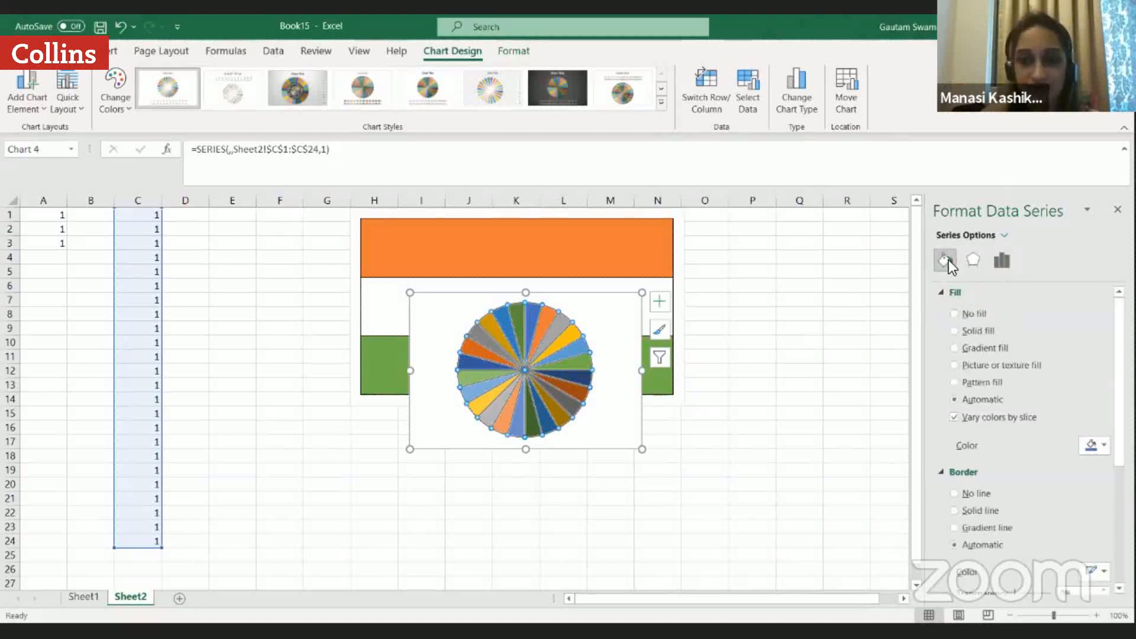
{"action": "left_click", "coordinate": [954, 314]}
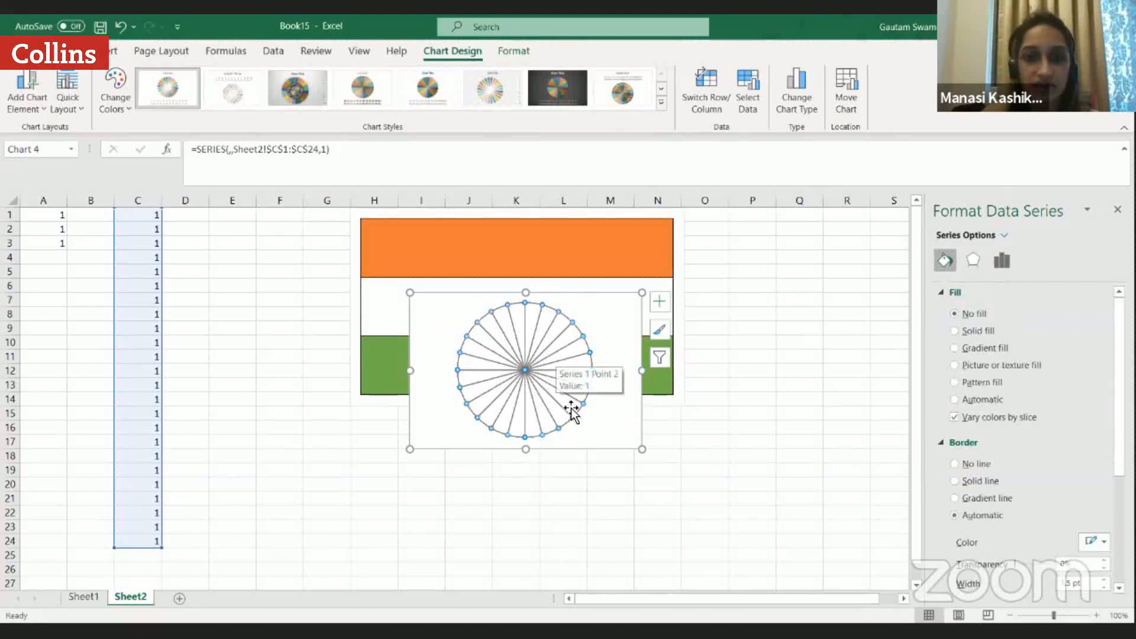
{"action": "left_click", "coordinate": [954, 478]}
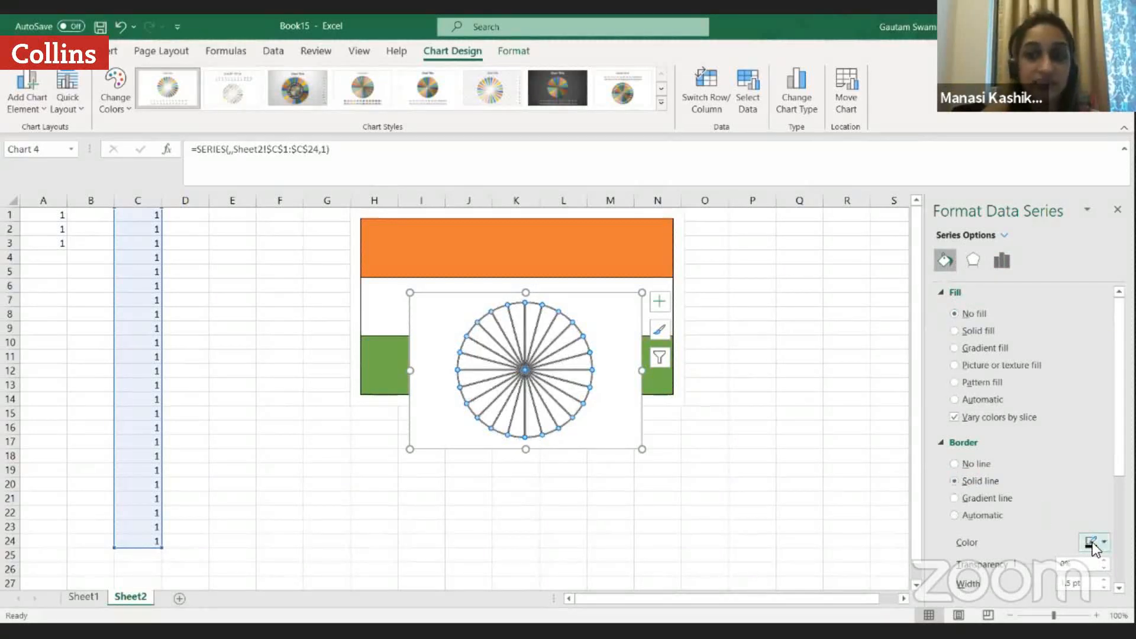
{"action": "left_click", "coordinate": [1096, 541]}
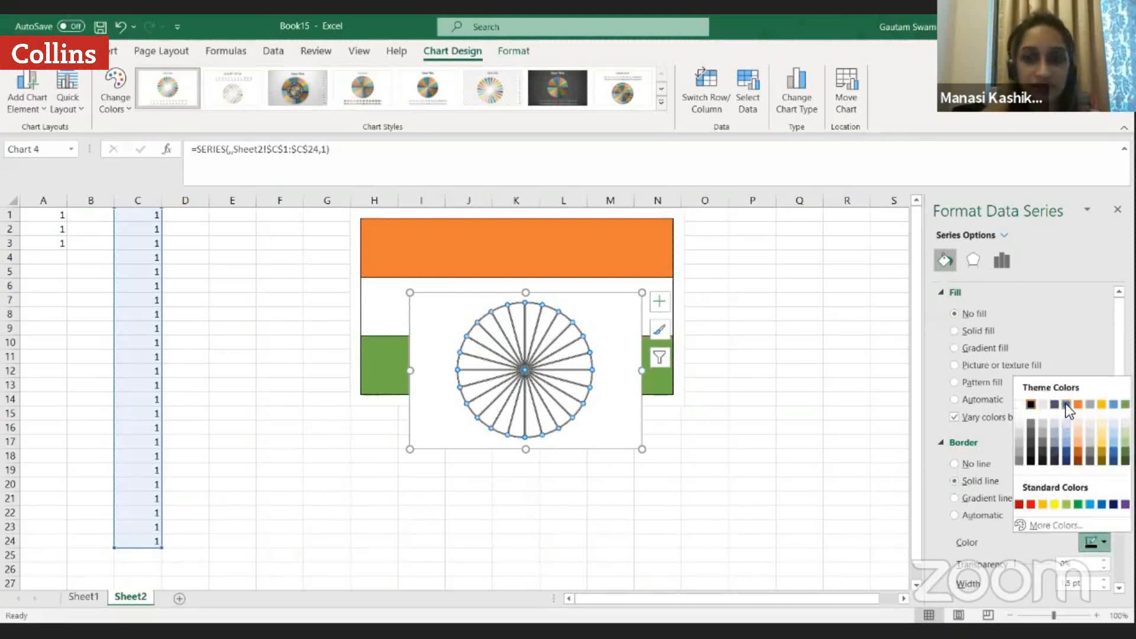
{"action": "left_click", "coordinate": [1064, 452]}
{"action": "left_click", "coordinate": [705, 427]}
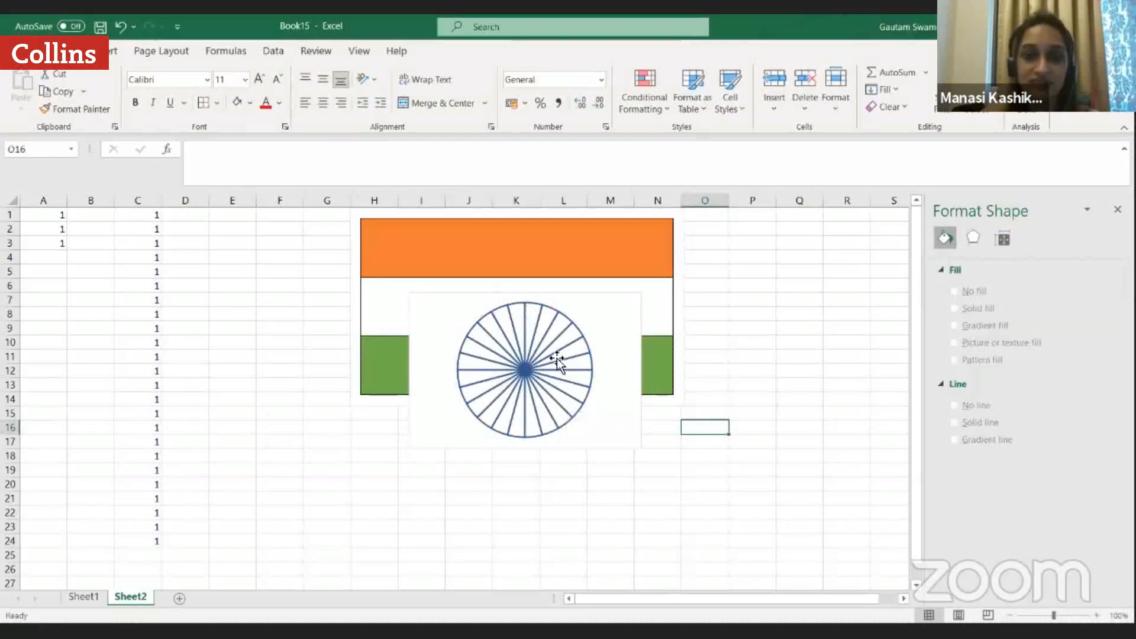
{"action": "left_click", "coordinate": [608, 320]}
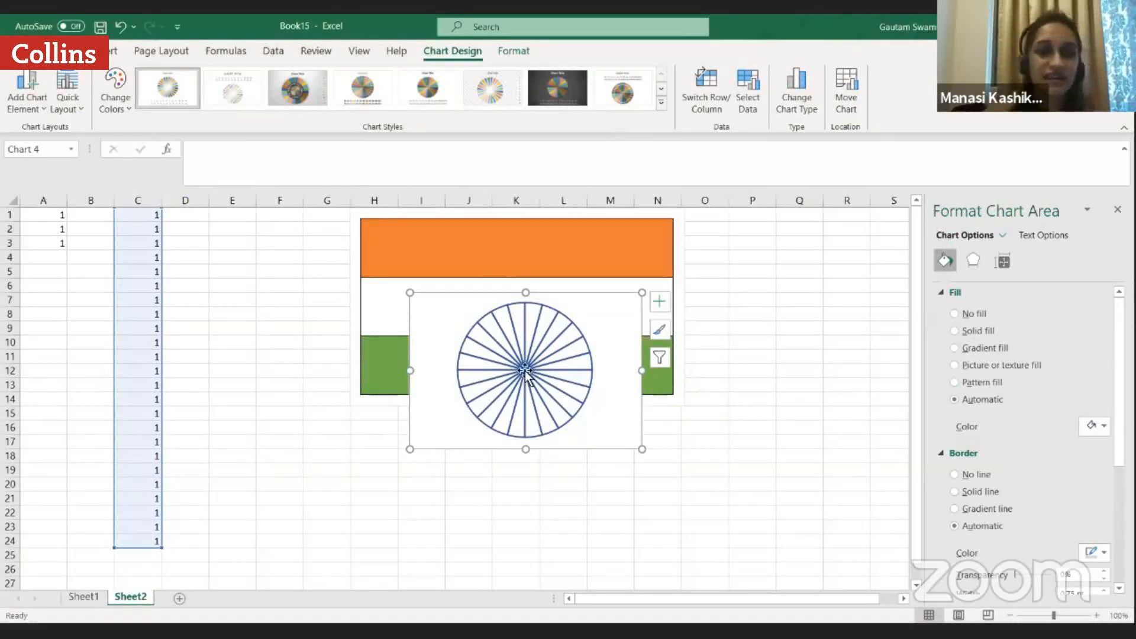
{"action": "left_click", "coordinate": [306, 381]}
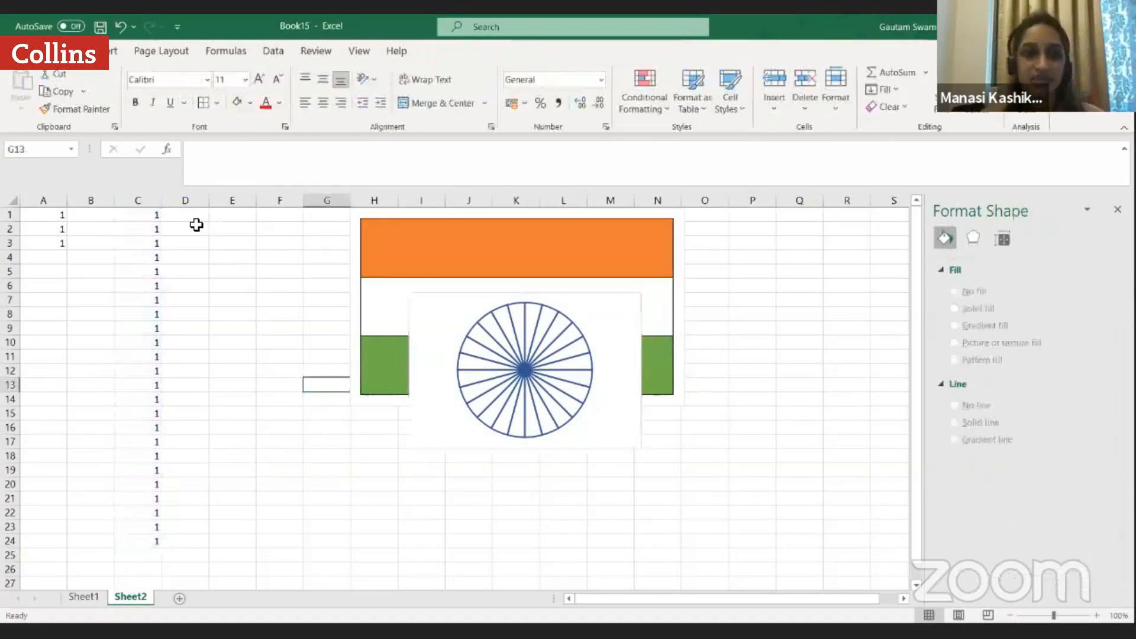
Insert another 2-D pie chart from the 24 values in cells C1 through C24.
{"action": "left_click", "coordinate": [154, 220]}
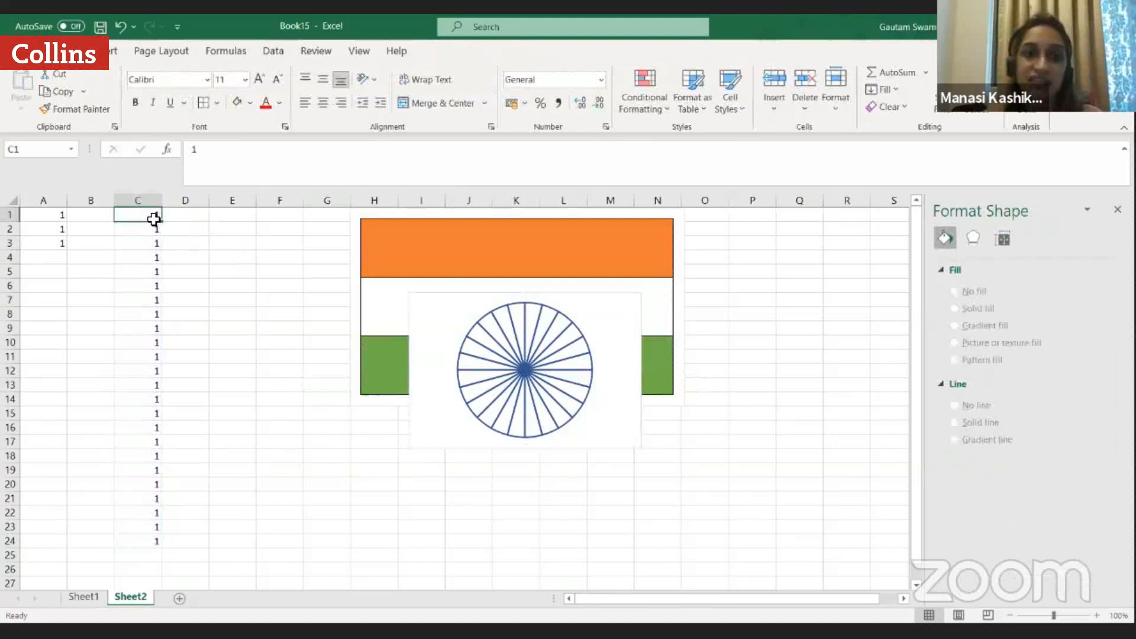
{"action": "left_click_drag", "start_coordinate": [154, 220], "coordinate": [141, 541]}
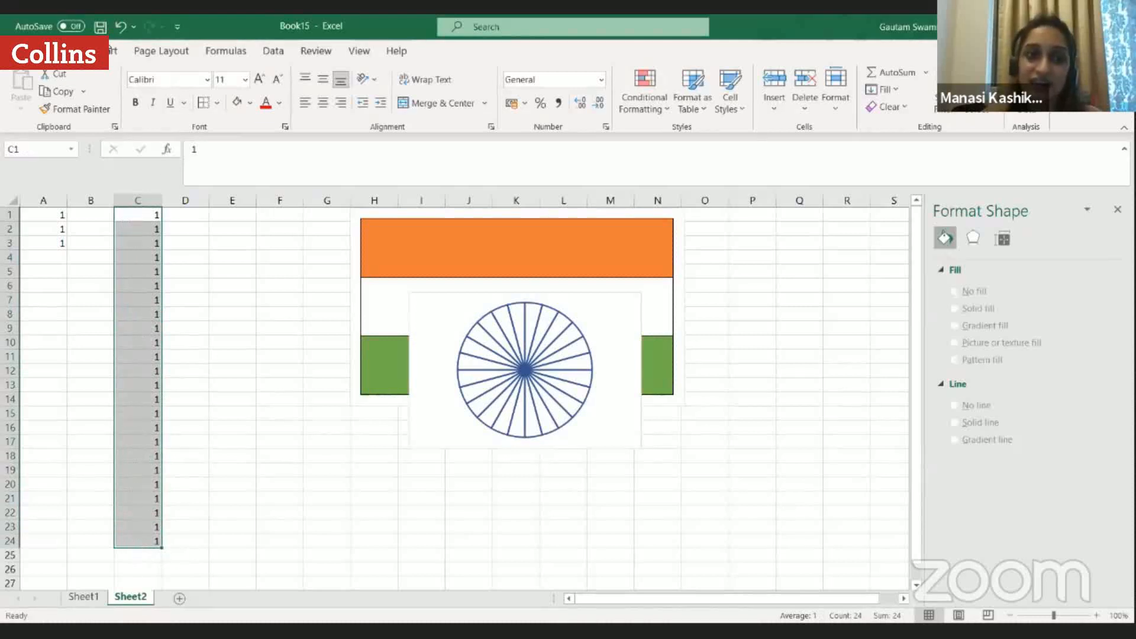
{"action": "left_click", "coordinate": [99, 50]}
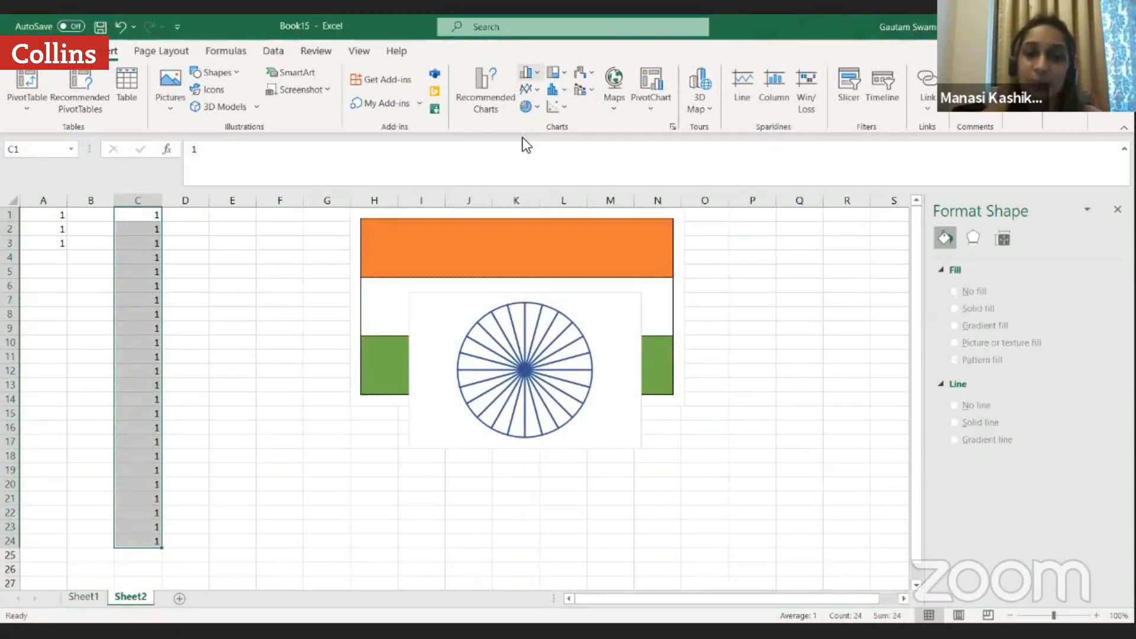
{"action": "left_click", "coordinate": [526, 106]}
{"action": "left_click", "coordinate": [536, 163]}
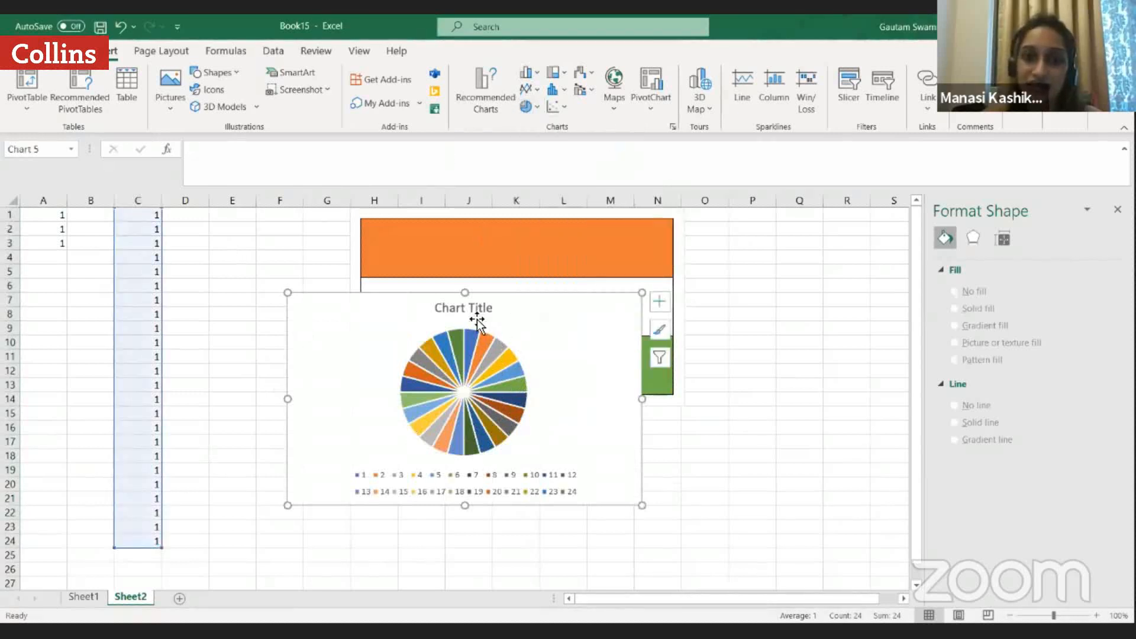
Delete the title and the legend of the new multicoloured pie chart.
{"action": "left_click", "coordinate": [450, 308]}
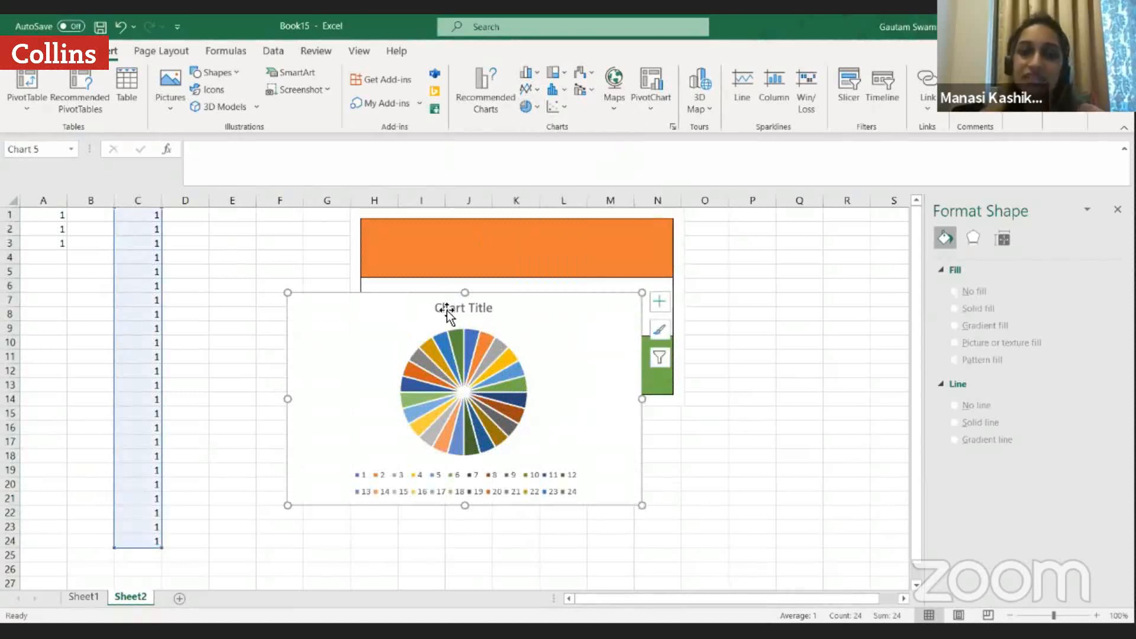
{"action": "key", "text": "Delete"}
{"action": "left_click", "coordinate": [376, 485]}
{"action": "key", "text": "Delete"}
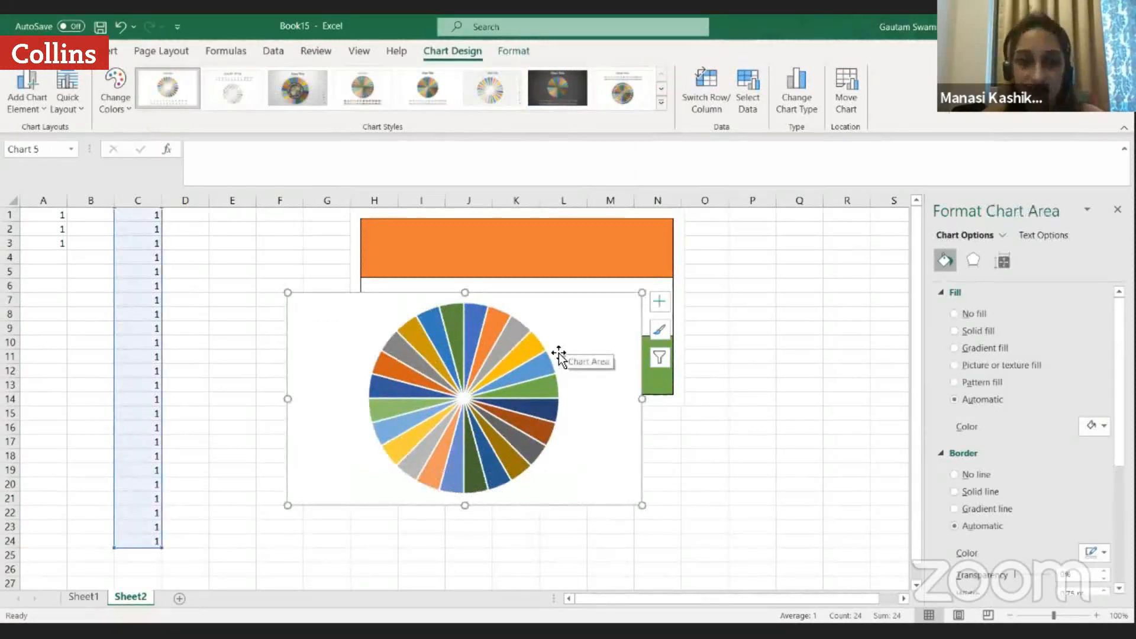
Set the new pie's slices to no fill with a solid blue border, and deselect the chart.
{"action": "left_click", "coordinate": [381, 374]}
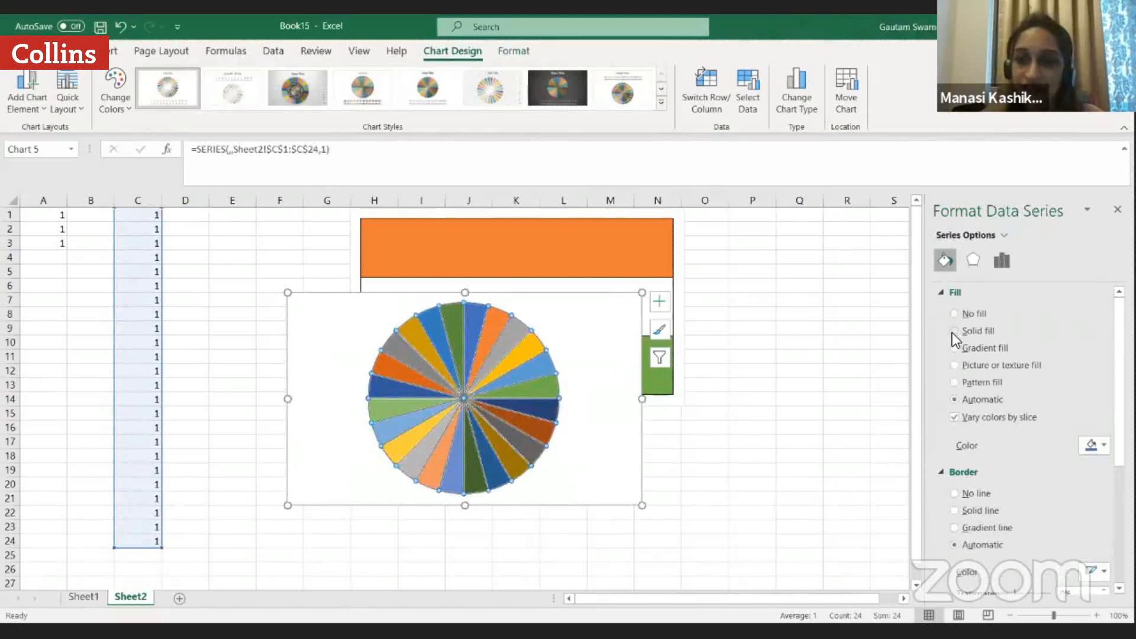
{"action": "left_click", "coordinate": [951, 315]}
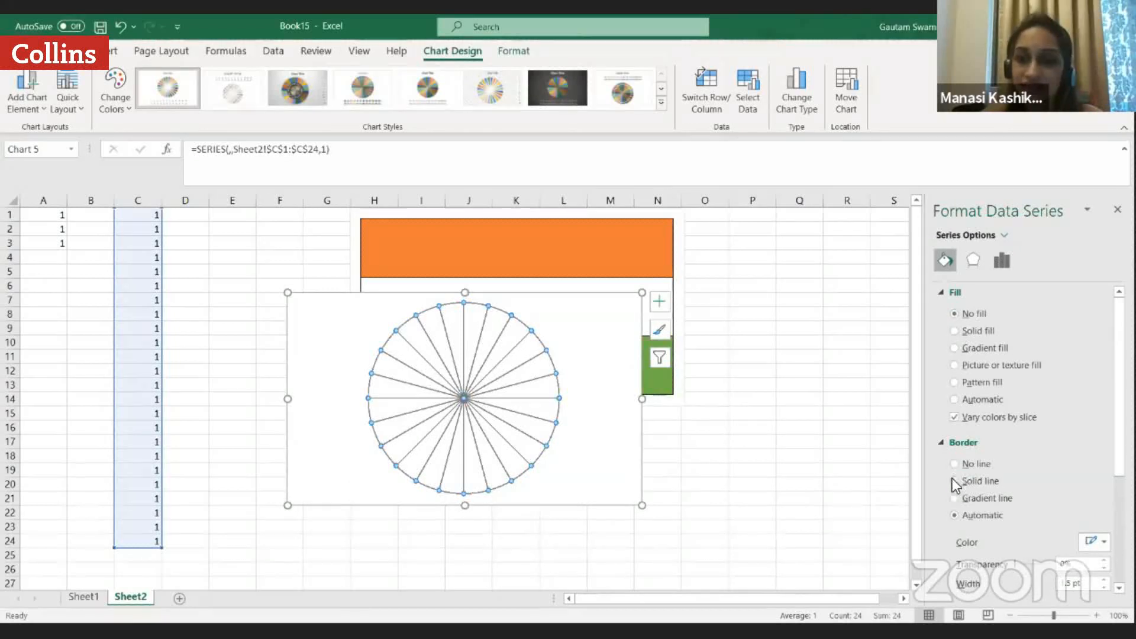
{"action": "left_click", "coordinate": [1095, 541]}
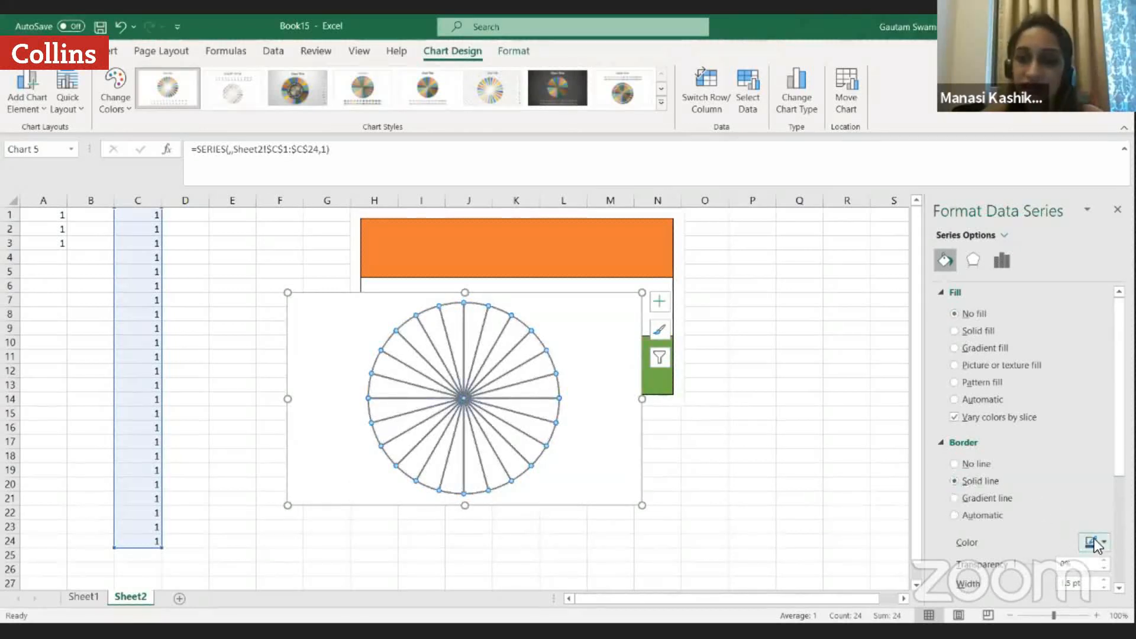
{"action": "left_click", "coordinate": [1066, 404]}
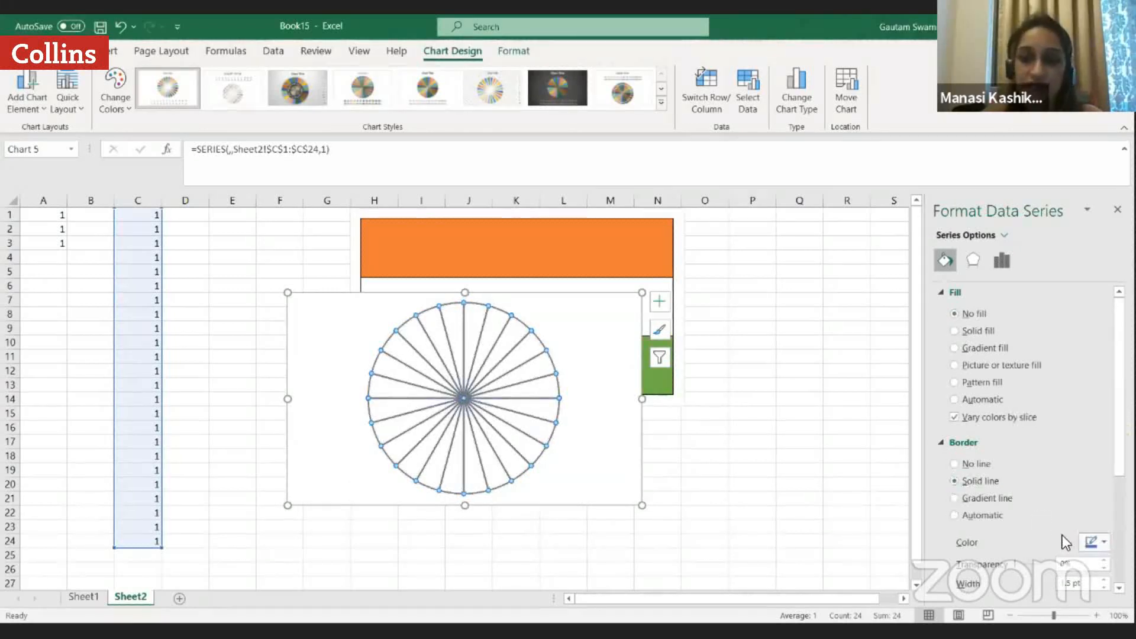
{"action": "left_click", "coordinate": [717, 417]}
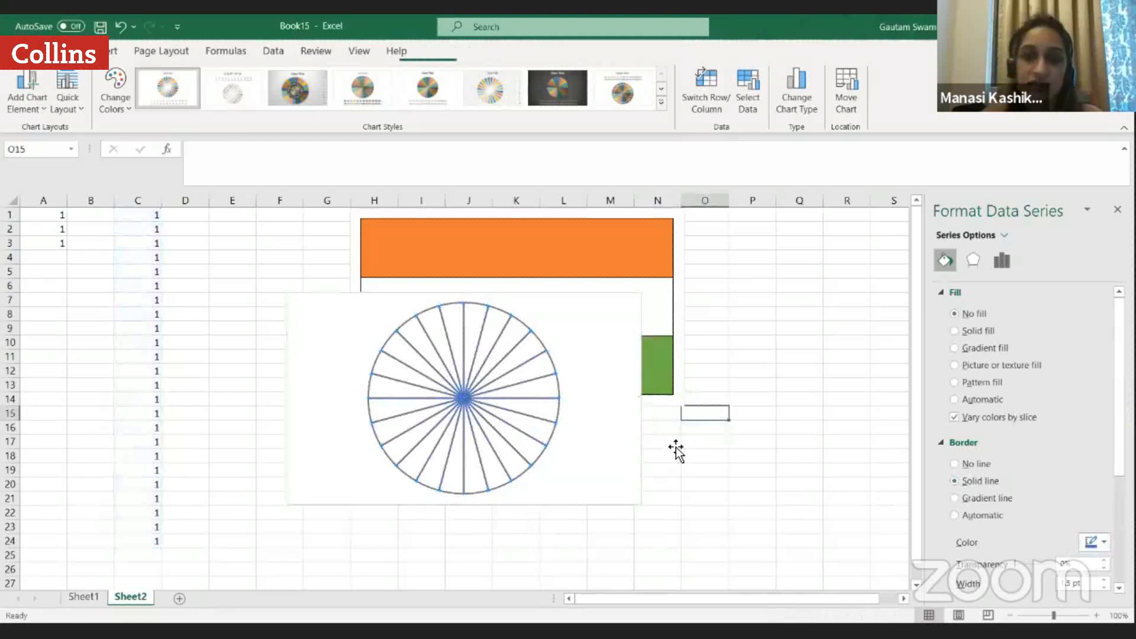
Delete the duplicate pie chart that covers the original blue wheel.
{"action": "left_click", "coordinate": [625, 329]}
{"action": "key", "text": "Delete"}
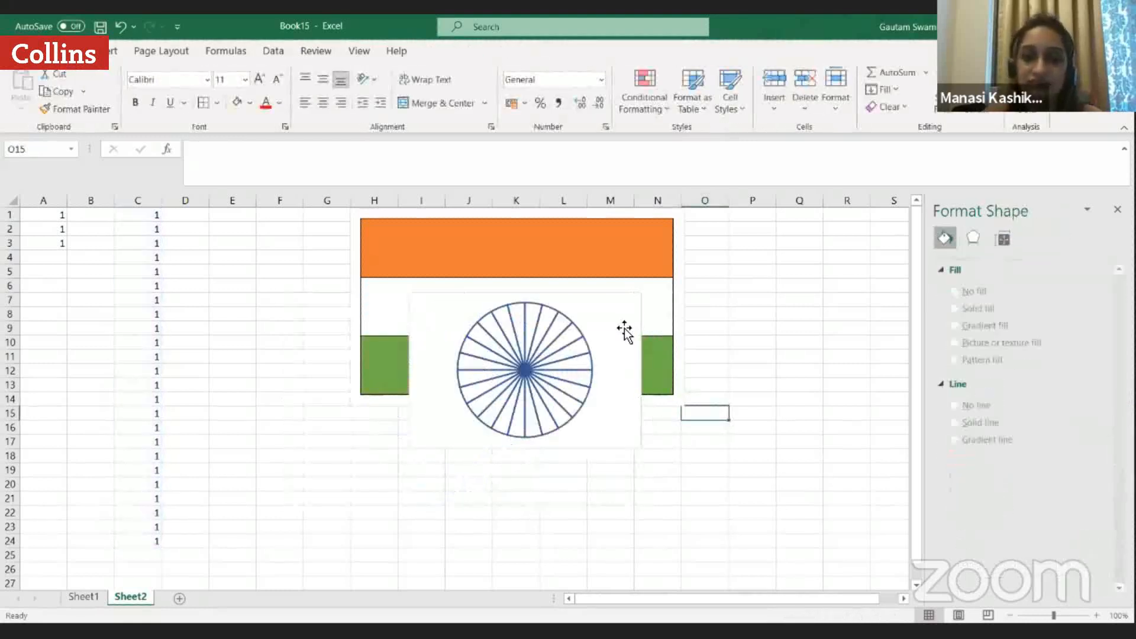
Shrink the blue wheel chart to a small size and move it onto the middle of the flag's white band.
{"action": "left_click_drag", "start_coordinate": [644, 451], "coordinate": [680, 467]}
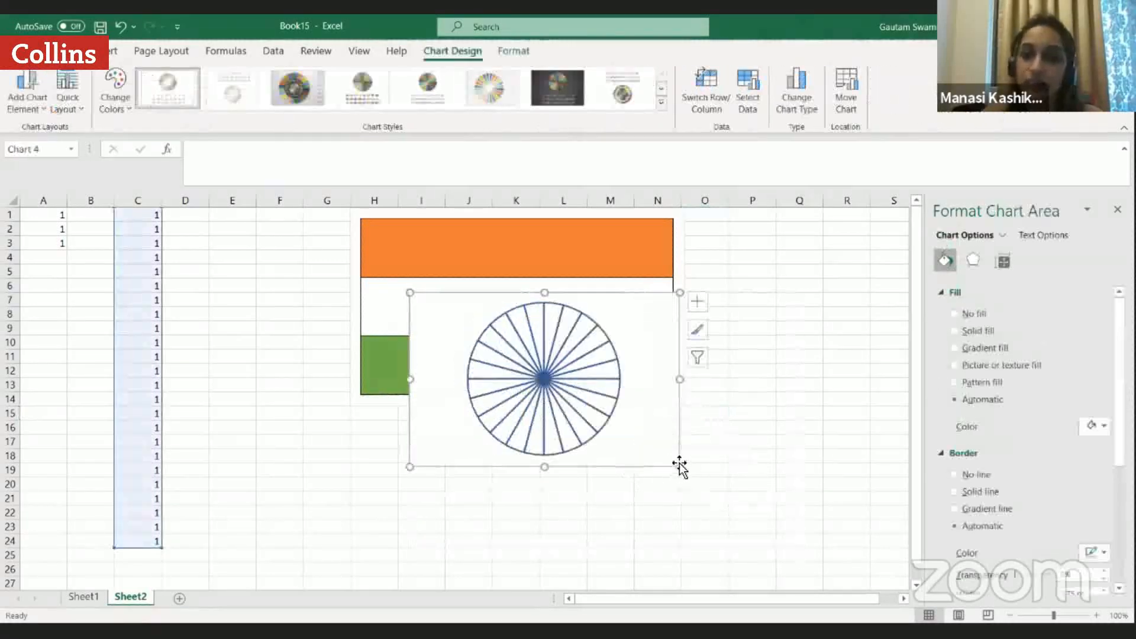
{"action": "left_click_drag", "start_coordinate": [409, 467], "coordinate": [431, 431]}
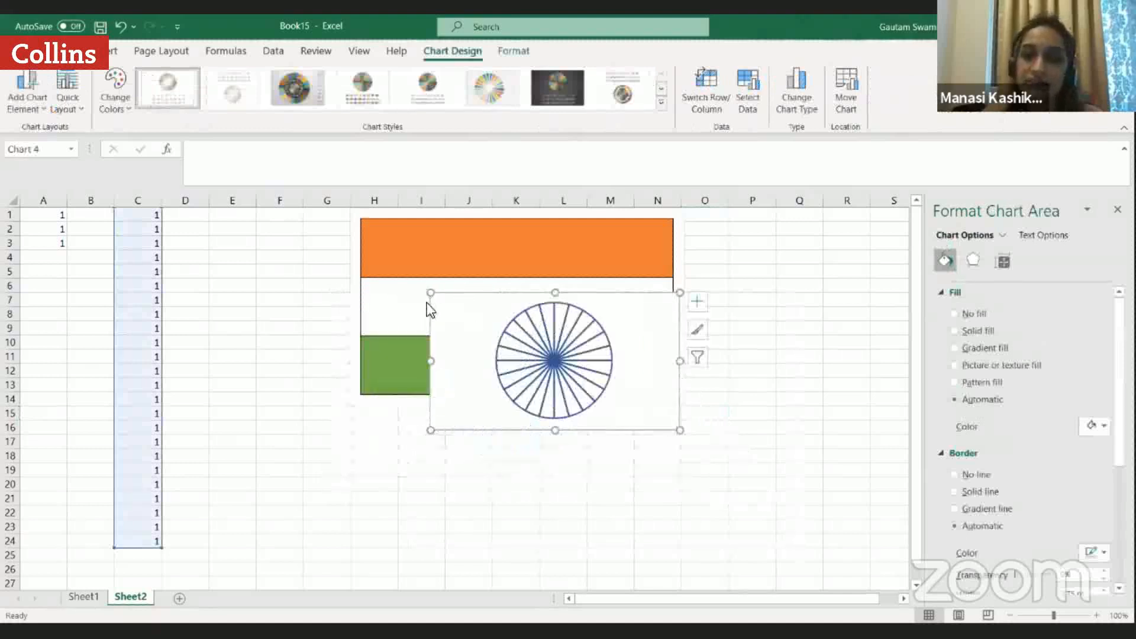
{"action": "left_click_drag", "start_coordinate": [453, 318], "coordinate": [487, 356]}
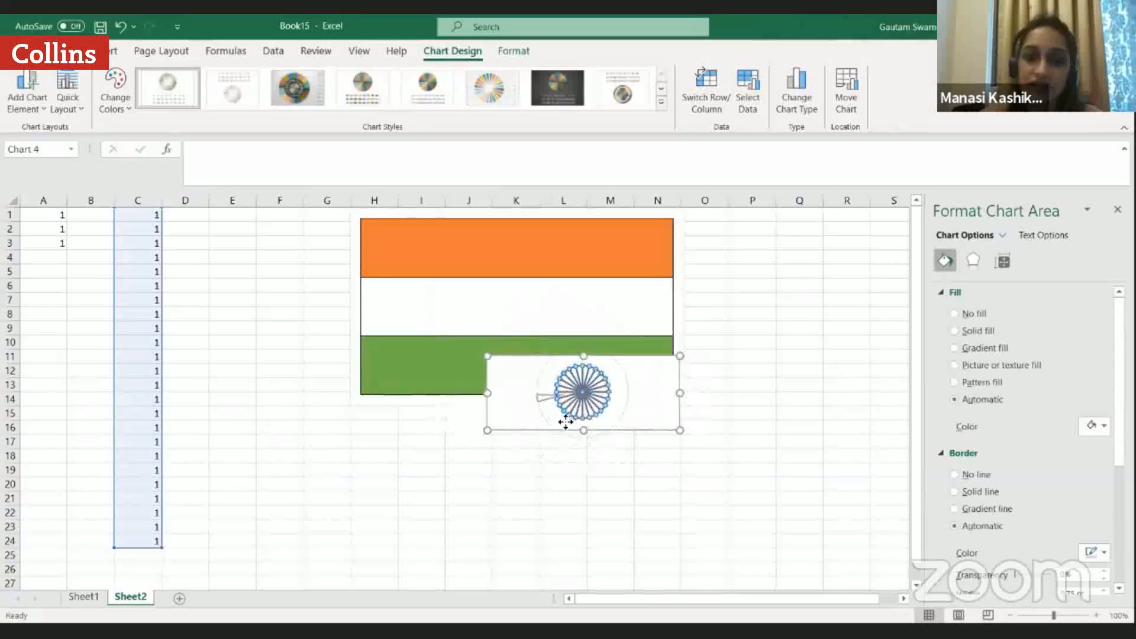
{"action": "left_click", "coordinate": [525, 398]}
{"action": "left_click_drag", "start_coordinate": [524, 398], "coordinate": [459, 317]}
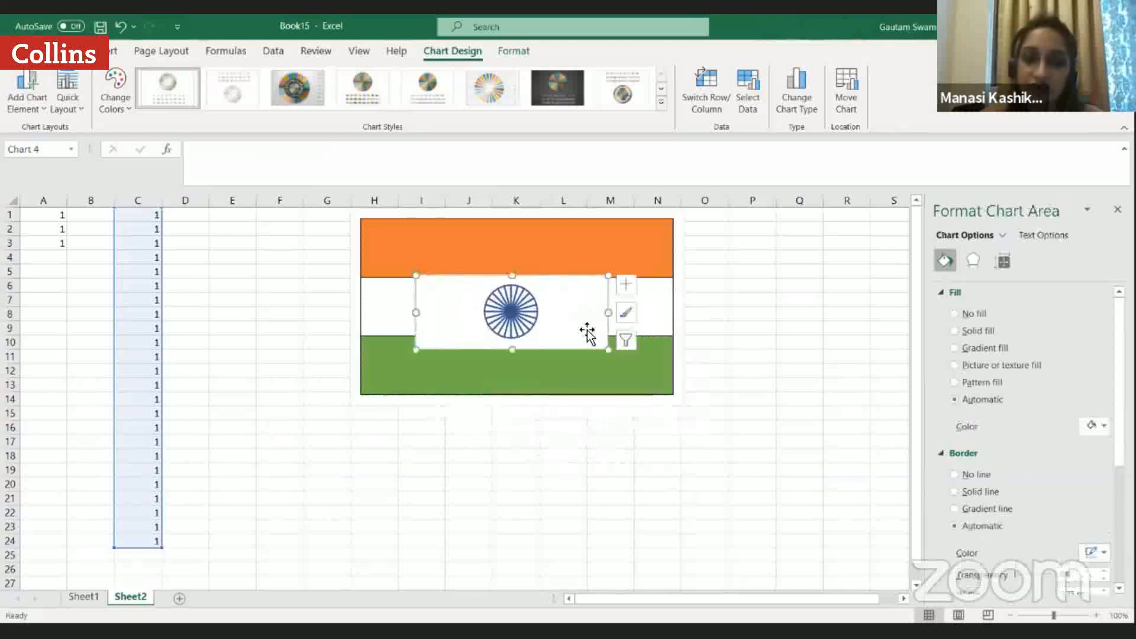
Shrink the wheel chart further to fit the white band's height, centre it on the flag, and deselect it.
{"action": "left_click_drag", "start_coordinate": [608, 350], "coordinate": [535, 319]}
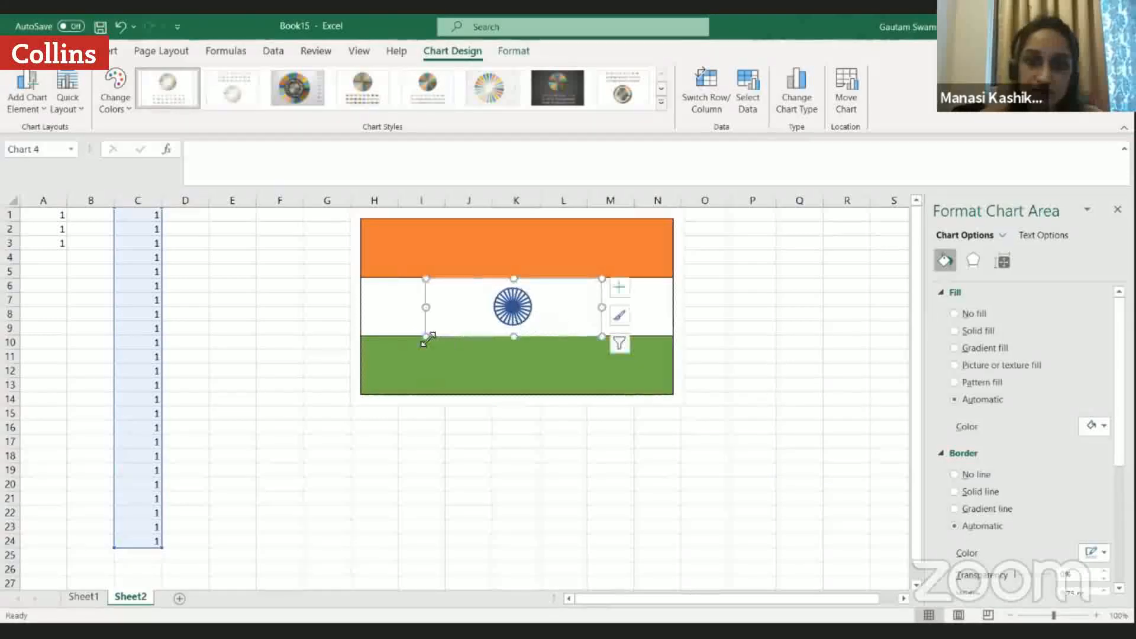
{"action": "left_click_drag", "start_coordinate": [427, 340], "coordinate": [432, 339]}
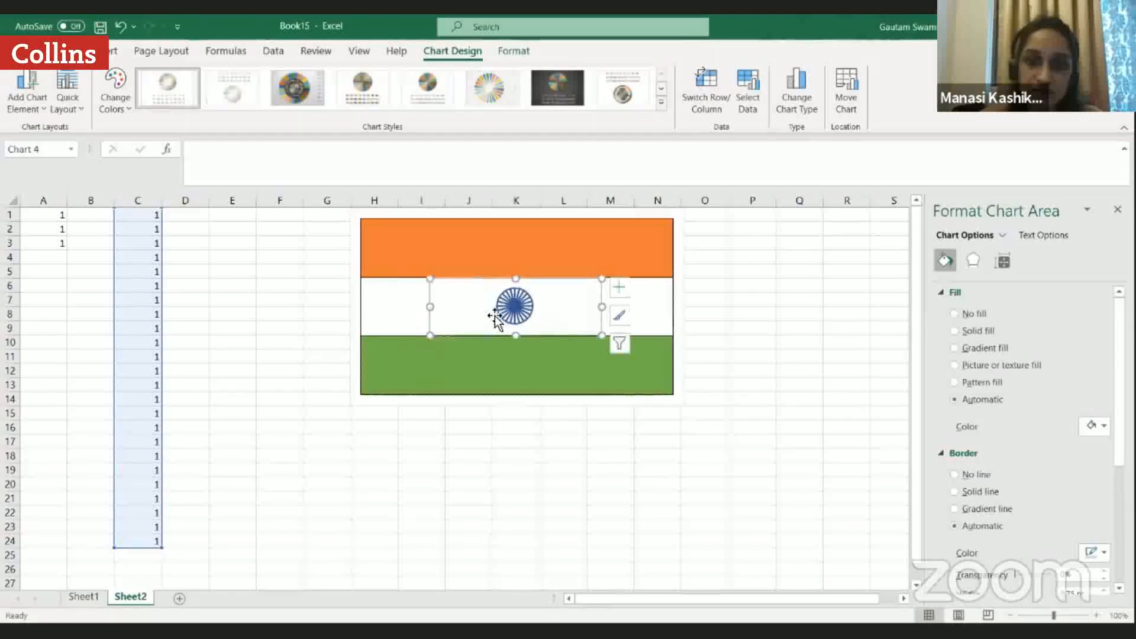
{"action": "left_click", "coordinate": [531, 315]}
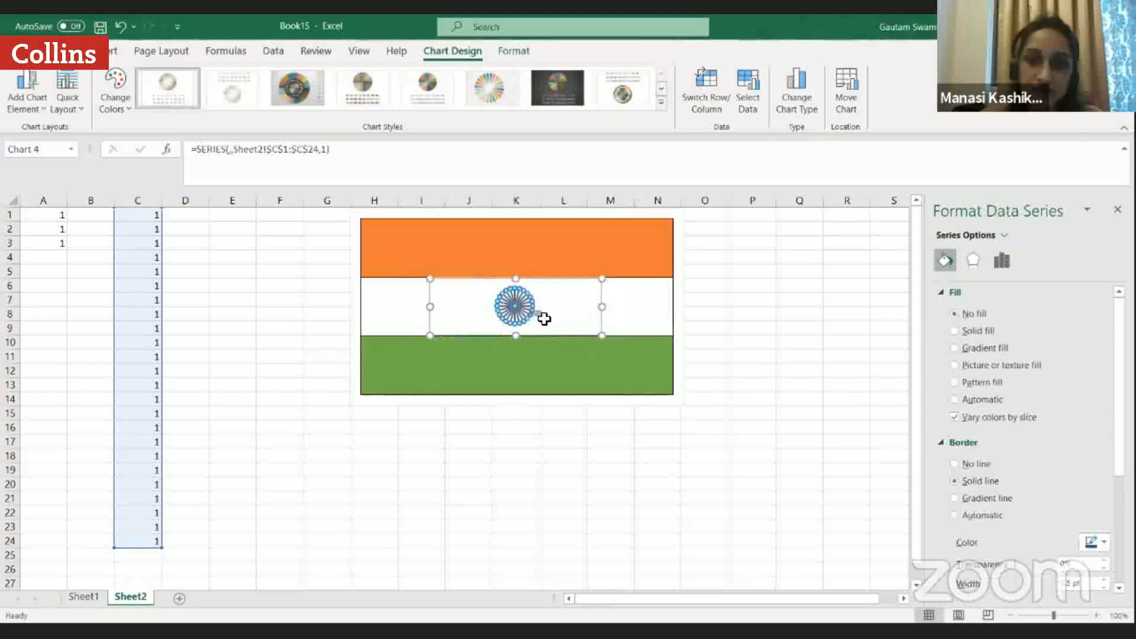
{"action": "left_click", "coordinate": [601, 391]}
{"action": "left_click", "coordinate": [787, 413]}
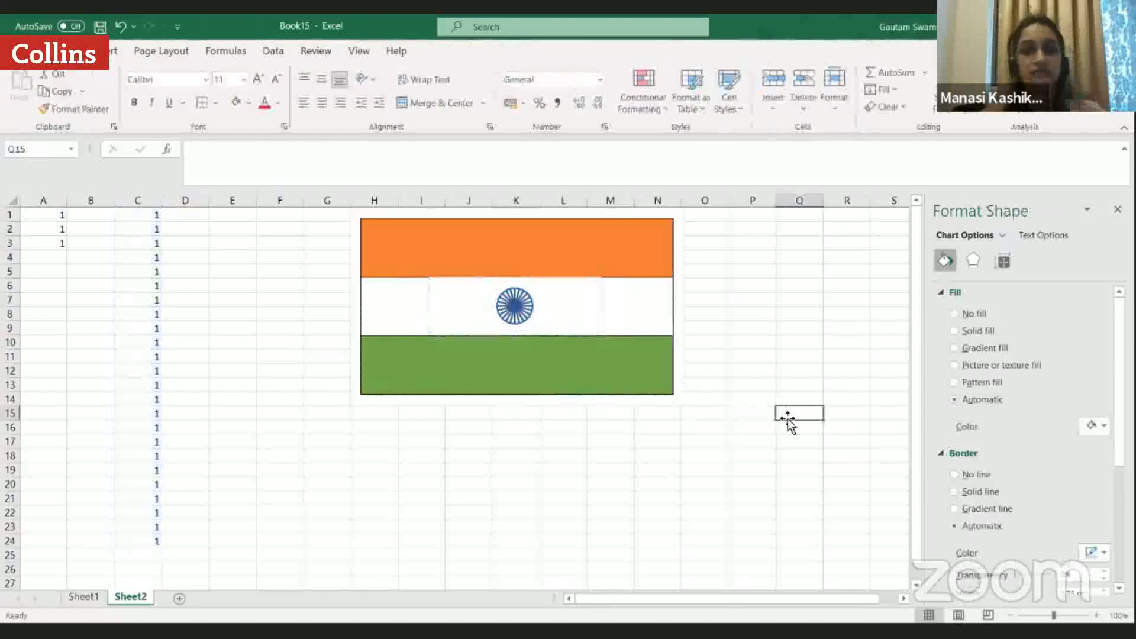
{"action": "left_click", "coordinate": [562, 297]}
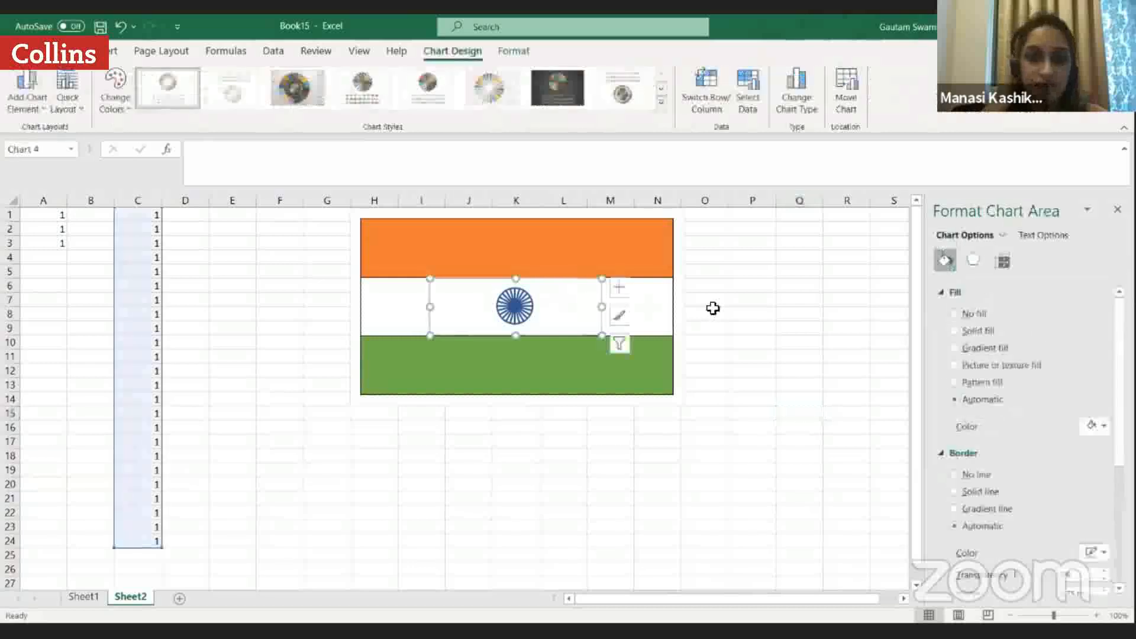
{"action": "left_click", "coordinate": [716, 311]}
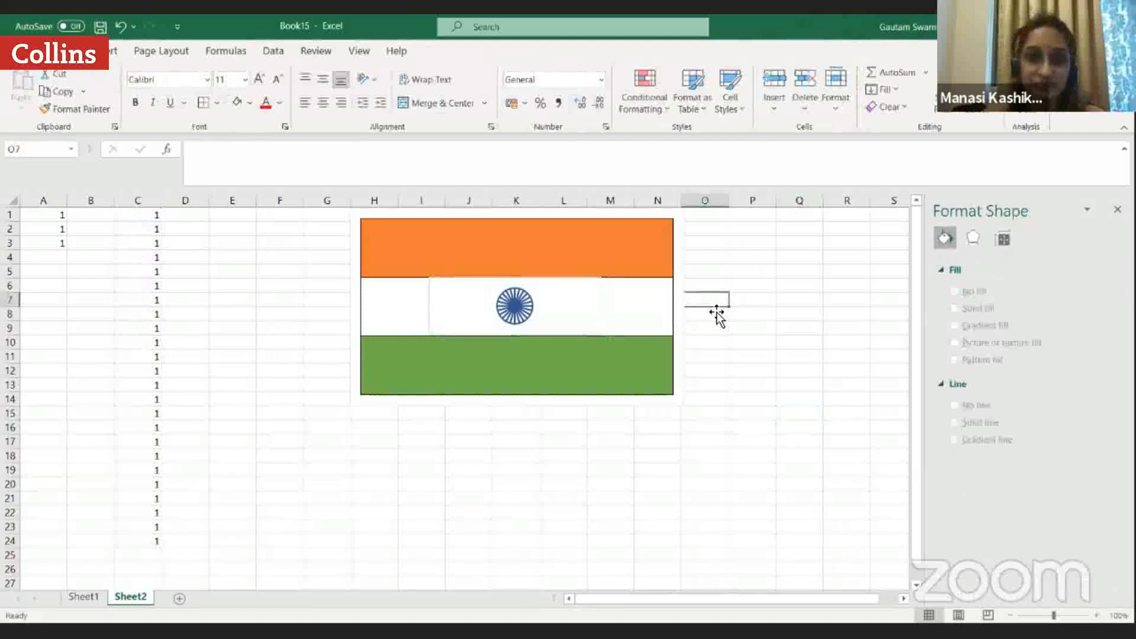
{"action": "left_click", "coordinate": [659, 203]}
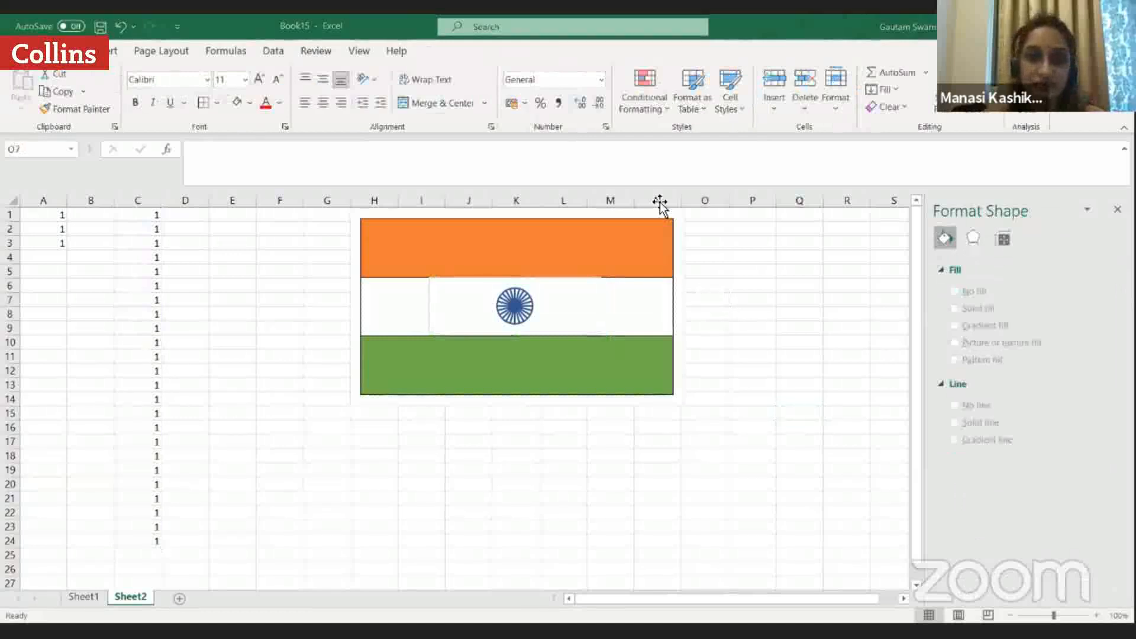
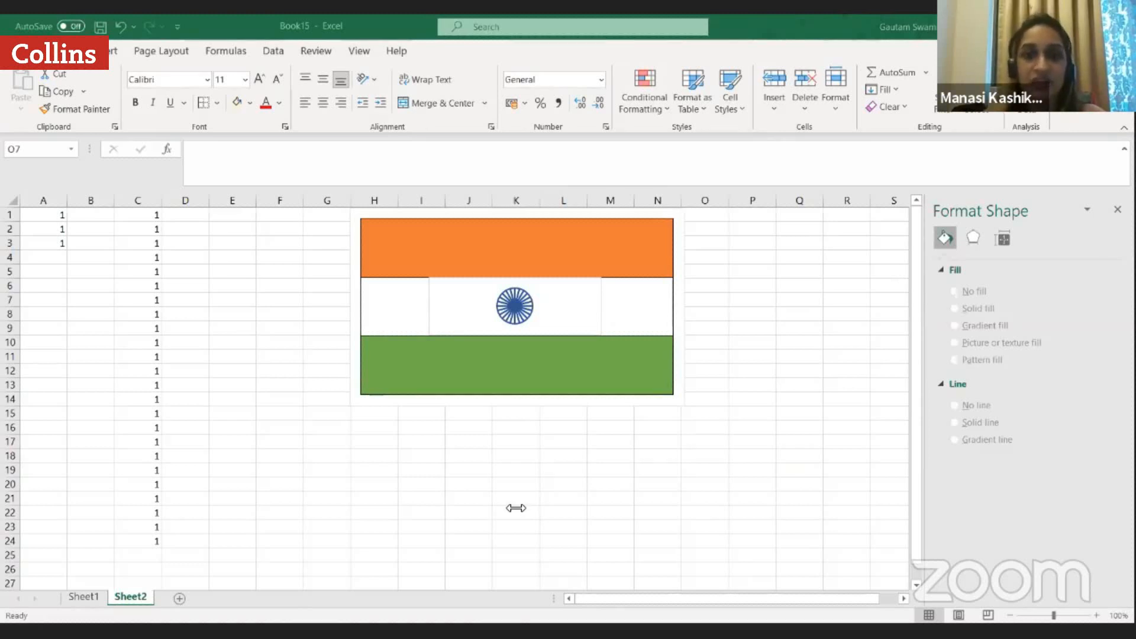
Enter 1 in cell D1 and fill it down through cell D24.
{"action": "left_click", "coordinate": [199, 217]}
{"action": "type", "text": "1"}
{"action": "left_click", "coordinate": [198, 257]}
{"action": "left_click", "coordinate": [200, 219]}
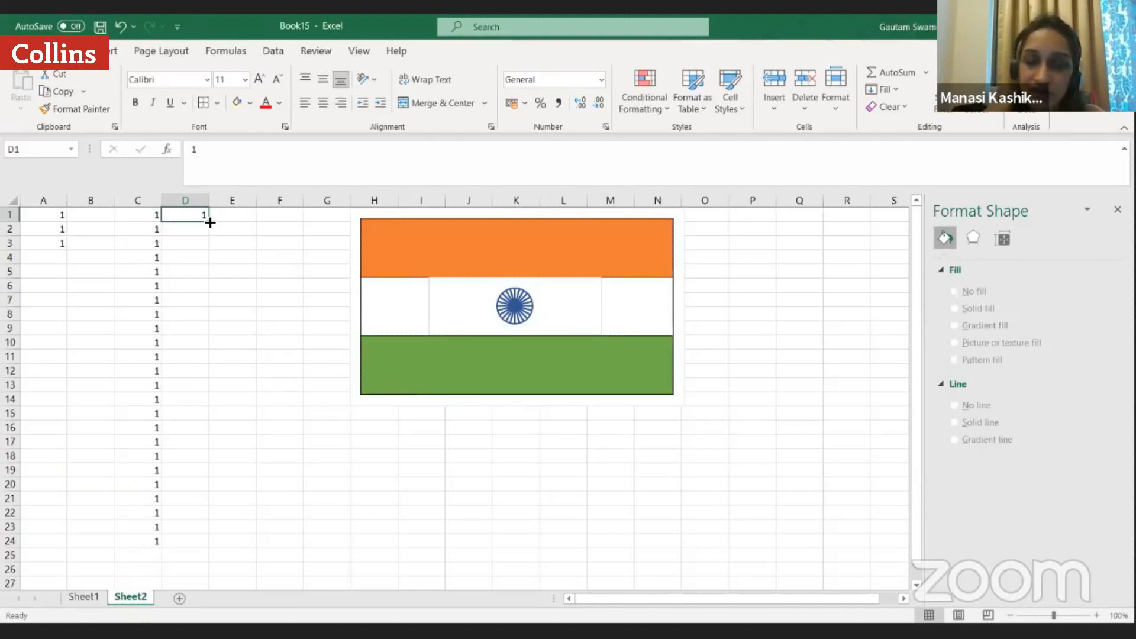
{"action": "left_click_drag", "start_coordinate": [210, 223], "coordinate": [200, 549]}
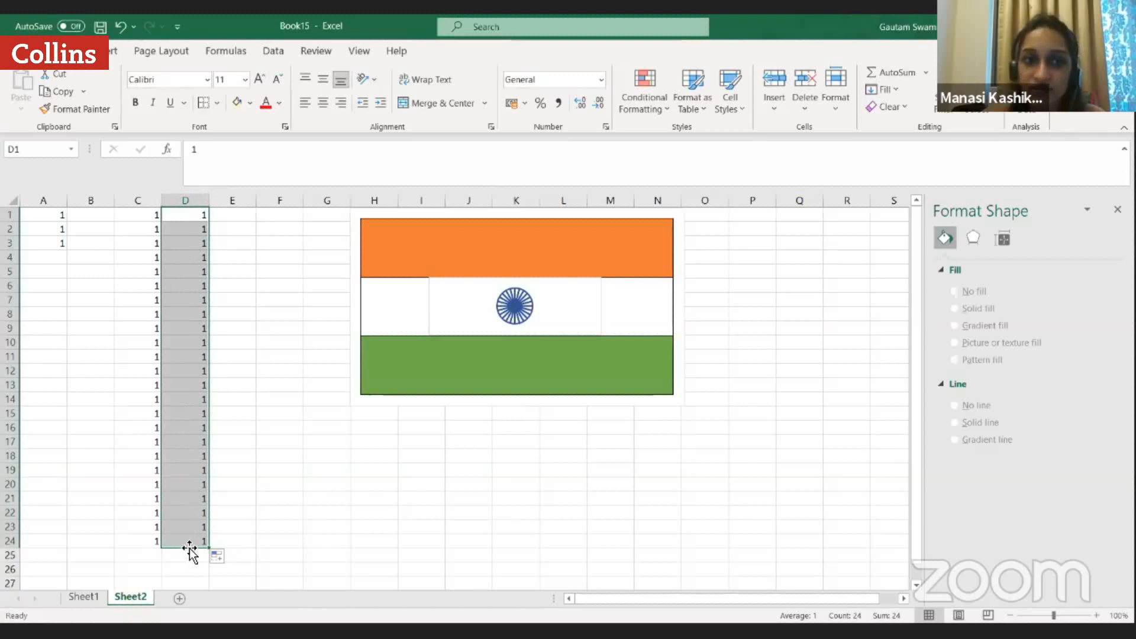
Insert a 2-D pie chart from the 24 values in cells D1 through D24.
{"action": "left_click", "coordinate": [106, 50]}
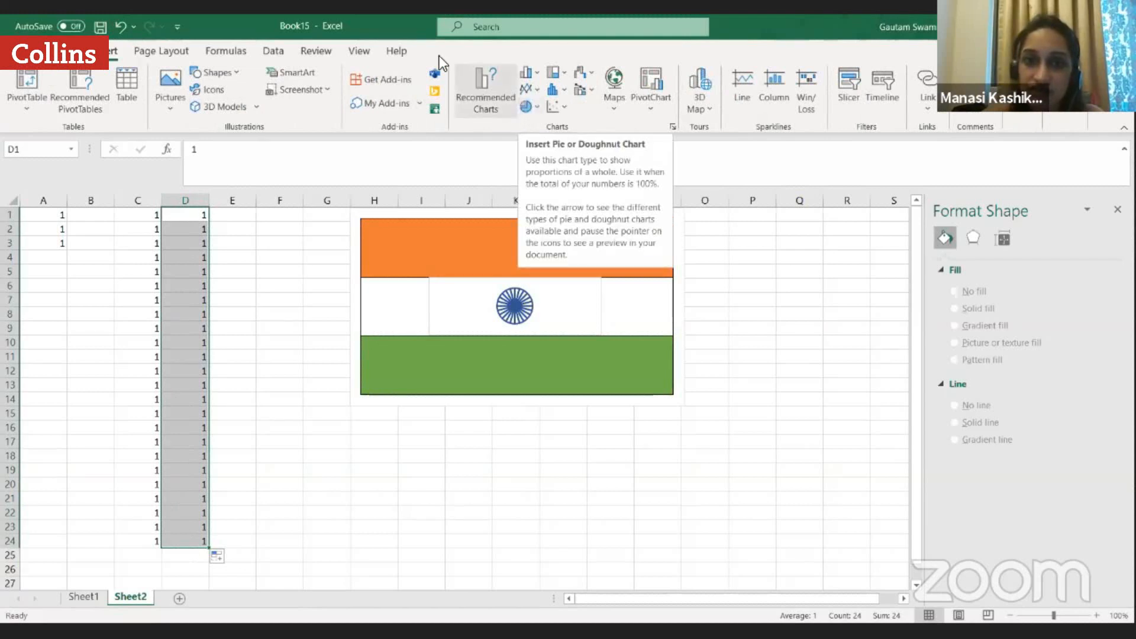
{"action": "left_click", "coordinate": [537, 107]}
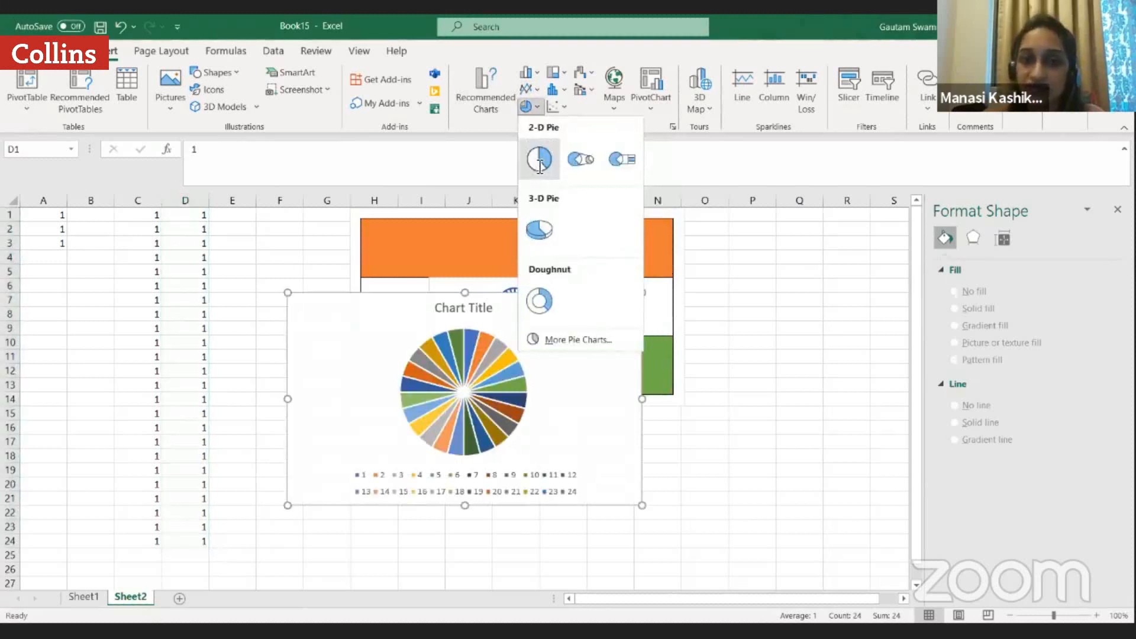
{"action": "left_click", "coordinate": [450, 363]}
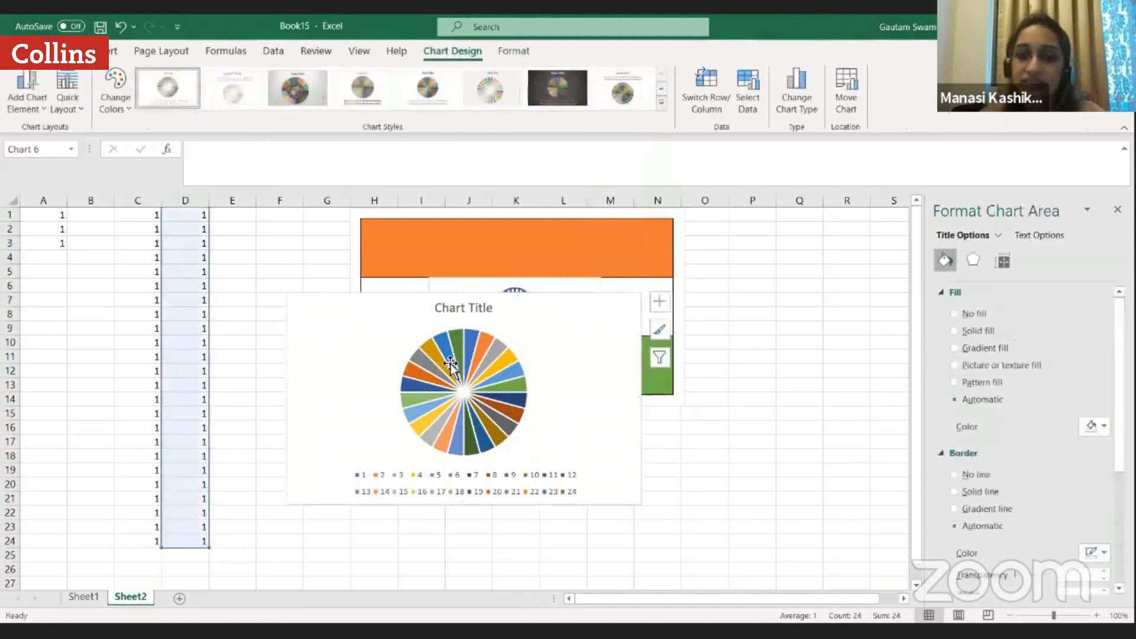
Delete the pie chart's title and legend, and set all its slices to No fill.
{"action": "key", "text": "Delete"}
{"action": "key", "text": "Delete"}
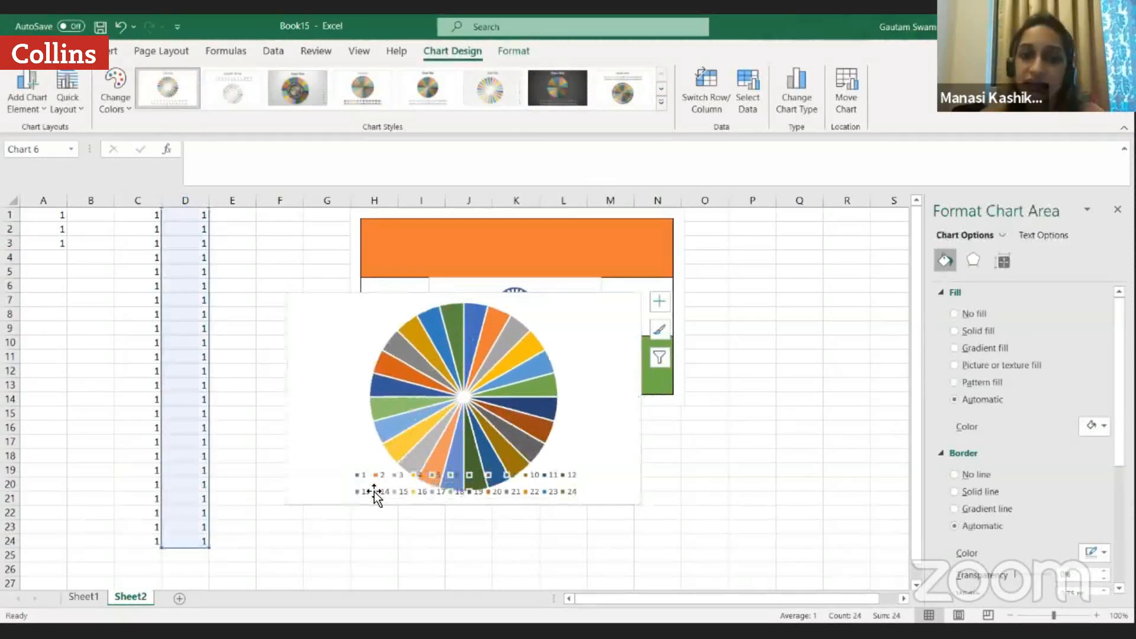
{"action": "left_click", "coordinate": [503, 411]}
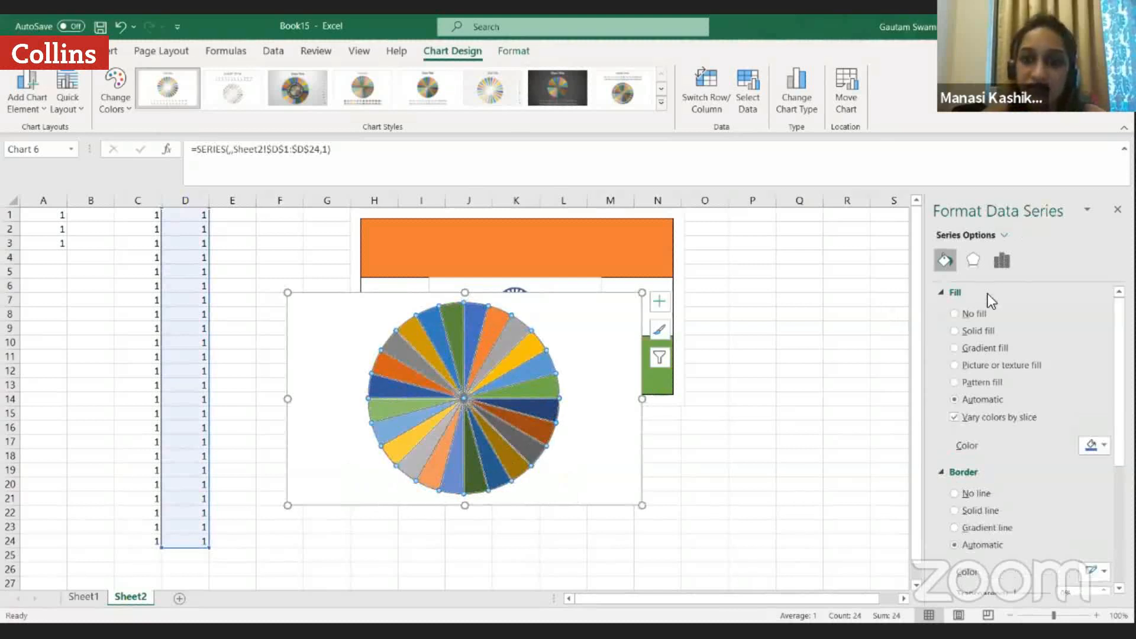
{"action": "left_click", "coordinate": [960, 314]}
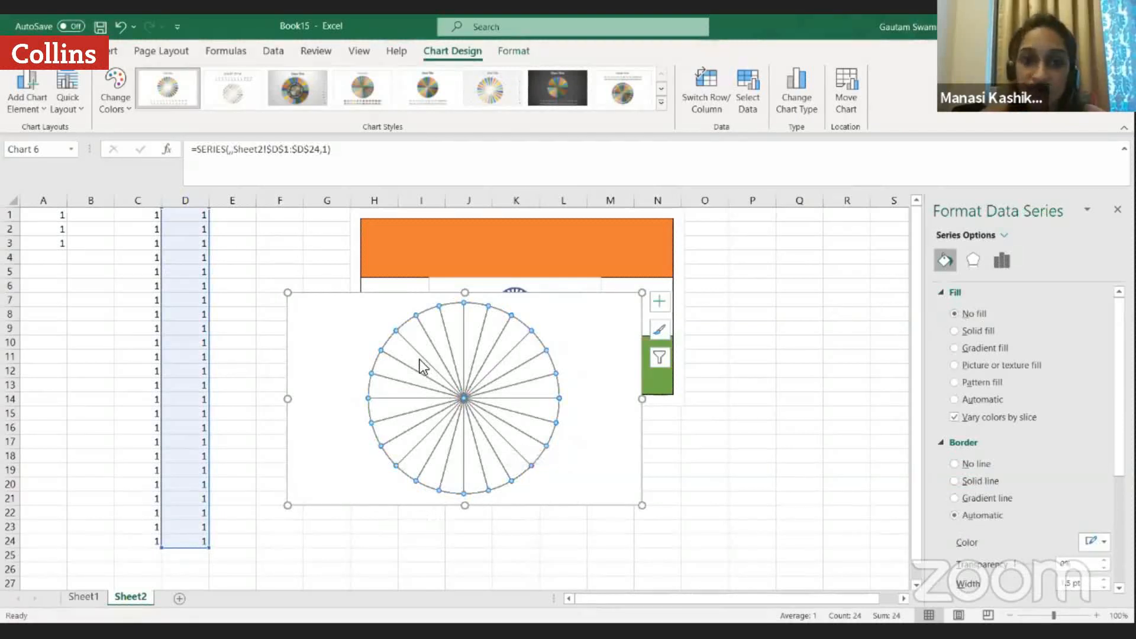
Give the pie slices a solid border line in a darker blue theme colour.
{"action": "double_click", "coordinate": [469, 406]}
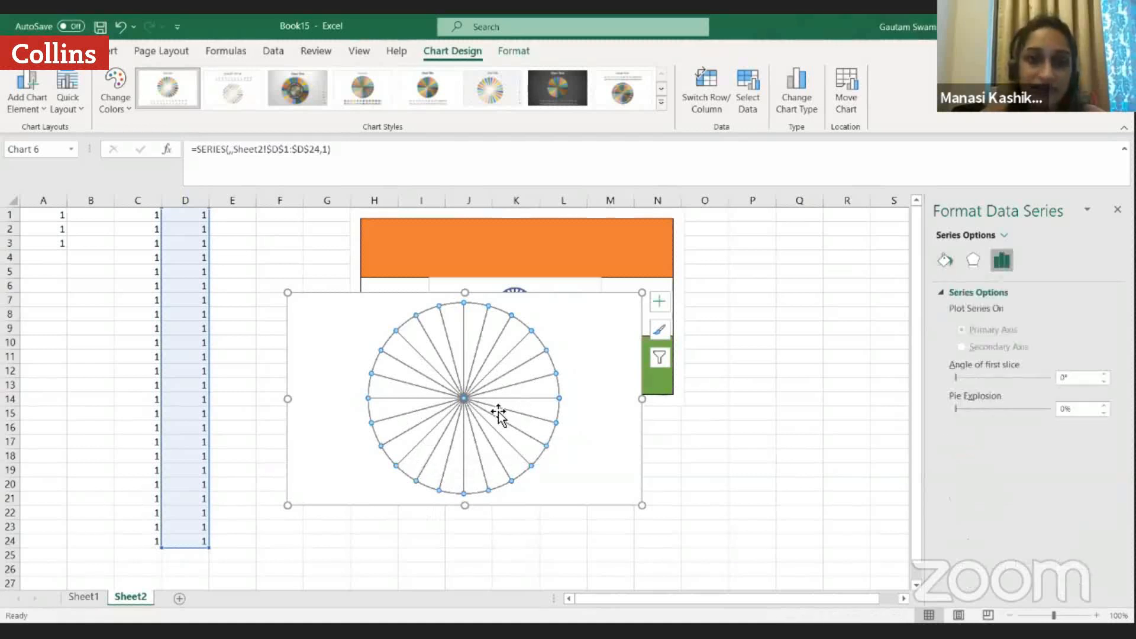
{"action": "left_click", "coordinate": [943, 258]}
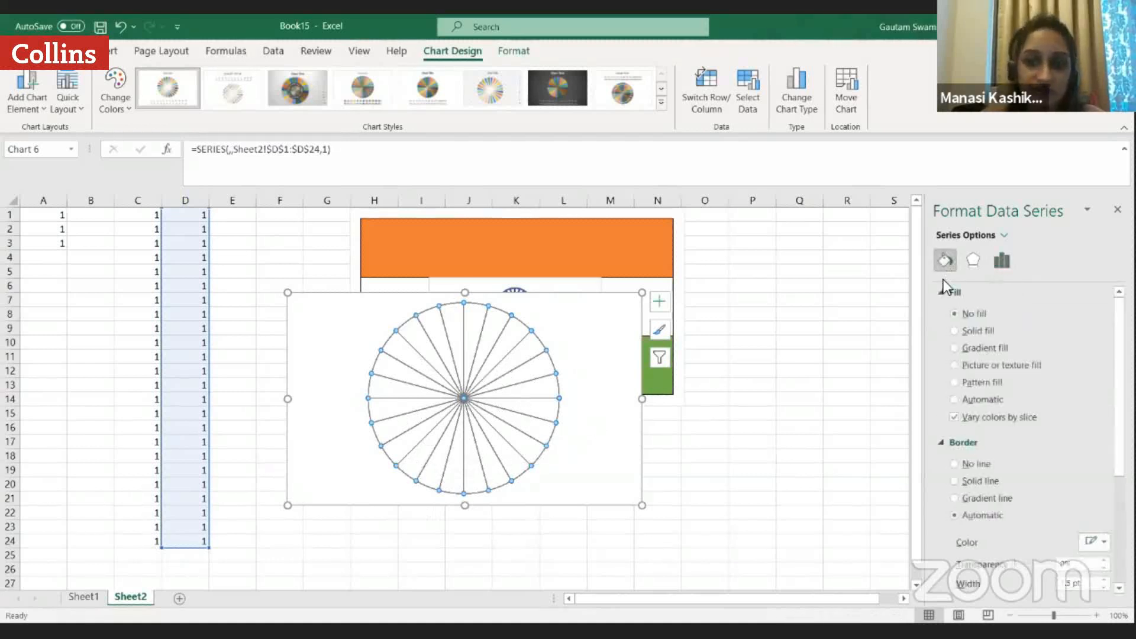
{"action": "left_click", "coordinate": [956, 481]}
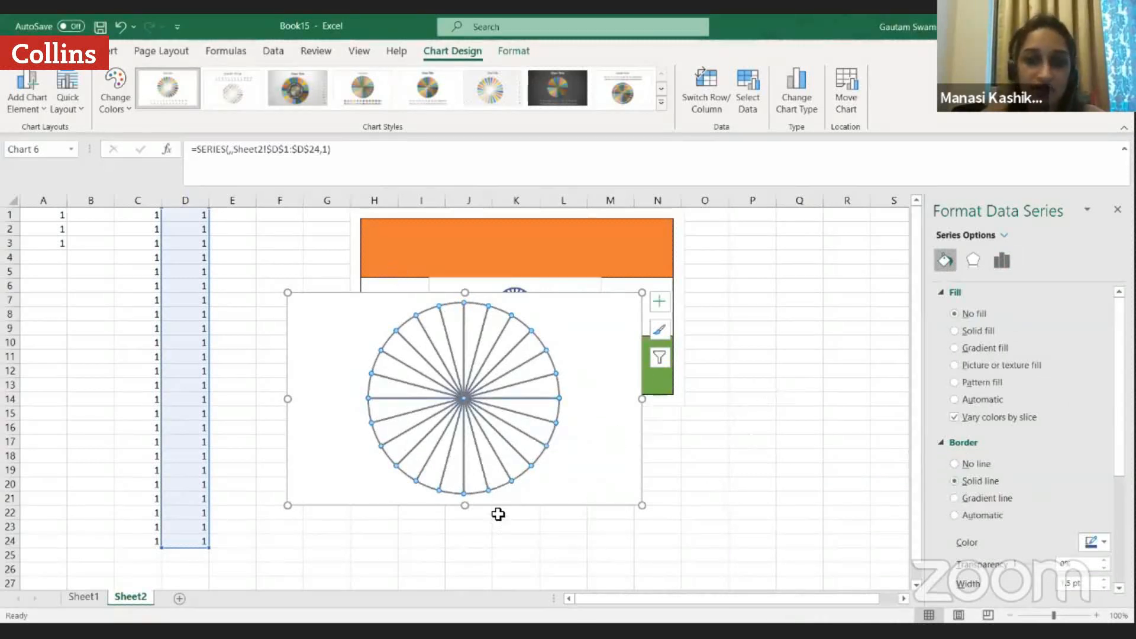
{"action": "left_click", "coordinate": [1098, 541]}
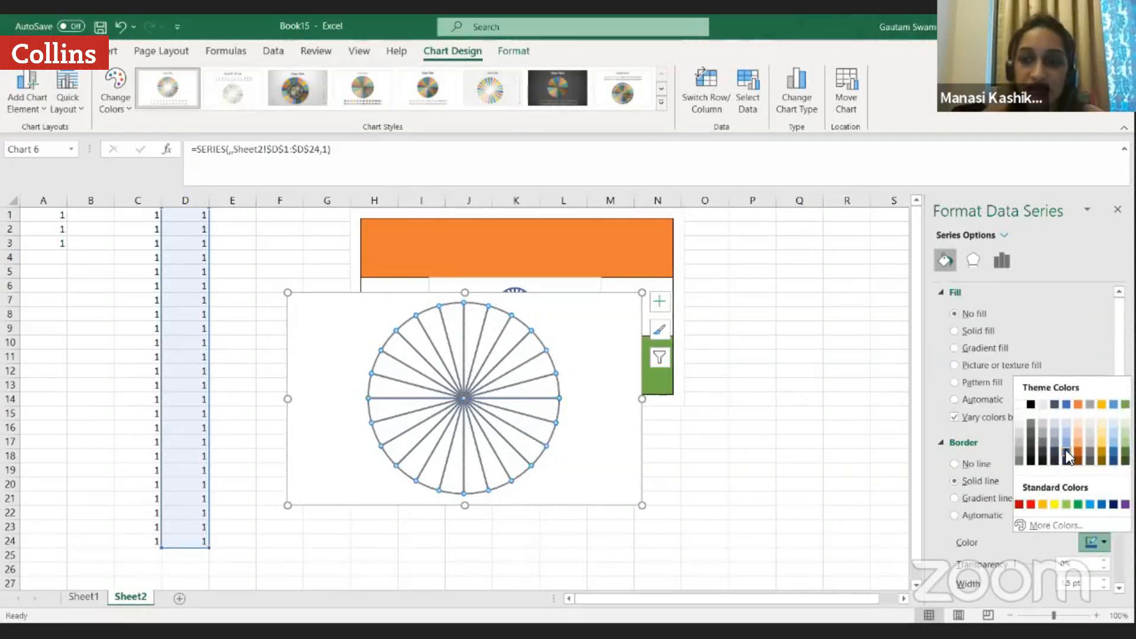
{"action": "left_click", "coordinate": [1066, 451]}
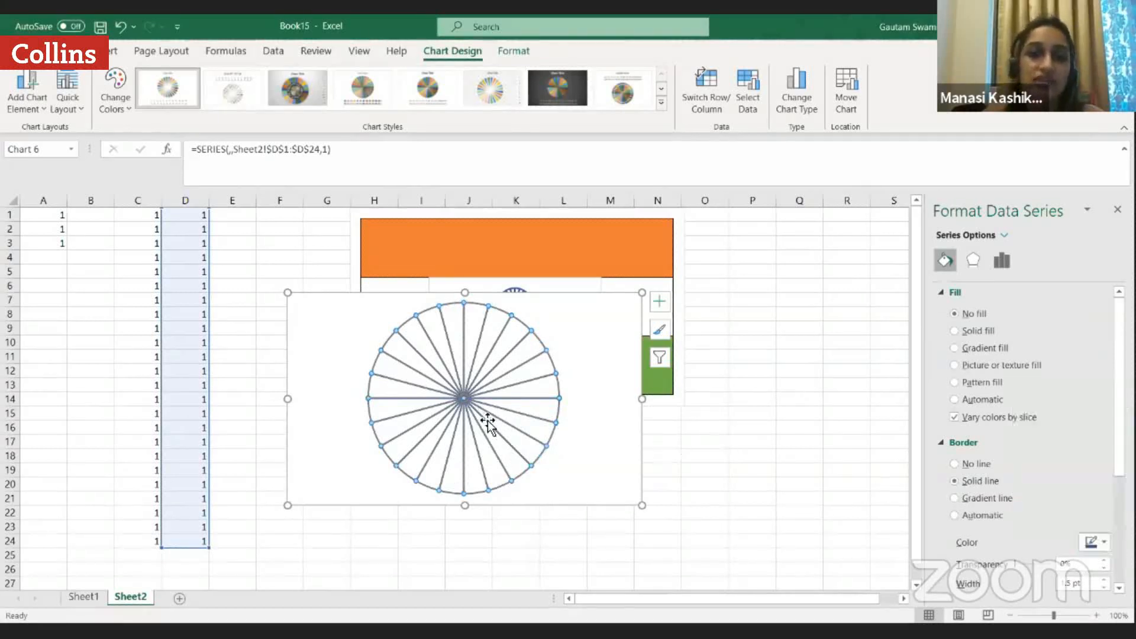
{"action": "key", "text": "Escape"}
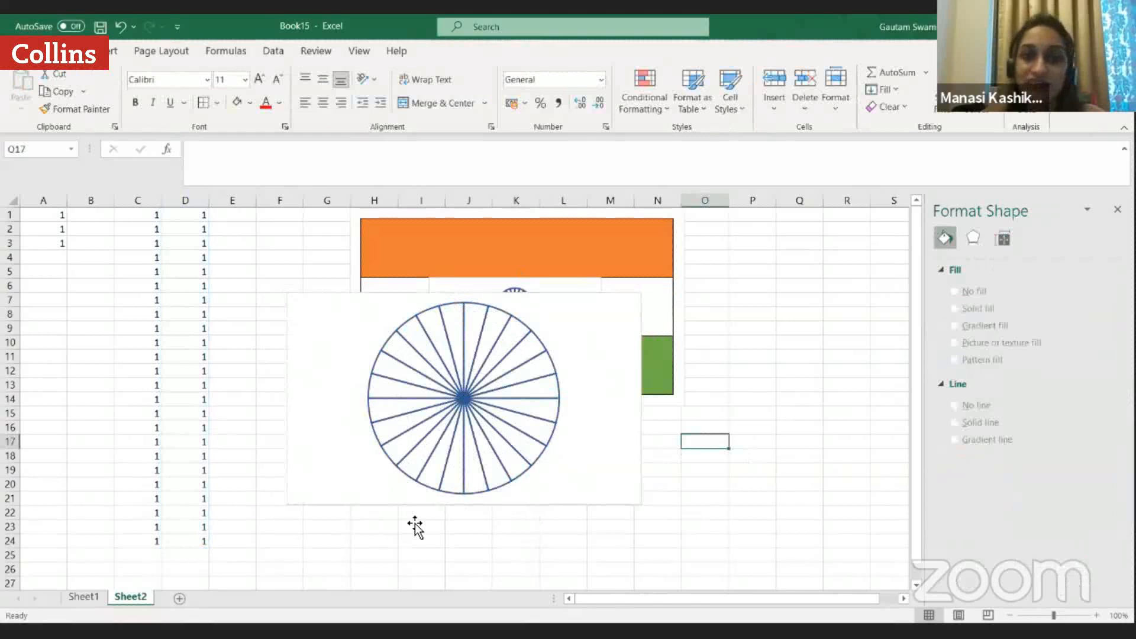
Shrink the large 24-spoke pie chart overlapping the flag and delete it from the sheet.
{"action": "left_click", "coordinate": [290, 502]}
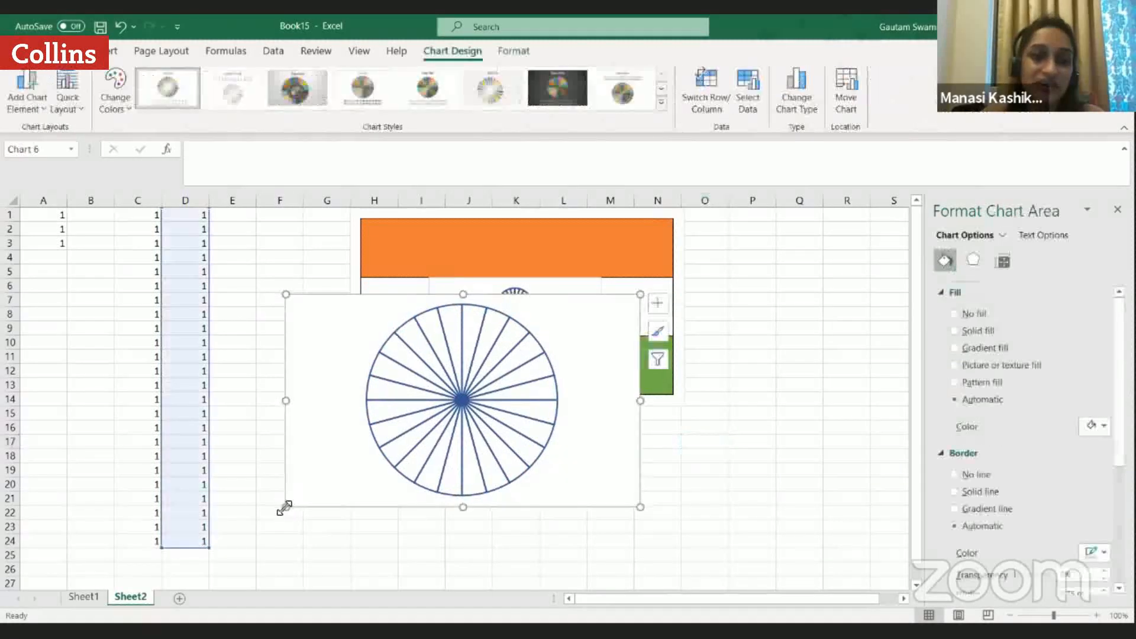
{"action": "left_click_drag", "start_coordinate": [330, 480], "coordinate": [355, 477]}
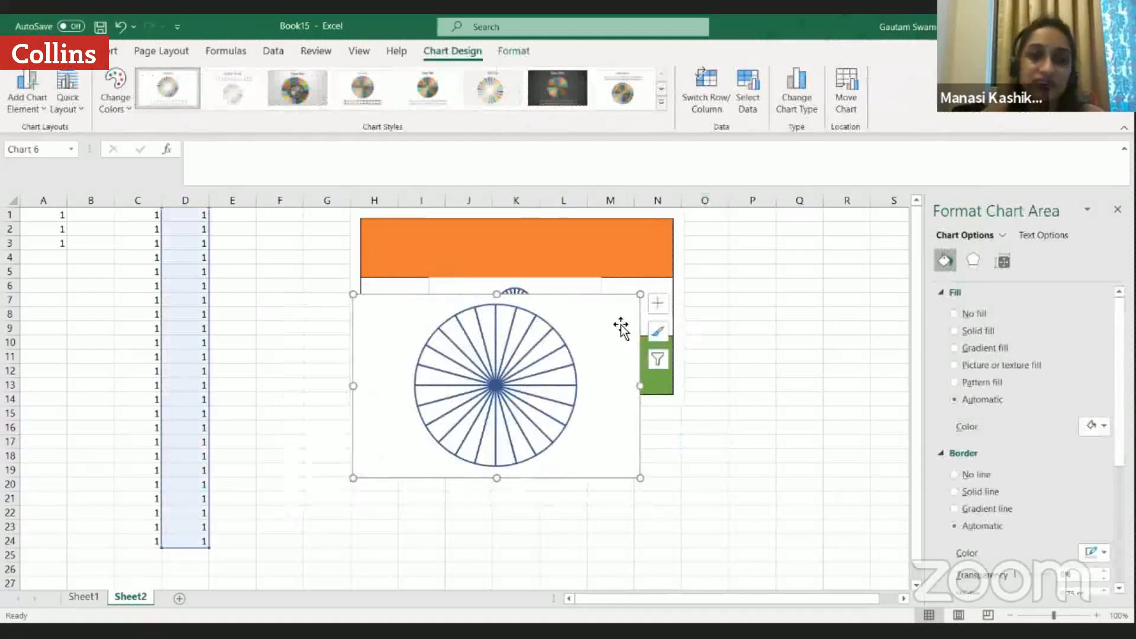
{"action": "key", "text": "Delete"}
Remove the wheel chart's area border with No line and shrink the chart slightly to fit inside the flag's white stripe.
{"action": "left_click", "coordinate": [580, 314]}
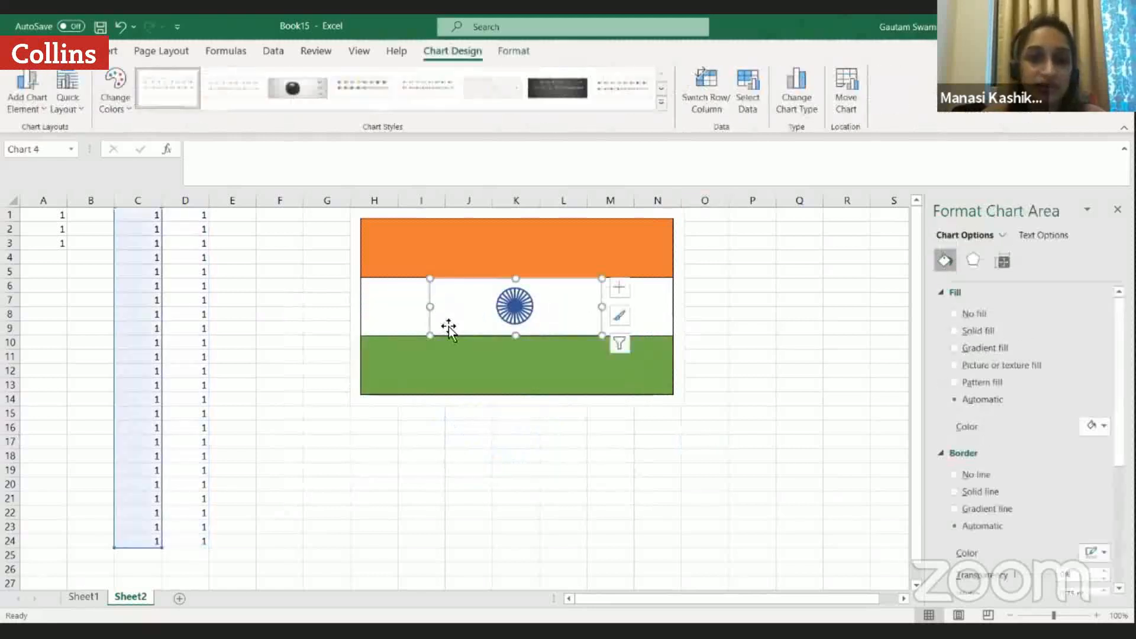
{"action": "left_click", "coordinate": [602, 316]}
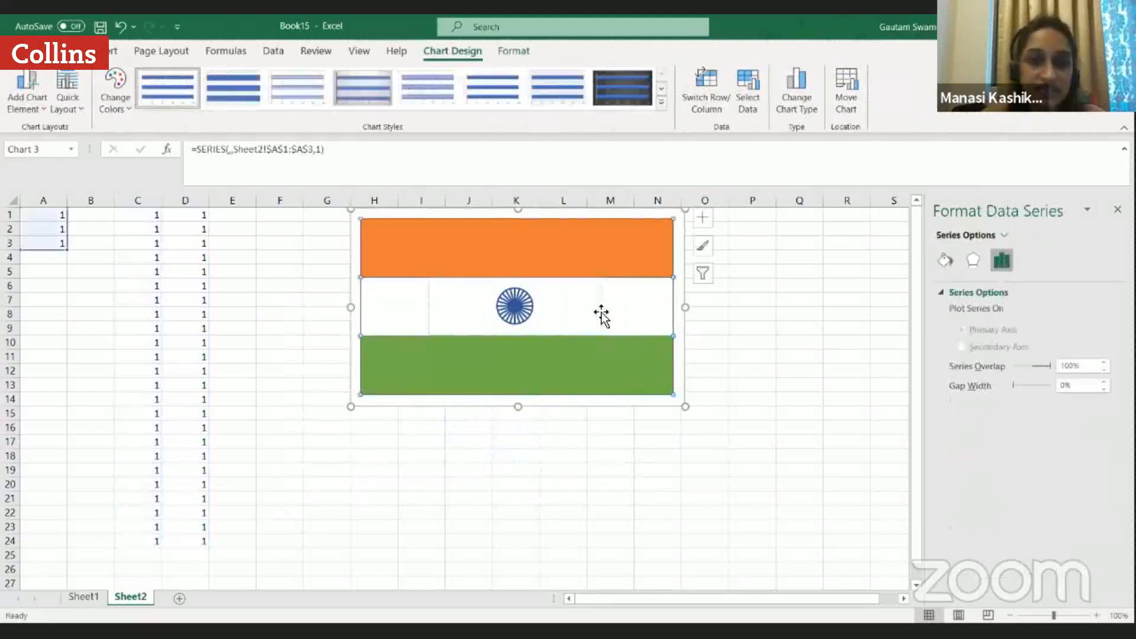
{"action": "left_click", "coordinate": [591, 307]}
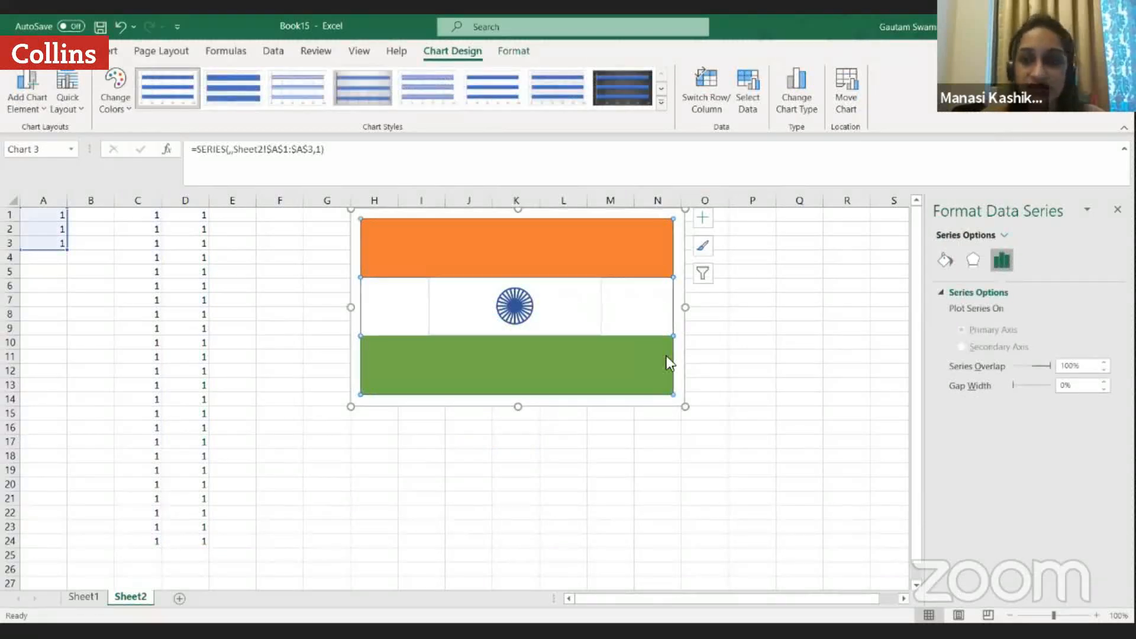
{"action": "scroll", "coordinate": [1041, 532], "scroll_direction": "down", "scroll_amount": 1}
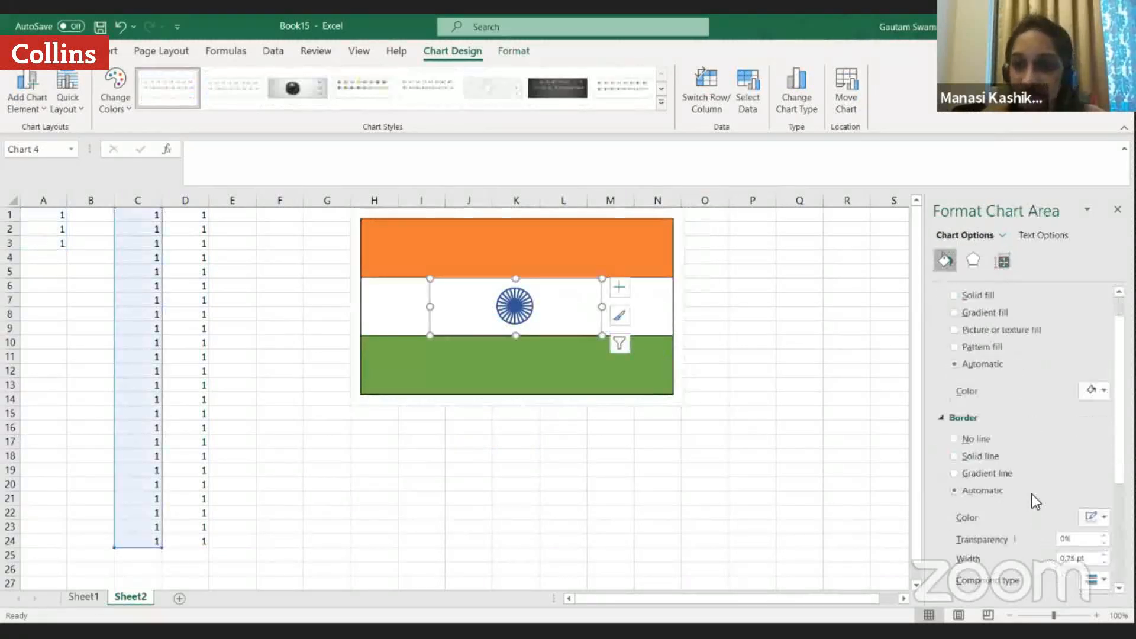
{"action": "left_click", "coordinate": [954, 442]}
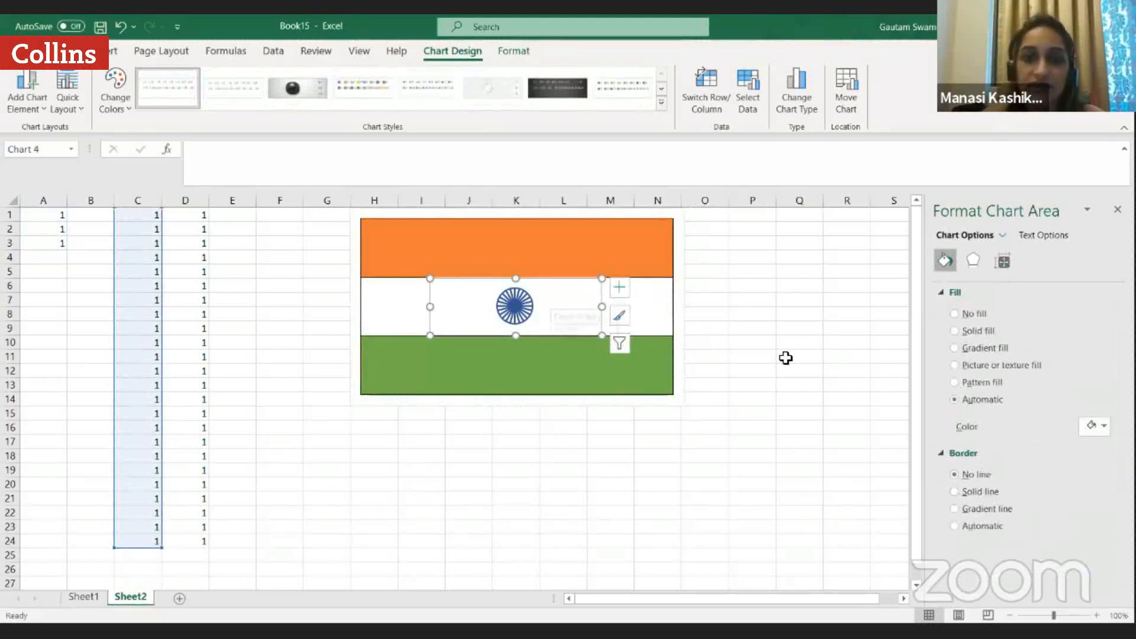
{"action": "left_click", "coordinate": [752, 328]}
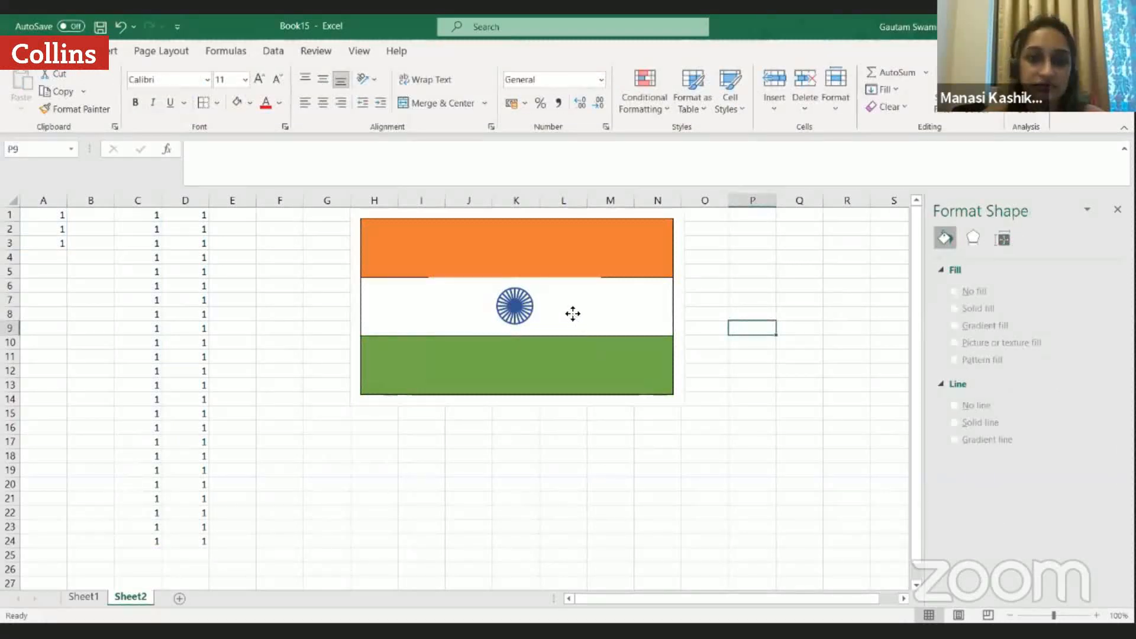
{"action": "left_click", "coordinate": [601, 285]}
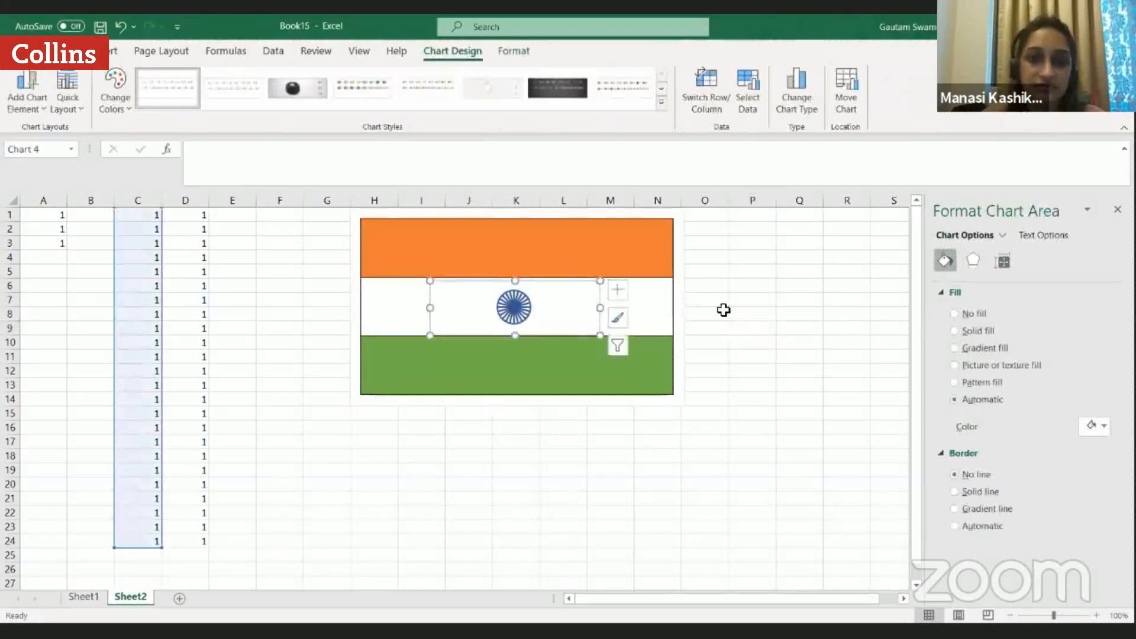
{"action": "left_click", "coordinate": [755, 313]}
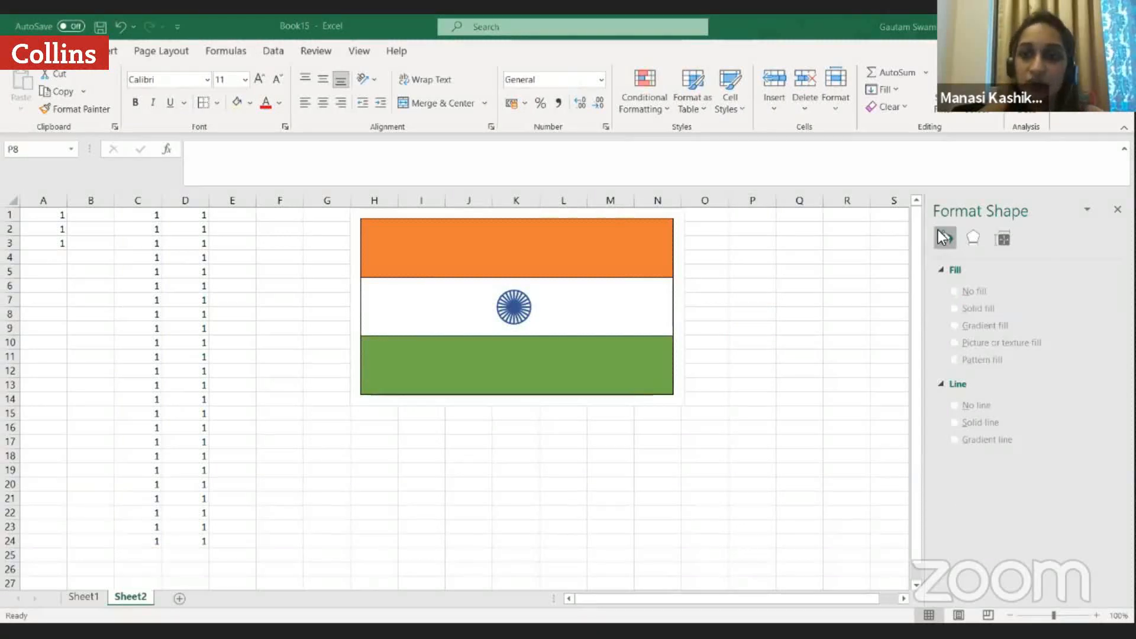
Examine the fill and border settings of the wheel's data series, with No fill selected.
{"action": "left_click", "coordinate": [359, 241]}
{"action": "left_click", "coordinate": [516, 300]}
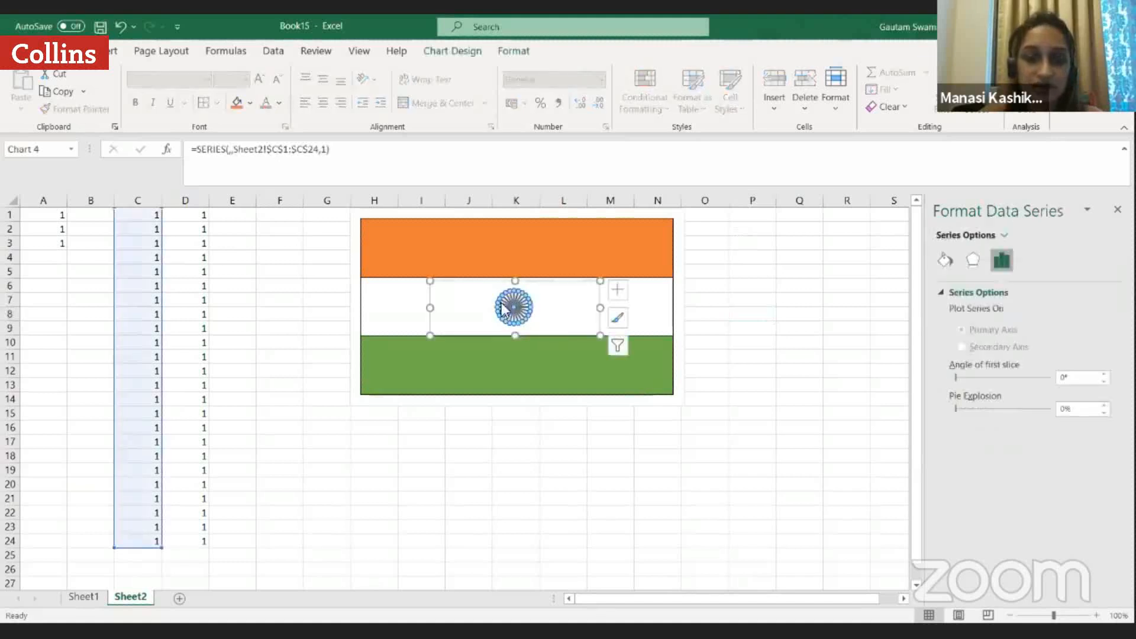
{"action": "left_click", "coordinate": [942, 262]}
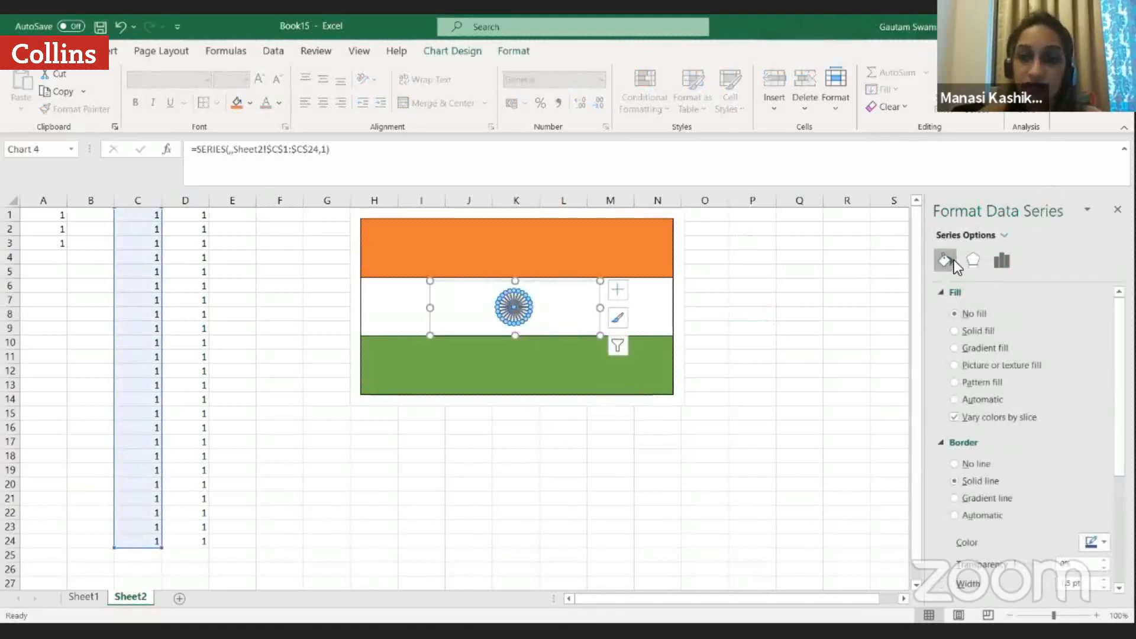
{"action": "left_click", "coordinate": [954, 314]}
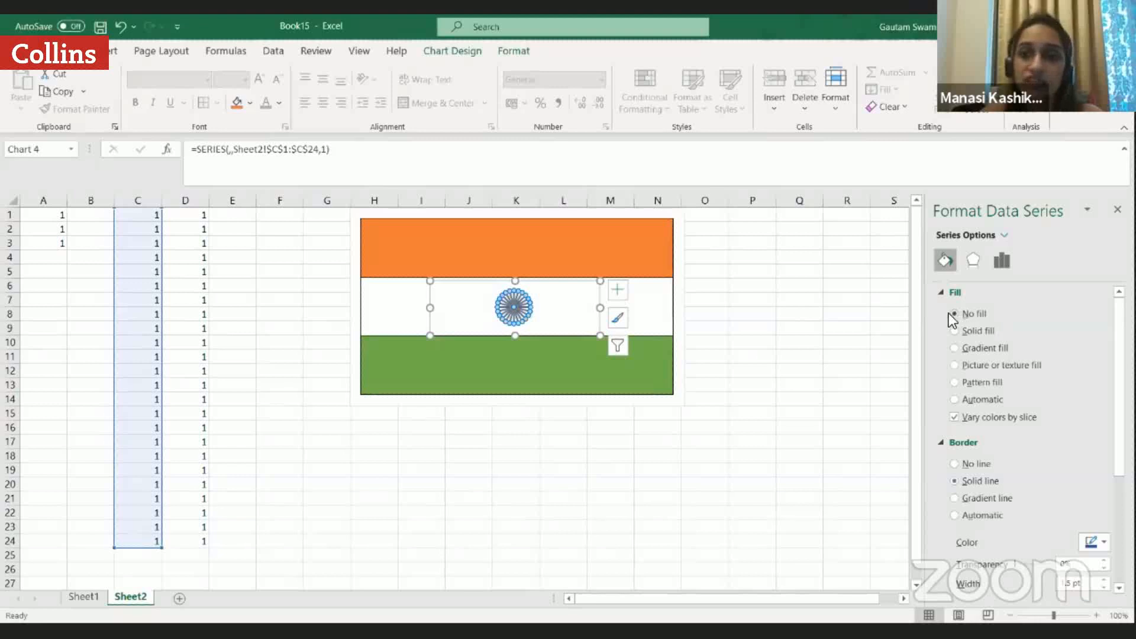
{"action": "left_click", "coordinate": [766, 340]}
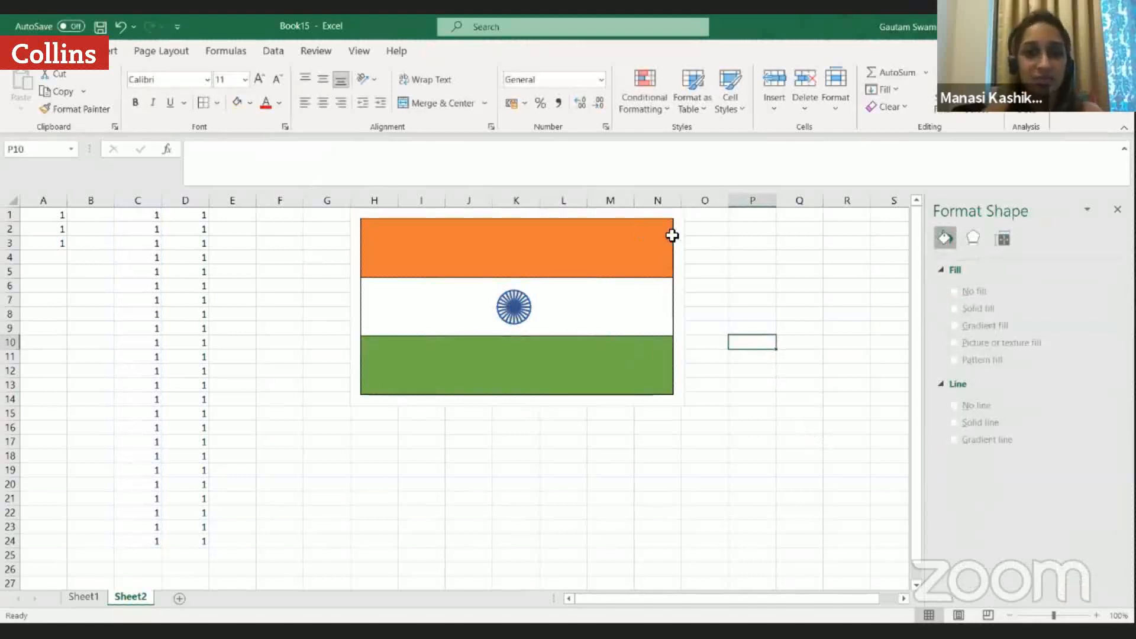
{"action": "left_click", "coordinate": [791, 293]}
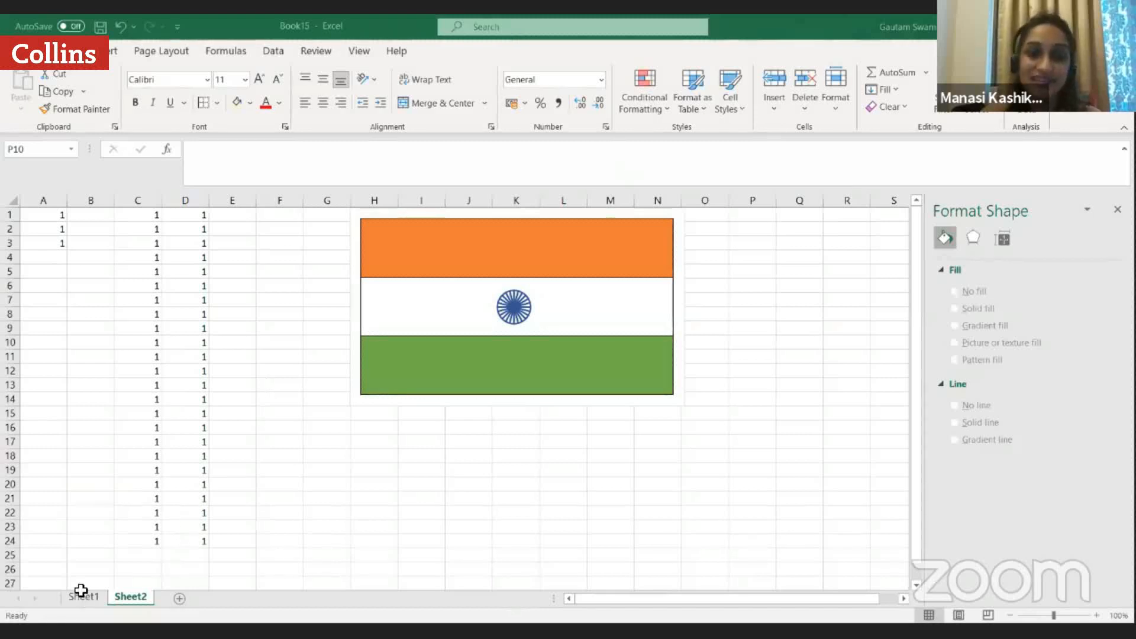
On Sheet1, enlarge the tricolour stripes chart from its lower-left corner to reach column G and row 24.
{"action": "key", "text": "ctrl+Page_Up"}
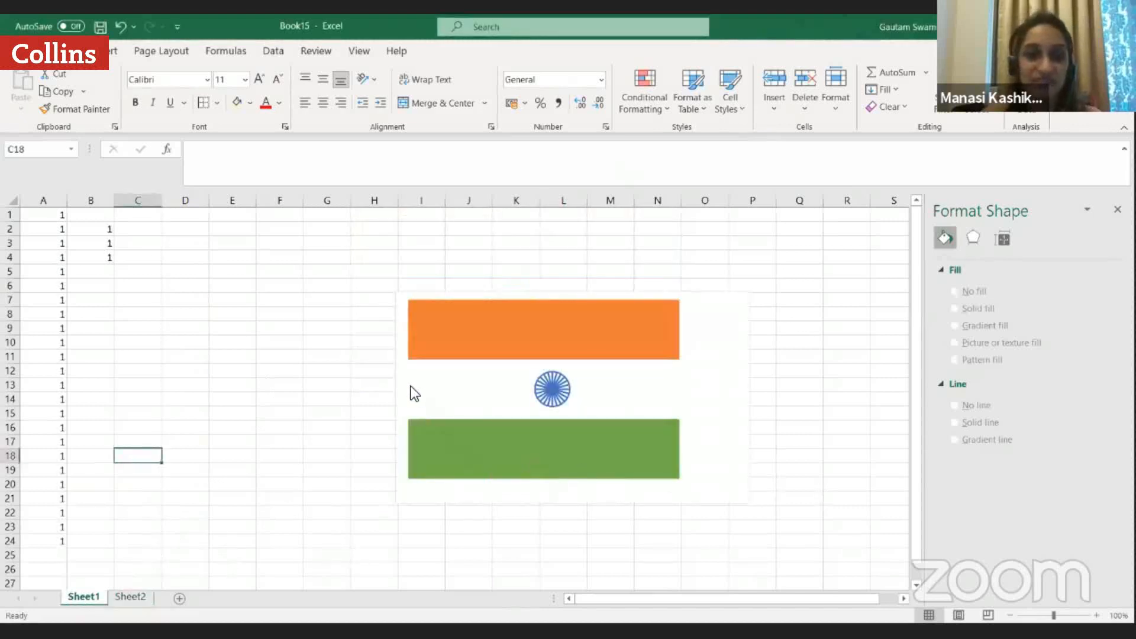
{"action": "left_click", "coordinate": [419, 476]}
{"action": "left_click", "coordinate": [419, 470]}
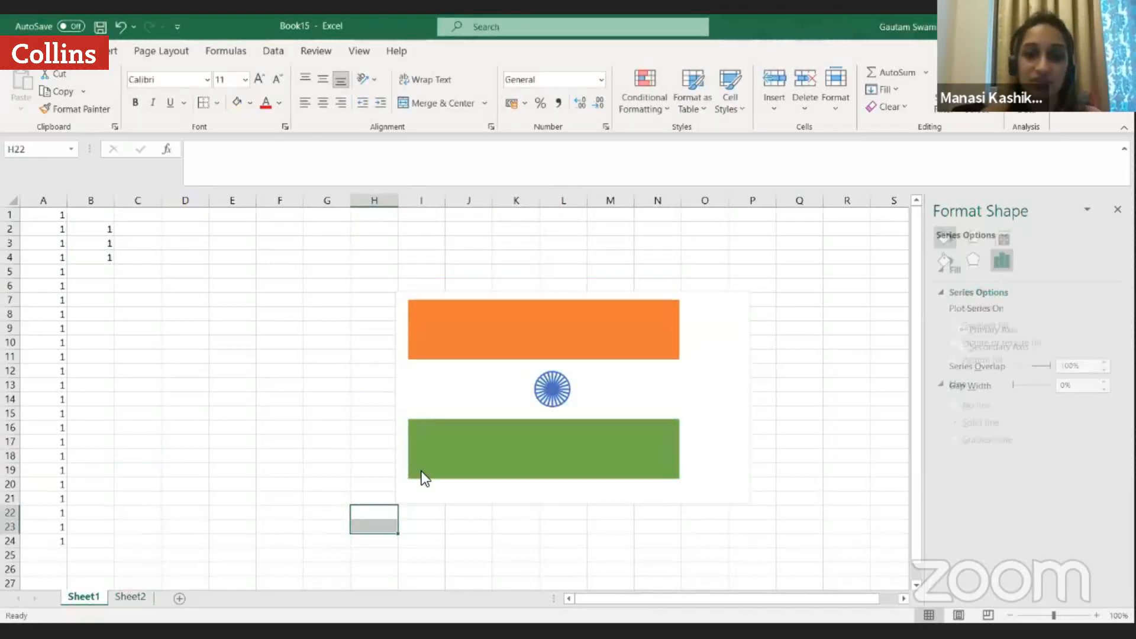
{"action": "left_click", "coordinate": [397, 505]}
{"action": "left_click_drag", "start_coordinate": [397, 505], "coordinate": [305, 554]}
Reposition and resize the wheel chart on Sheet1 to fit the white band between the orange and green stripes.
{"action": "mouse_move", "coordinate": [586, 379]}
{"action": "left_mouse_down"}
{"action": "mouse_move", "coordinate": [526, 402]}
{"action": "mouse_move", "coordinate": [570, 380]}
{"action": "left_mouse_up"}
{"action": "left_click_drag", "start_coordinate": [431, 440], "coordinate": [422, 449]}
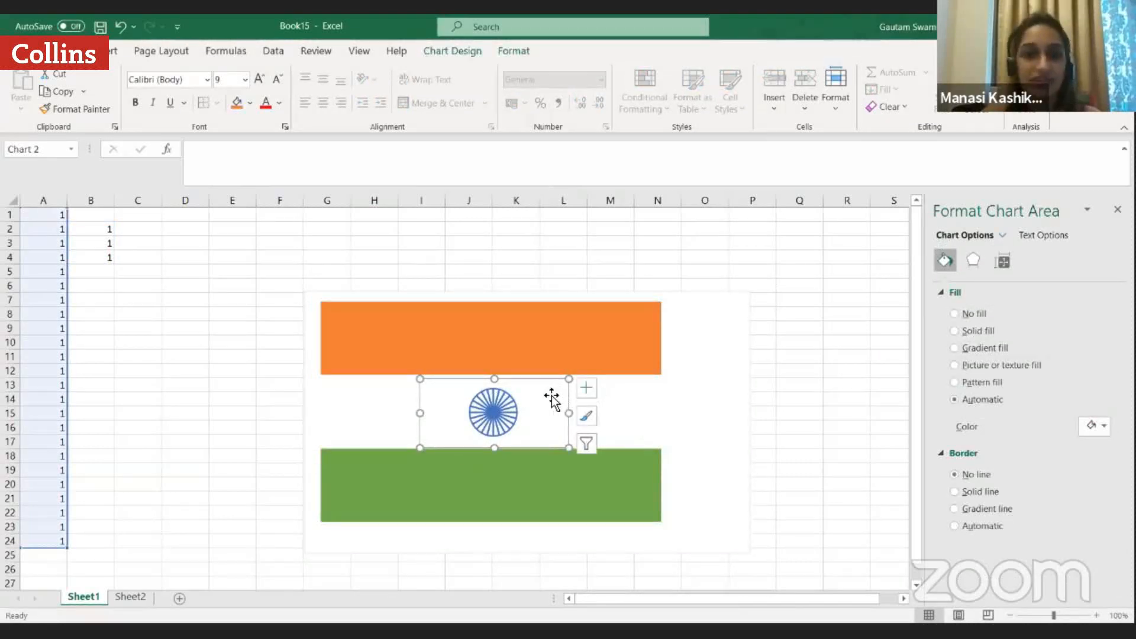
{"action": "left_click_drag", "start_coordinate": [421, 379], "coordinate": [395, 353]}
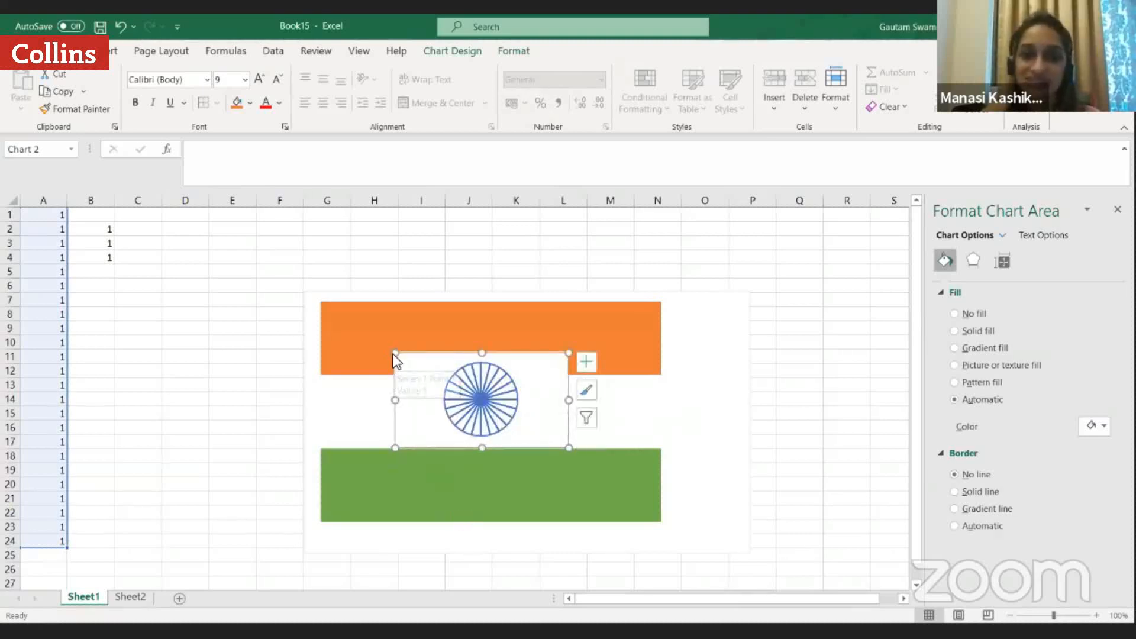
{"action": "left_click", "coordinate": [400, 367]}
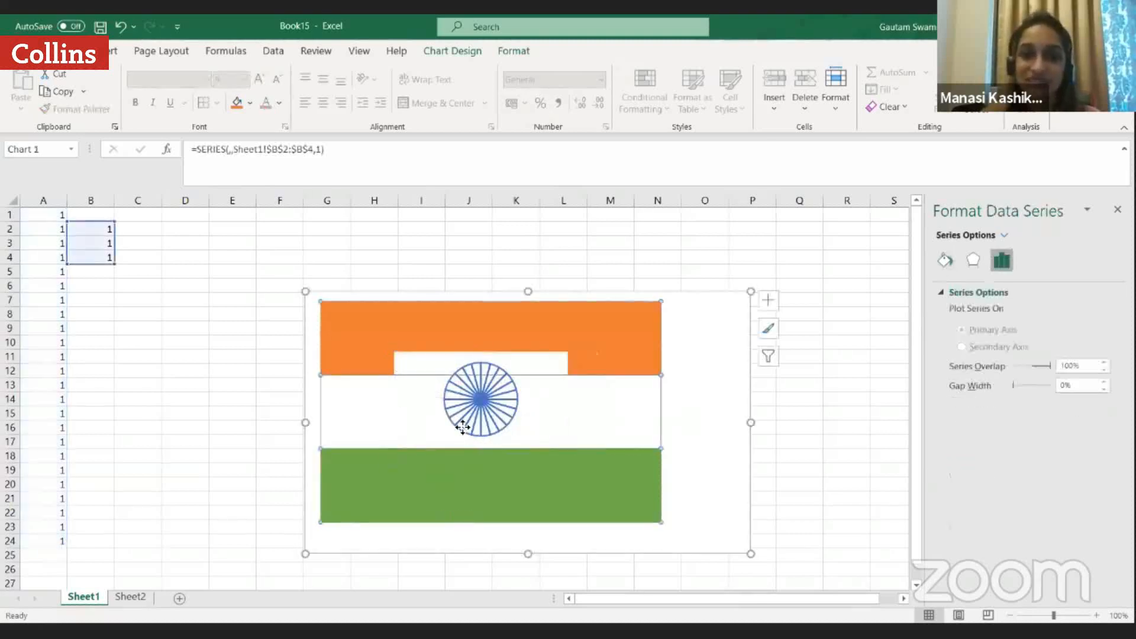
{"action": "left_click", "coordinate": [413, 365]}
{"action": "left_click_drag", "start_coordinate": [406, 379], "coordinate": [405, 376]}
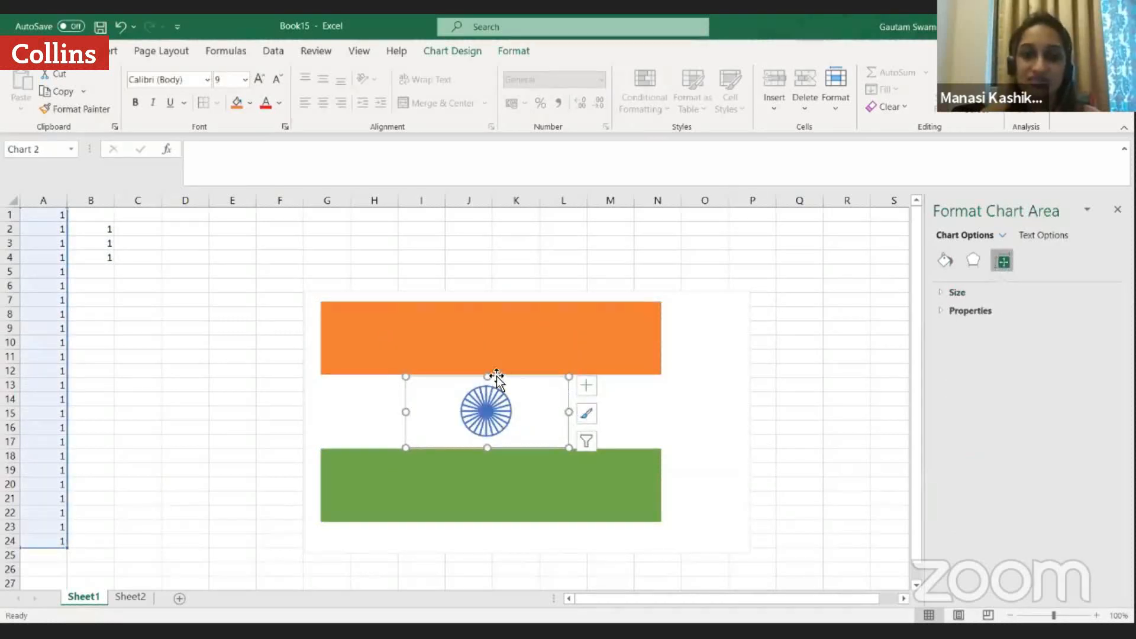
{"action": "left_click_drag", "start_coordinate": [487, 380], "coordinate": [487, 379]}
{"action": "left_click", "coordinate": [802, 455]}
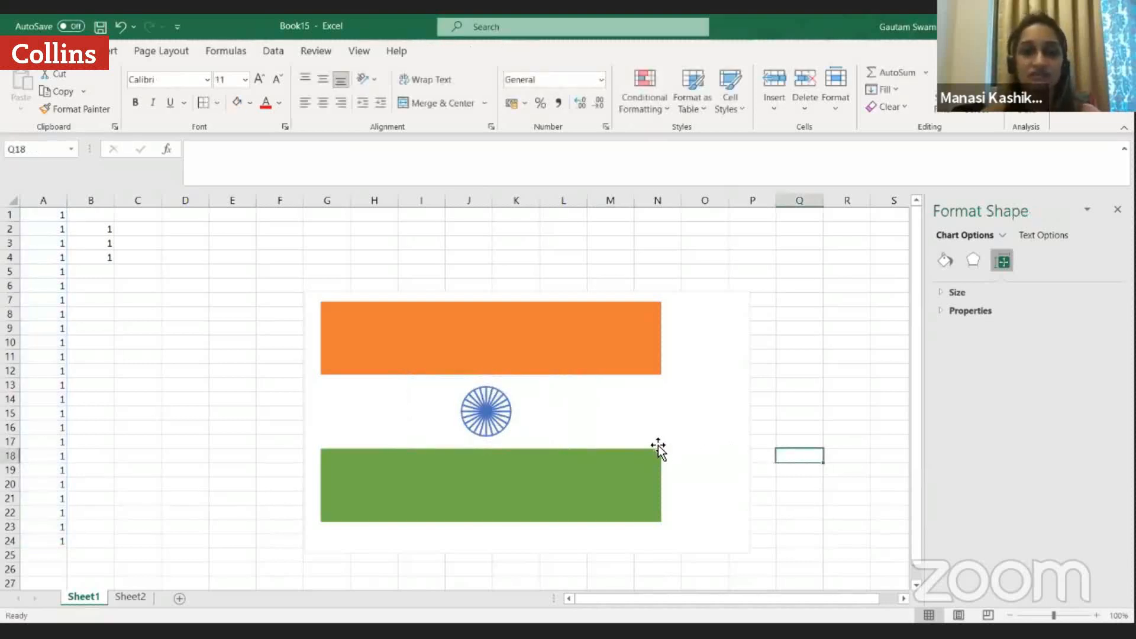
Examine the fill and border settings of the Sheet1 wheel's data series and of a single slice.
{"action": "left_click", "coordinate": [491, 427]}
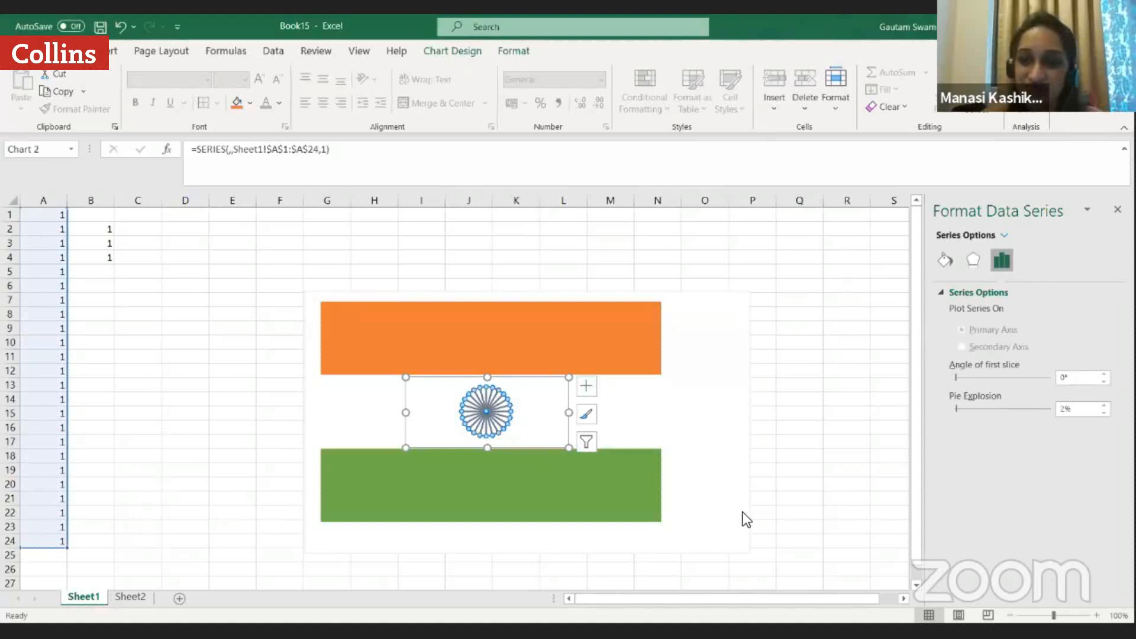
{"action": "left_click", "coordinate": [948, 260]}
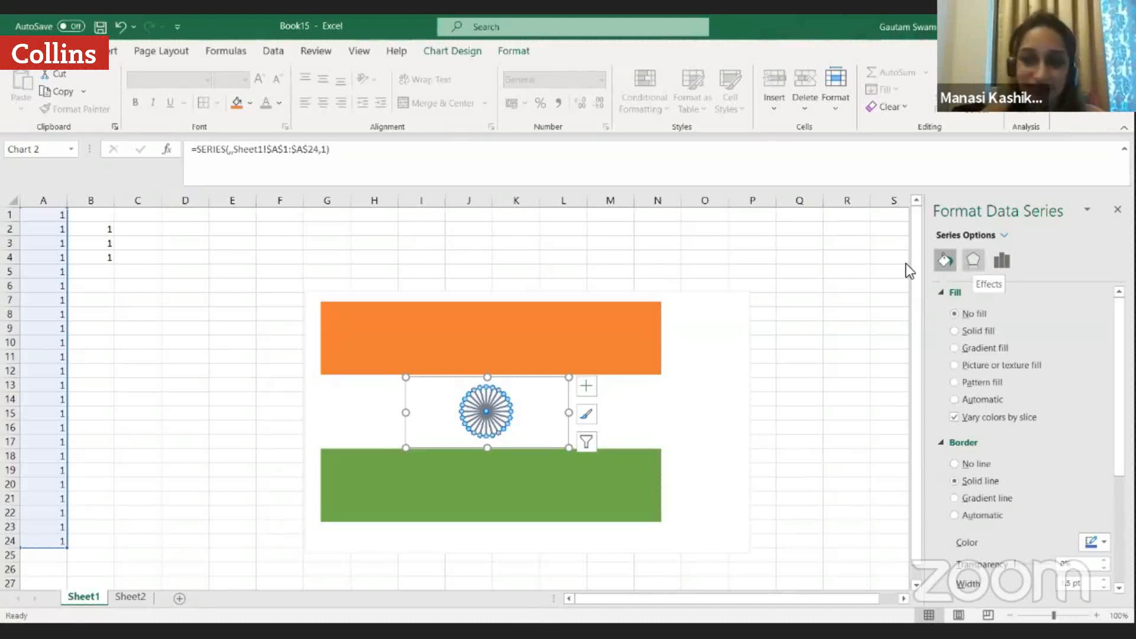
{"action": "left_click", "coordinate": [517, 383]}
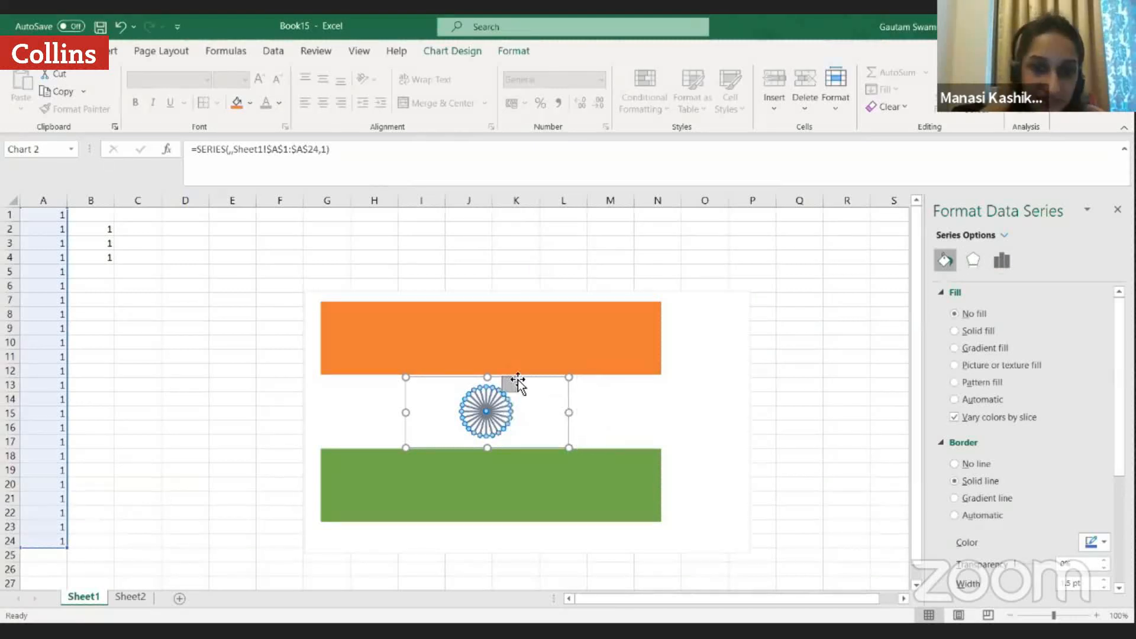
{"action": "left_click", "coordinate": [505, 427]}
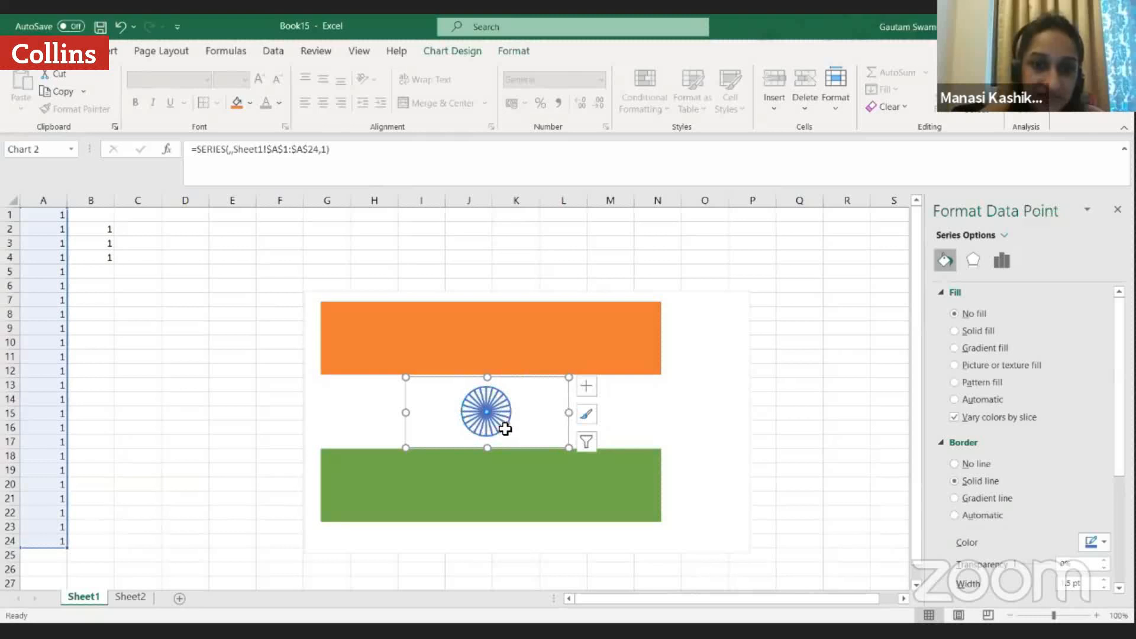
Adjust the solid border width of the Sheet1 wheel's data series and deselect the chart.
{"action": "double_click", "coordinate": [495, 411]}
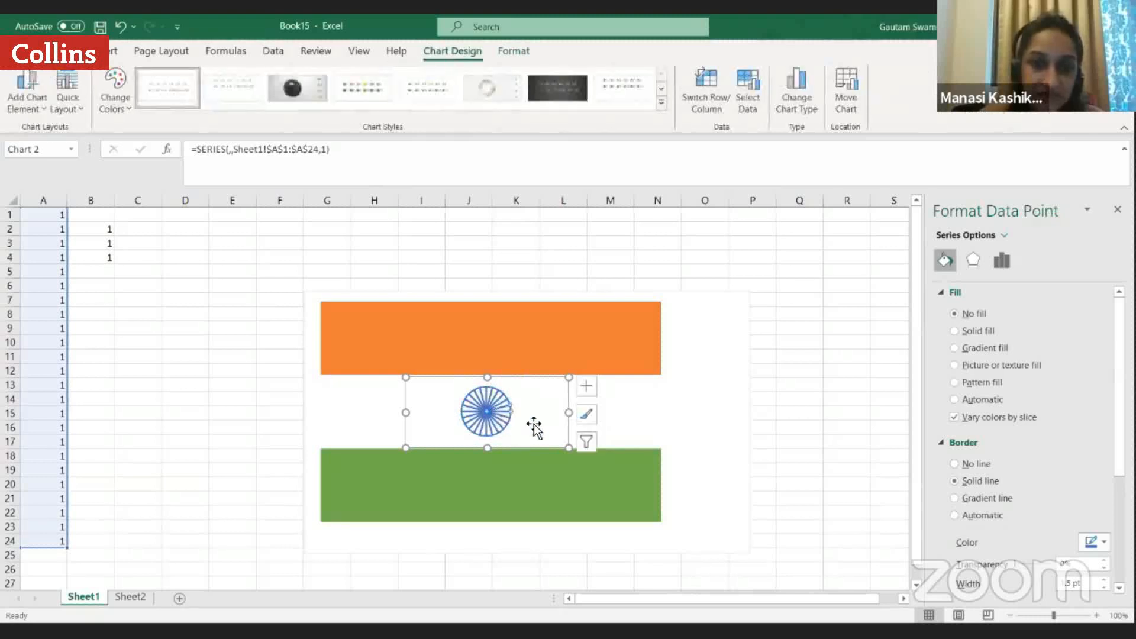
{"action": "left_click", "coordinate": [512, 434]}
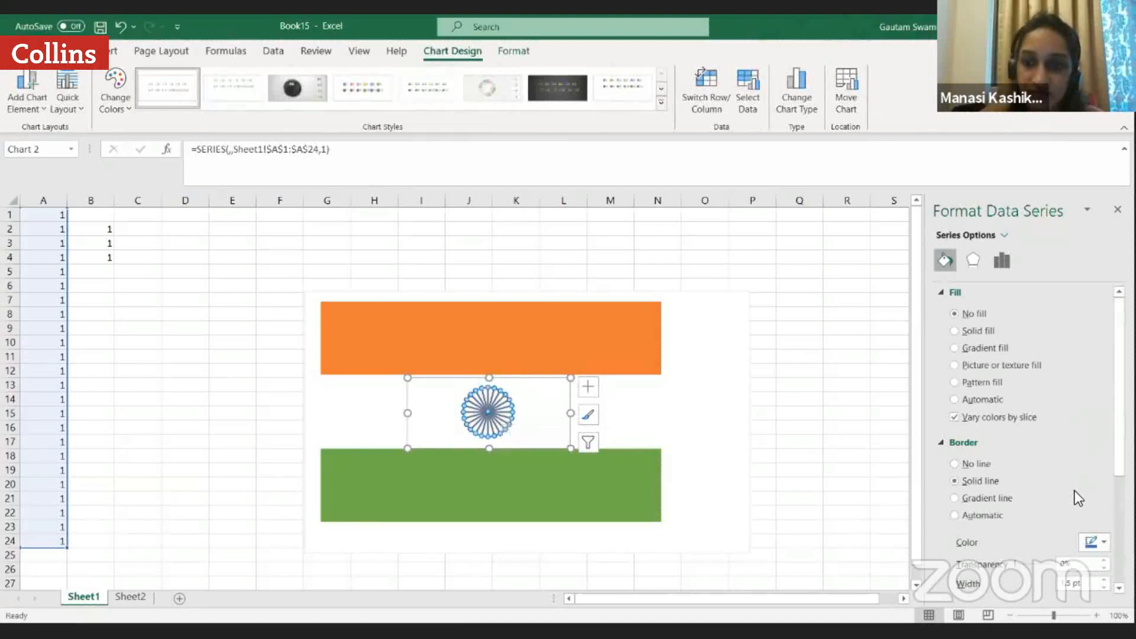
{"action": "left_click_drag", "start_coordinate": [1081, 584], "coordinate": [1048, 587]}
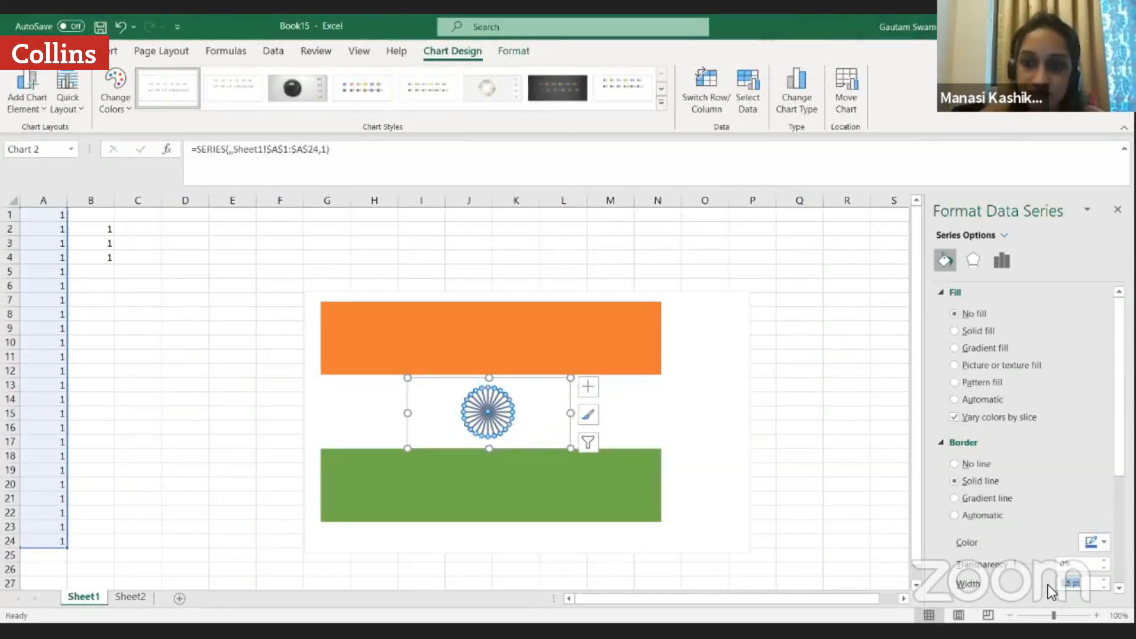
{"action": "type", "text": "3"}
{"action": "key", "text": "Return"}
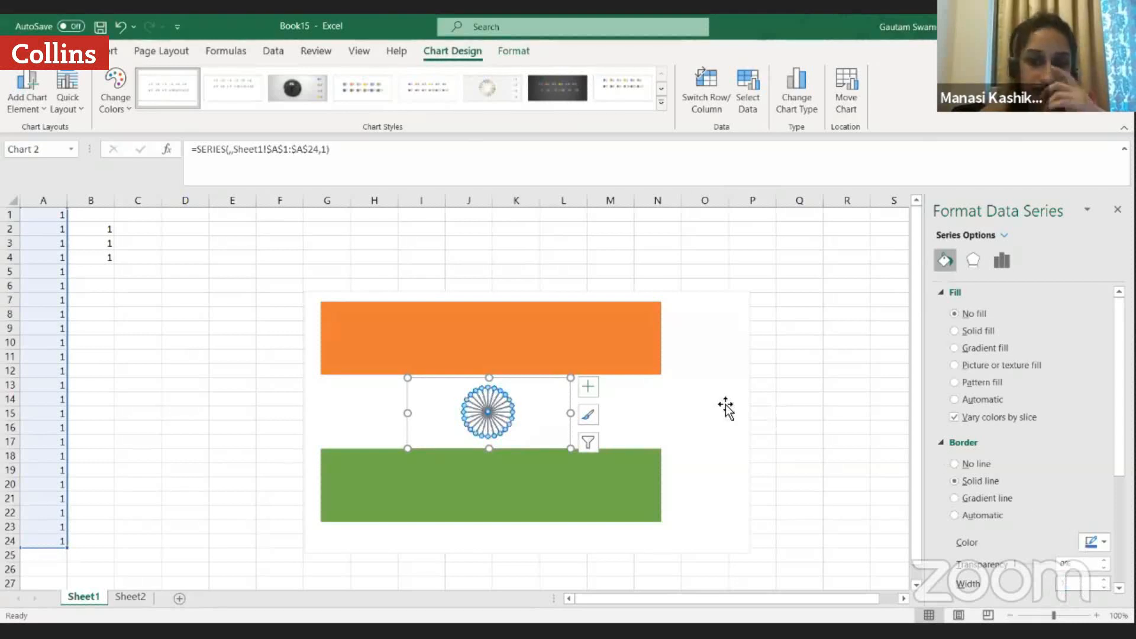
{"action": "left_click", "coordinate": [798, 399]}
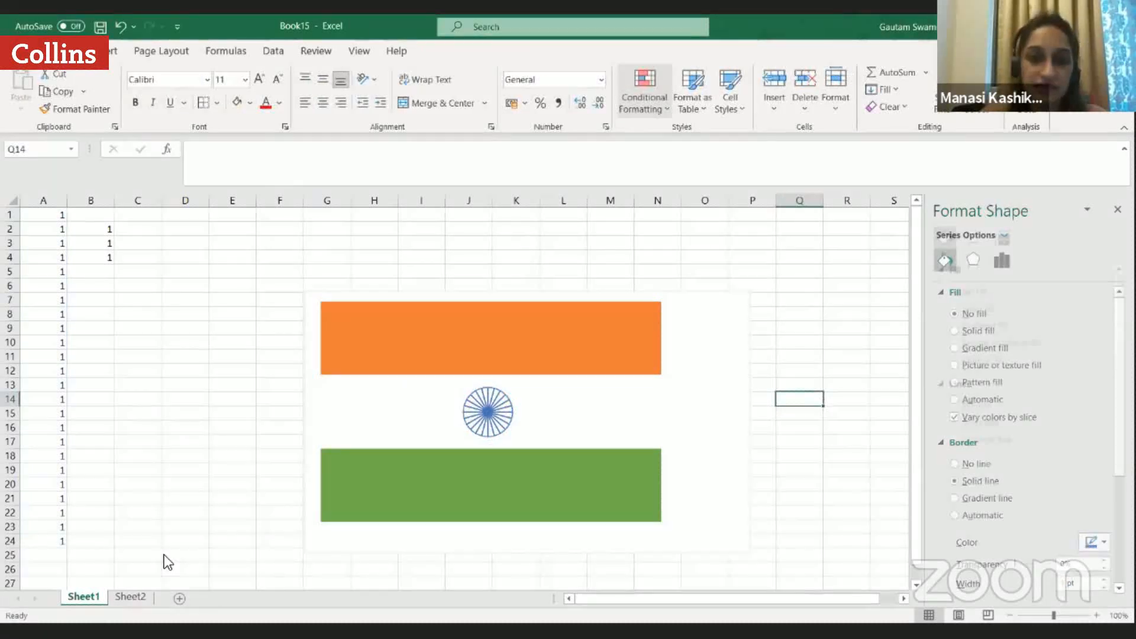
Switch to Sheet2 and examine the flag assembled from the stripes and wheel charts.
{"action": "key", "text": "ctrl+Page_Down"}
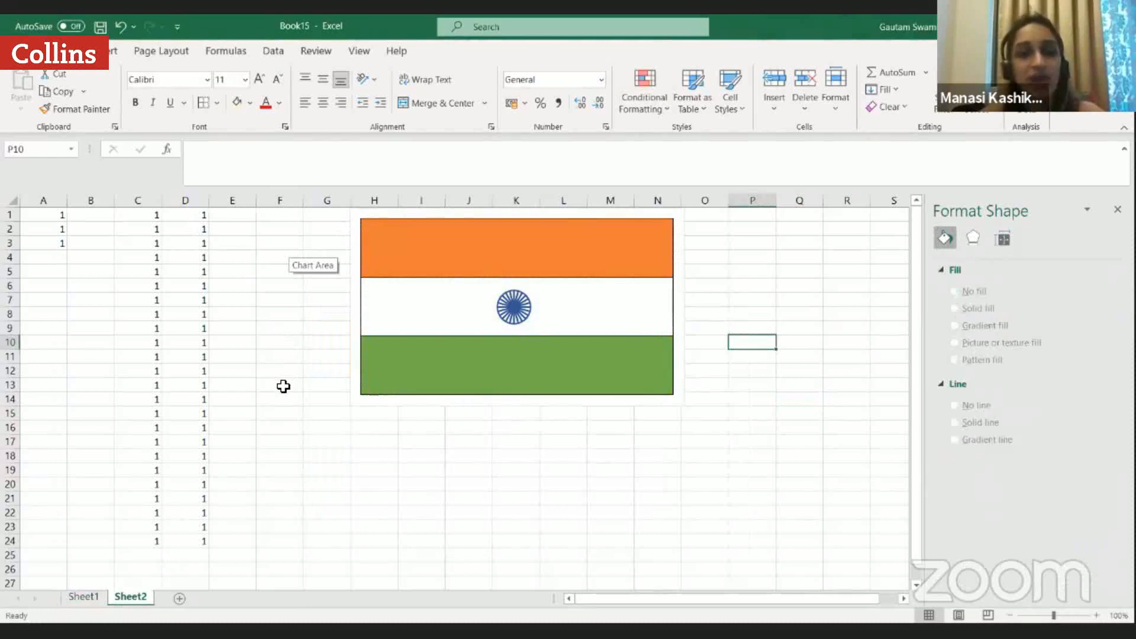
{"action": "scroll", "coordinate": [372, 335], "scroll_direction": "down", "scroll_amount": 1}
{"action": "scroll", "coordinate": [375, 331], "scroll_direction": "up", "scroll_amount": 1}
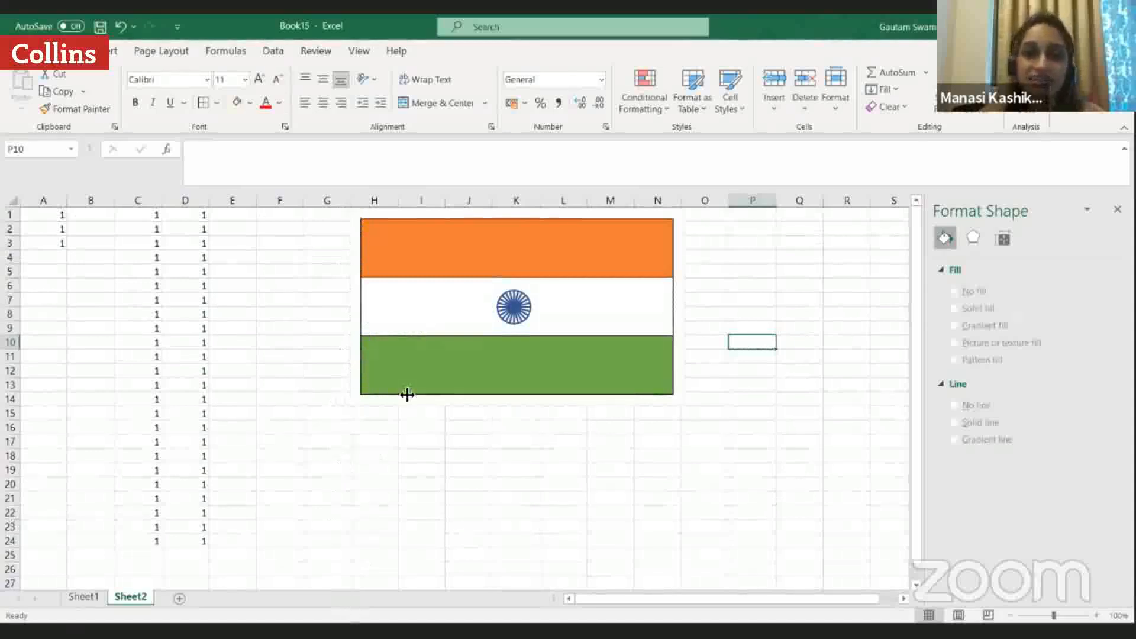
{"action": "left_click", "coordinate": [496, 179]}
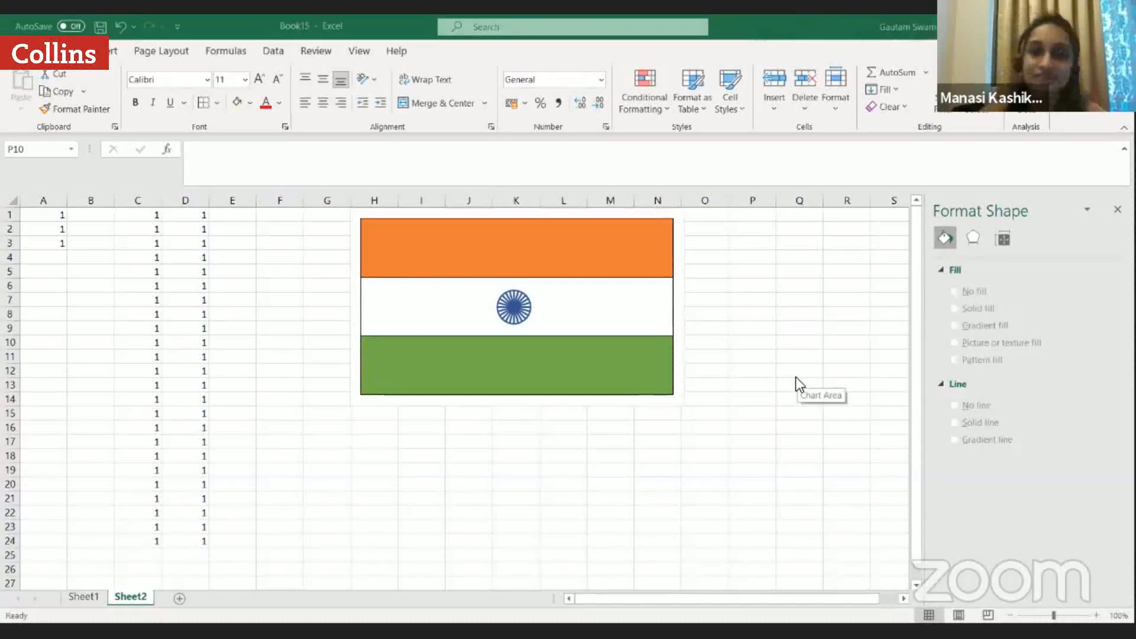
{"action": "scroll", "coordinate": [796, 378], "scroll_direction": "down", "scroll_amount": 2}
{"action": "scroll", "coordinate": [797, 382], "scroll_direction": "up", "scroll_amount": 2}
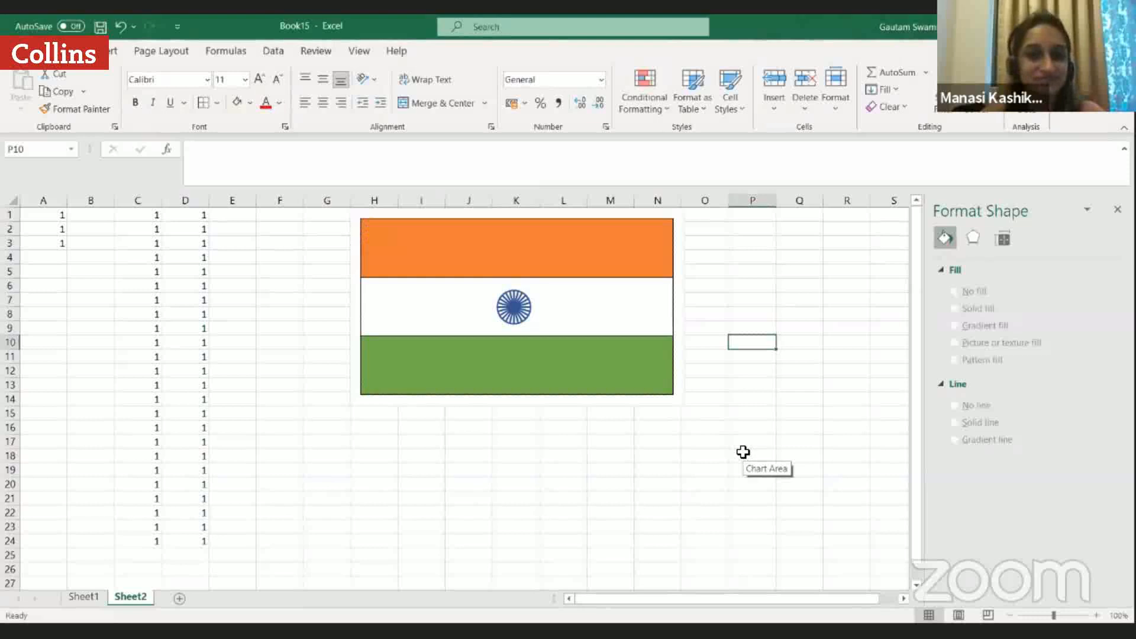
{"action": "left_click", "coordinate": [115, 52]}
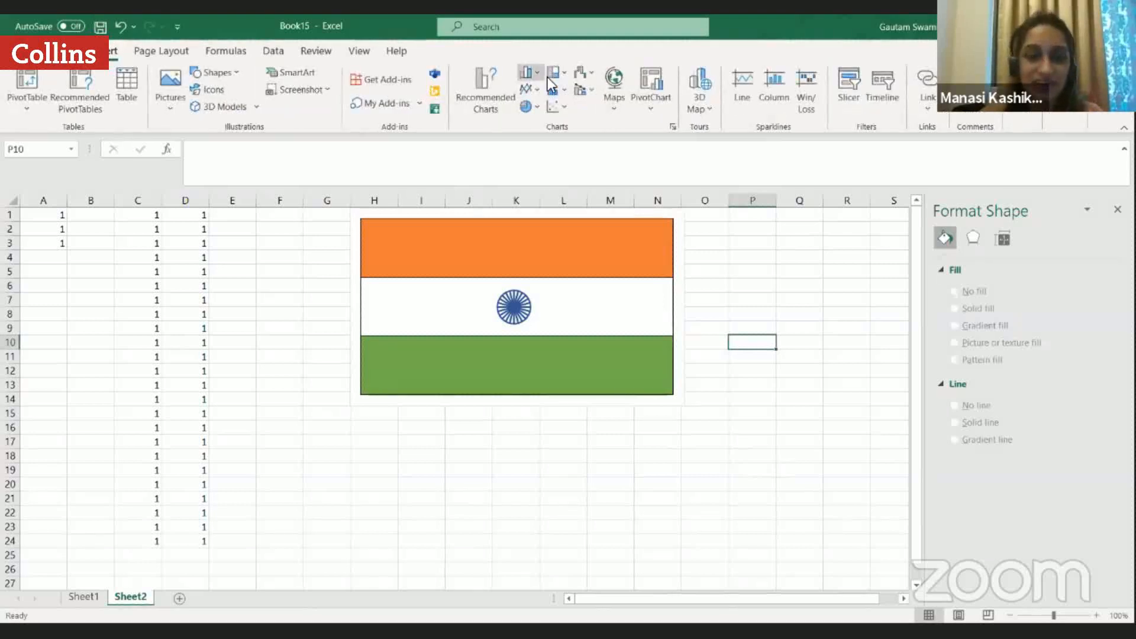
{"action": "left_click", "coordinate": [543, 76]}
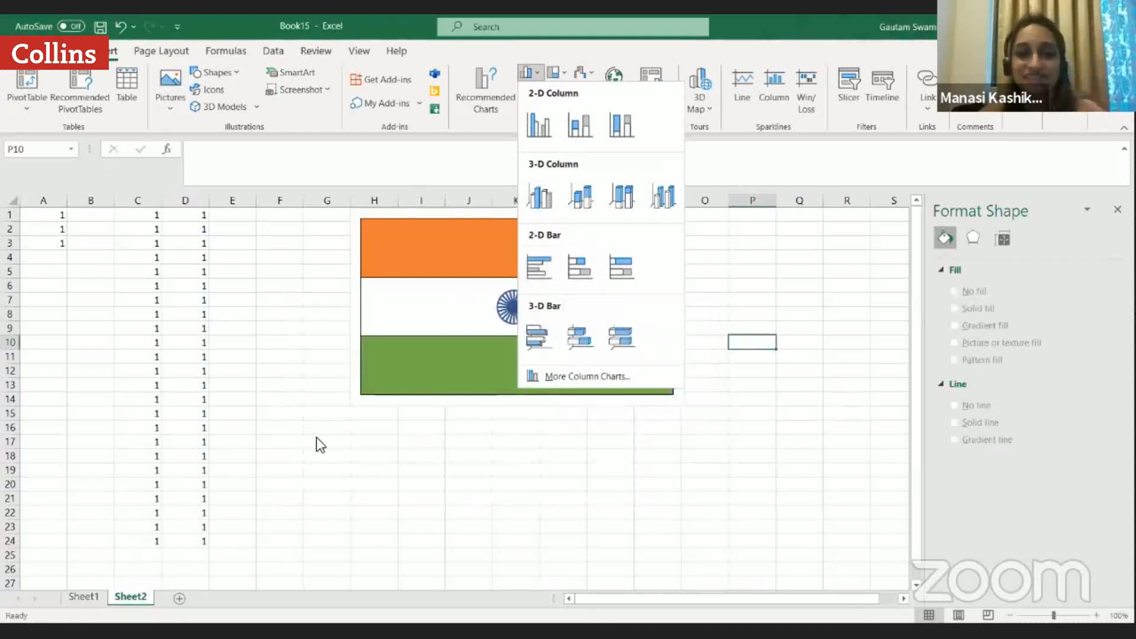
{"action": "left_click", "coordinate": [319, 444]}
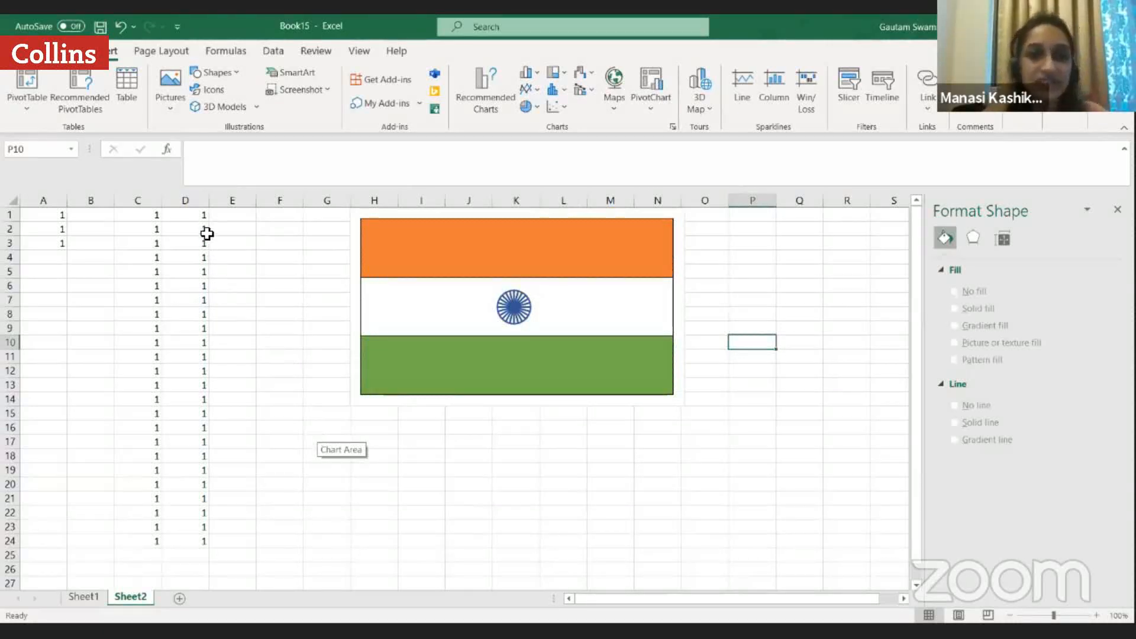
Copy the column of ones in D1:D24 on Sheet2 to column B, starting at B1.
{"action": "left_click_drag", "start_coordinate": [205, 217], "coordinate": [196, 543]}
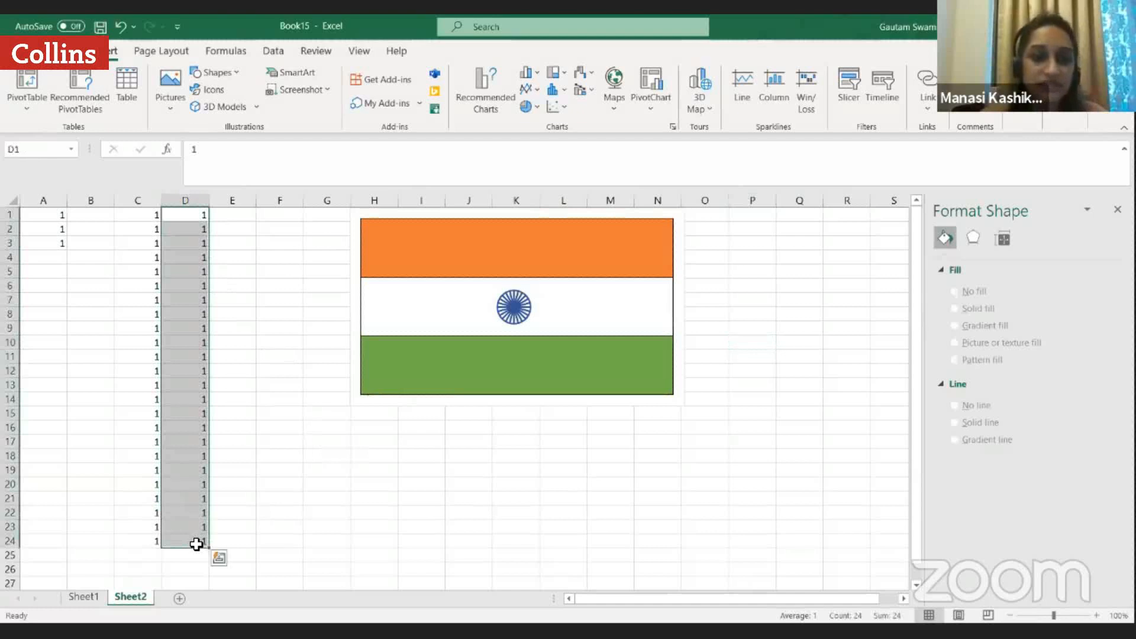
{"action": "key", "text": "ctrl+c"}
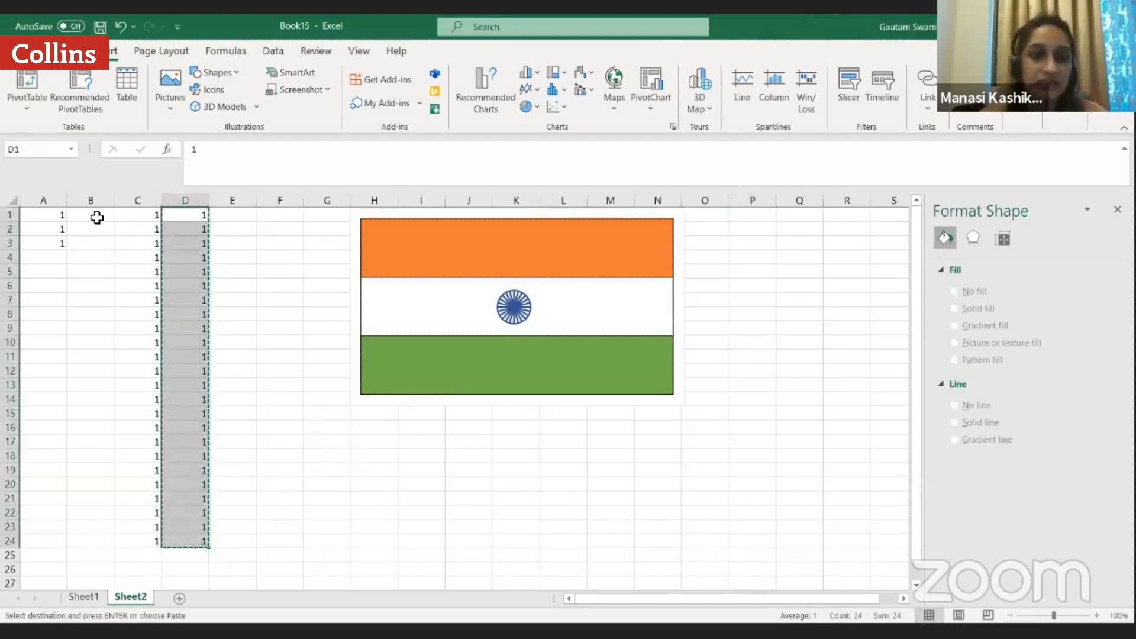
{"action": "left_click", "coordinate": [96, 216]}
{"action": "key", "text": "ctrl+v"}
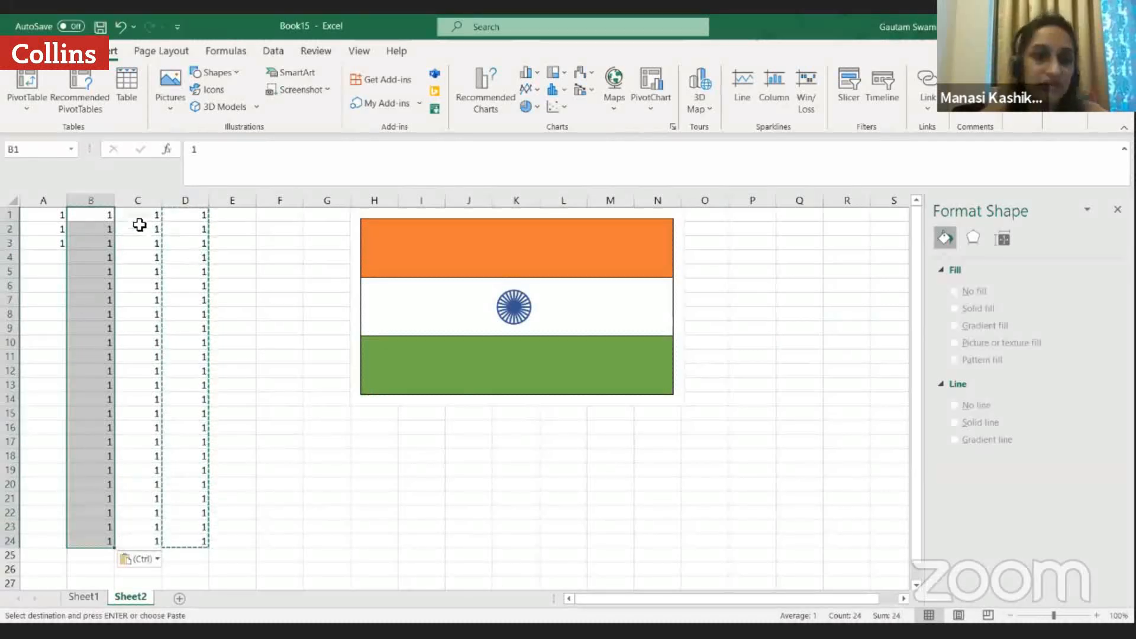
Extend the column of ones on Sheet2 by entering 1 in cells B25 and B26.
{"action": "left_click", "coordinate": [95, 556]}
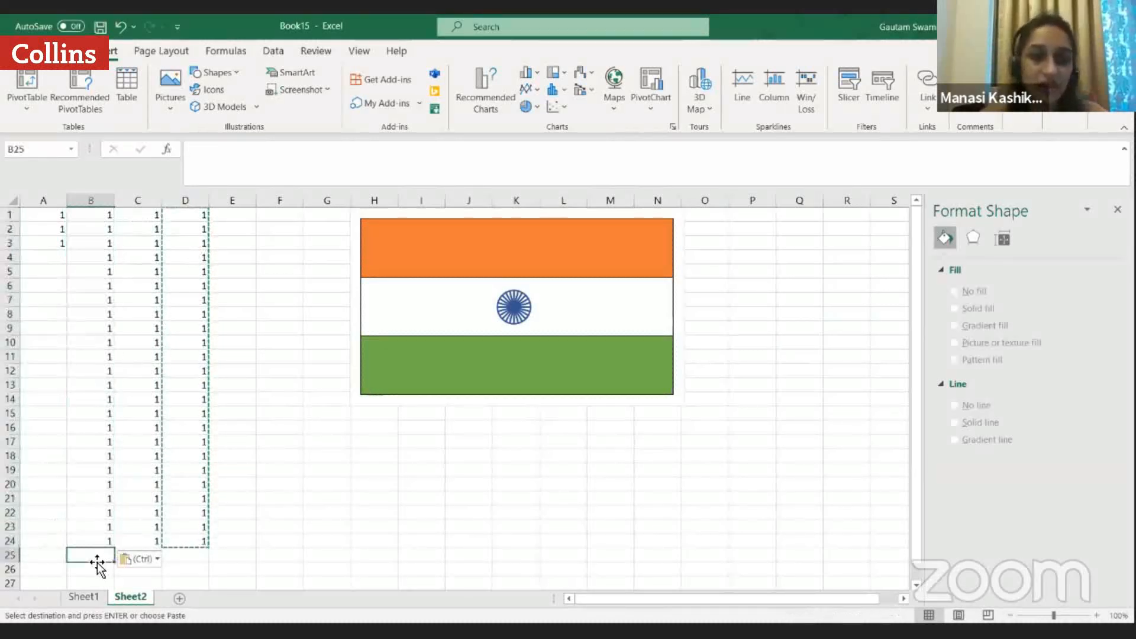
{"action": "type", "text": "1"}
{"action": "key", "text": "Return"}
{"action": "type", "text": "1"}
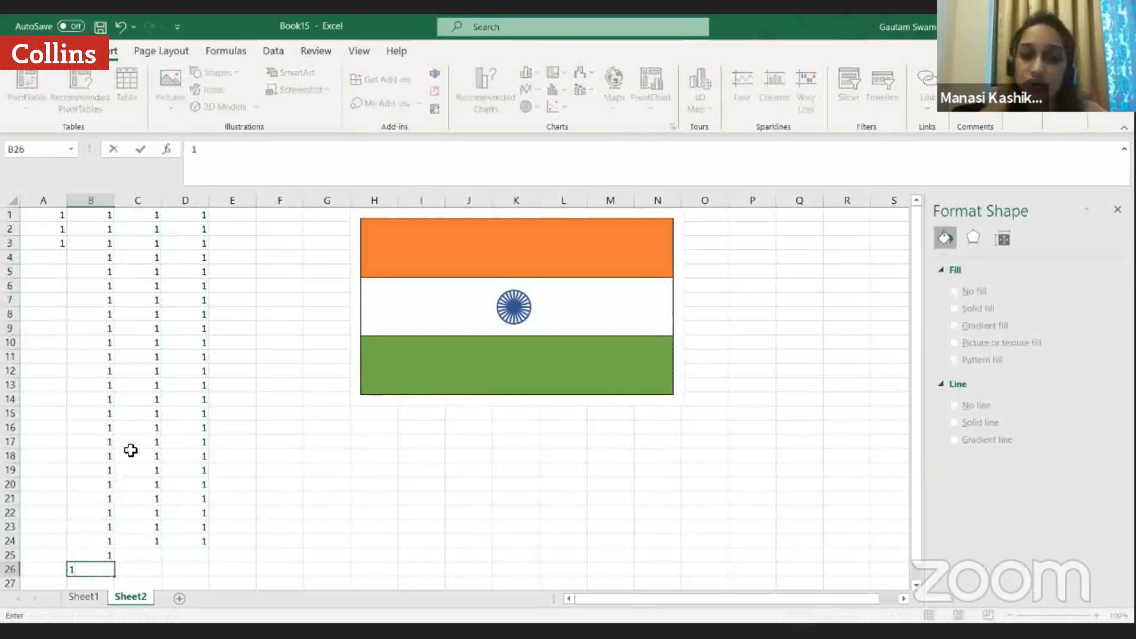
{"action": "left_click", "coordinate": [142, 570]}
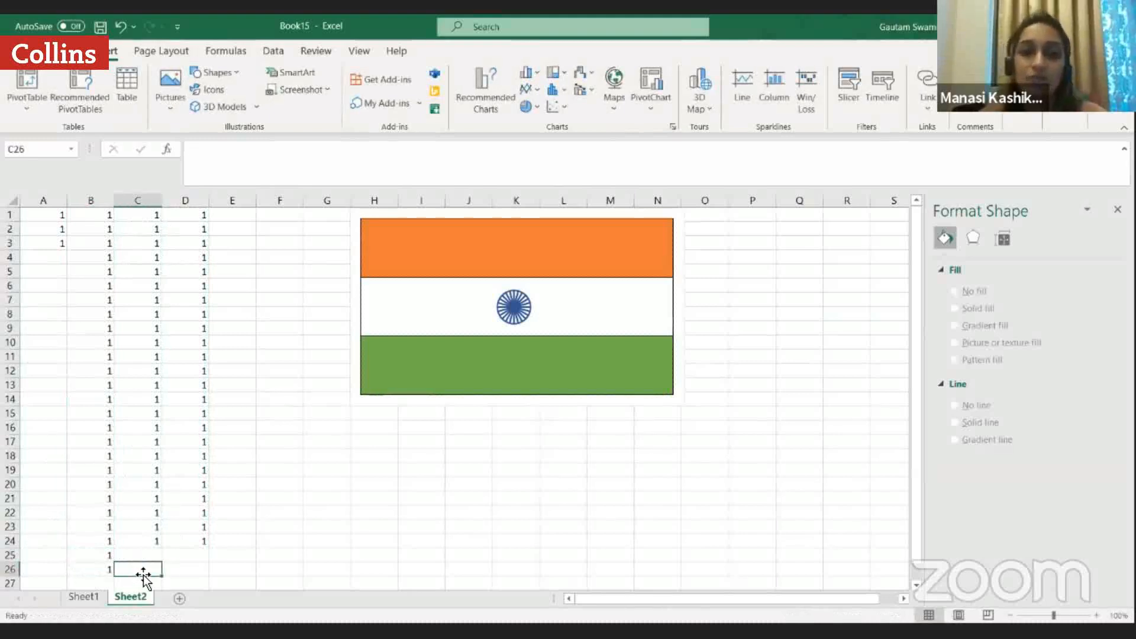
{"action": "left_click_drag", "start_coordinate": [112, 216], "coordinate": [112, 577]}
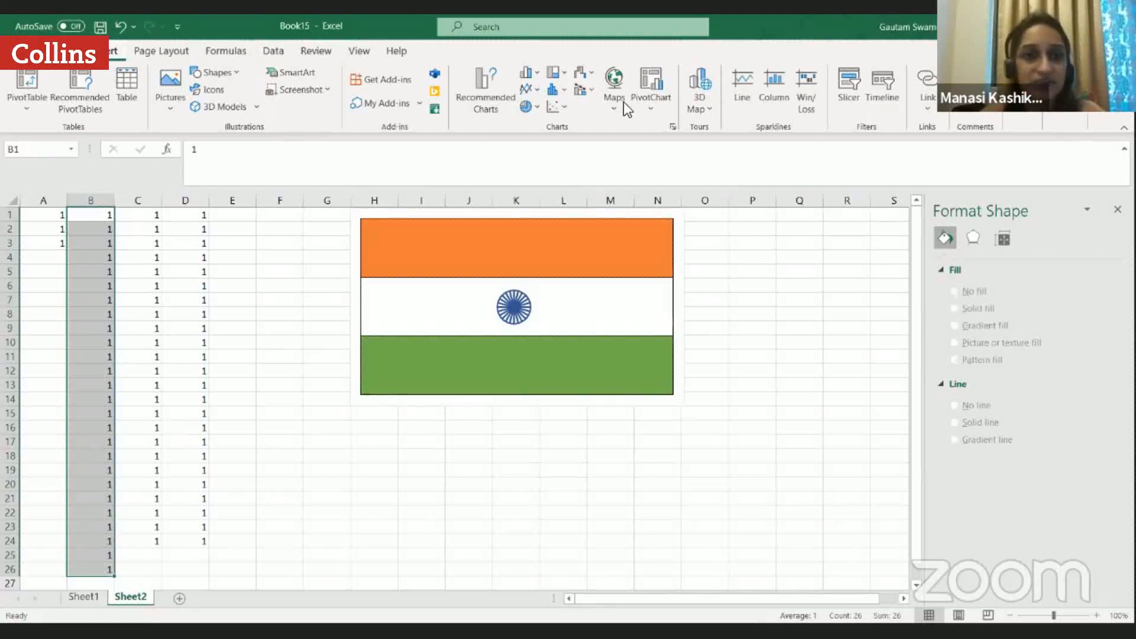
{"action": "left_click", "coordinate": [534, 77]}
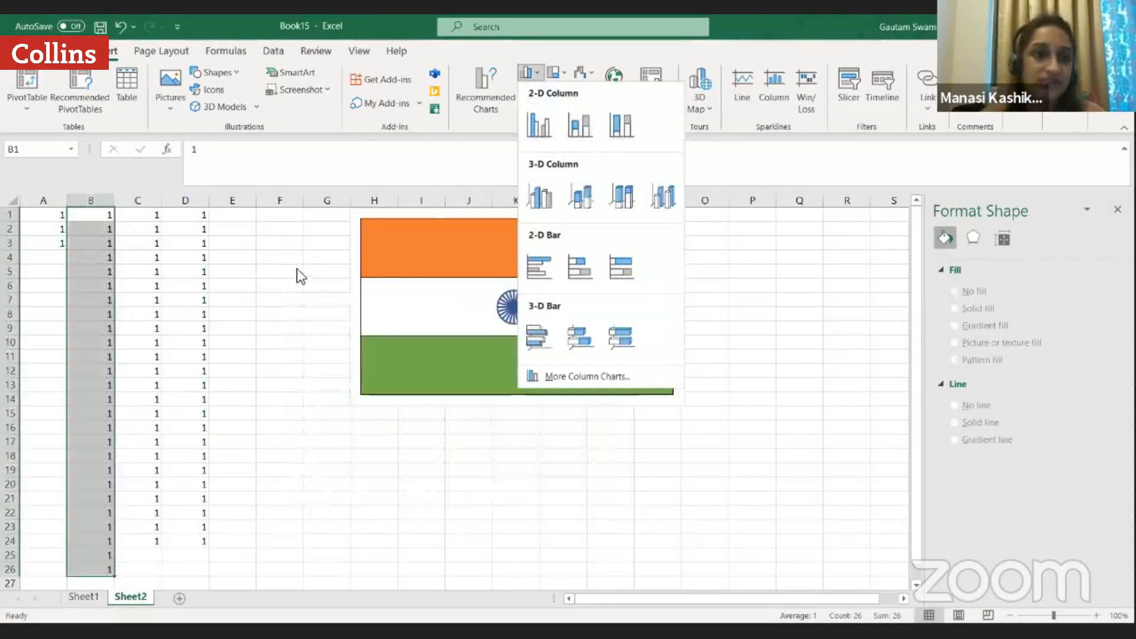
{"action": "left_click", "coordinate": [299, 268]}
Clear the ones from cells B2 to B6 and B8 on Sheet2.
{"action": "left_click_drag", "start_coordinate": [107, 234], "coordinate": [98, 575]}
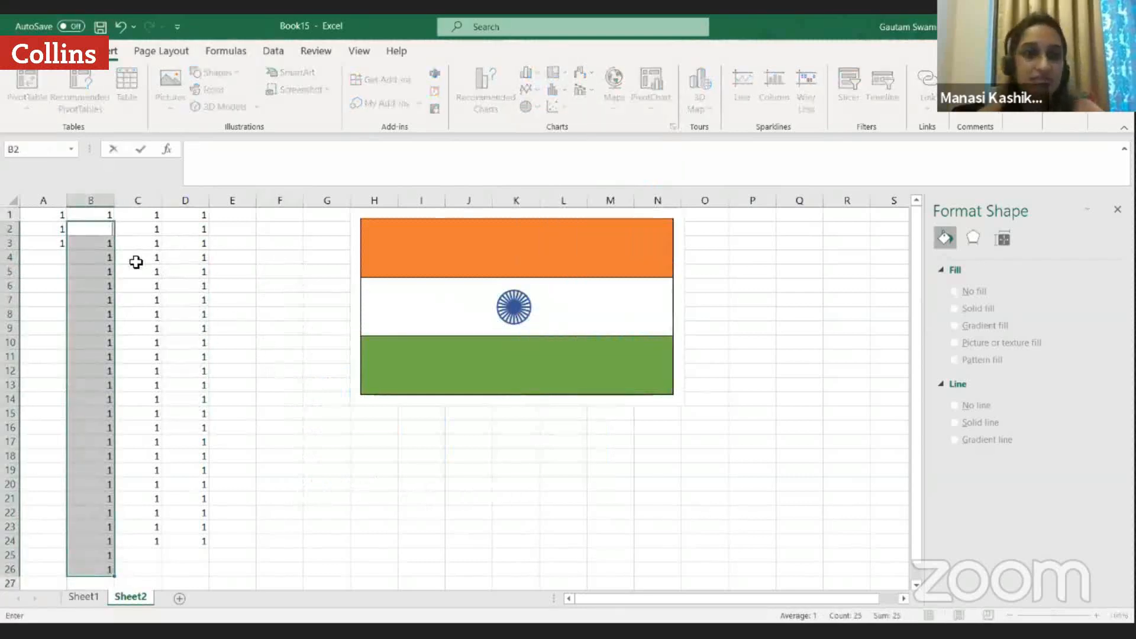
{"action": "left_click", "coordinate": [108, 248]}
{"action": "left_click", "coordinate": [108, 277]}
{"action": "key", "text": "BackSpace"}
{"action": "left_click", "coordinate": [108, 291]}
{"action": "key", "text": "BackSpace"}
{"action": "left_click", "coordinate": [107, 311]}
{"action": "key", "text": "BackSpace"}
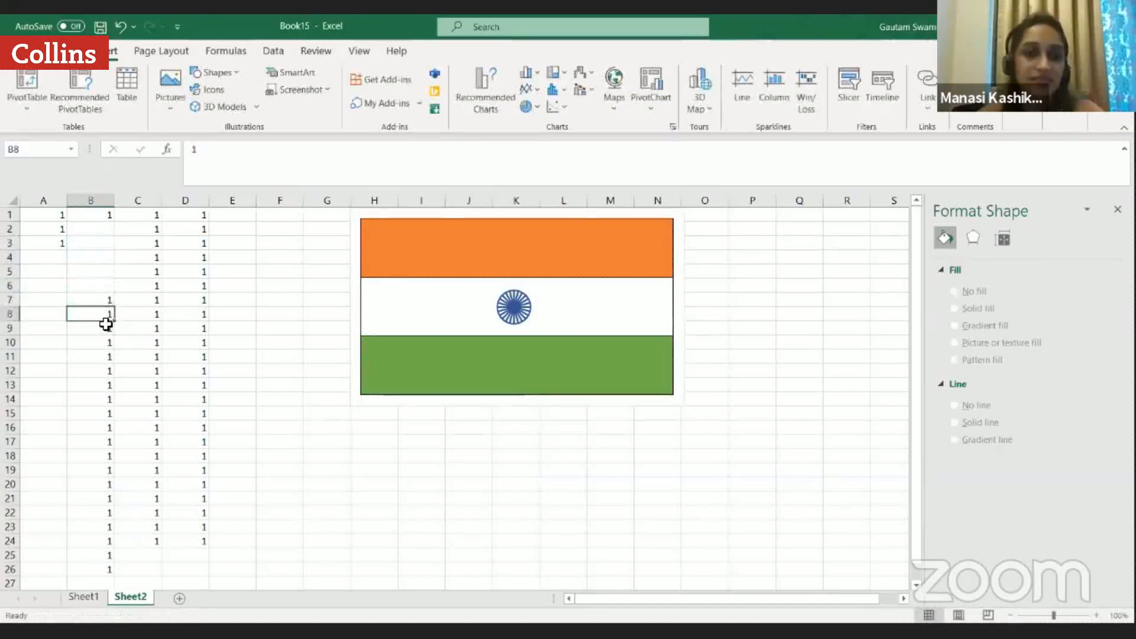
{"action": "left_click", "coordinate": [278, 285]}
{"action": "left_click", "coordinate": [93, 220]}
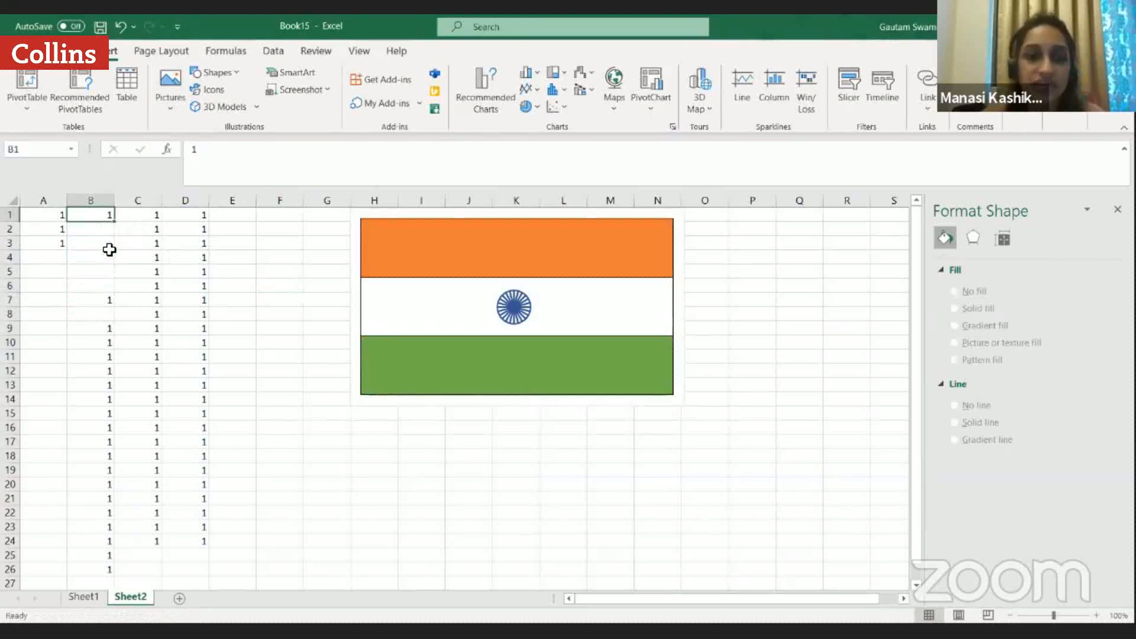
Enter 1 in cell R3 and insert a 2-D clustered column chart based on that cell.
{"action": "left_click", "coordinate": [849, 239]}
{"action": "type", "text": "1"}
{"action": "key", "text": "Return"}
{"action": "left_click", "coordinate": [840, 241]}
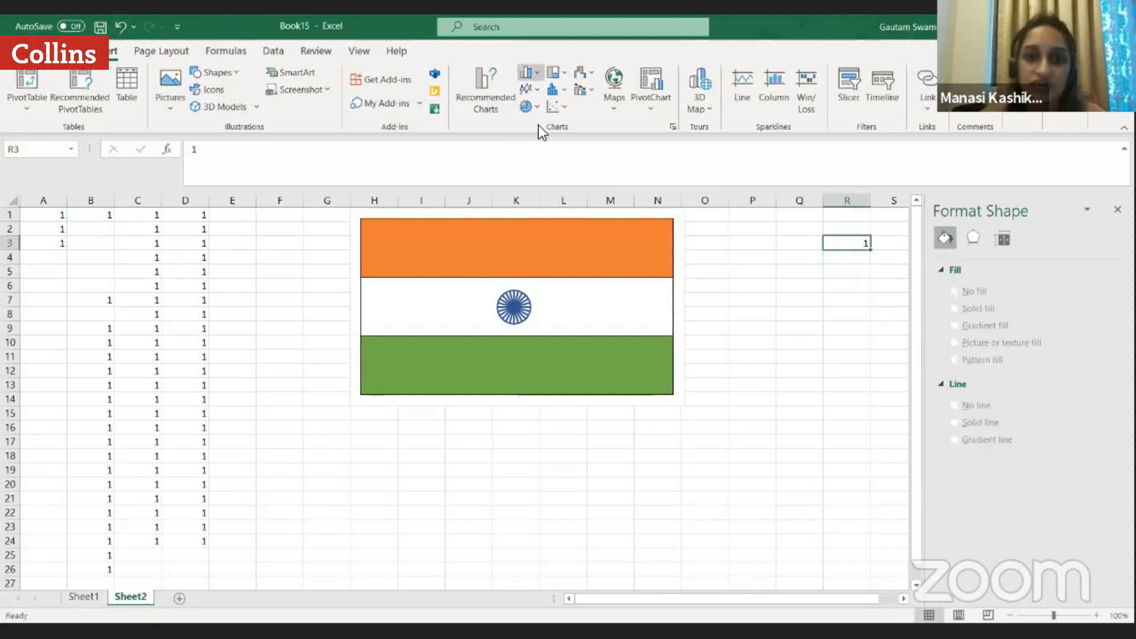
{"action": "left_click", "coordinate": [527, 72]}
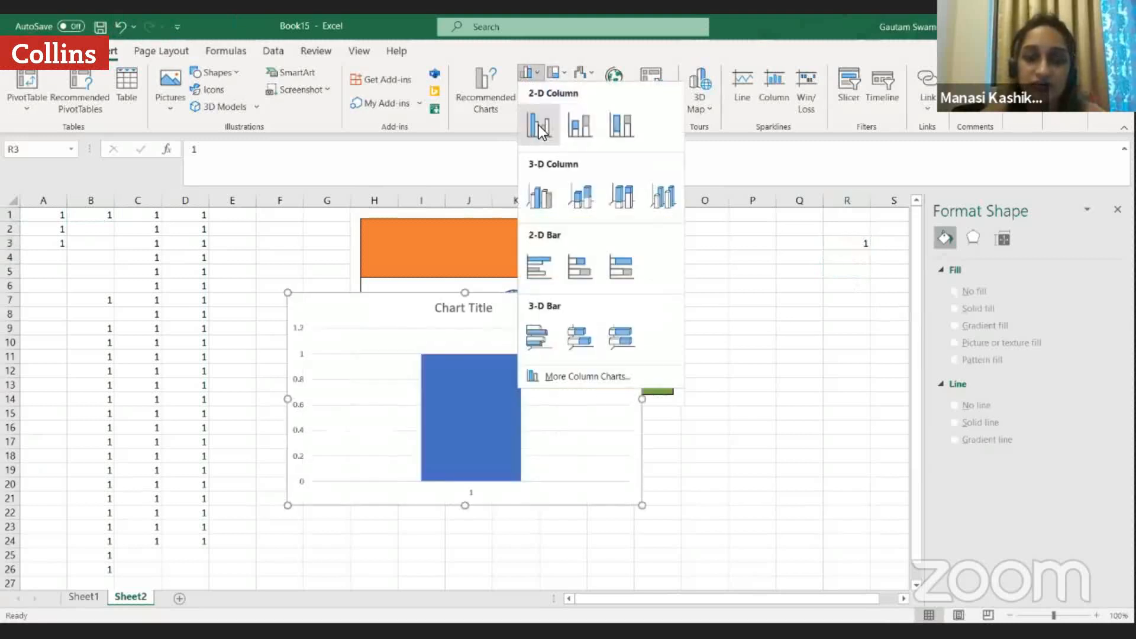
{"action": "left_click", "coordinate": [475, 508]}
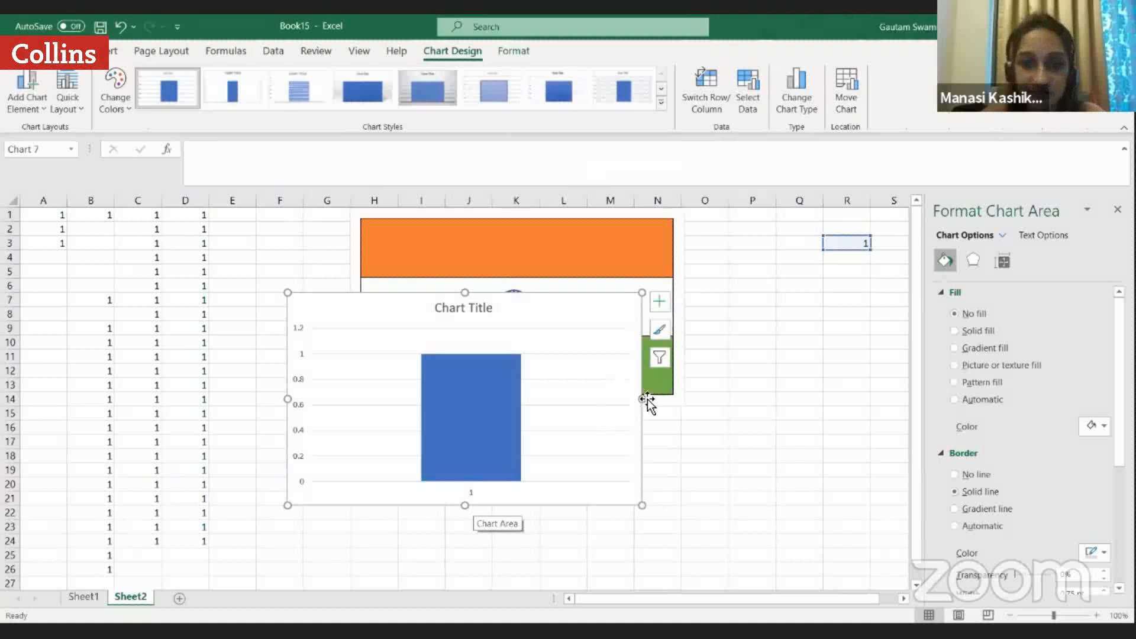
Remove the title, vertical axis, gridlines and horizontal axis labels from the new column chart.
{"action": "left_click", "coordinate": [465, 314]}
{"action": "key", "text": "Delete"}
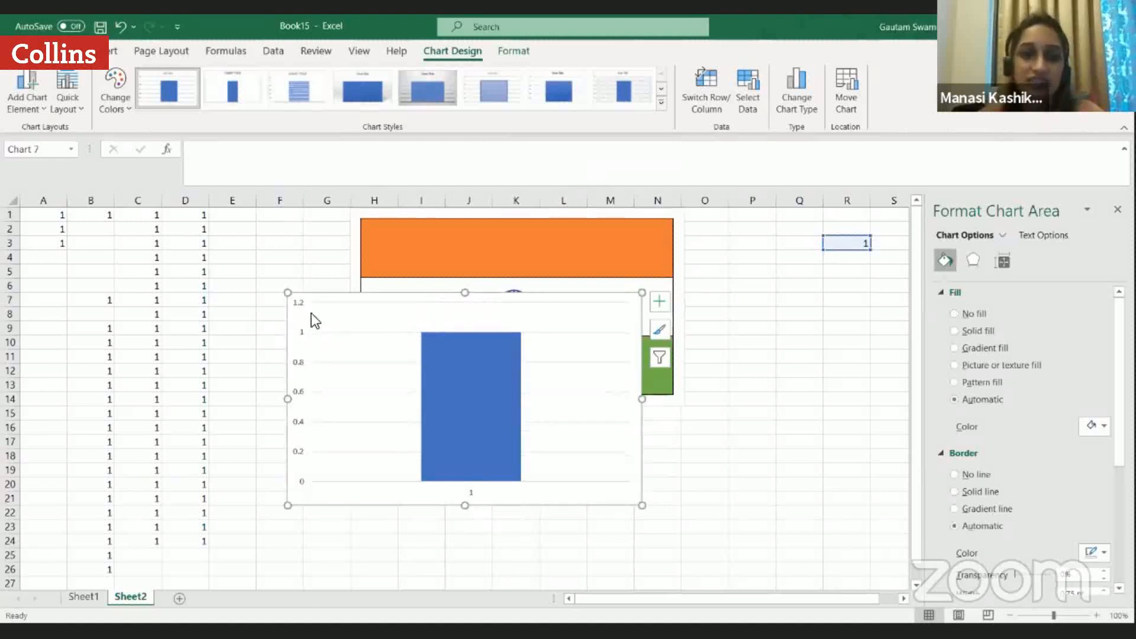
{"action": "left_click", "coordinate": [297, 304]}
{"action": "key", "text": "Delete"}
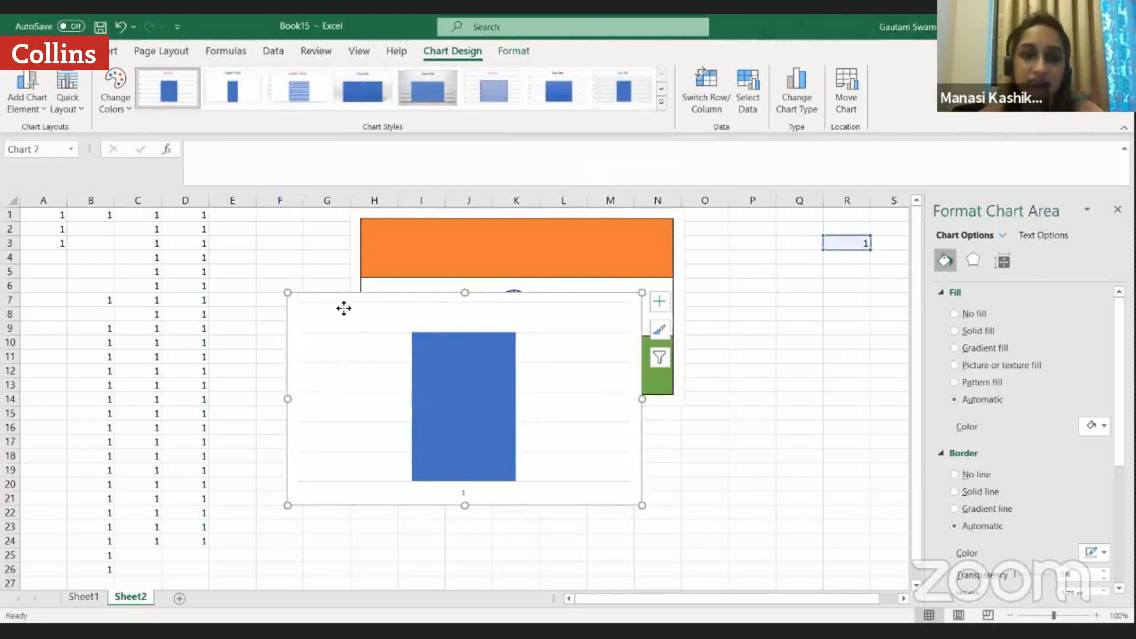
{"action": "left_click", "coordinate": [344, 311]}
{"action": "key", "text": "Delete"}
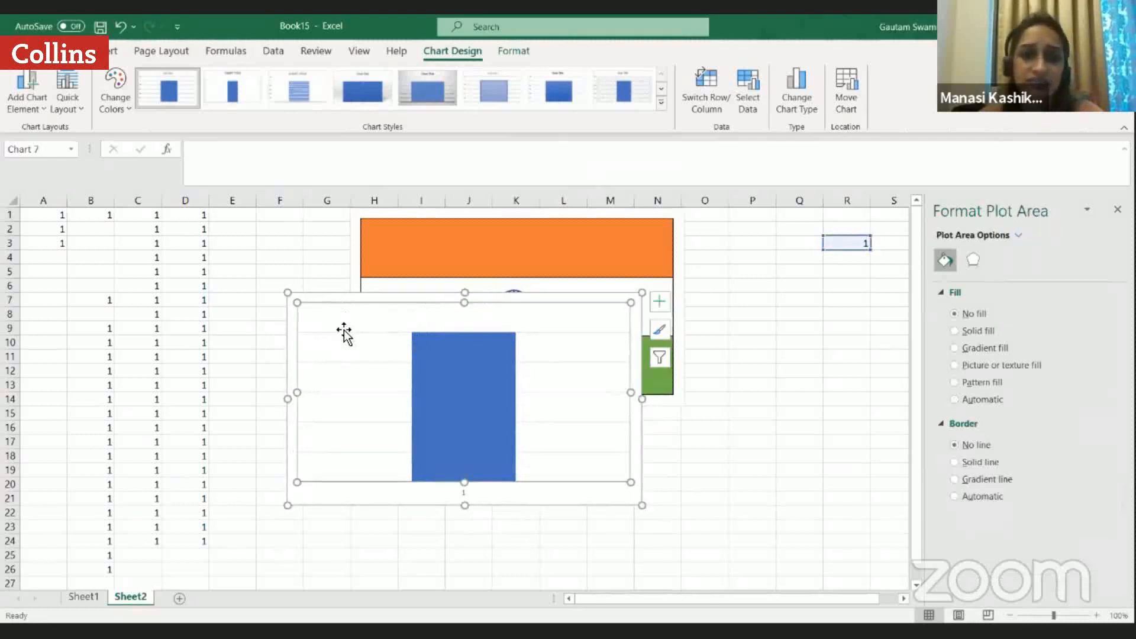
{"action": "left_click", "coordinate": [342, 333]}
{"action": "key", "text": "Delete"}
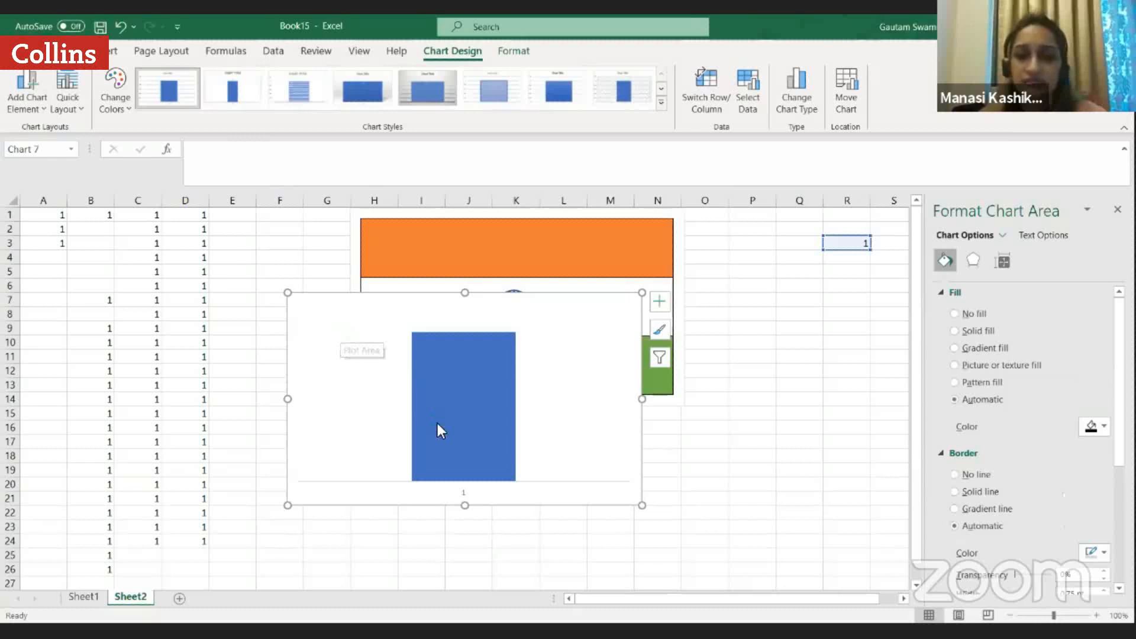
{"action": "left_click", "coordinate": [463, 492]}
{"action": "key", "text": "Delete"}
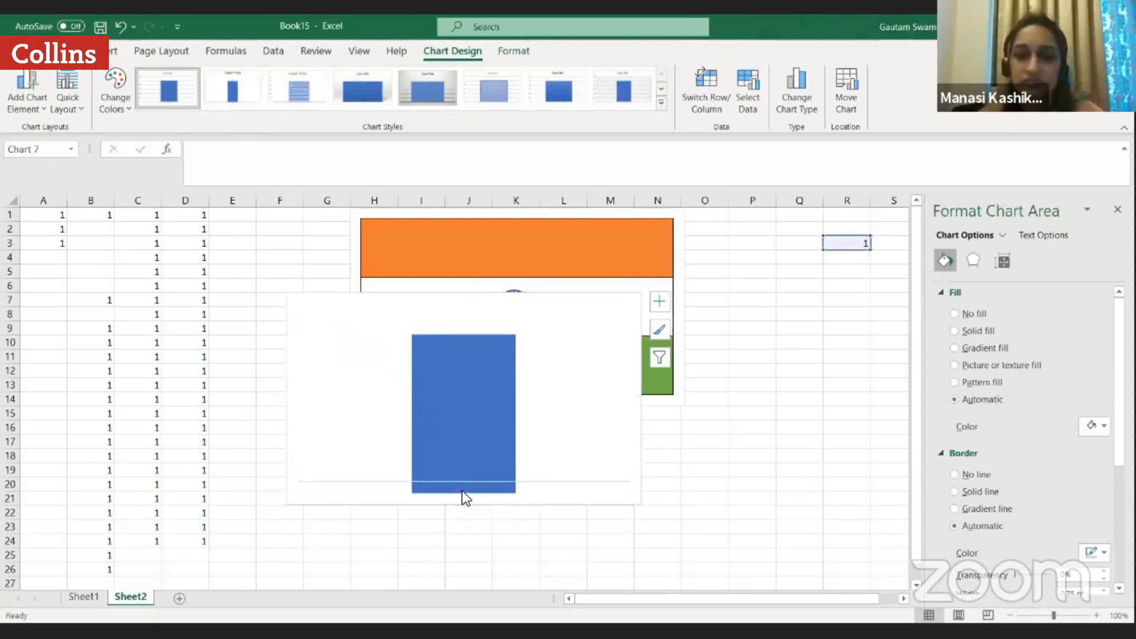
Narrow the column chart into a thin pole with its plot area at the right edge, and move it to the left of the flag.
{"action": "left_click_drag", "start_coordinate": [291, 402], "coordinate": [372, 390]}
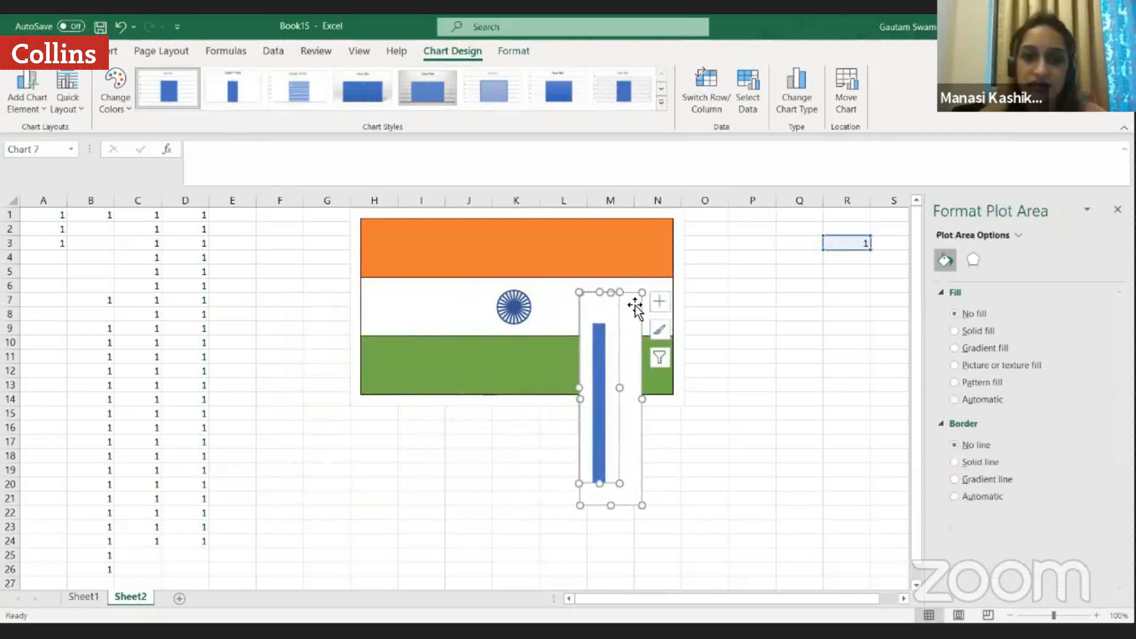
{"action": "left_click_drag", "start_coordinate": [610, 305], "coordinate": [633, 303]}
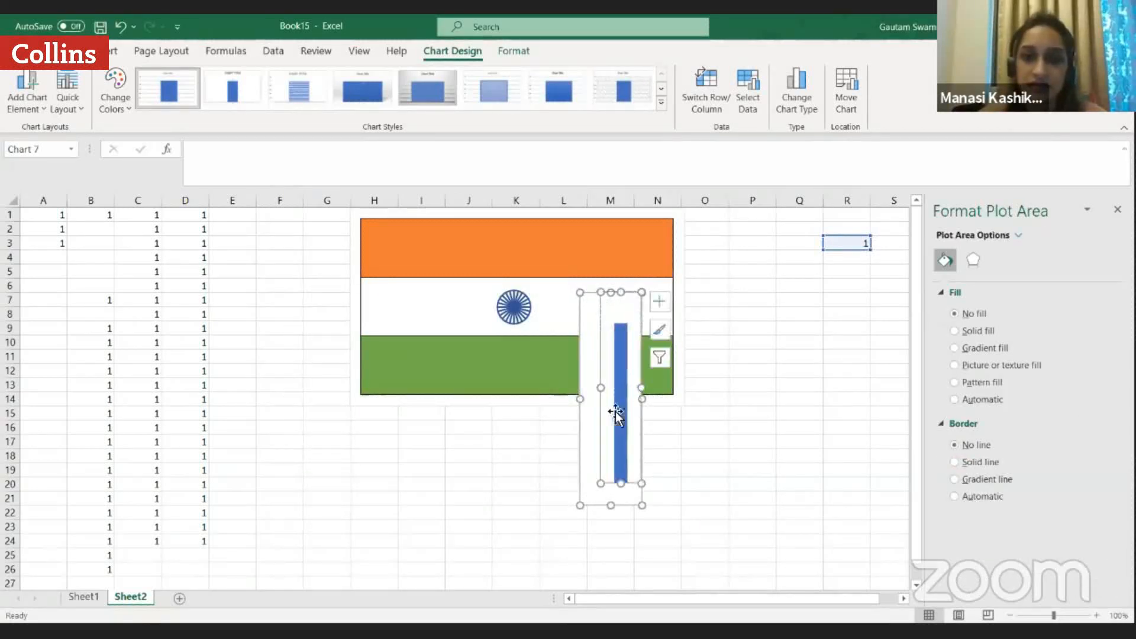
{"action": "left_click_drag", "start_coordinate": [593, 415], "coordinate": [286, 303]}
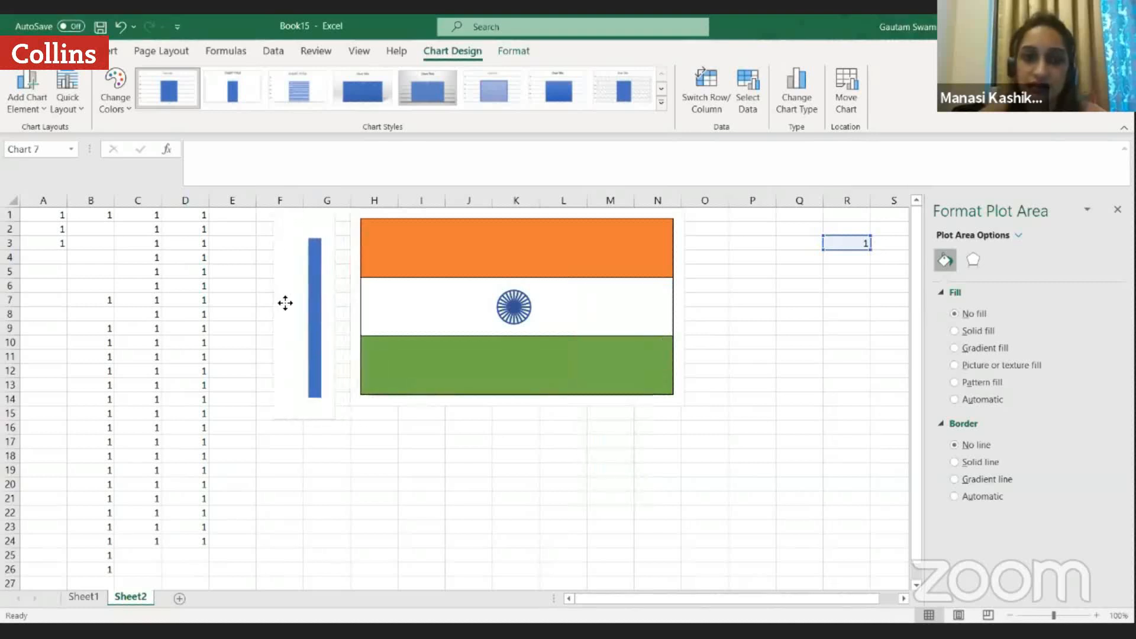
Move the pole chart closer to the flag's left edge and select the bar's data series for formatting.
{"action": "left_click", "coordinate": [315, 267]}
{"action": "left_click", "coordinate": [321, 250]}
{"action": "left_click_drag", "start_coordinate": [320, 215], "coordinate": [338, 203]}
{"action": "left_click_drag", "start_coordinate": [289, 239], "coordinate": [313, 217]}
{"action": "left_click", "coordinate": [340, 249]}
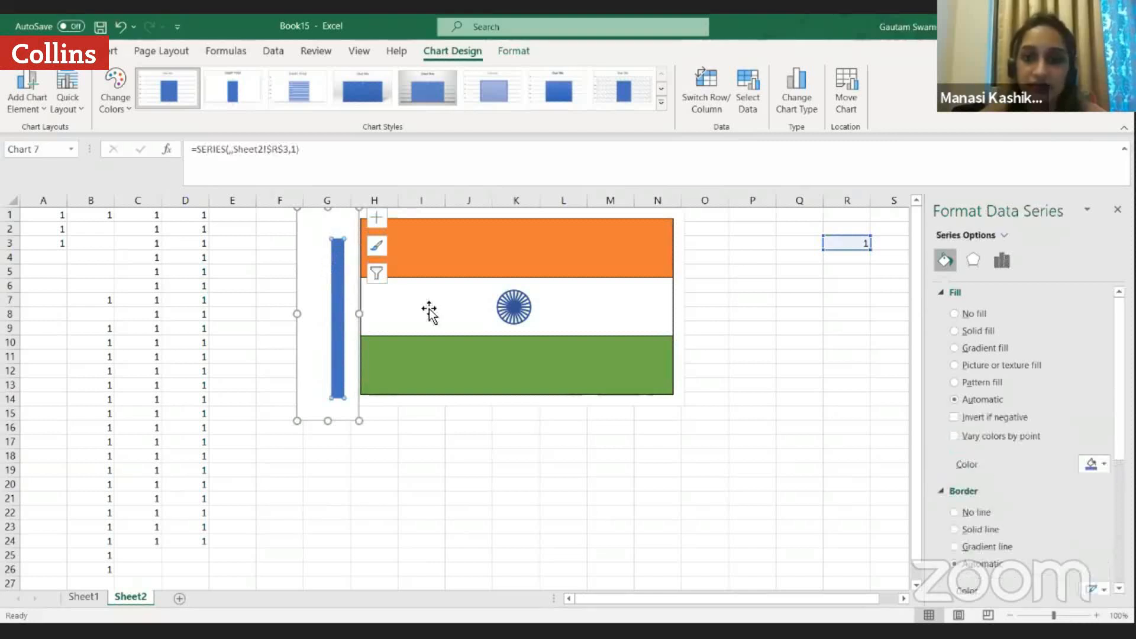
Set the pole series' gap width to 0% and stretch its plot area down to the chart's lower edge.
{"action": "left_click", "coordinate": [1002, 257]}
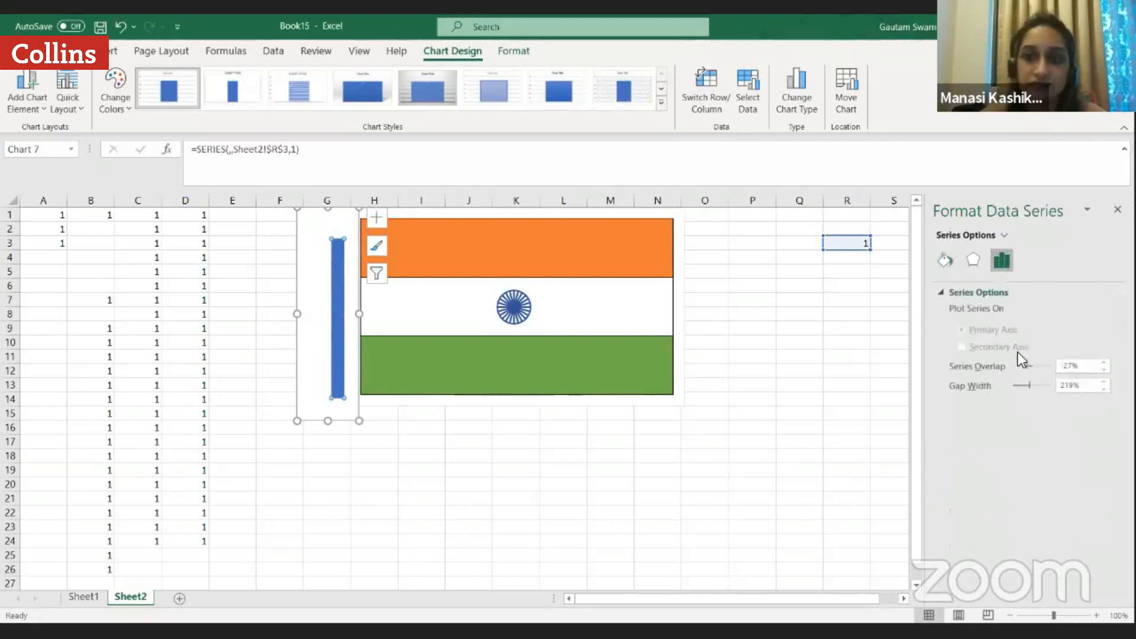
{"action": "left_click_drag", "start_coordinate": [1007, 390], "coordinate": [1003, 388]}
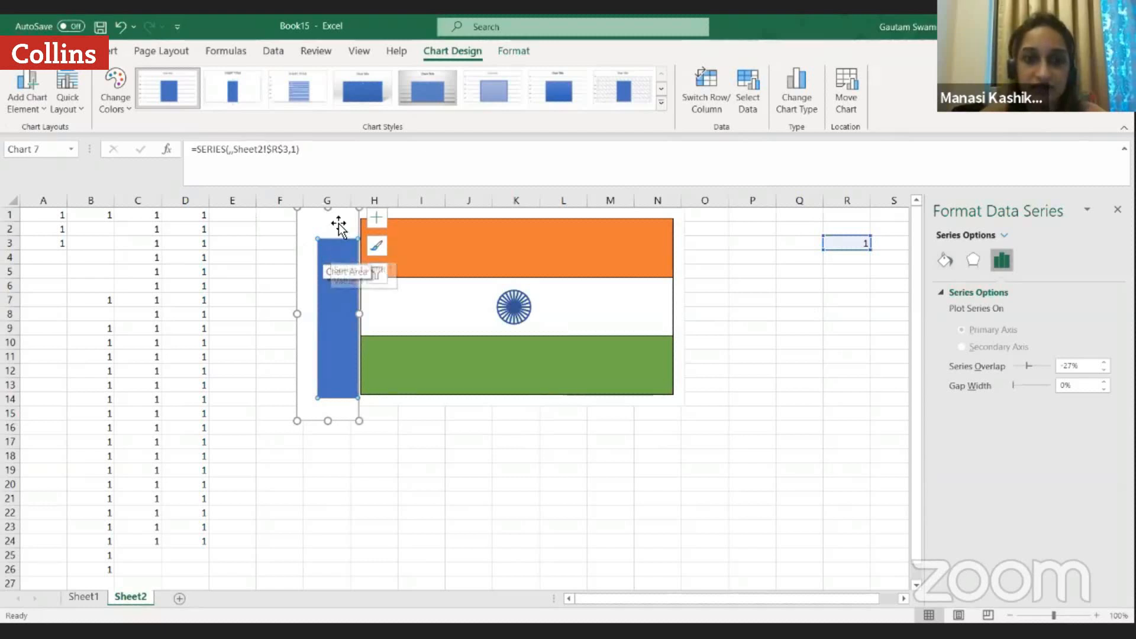
{"action": "left_click", "coordinate": [434, 233]}
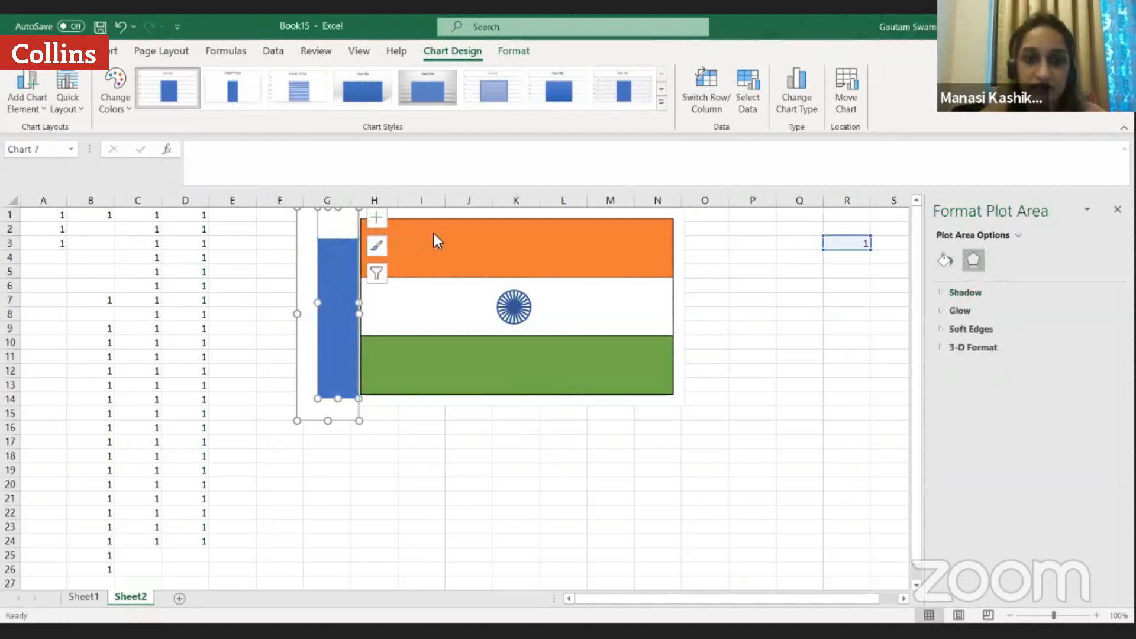
{"action": "left_click", "coordinate": [390, 222]}
{"action": "left_click", "coordinate": [346, 226]}
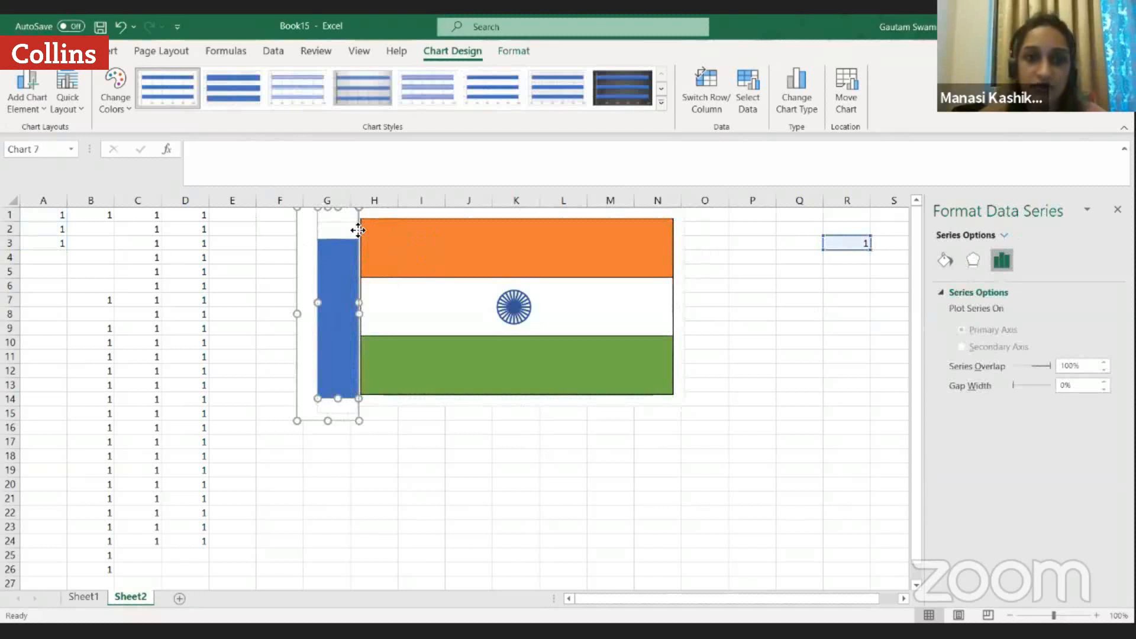
{"action": "left_click_drag", "start_coordinate": [340, 227], "coordinate": [352, 207]}
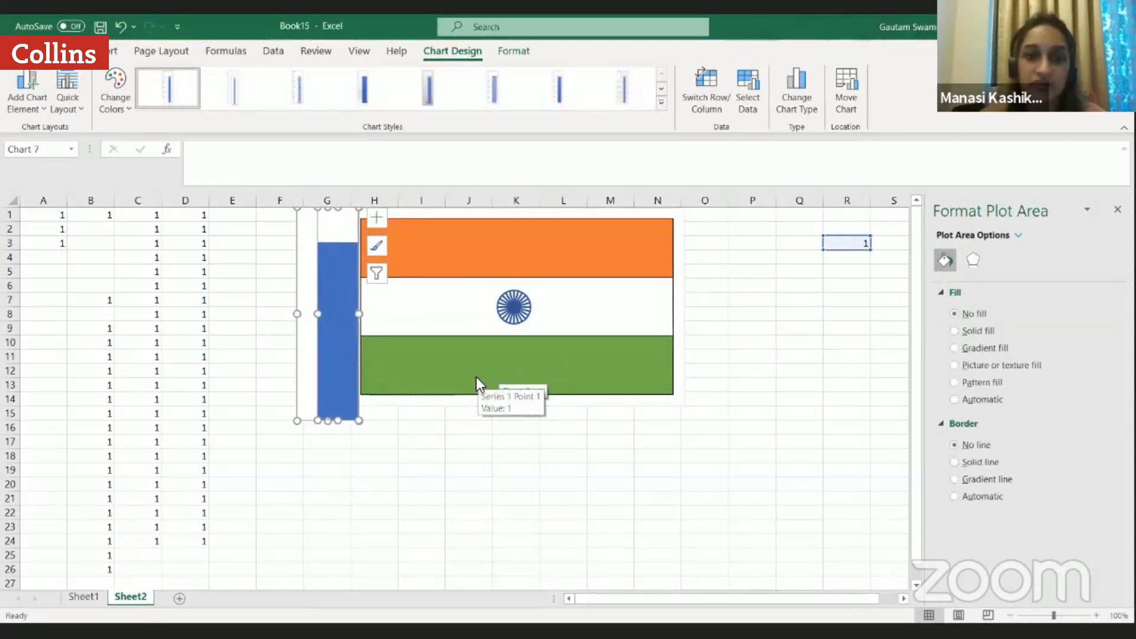
Move the flag chart and the wheel chart down so the orange stripe lines up with the pole's upper end.
{"action": "left_click_drag", "start_coordinate": [684, 385], "coordinate": [677, 398]}
{"action": "left_click_drag", "start_coordinate": [570, 311], "coordinate": [572, 339]}
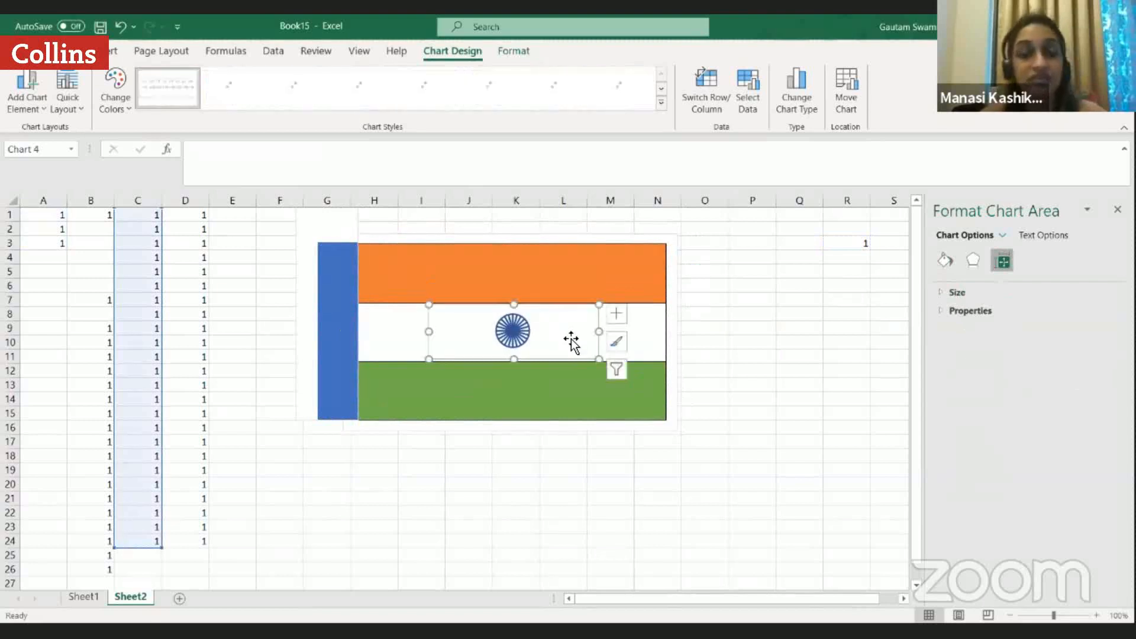
Lengthen the pole chart downward past the flag so that it ends at about row 27.
{"action": "left_click", "coordinate": [326, 354]}
{"action": "left_click_drag", "start_coordinate": [327, 425], "coordinate": [326, 591]}
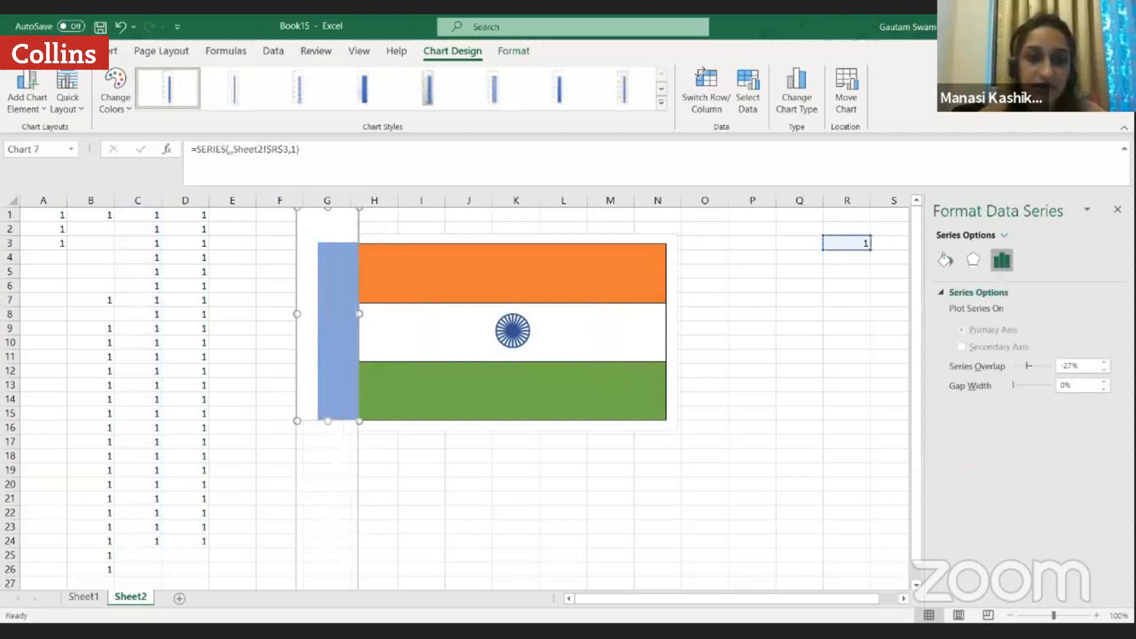
{"action": "scroll", "coordinate": [438, 520], "scroll_direction": "down", "scroll_amount": 6}
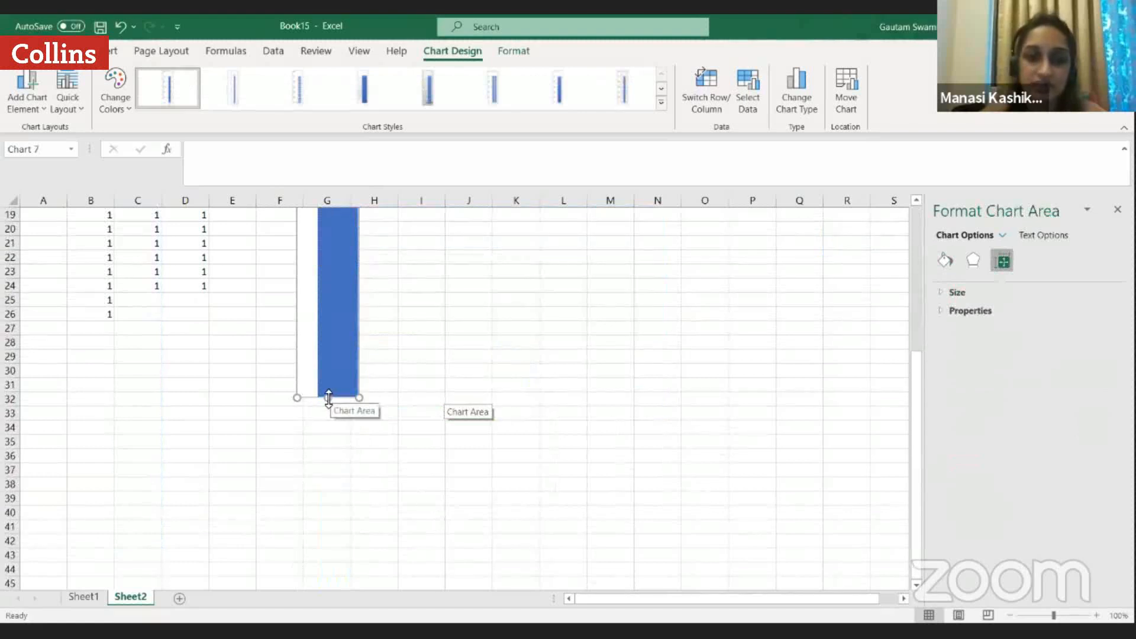
{"action": "left_click_drag", "start_coordinate": [329, 398], "coordinate": [330, 333]}
{"action": "scroll", "coordinate": [524, 353], "scroll_direction": "up", "scroll_amount": 1}
{"action": "scroll", "coordinate": [523, 353], "scroll_direction": "up", "scroll_amount": 5}
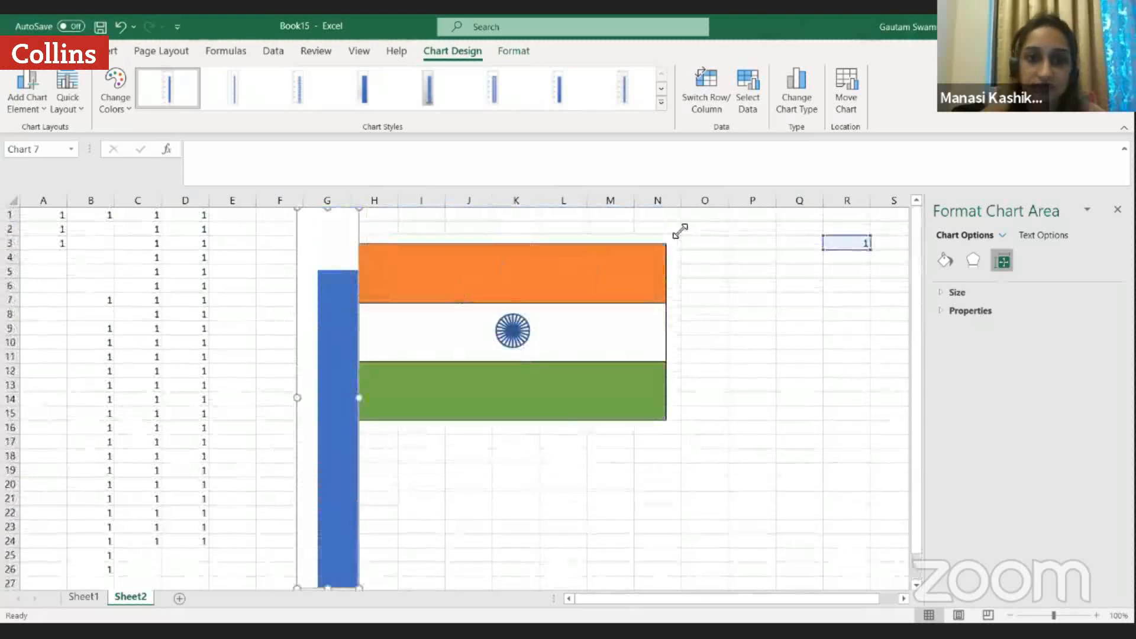
Try to shrink the flag chart and the wheel chart to fit beside the lengthened pole.
{"action": "left_click", "coordinate": [651, 269]}
{"action": "left_click_drag", "start_coordinate": [646, 279], "coordinate": [646, 272]}
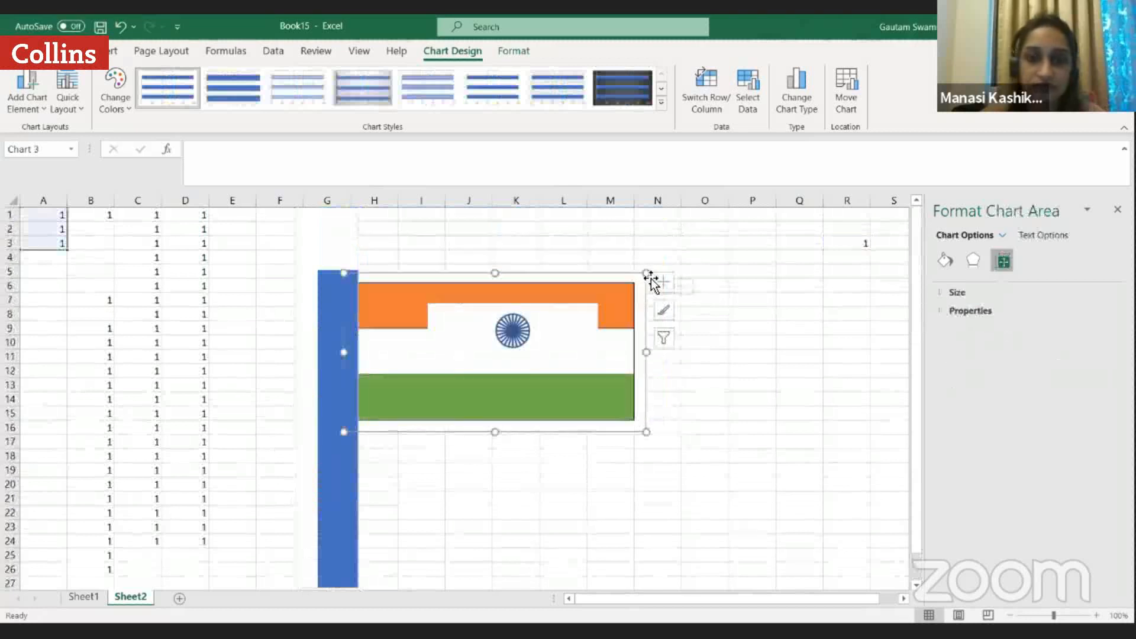
{"action": "left_click_drag", "start_coordinate": [550, 317], "coordinate": [535, 344]}
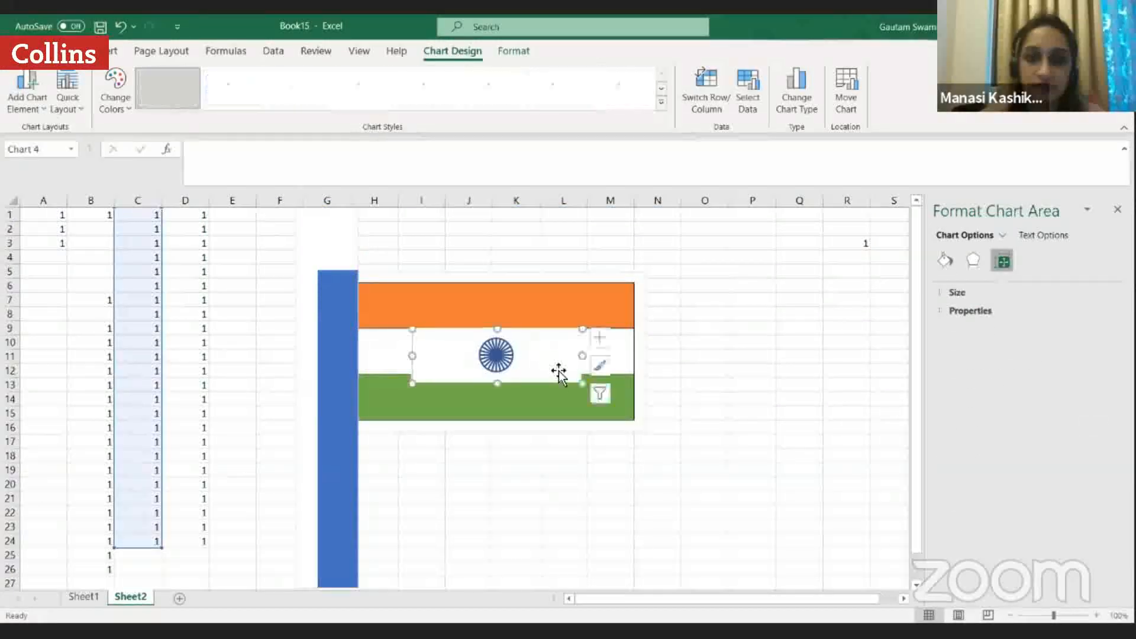
{"action": "left_click_drag", "start_coordinate": [581, 382], "coordinate": [562, 372]}
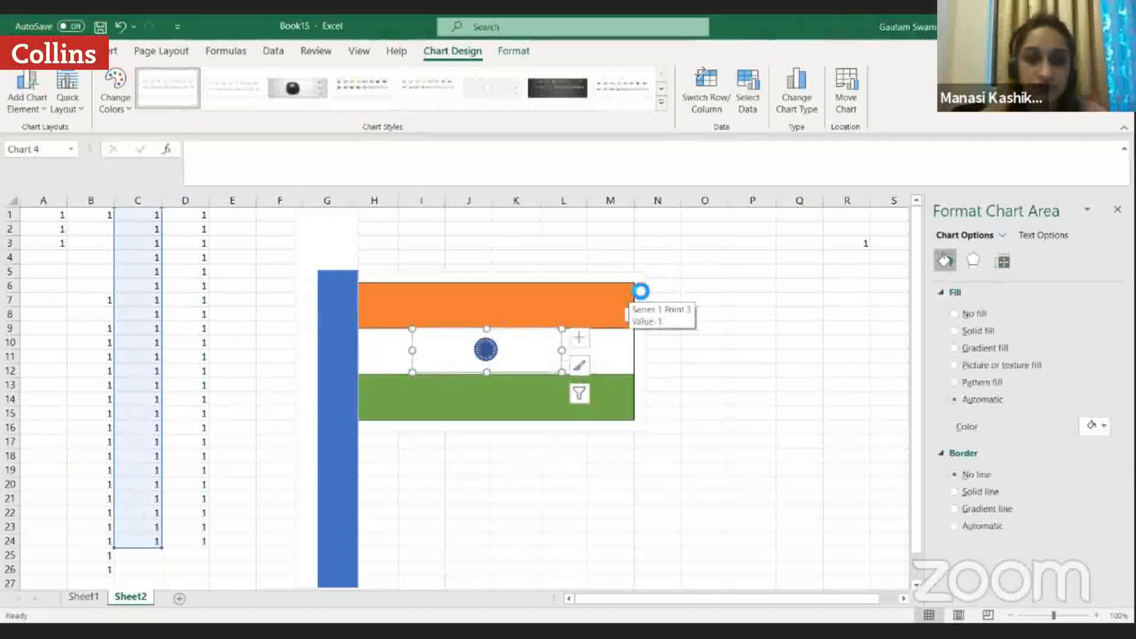
{"action": "key", "text": "ctrl+z"}
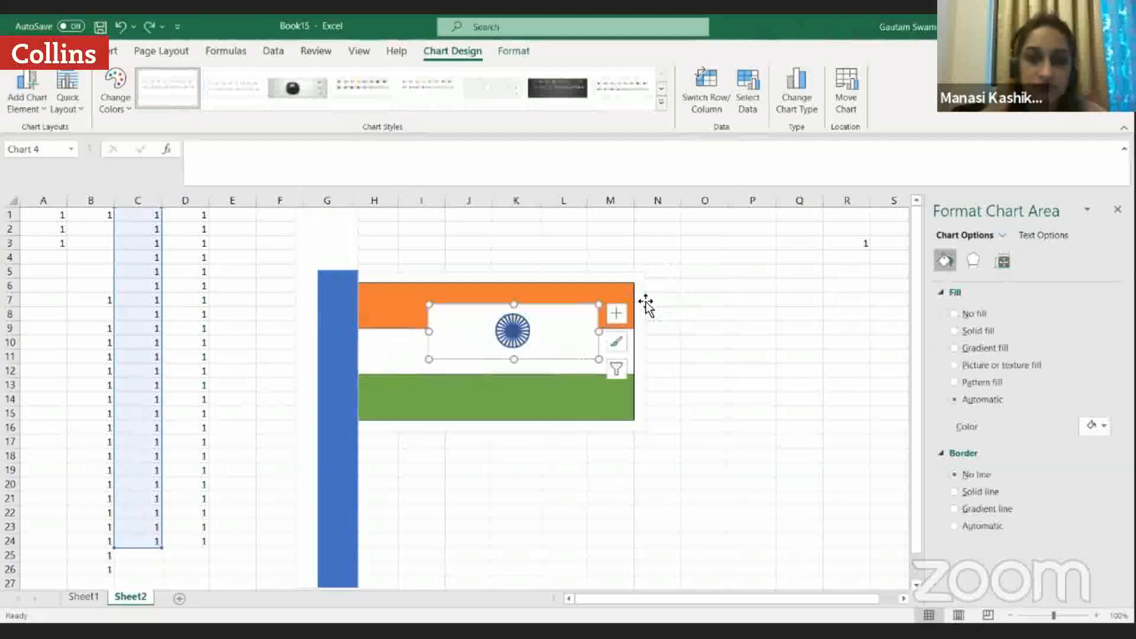
Try to shift the plot area slightly to the left within the pole chart.
{"action": "left_click", "coordinate": [335, 271]}
{"action": "left_click", "coordinate": [336, 260]}
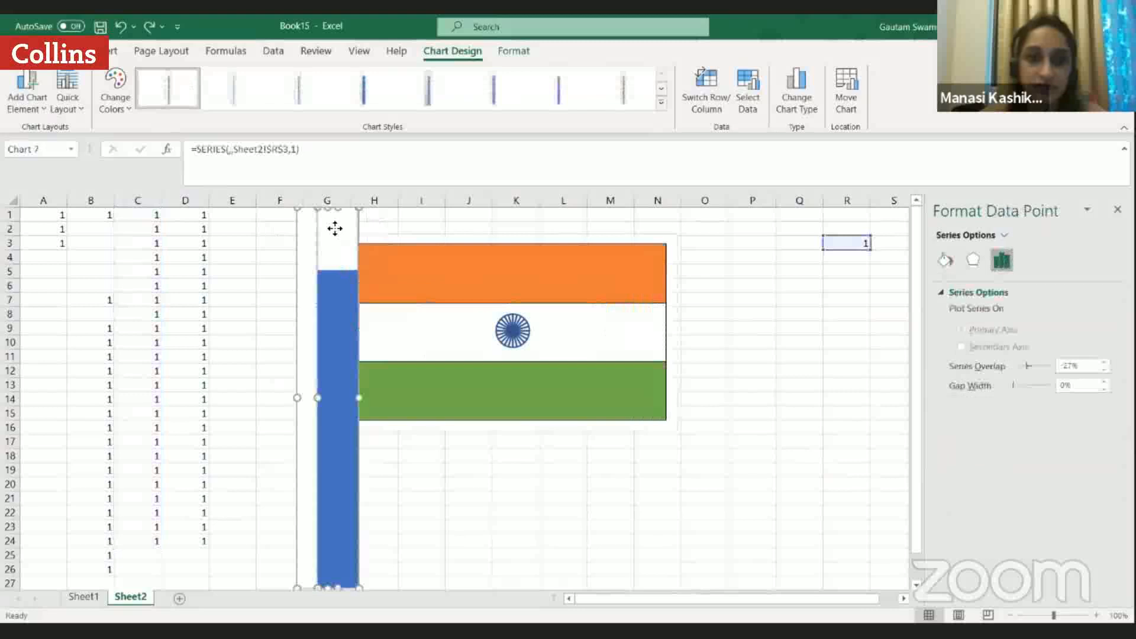
{"action": "left_click_drag", "start_coordinate": [331, 229], "coordinate": [326, 230]}
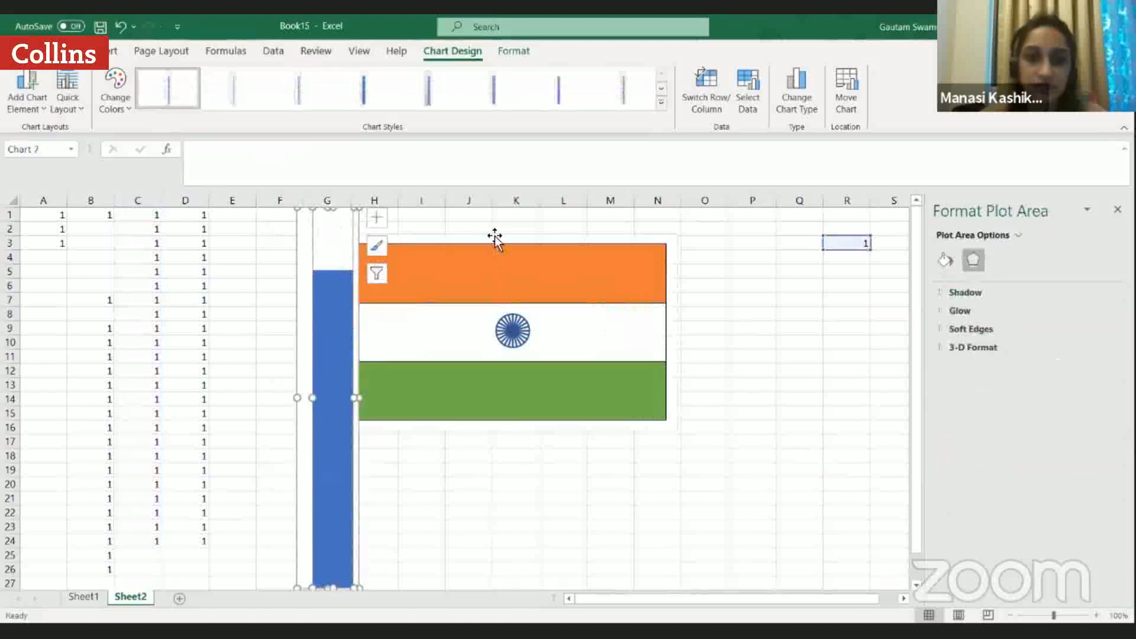
Move the tricolour chart and the wheel down to align the flag with the pole's upper end at row 5.
{"action": "left_click_drag", "start_coordinate": [495, 244], "coordinate": [495, 265]}
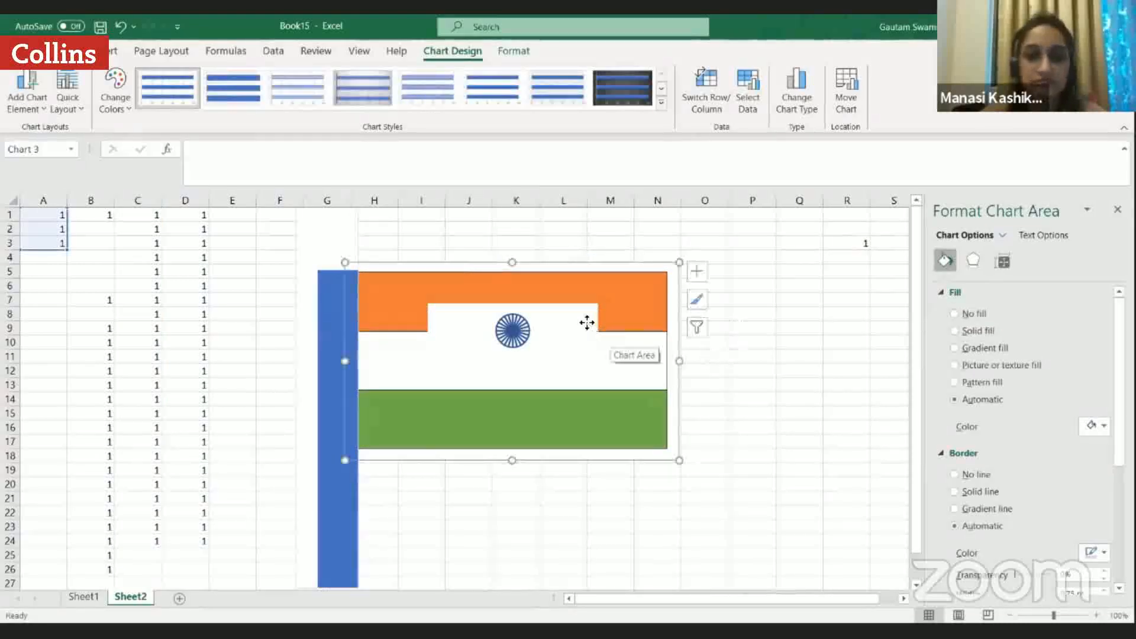
{"action": "left_click_drag", "start_coordinate": [585, 322], "coordinate": [587, 351]}
{"action": "left_click", "coordinate": [747, 356]}
Lengthen the pole chart further downward, well below row 27.
{"action": "scroll", "coordinate": [739, 272], "scroll_direction": "down", "scroll_amount": 3}
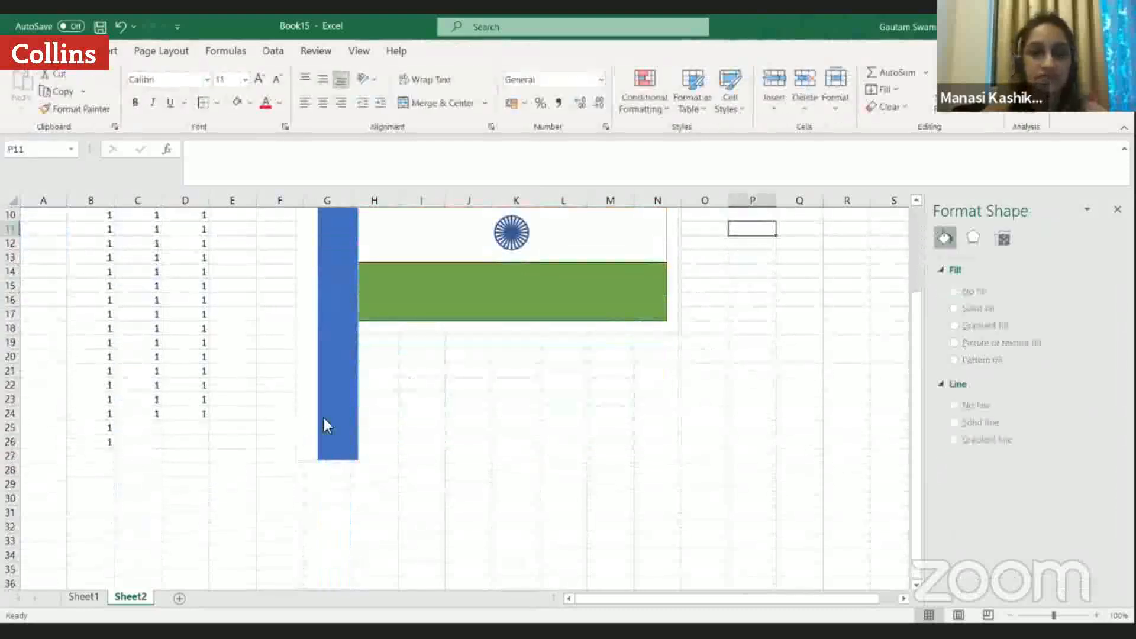
{"action": "scroll", "coordinate": [474, 375], "scroll_direction": "up", "scroll_amount": 1}
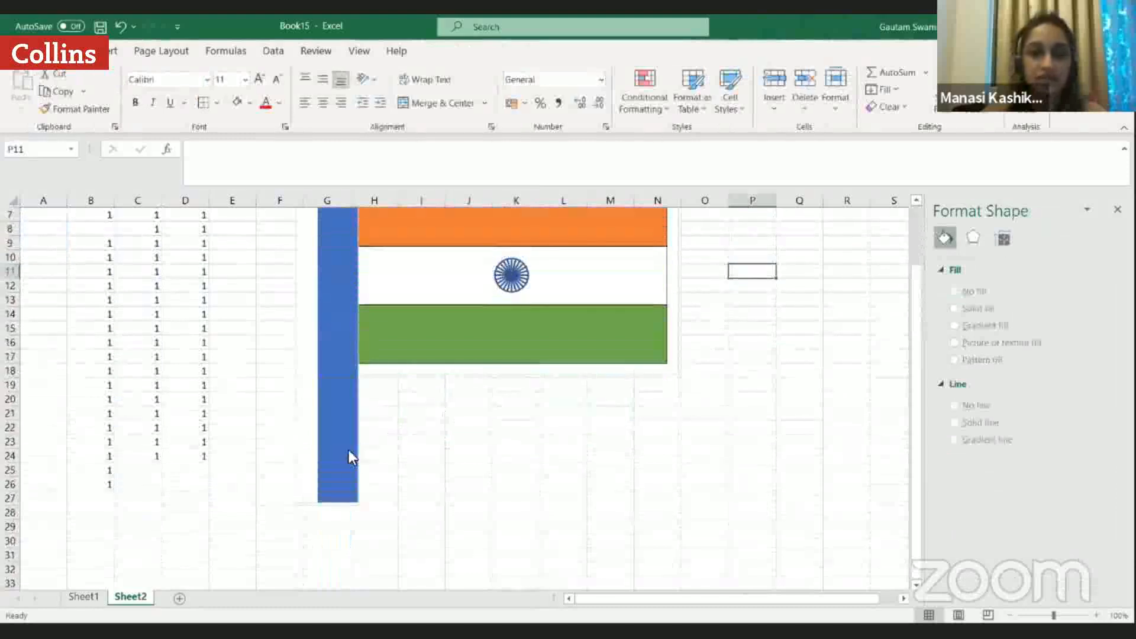
{"action": "left_click", "coordinate": [349, 468]}
{"action": "scroll", "coordinate": [332, 467], "scroll_direction": "down", "scroll_amount": 1}
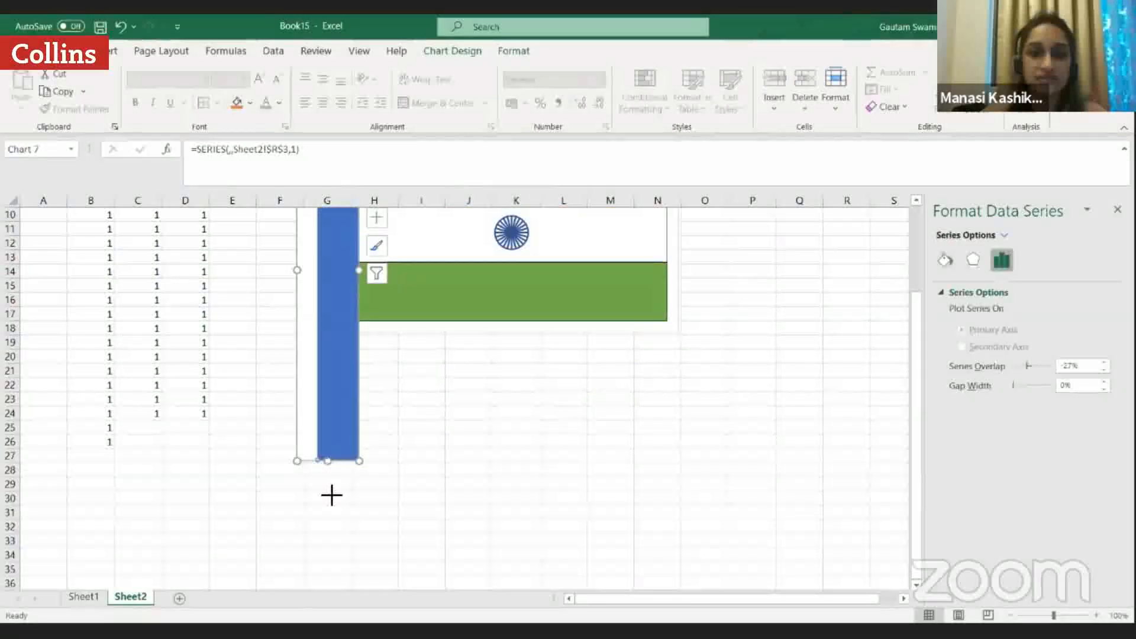
{"action": "left_click_drag", "start_coordinate": [331, 495], "coordinate": [333, 551]}
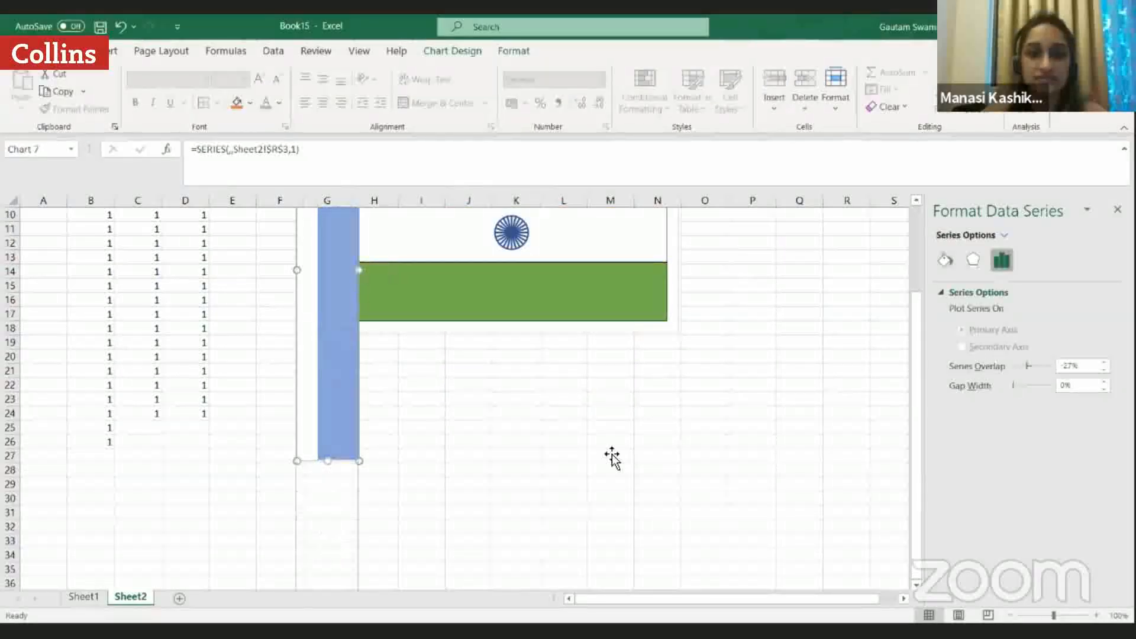
{"action": "scroll", "coordinate": [612, 455], "scroll_direction": "up", "scroll_amount": 3}
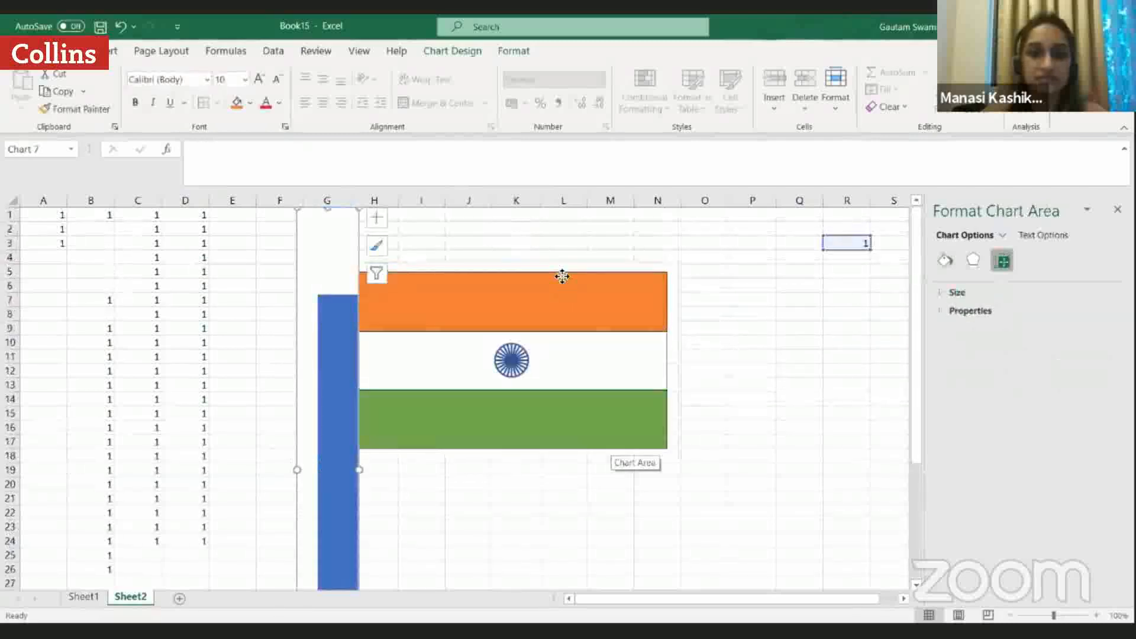
Move the flag chart down to align with the pole's upper end at row 7 and recentre the wheel on the white stripe.
{"action": "left_click", "coordinate": [566, 287]}
{"action": "left_click_drag", "start_coordinate": [566, 289], "coordinate": [562, 293]}
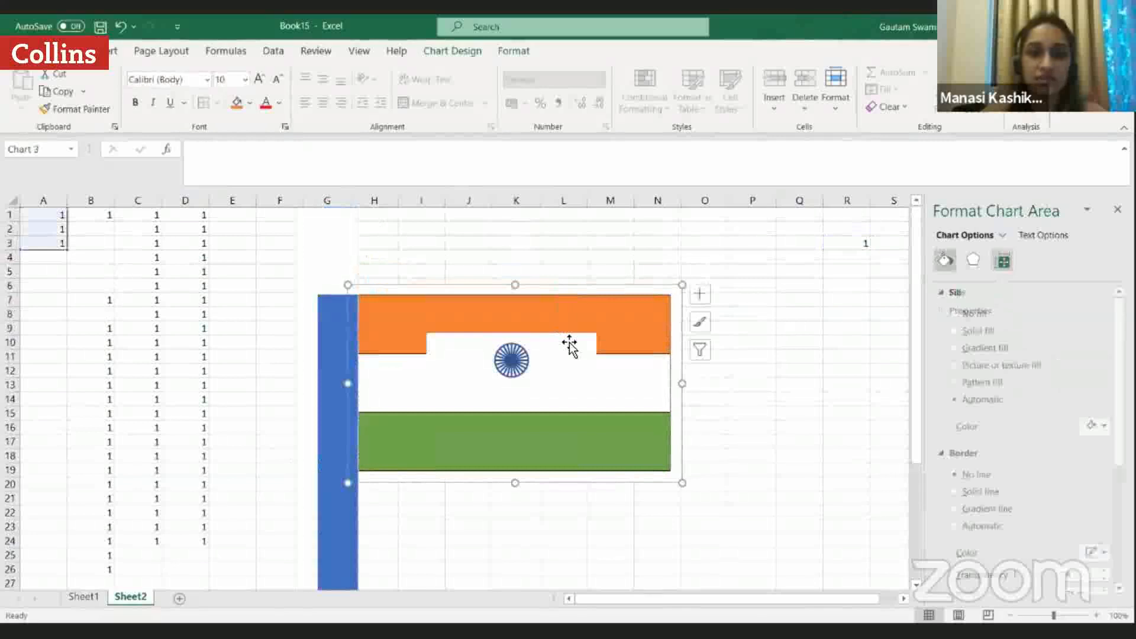
{"action": "left_click_drag", "start_coordinate": [569, 370], "coordinate": [572, 394]}
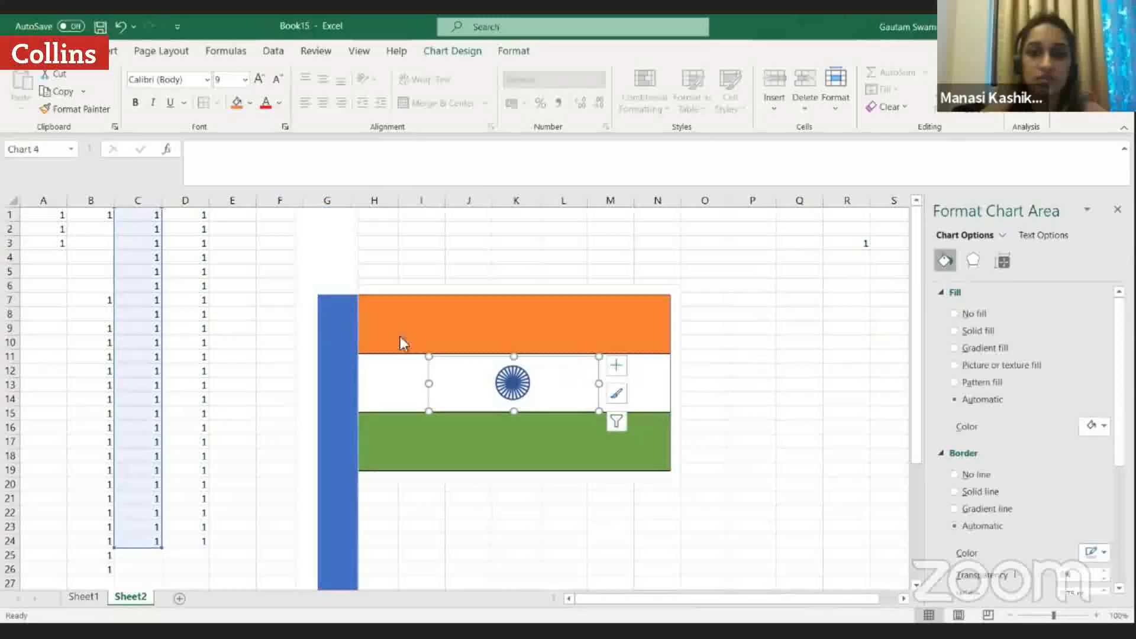
Fill the pole's data series with a solid dark grey theme colour.
{"action": "left_click", "coordinate": [339, 350]}
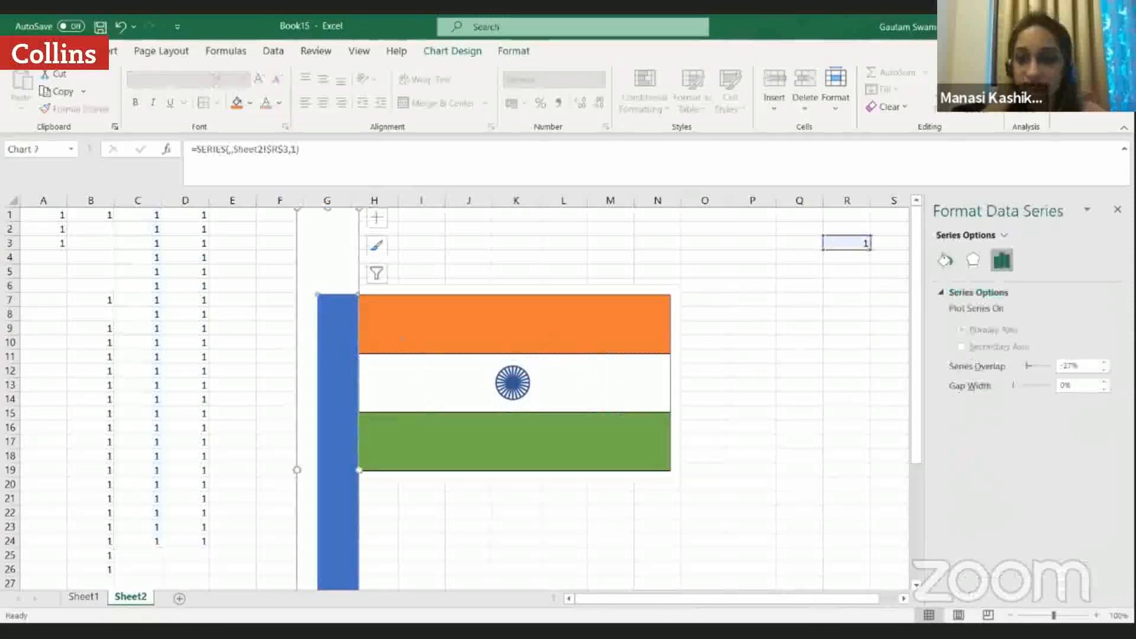
{"action": "left_click", "coordinate": [945, 261]}
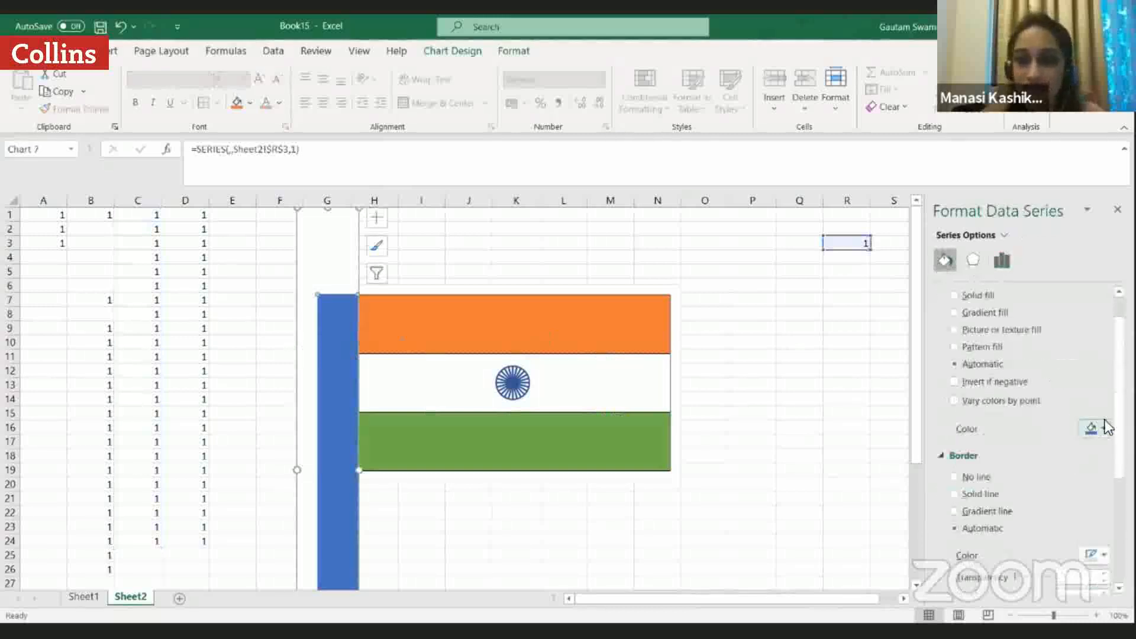
{"action": "left_click", "coordinate": [1098, 427]}
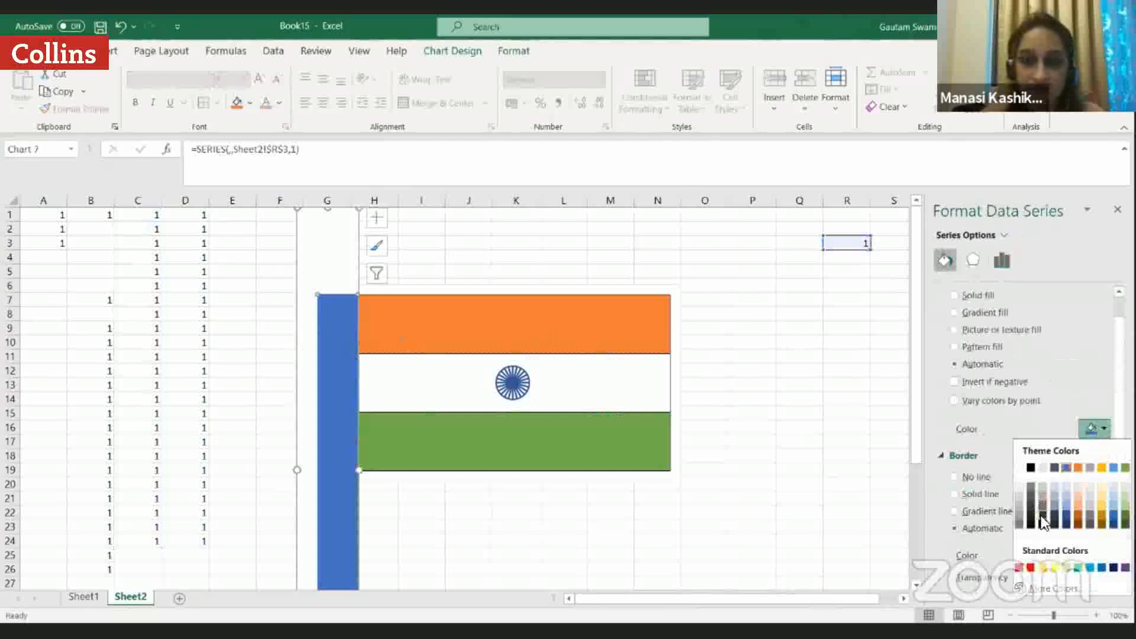
{"action": "left_click", "coordinate": [1041, 517]}
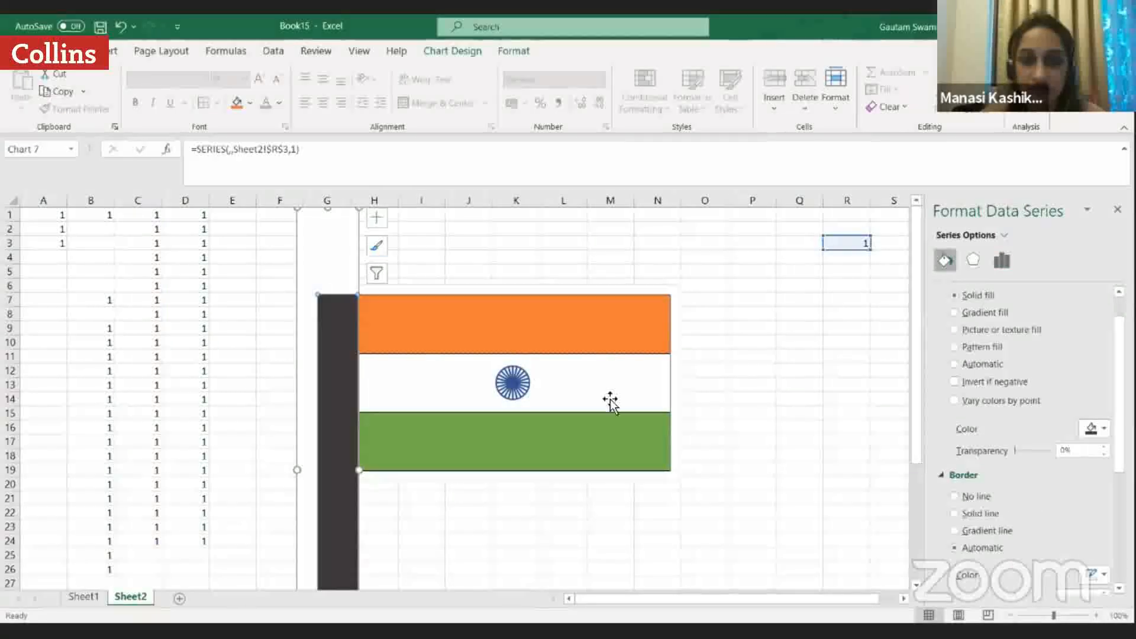
Narrow the pole chart from its left edge to make the pole thinner, and deselect the chart.
{"action": "left_click", "coordinate": [337, 438]}
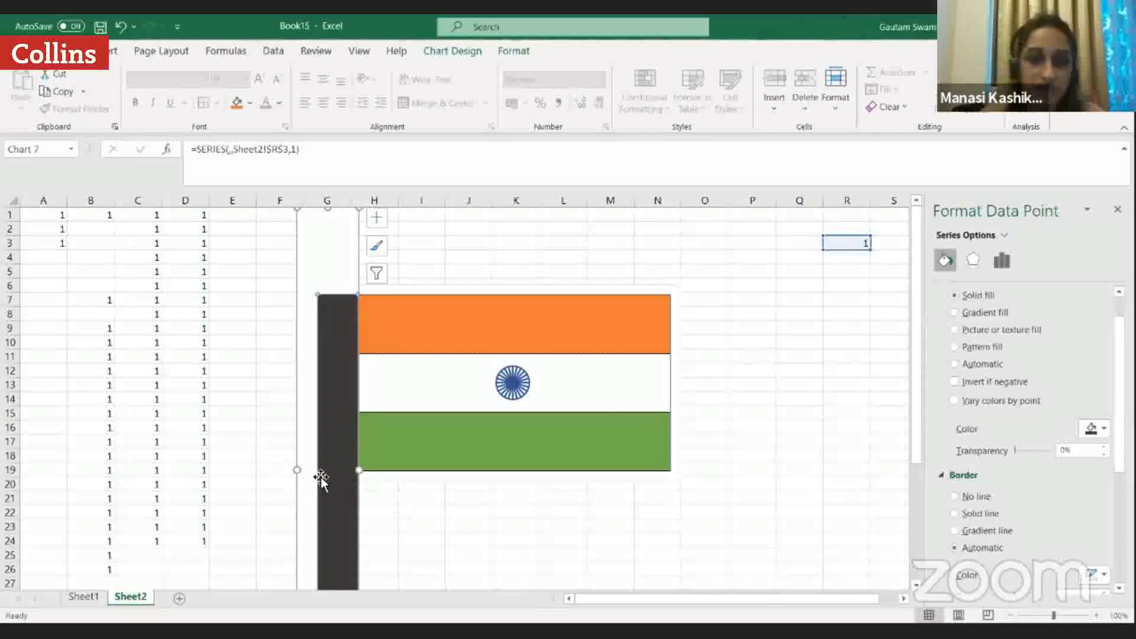
{"action": "left_click_drag", "start_coordinate": [301, 474], "coordinate": [320, 467]}
{"action": "left_click", "coordinate": [762, 469]}
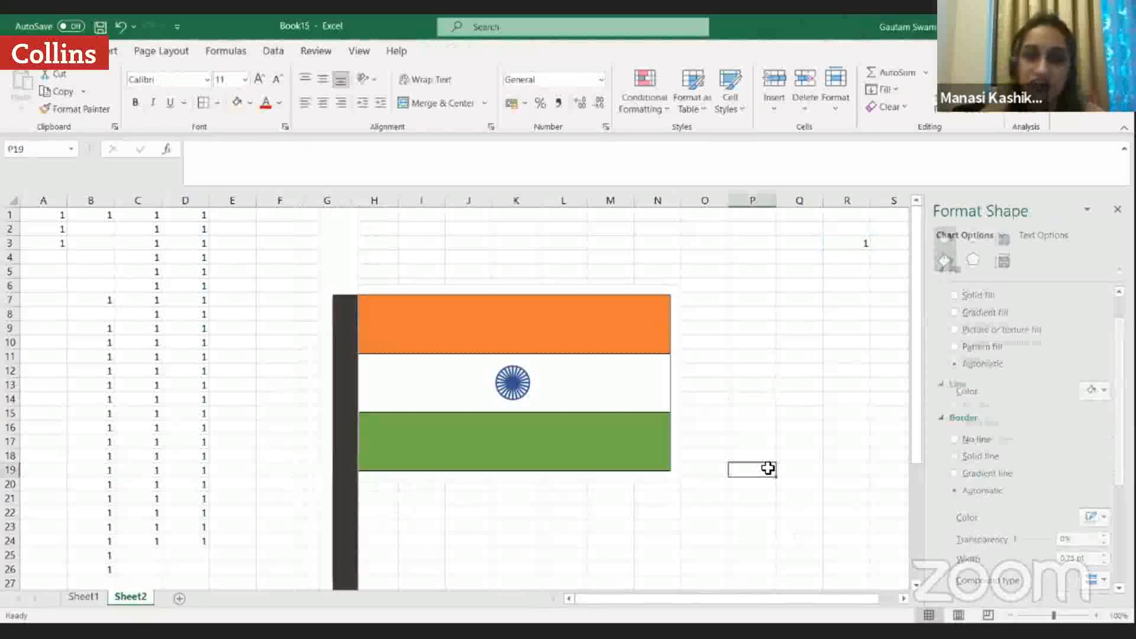
{"action": "scroll", "coordinate": [767, 468], "scroll_direction": "down", "scroll_amount": 3}
{"action": "scroll", "coordinate": [768, 467], "scroll_direction": "up", "scroll_amount": 1}
{"action": "scroll", "coordinate": [763, 468], "scroll_direction": "down", "scroll_amount": 1}
{"action": "scroll", "coordinate": [761, 459], "scroll_direction": "up", "scroll_amount": 2}
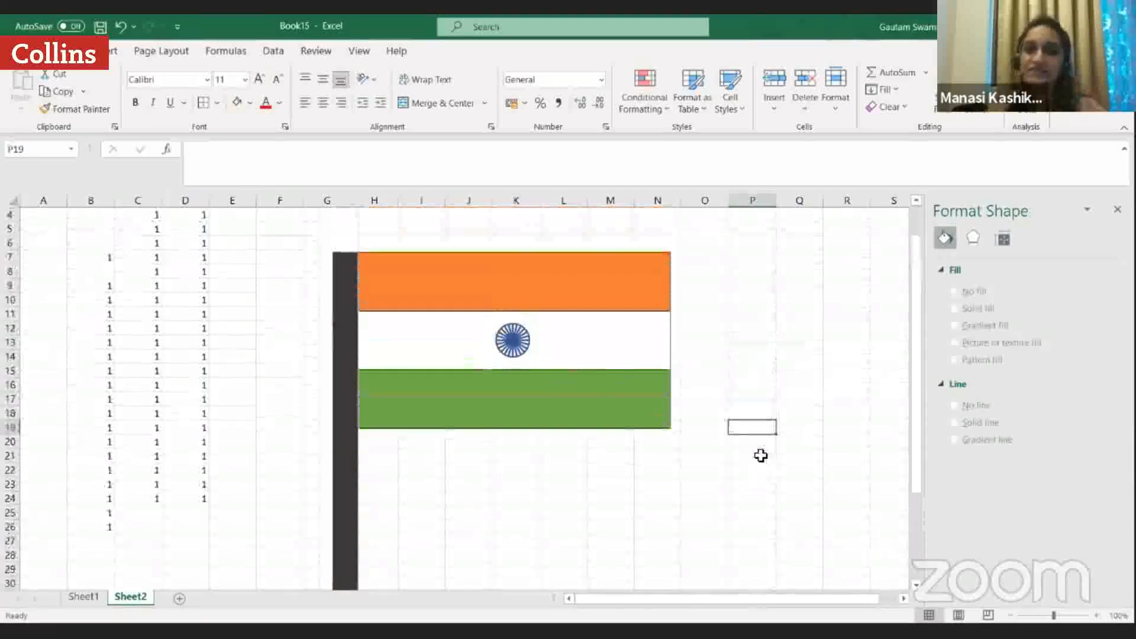
{"action": "scroll", "coordinate": [759, 449], "scroll_direction": "down", "scroll_amount": 2}
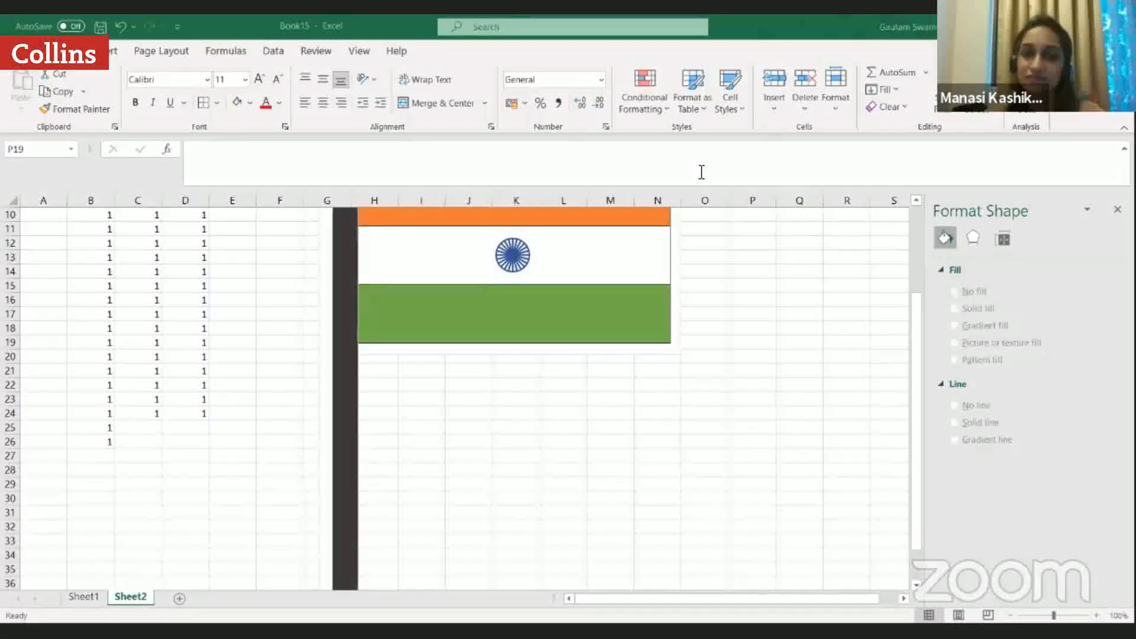
{"action": "scroll", "coordinate": [699, 169], "scroll_direction": "up", "scroll_amount": 3}
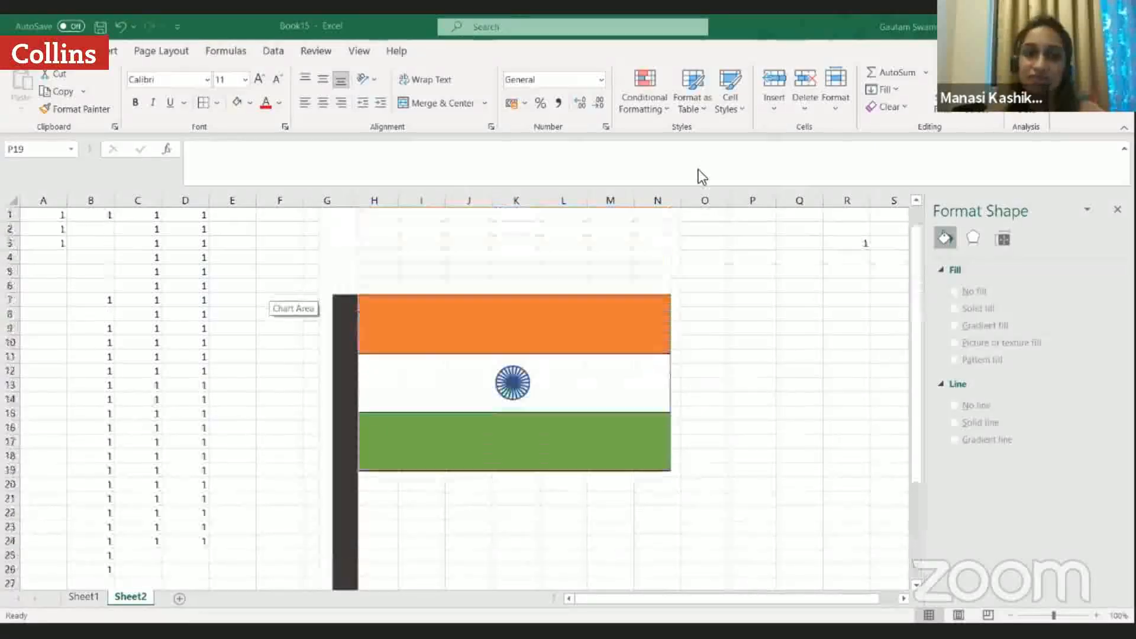
Clear the leftover 1s in column B from B7 down to B23, one cell after another.
{"action": "key", "text": "F2"}
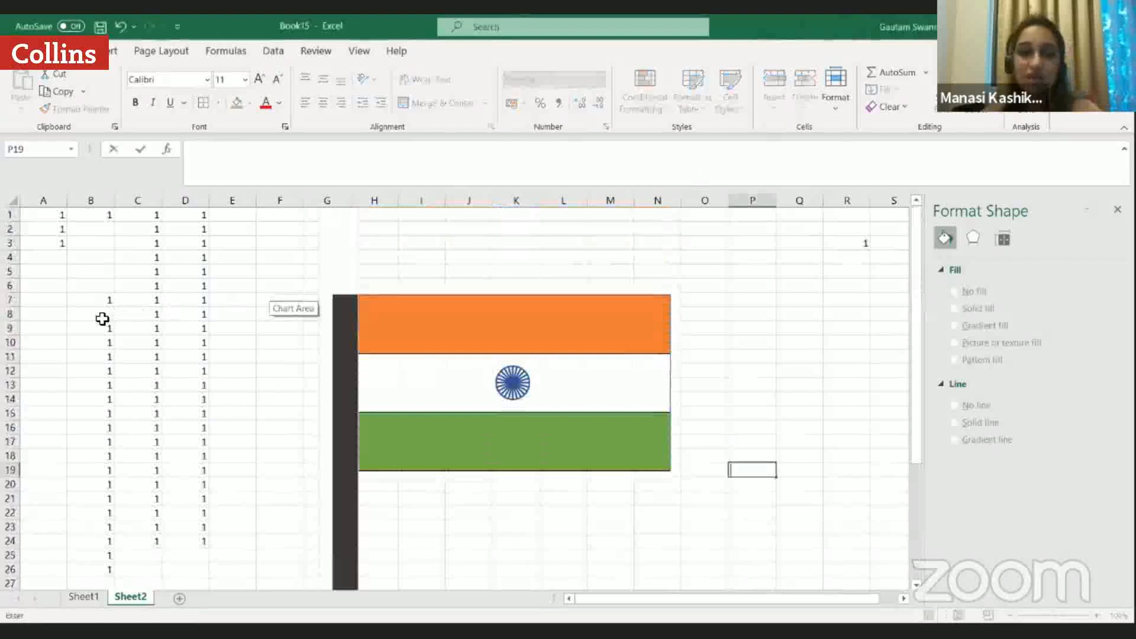
{"action": "left_click", "coordinate": [107, 300]}
{"action": "key", "text": "BackSpace"}
{"action": "left_click", "coordinate": [104, 332]}
{"action": "key", "text": "BackSpace"}
{"action": "left_click", "coordinate": [107, 347]}
{"action": "key", "text": "BackSpace"}
{"action": "left_click", "coordinate": [106, 358]}
{"action": "key", "text": "BackSpace"}
{"action": "left_click", "coordinate": [106, 382]}
{"action": "key", "text": "BackSpace"}
{"action": "left_click", "coordinate": [104, 398]}
{"action": "key", "text": "BackSpace"}
{"action": "left_click", "coordinate": [103, 413]}
{"action": "key", "text": "BackSpace"}
{"action": "left_click", "coordinate": [101, 429]}
{"action": "key", "text": "BackSpace"}
{"action": "left_click", "coordinate": [93, 459]}
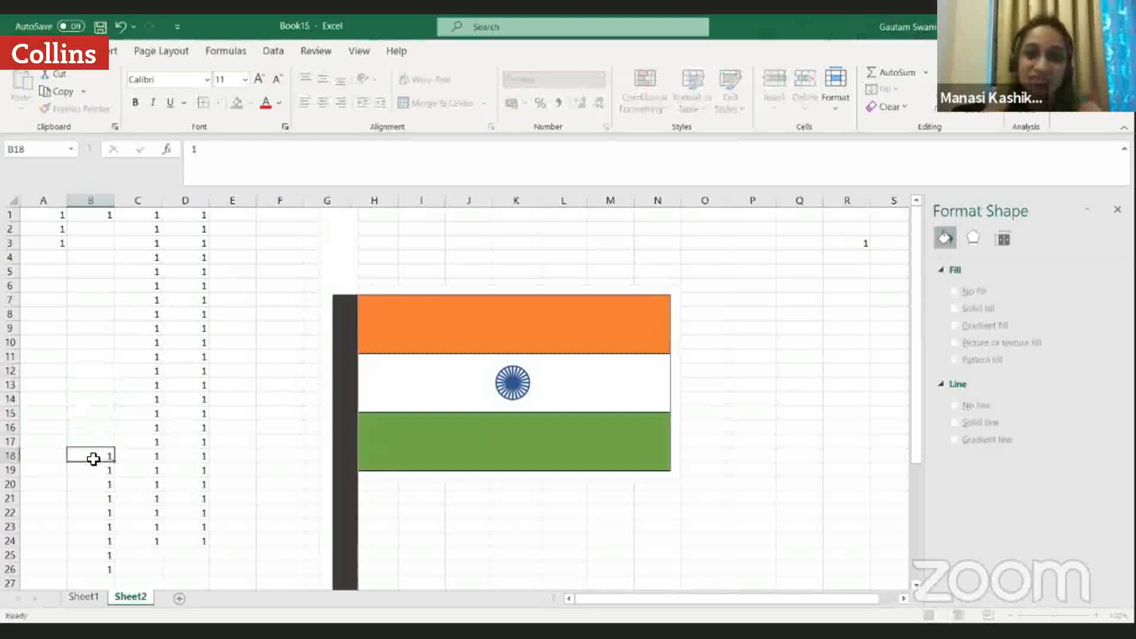
{"action": "key", "text": "BackSpace"}
{"action": "left_click", "coordinate": [96, 473]}
{"action": "key", "text": "BackSpace"}
{"action": "left_click", "coordinate": [96, 488]}
{"action": "key", "text": "BackSpace"}
{"action": "left_click", "coordinate": [100, 502]}
{"action": "key", "text": "BackSpace"}
{"action": "left_click", "coordinate": [98, 528]}
{"action": "key", "text": "BackSpace"}
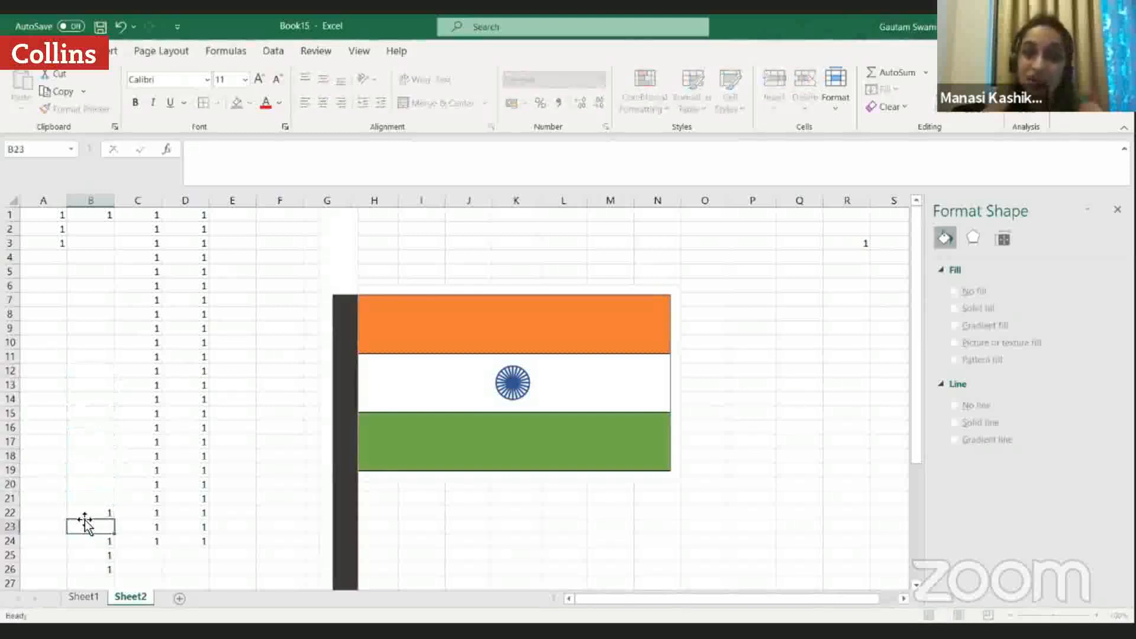
{"action": "left_click", "coordinate": [102, 512]}
{"action": "key", "text": "BackSpace"}
{"action": "left_click", "coordinate": [264, 240]}
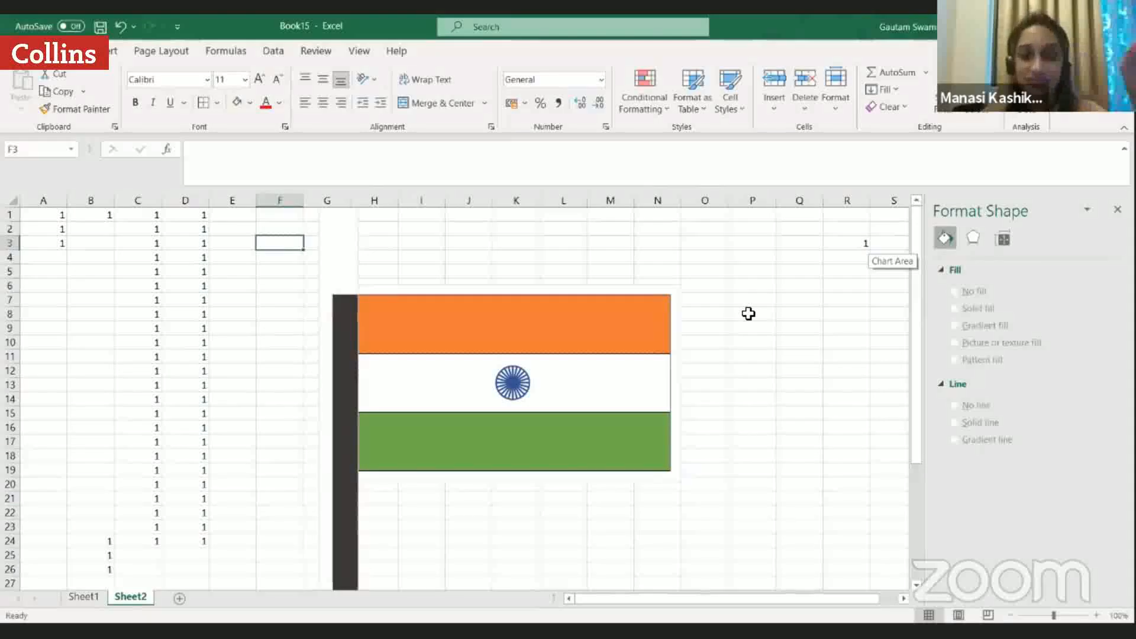
Insert a 2-D clustered column chart based on the single value in cell R3.
{"action": "left_click", "coordinate": [852, 245]}
{"action": "left_click", "coordinate": [865, 309]}
{"action": "left_click", "coordinate": [849, 255]}
{"action": "left_click", "coordinate": [849, 244]}
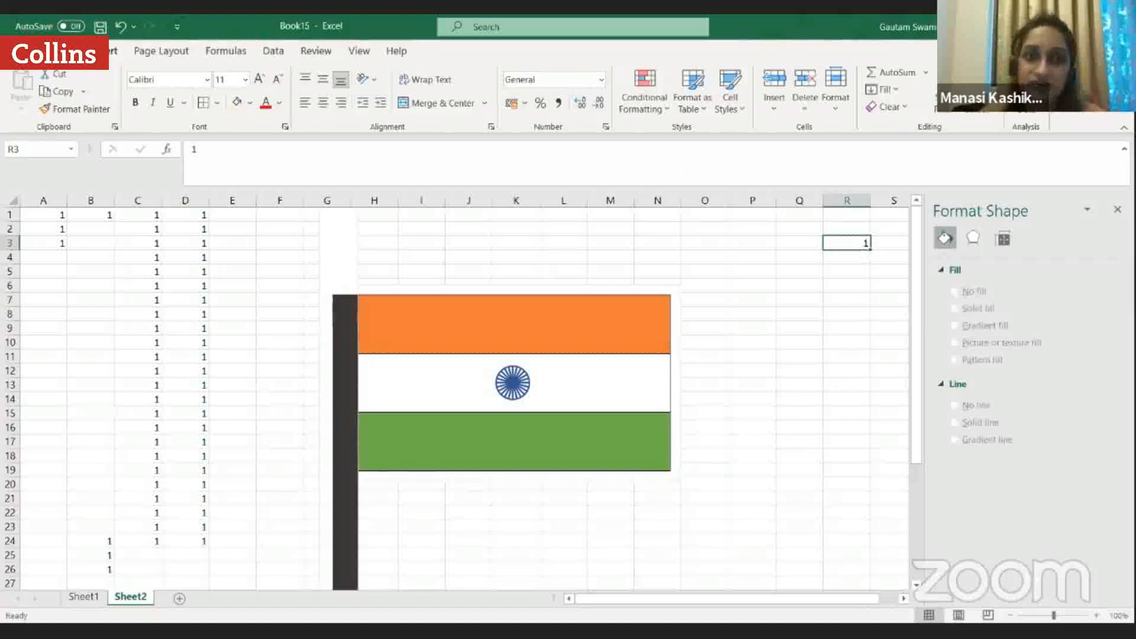
{"action": "left_click", "coordinate": [102, 51]}
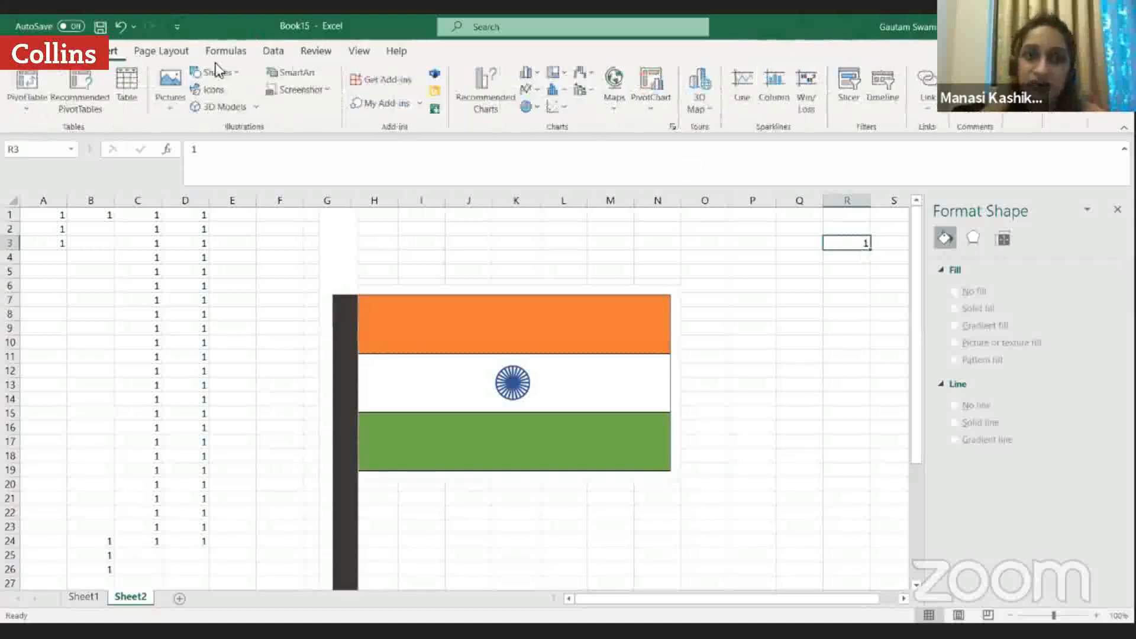
{"action": "left_click", "coordinate": [566, 77]}
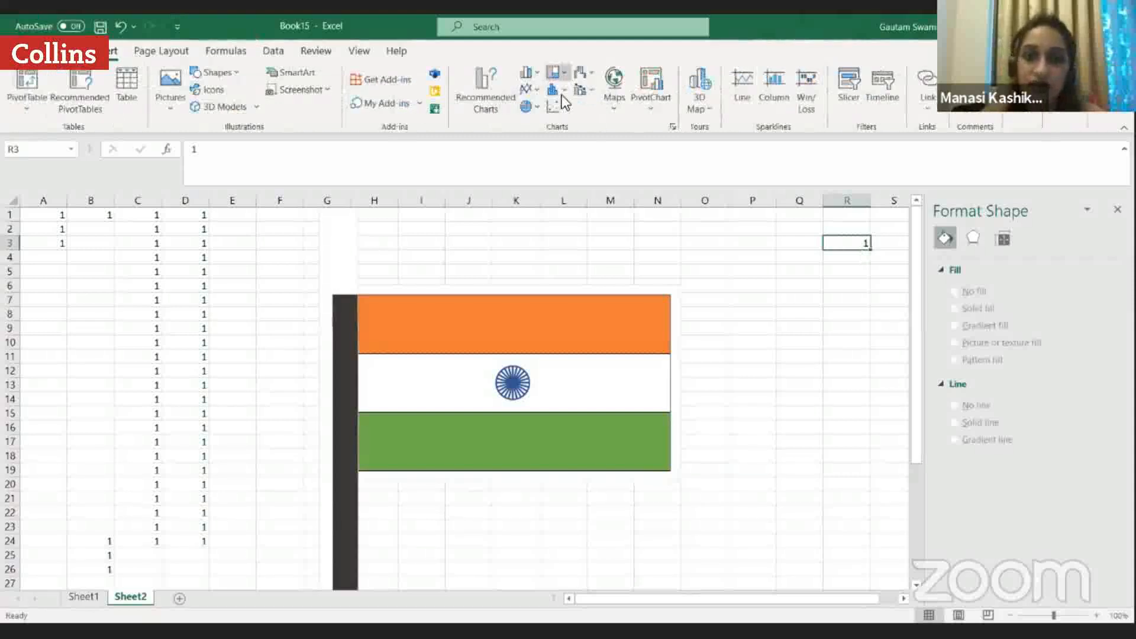
{"action": "left_click", "coordinate": [526, 73]}
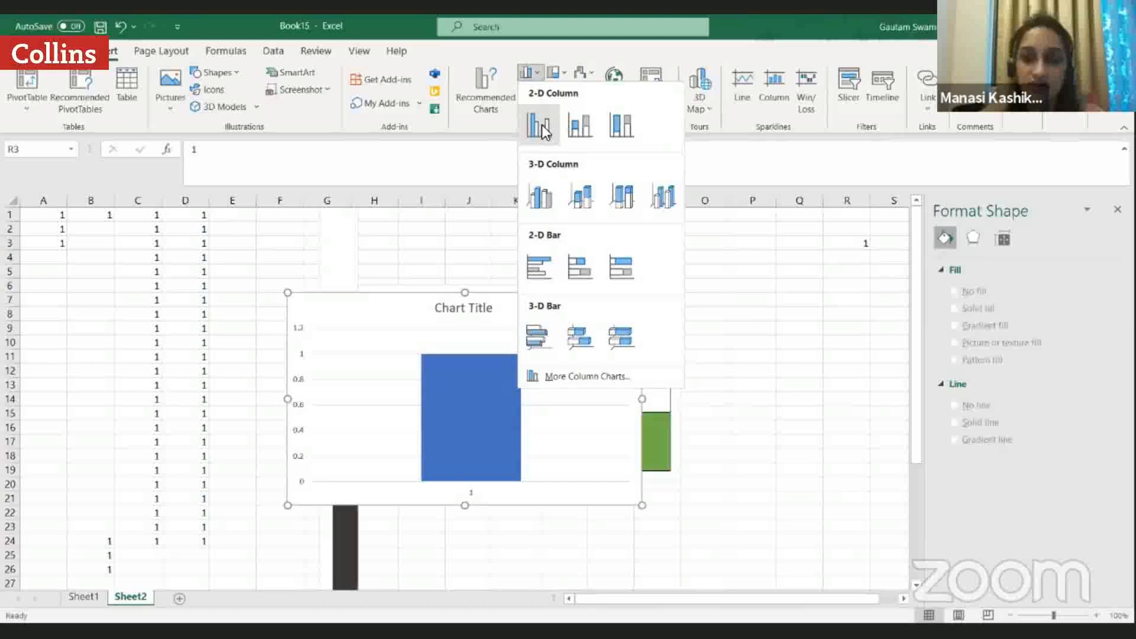
{"action": "left_click", "coordinate": [538, 127]}
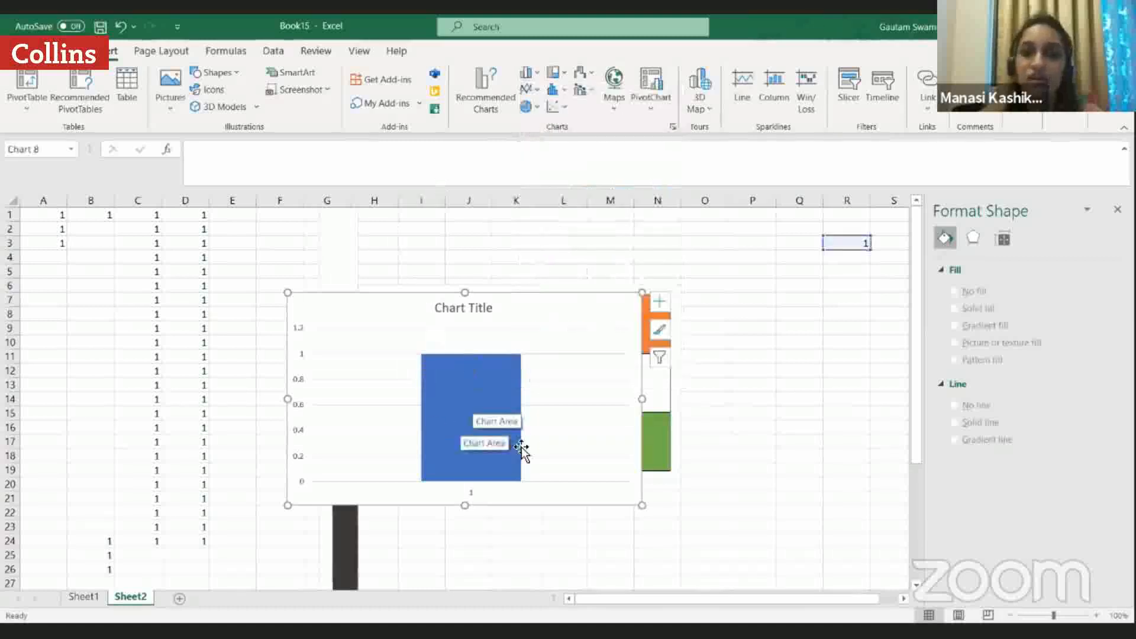
Remove the title, both axes and the gridlines from the new column chart.
{"action": "mouse_move", "coordinate": [463, 423]}
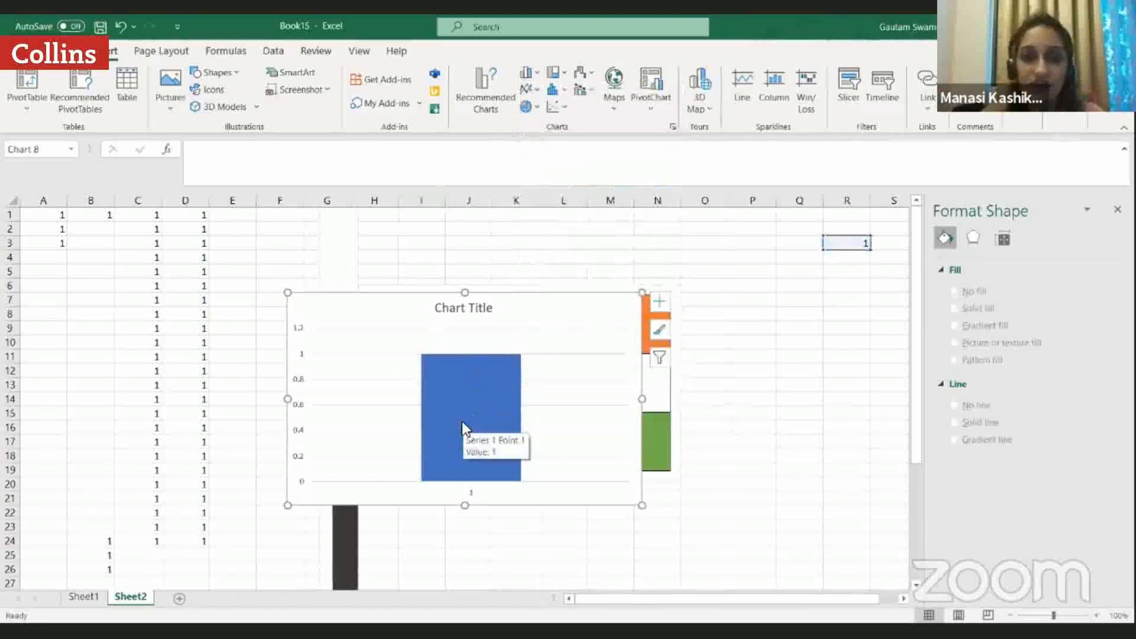
{"action": "left_click", "coordinate": [496, 313]}
{"action": "key", "text": "Delete"}
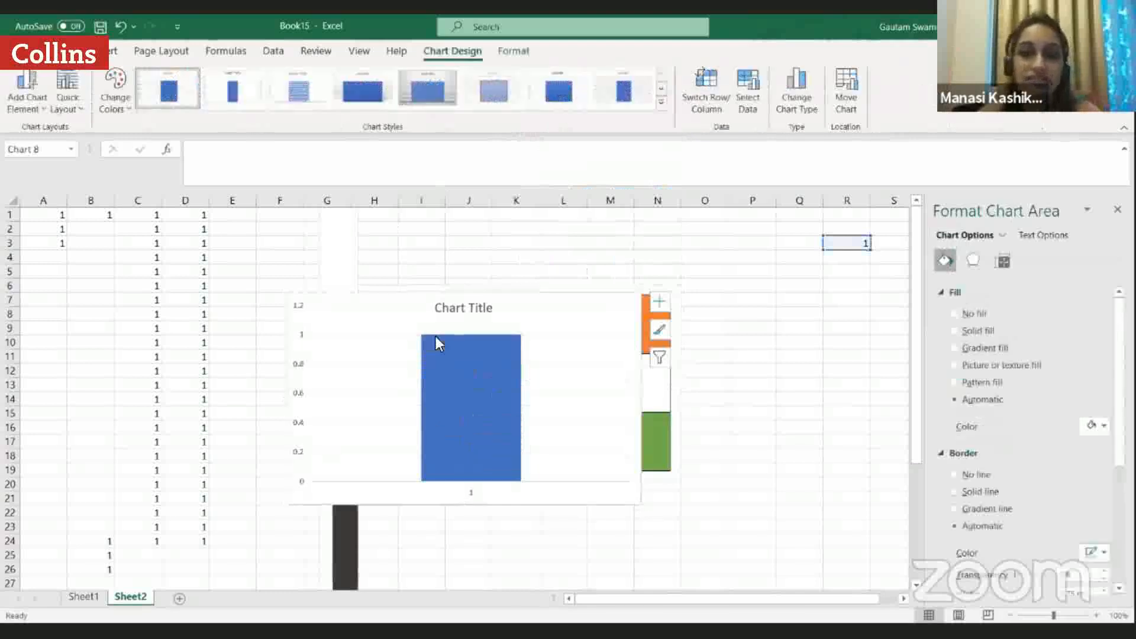
{"action": "left_click", "coordinate": [299, 307]}
{"action": "key", "text": "Delete"}
{"action": "left_click", "coordinate": [343, 313]}
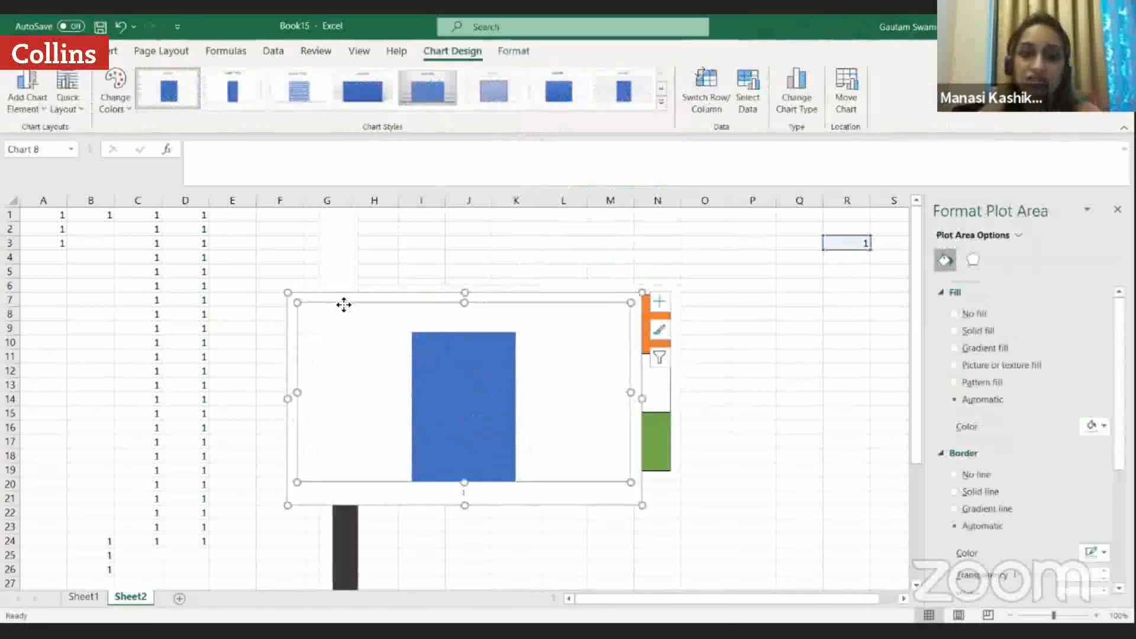
{"action": "left_click", "coordinate": [462, 492]}
{"action": "key", "text": "Delete"}
{"action": "left_click", "coordinate": [567, 370]}
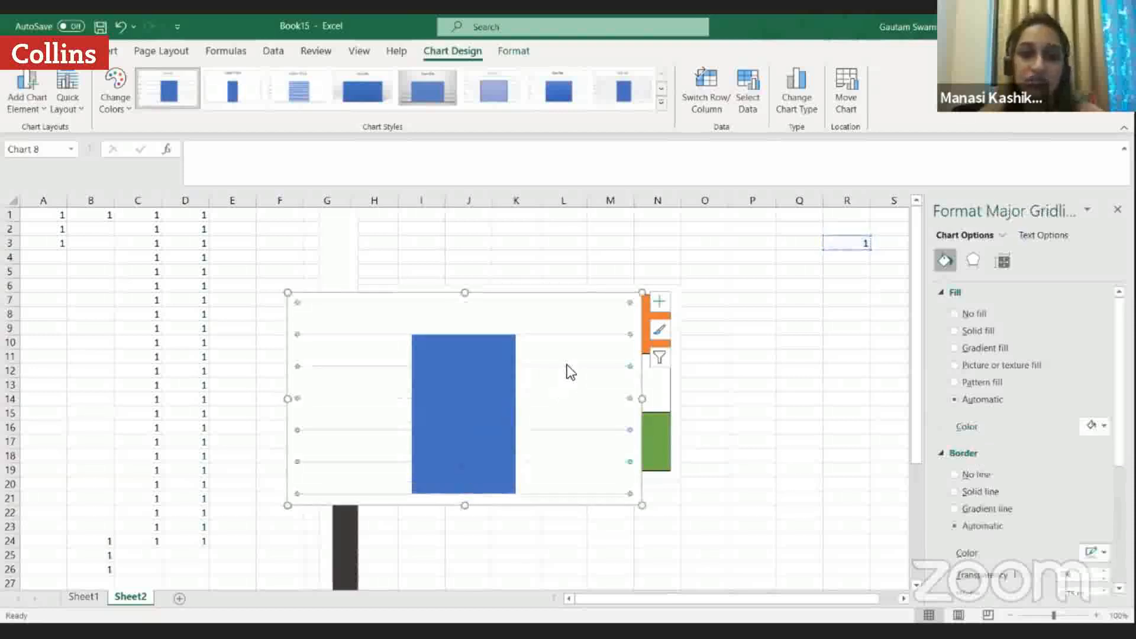
{"action": "key", "text": "Delete"}
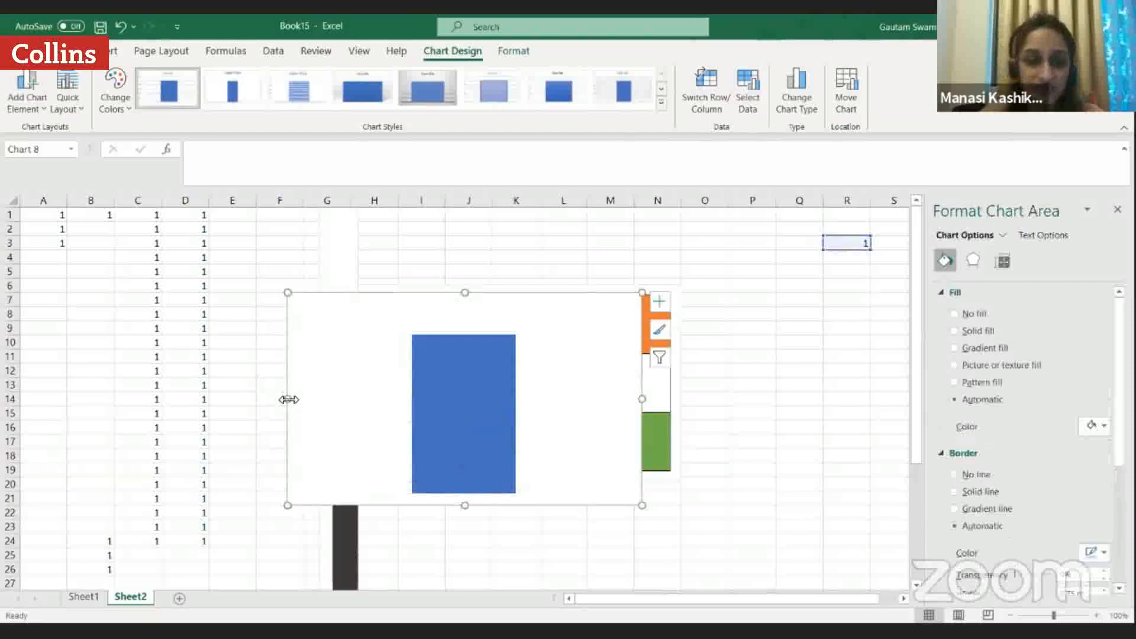
Narrow the new chart to about one sheet column wide and set its series gap width to 0%.
{"action": "left_click_drag", "start_coordinate": [289, 400], "coordinate": [591, 431]}
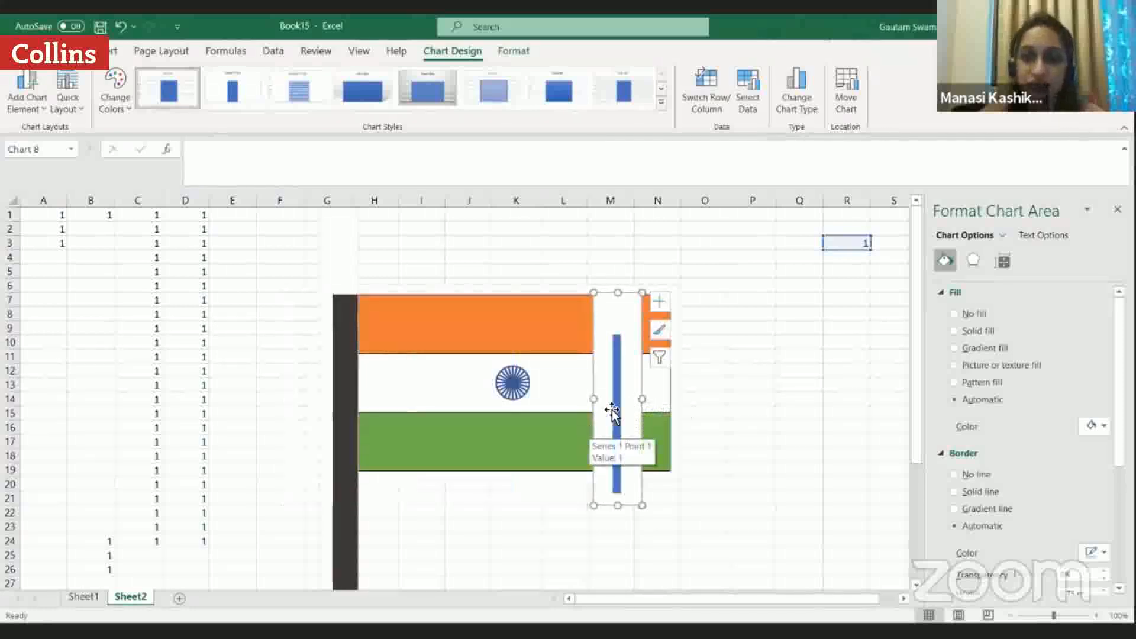
{"action": "left_click", "coordinate": [615, 391]}
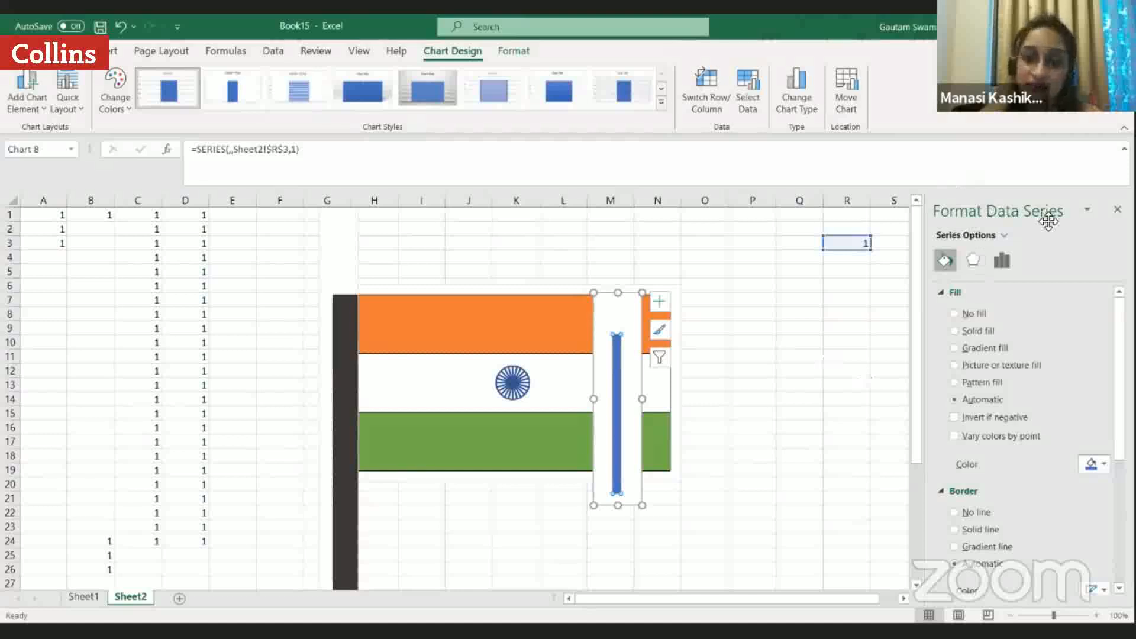
{"action": "left_click", "coordinate": [1001, 262]}
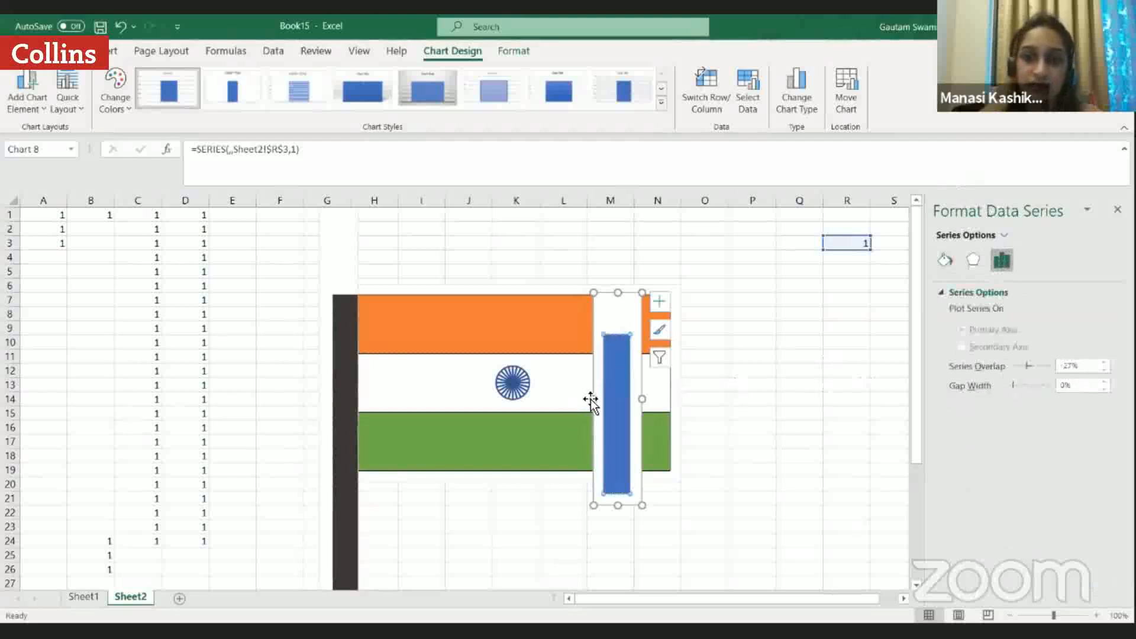
{"action": "left_click", "coordinate": [622, 382]}
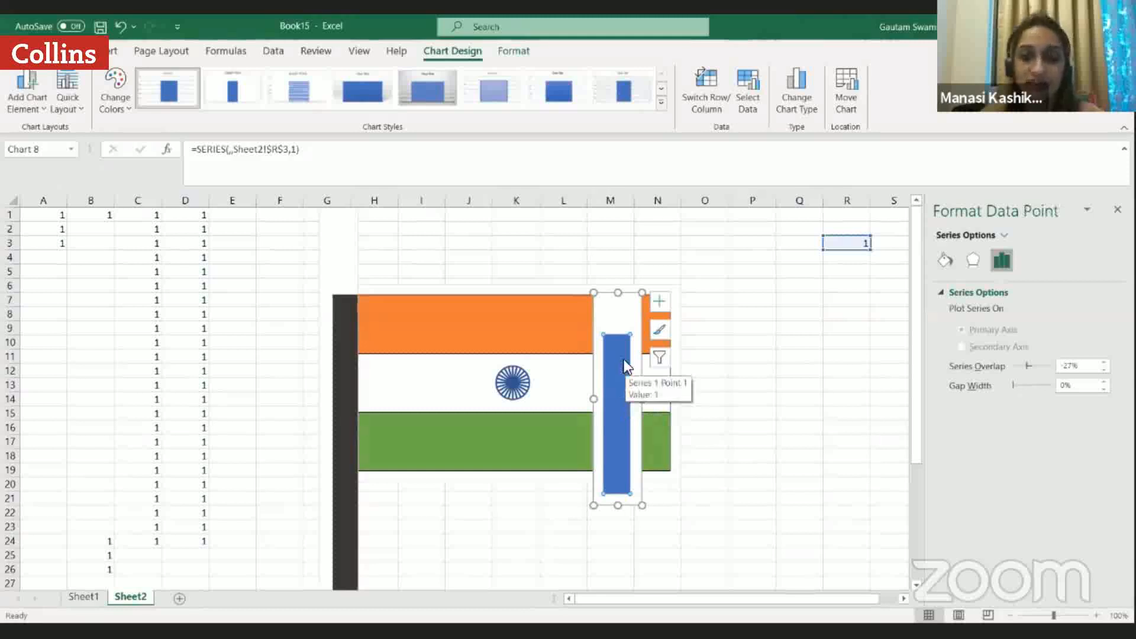
Shift the plot area to the new chart's right edge and move the chart to column F beside the pole.
{"action": "left_click", "coordinate": [620, 316]}
{"action": "mouse_move", "coordinate": [620, 320]}
{"action": "left_mouse_down"}
{"action": "mouse_move", "coordinate": [610, 309]}
{"action": "mouse_move", "coordinate": [645, 314]}
{"action": "mouse_move", "coordinate": [612, 319]}
{"action": "mouse_move", "coordinate": [647, 315]}
{"action": "left_mouse_up"}
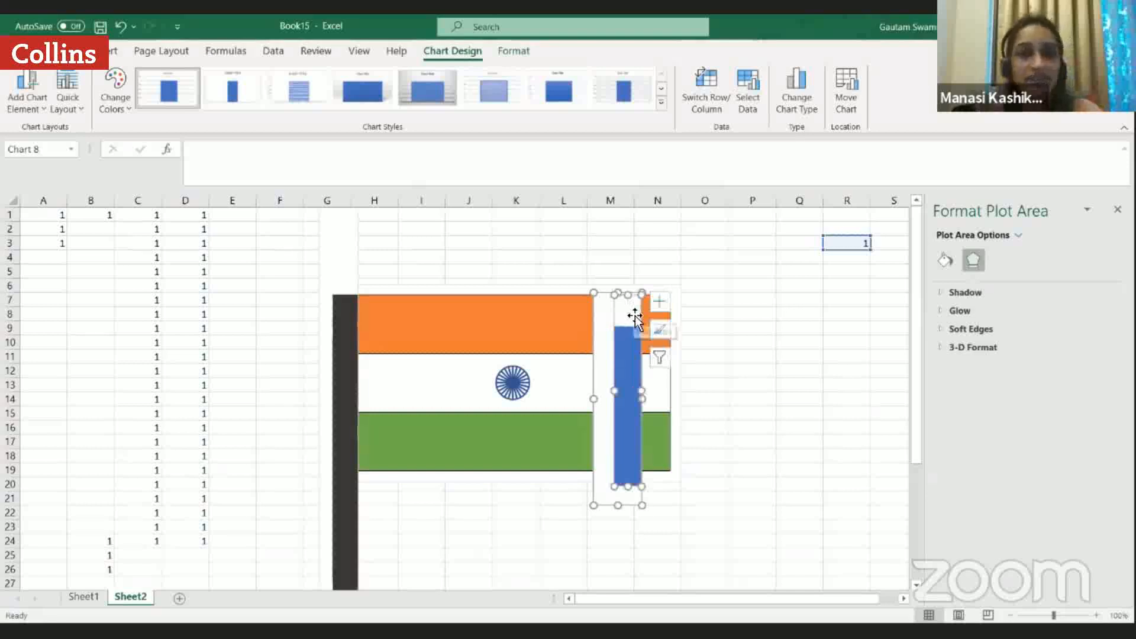
{"action": "mouse_move", "coordinate": [633, 303]}
{"action": "left_mouse_down"}
{"action": "mouse_move", "coordinate": [631, 284]}
{"action": "mouse_move", "coordinate": [630, 299]}
{"action": "left_mouse_up"}
{"action": "left_click_drag", "start_coordinate": [601, 379], "coordinate": [298, 337]}
{"action": "left_click_drag", "start_coordinate": [301, 356], "coordinate": [266, 315]}
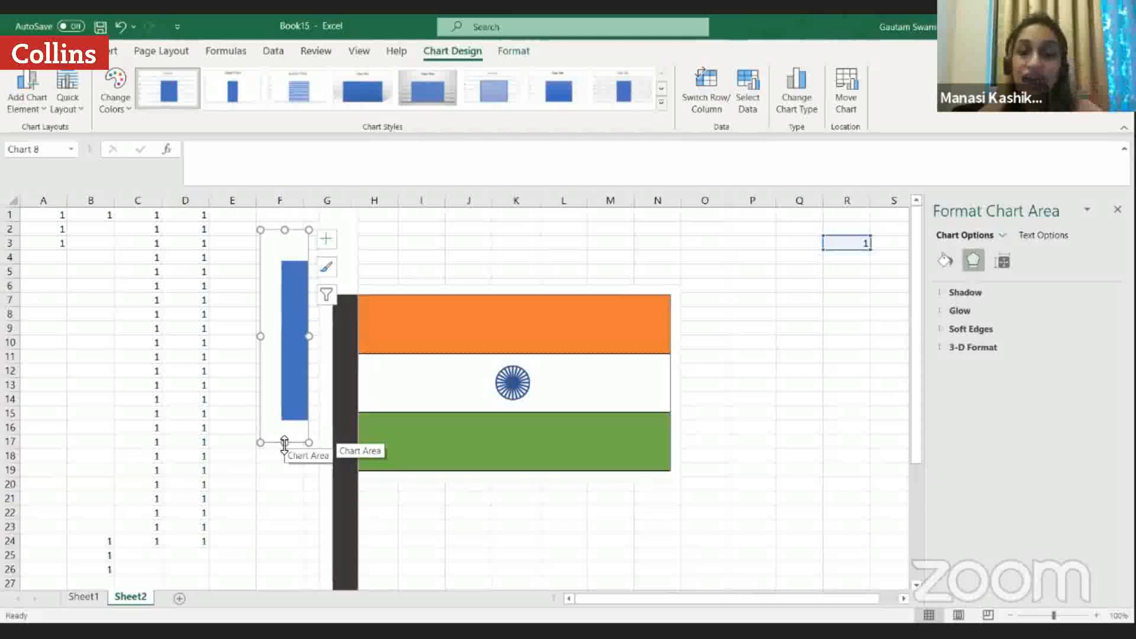
Lengthen the new chart downward past row 39 and place it over the existing pole against the flag's left edge.
{"action": "left_click_drag", "start_coordinate": [284, 443], "coordinate": [288, 548]}
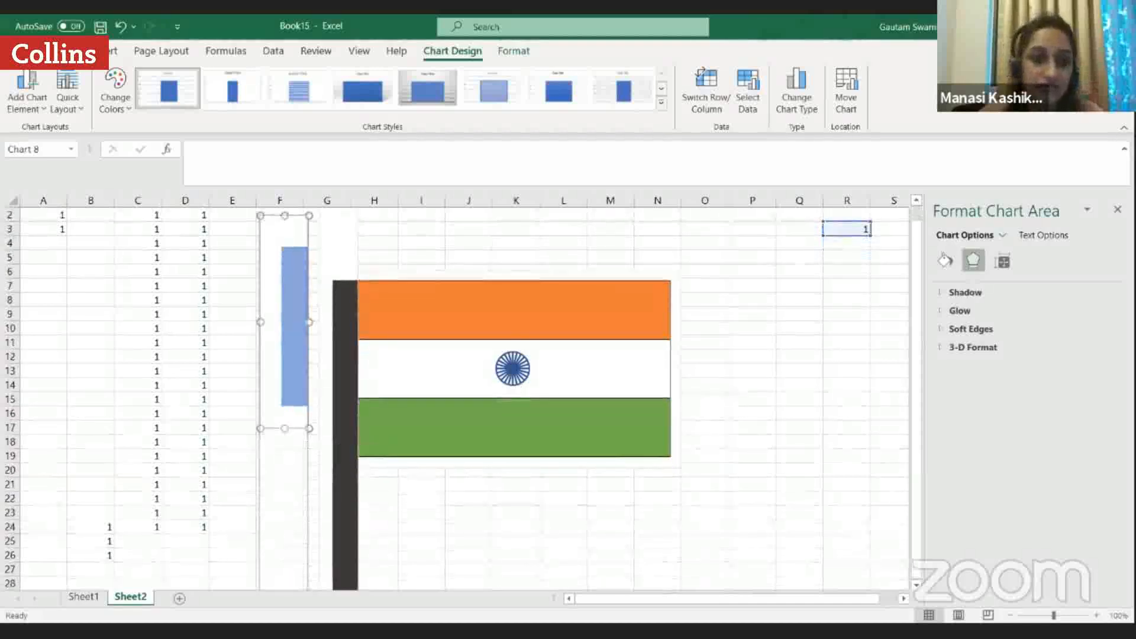
{"action": "scroll", "coordinate": [418, 411], "scroll_direction": "down", "scroll_amount": 2}
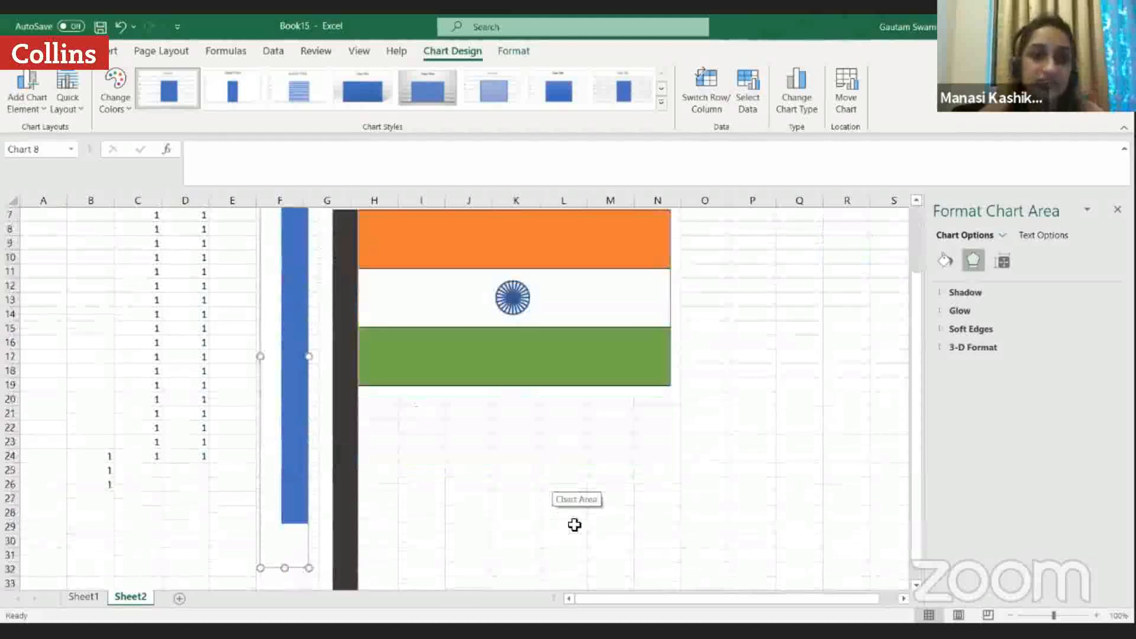
{"action": "scroll", "coordinate": [574, 525], "scroll_direction": "down", "scroll_amount": 2}
{"action": "left_click_drag", "start_coordinate": [284, 483], "coordinate": [284, 592]}
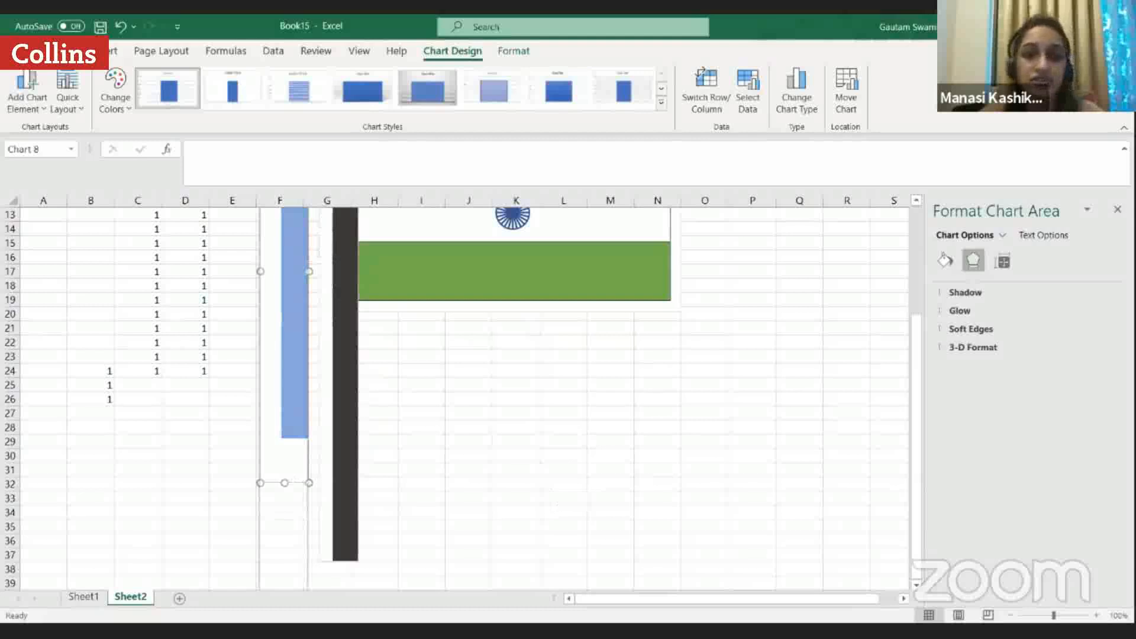
{"action": "left_click", "coordinate": [304, 254]}
{"action": "left_click_drag", "start_coordinate": [269, 259], "coordinate": [319, 239]}
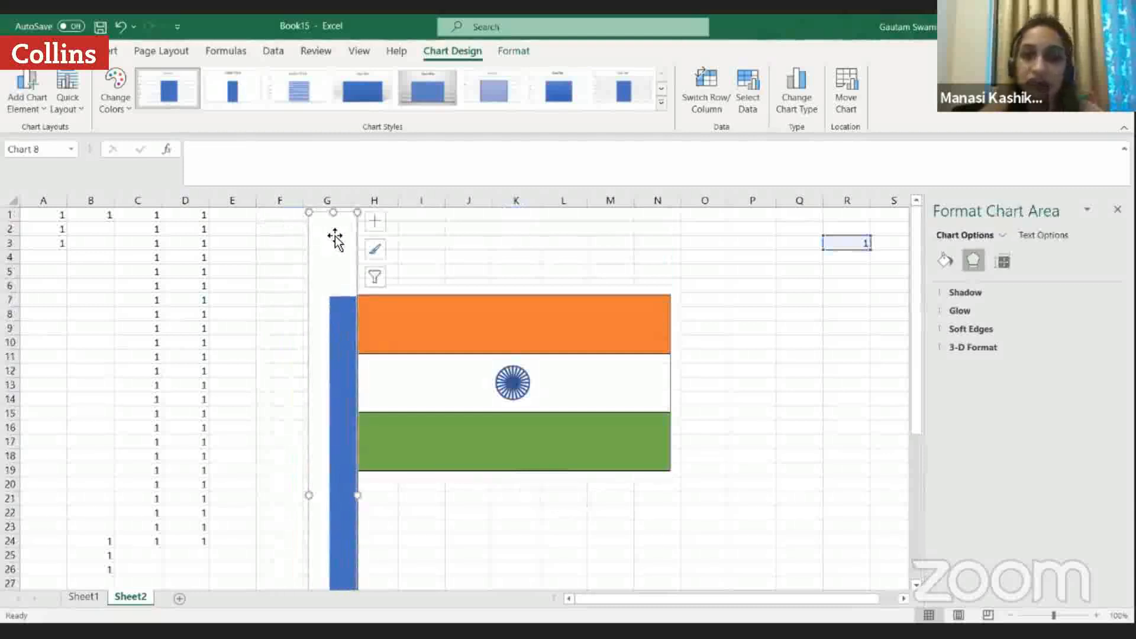
Fill the new chart's column series with solid dark grey and deselect the chart.
{"action": "left_click", "coordinate": [946, 261]}
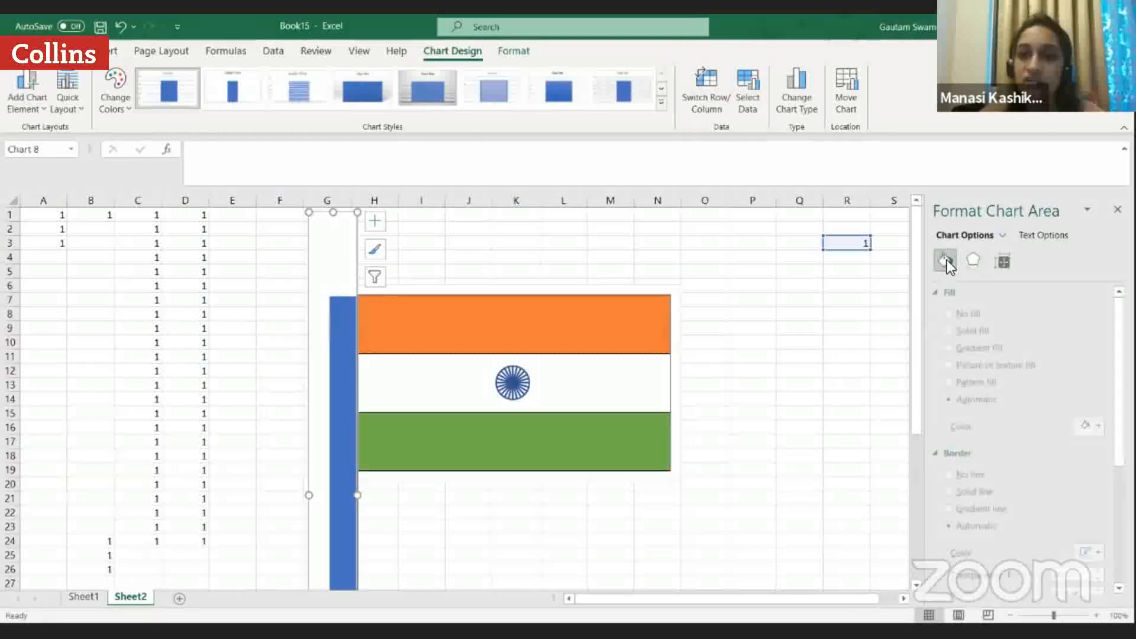
{"action": "left_click", "coordinate": [1093, 428]}
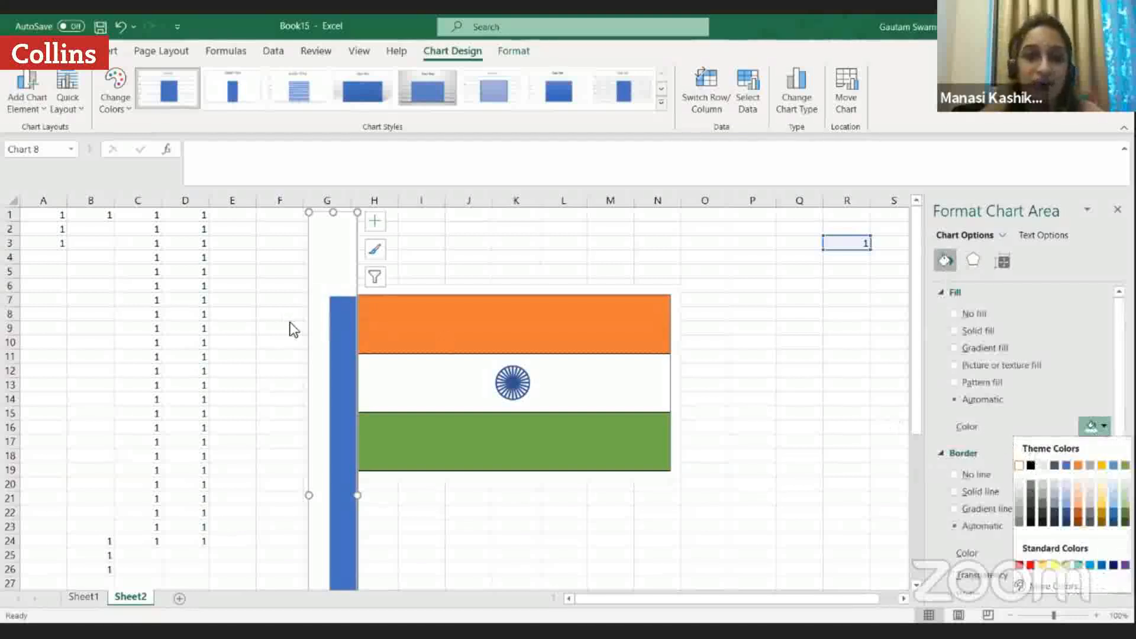
{"action": "left_click", "coordinate": [343, 337]}
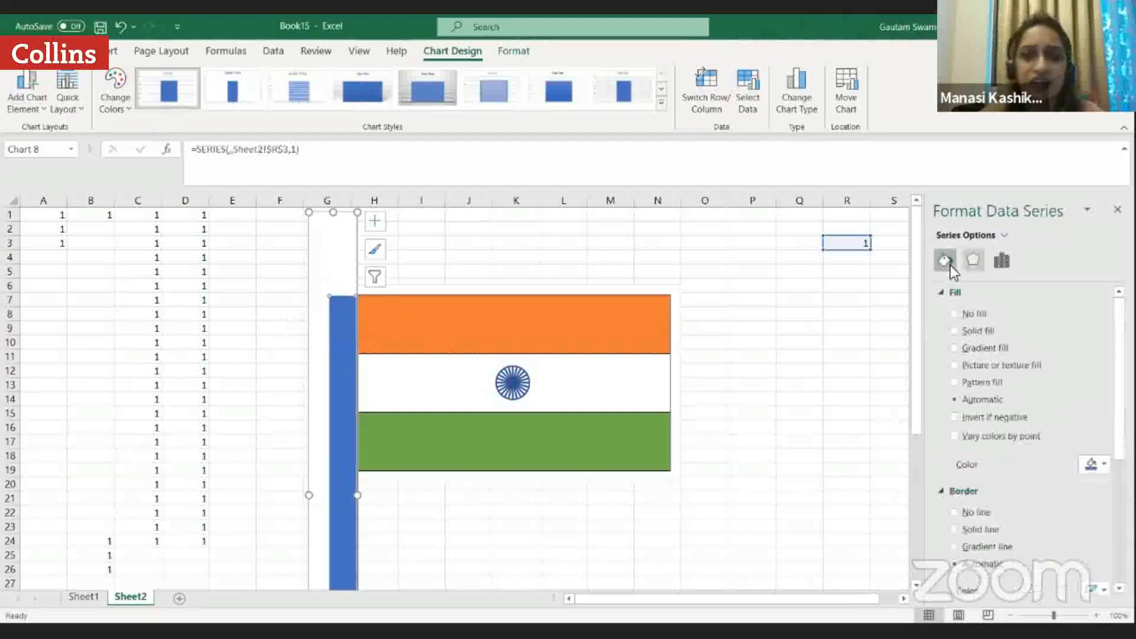
{"action": "left_click", "coordinate": [959, 331]}
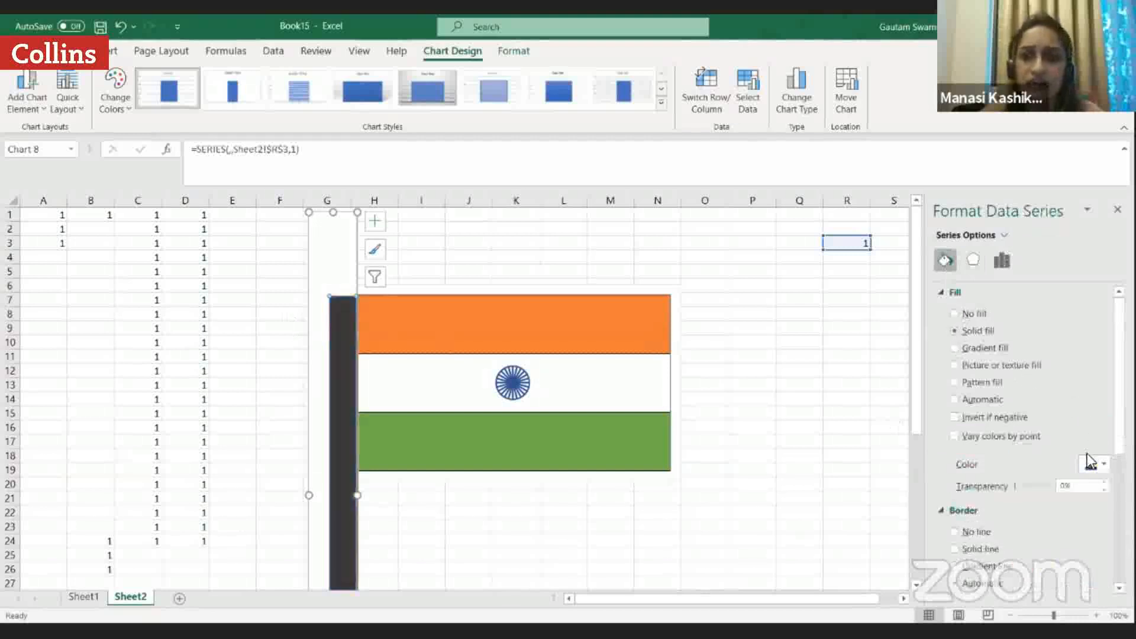
{"action": "left_click", "coordinate": [760, 364]}
{"action": "scroll", "coordinate": [761, 365], "scroll_direction": "down", "scroll_amount": 6}
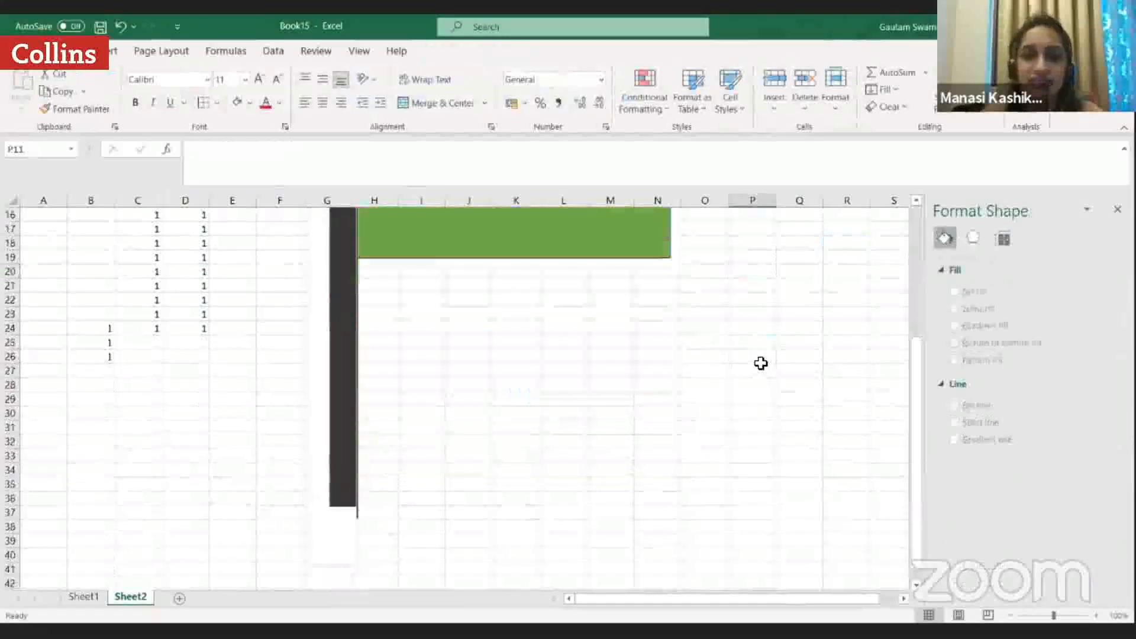
{"action": "scroll", "coordinate": [418, 266], "scroll_direction": "up", "scroll_amount": 5}
Delete the duplicate pole chart lying over the original pole and select an empty cell beside the flag.
{"action": "left_click", "coordinate": [335, 236]}
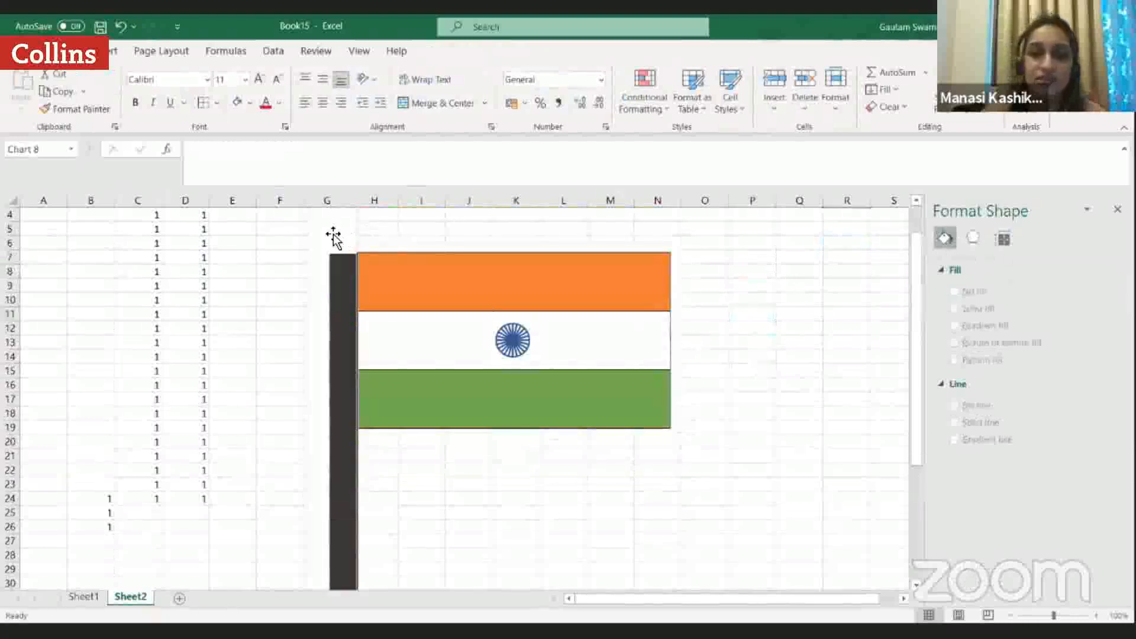
{"action": "key", "text": "Escape"}
{"action": "key", "text": "Escape"}
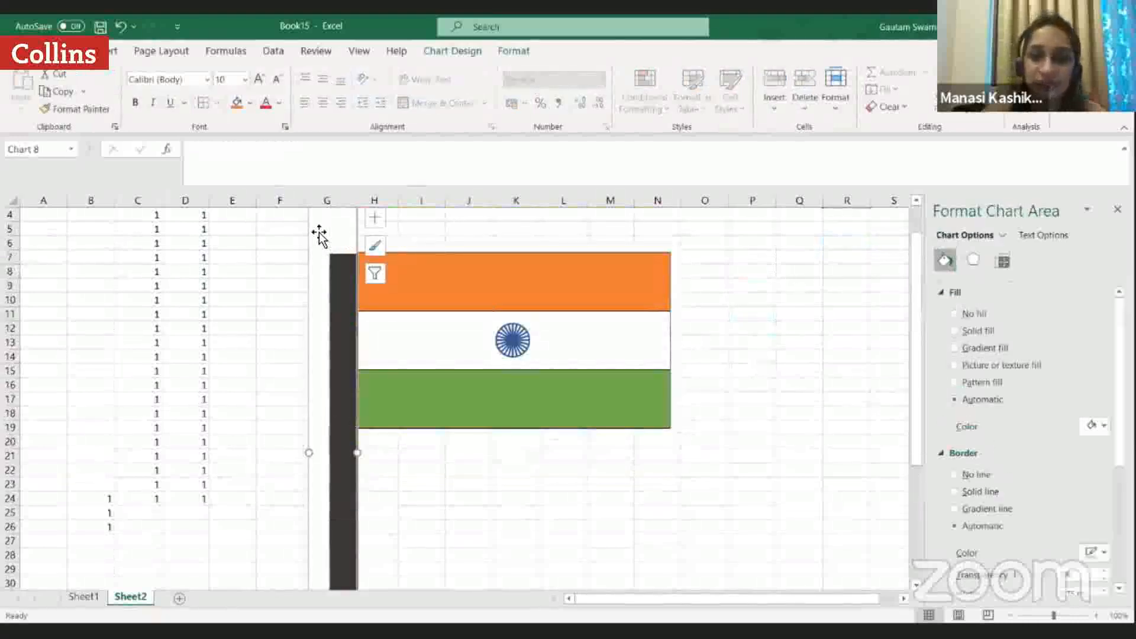
{"action": "left_click", "coordinate": [800, 359]}
{"action": "scroll", "coordinate": [801, 400], "scroll_direction": "down", "scroll_amount": 5}
{"action": "scroll", "coordinate": [801, 400], "scroll_direction": "up", "scroll_amount": 5}
{"action": "scroll", "coordinate": [801, 402], "scroll_direction": "up", "scroll_amount": 1}
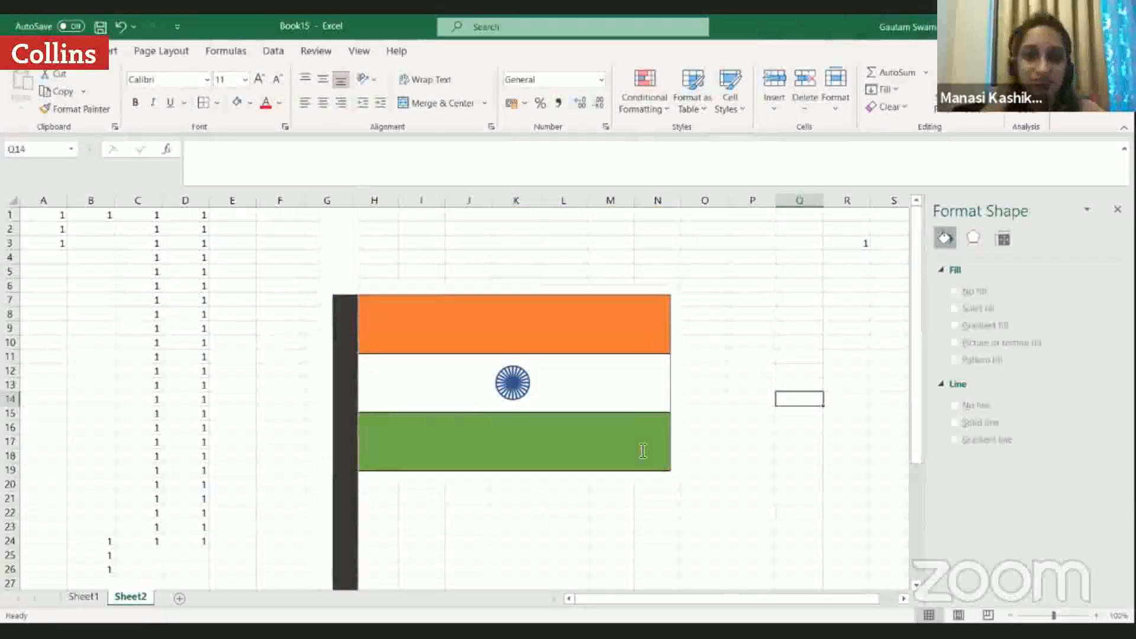
{"action": "key", "text": "alt+Tab"}
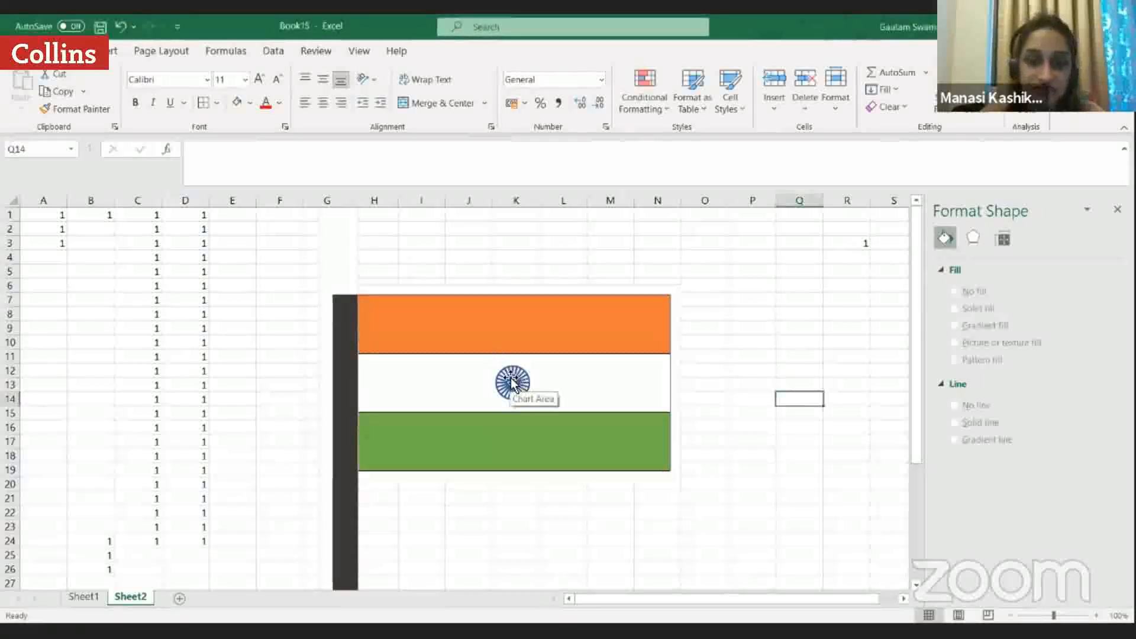
Enlarge the wheel's pie chart slightly by stretching it from its lower-right corner.
{"action": "left_click", "coordinate": [474, 381]}
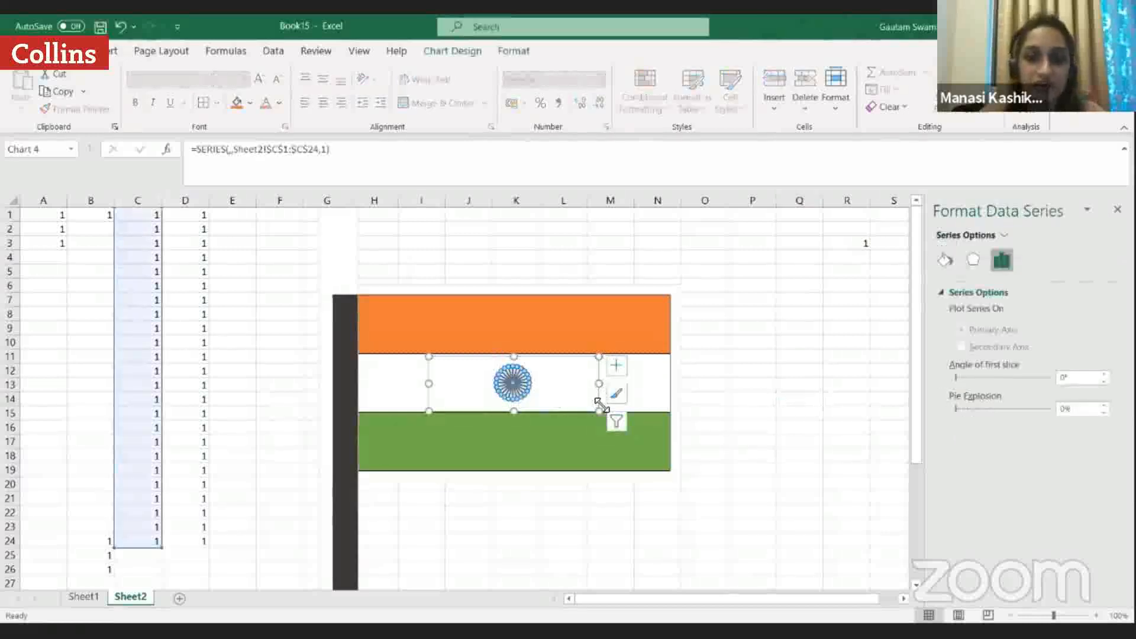
{"action": "left_click_drag", "start_coordinate": [599, 406], "coordinate": [615, 420]}
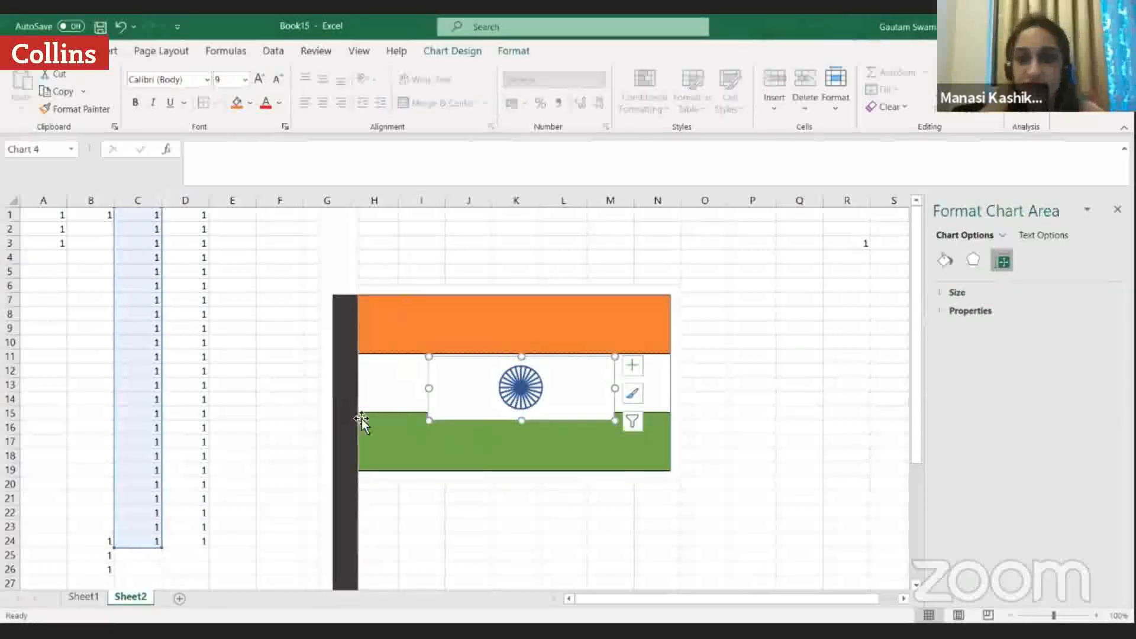
Scale the wheel chart's height to 120%.
{"action": "left_click", "coordinate": [943, 292]}
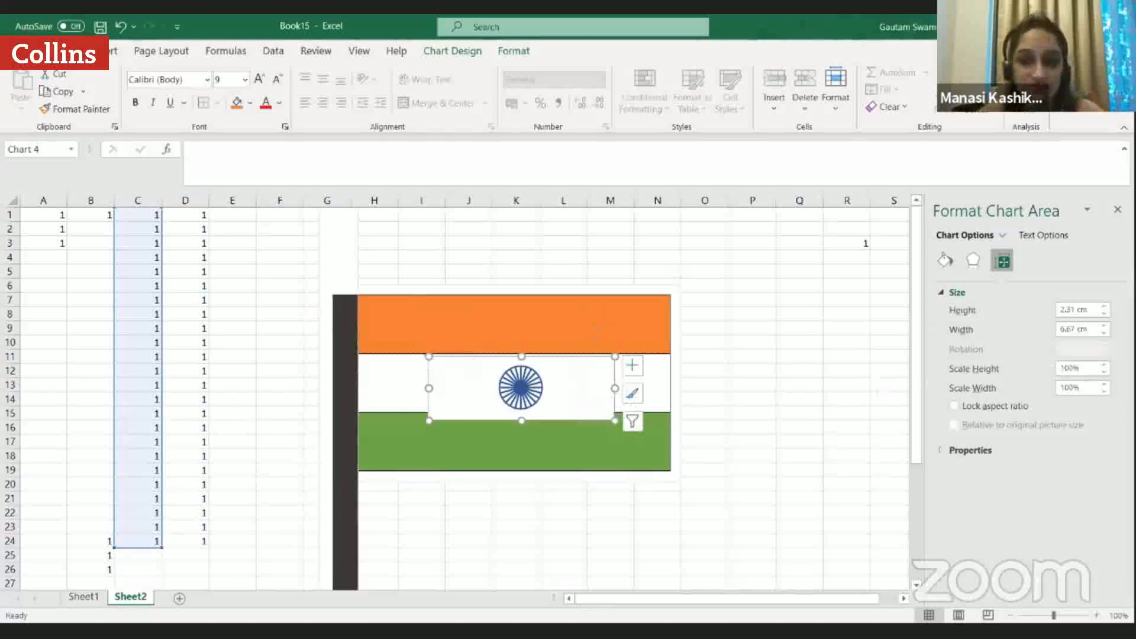
{"action": "left_click", "coordinate": [1103, 365]}
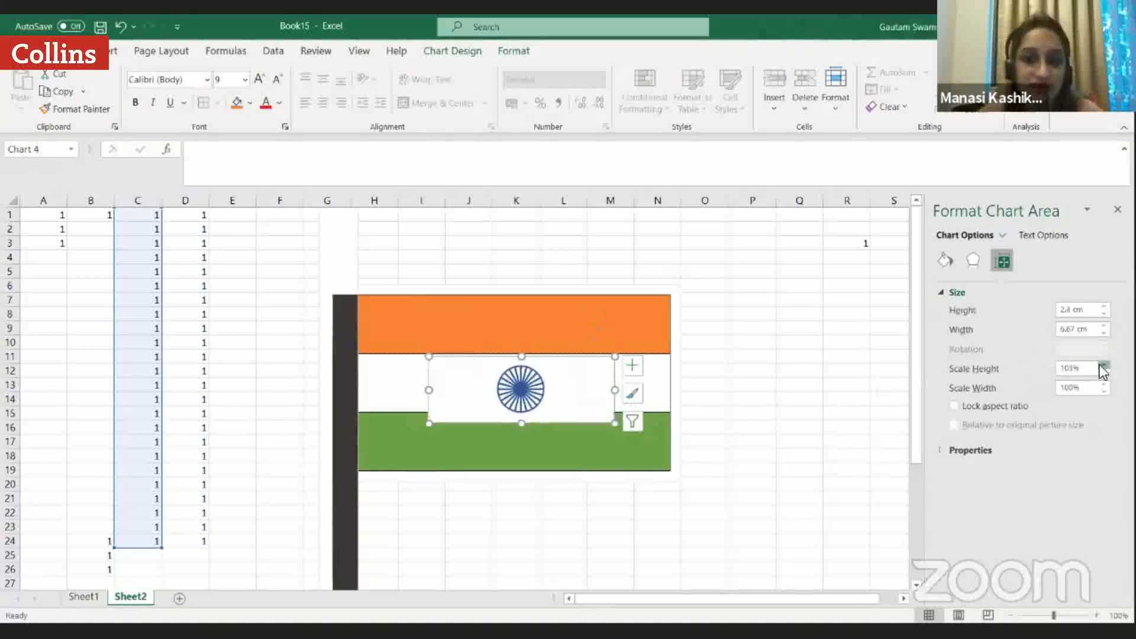
{"action": "left_click", "coordinate": [1103, 365]}
{"action": "left_click", "coordinate": [1103, 366]}
{"action": "left_click", "coordinate": [1103, 366]}
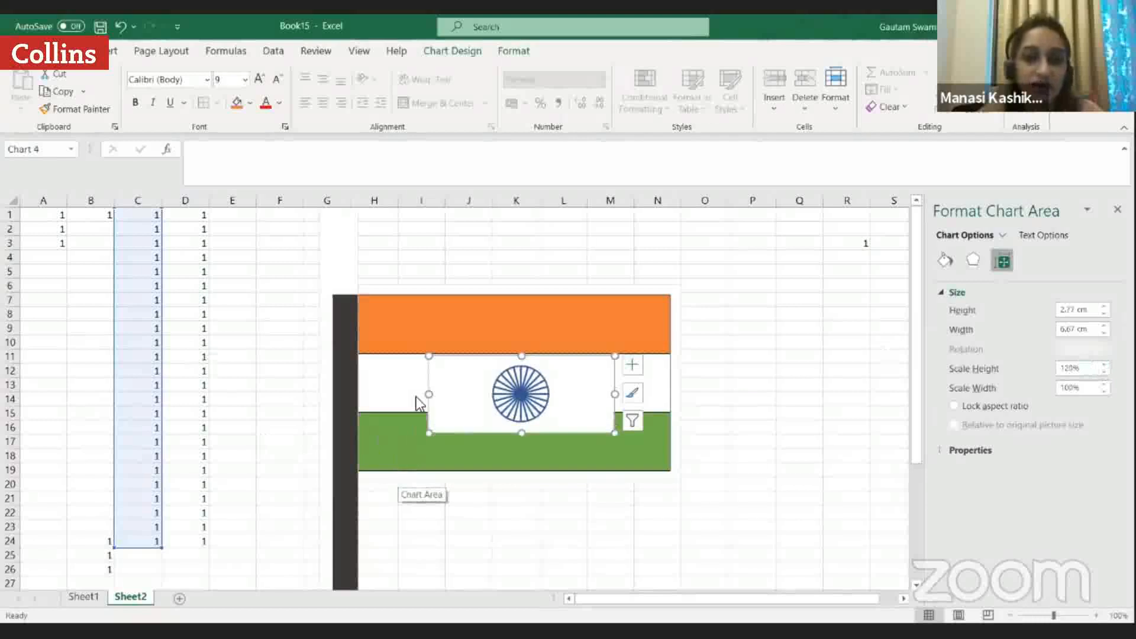
Shrink the wheel's pie chart to about 1.87 cm high and 6.1 cm wide within the white stripe and deselect it.
{"action": "mouse_move", "coordinate": [615, 429]}
{"action": "left_mouse_down"}
{"action": "mouse_move", "coordinate": [598, 418]}
{"action": "mouse_move", "coordinate": [610, 416]}
{"action": "left_mouse_up"}
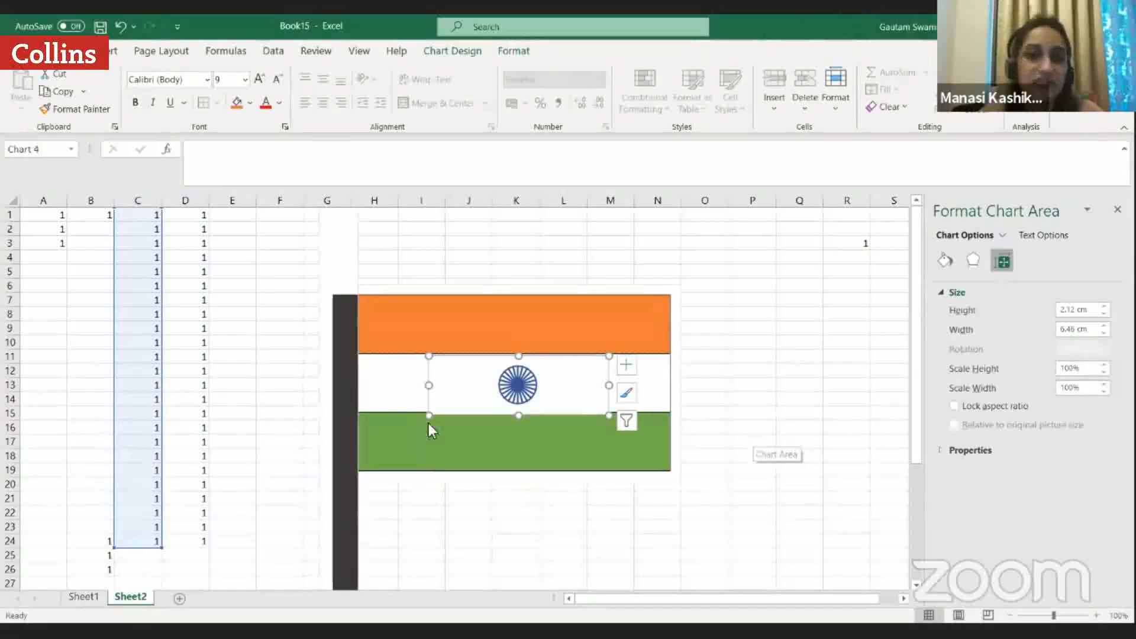
{"action": "left_click_drag", "start_coordinate": [429, 416], "coordinate": [434, 410]}
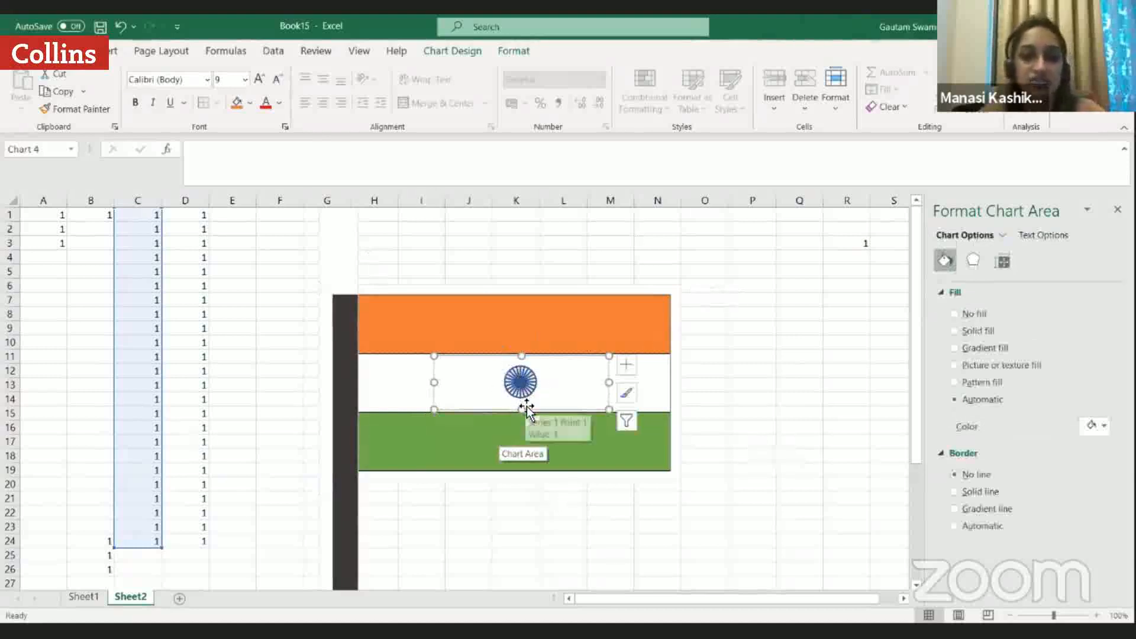
{"action": "key", "text": "ctrl+z"}
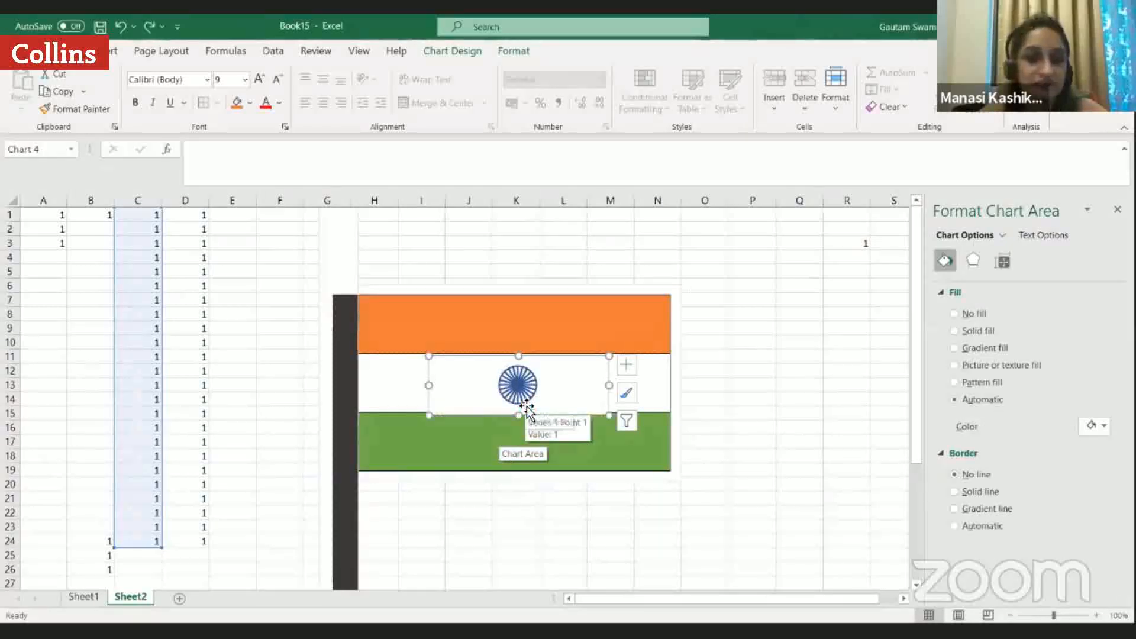
{"action": "left_click", "coordinate": [626, 365]}
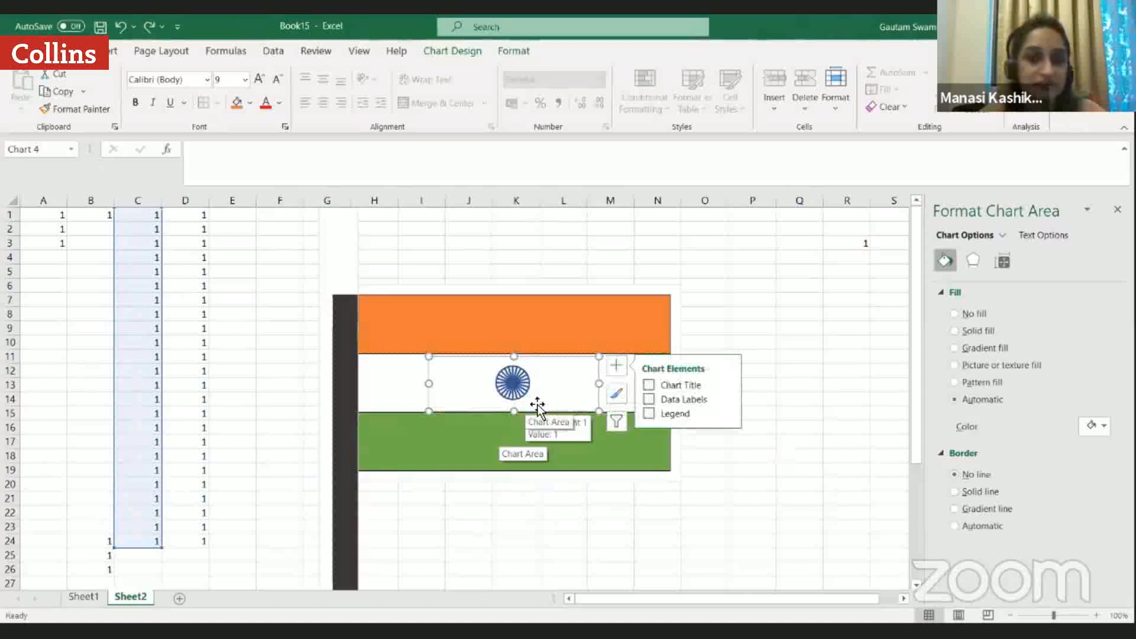
{"action": "key", "text": "Escape"}
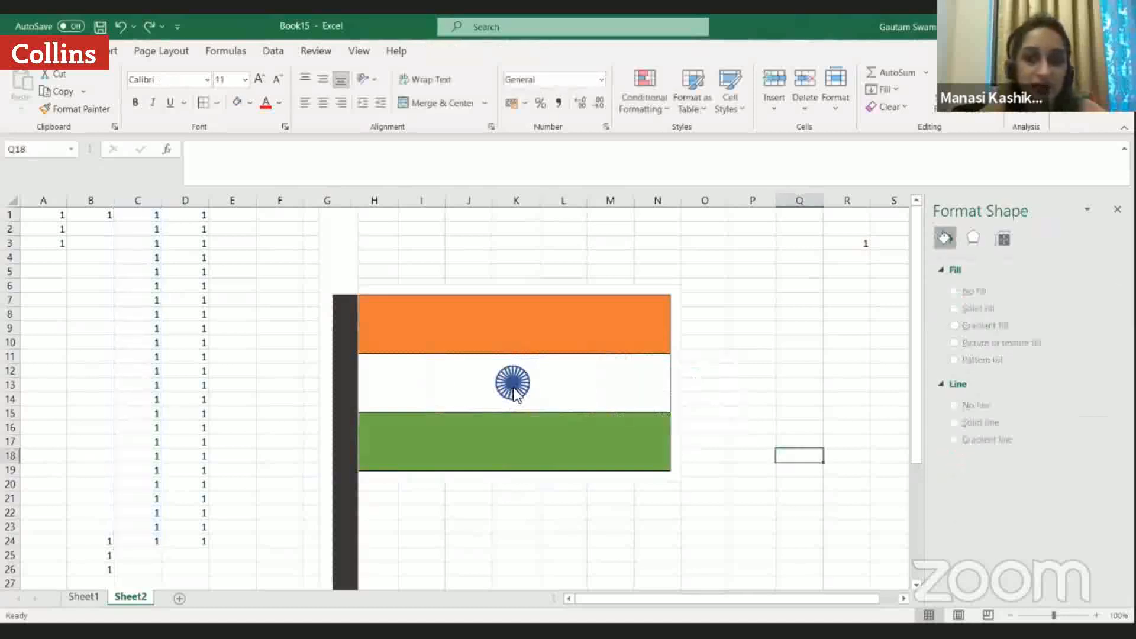
Set the border width of the wheel's pie series to 1.25 pt and select an empty cell beside the flag.
{"action": "left_click", "coordinate": [515, 395]}
{"action": "left_click", "coordinate": [944, 261]}
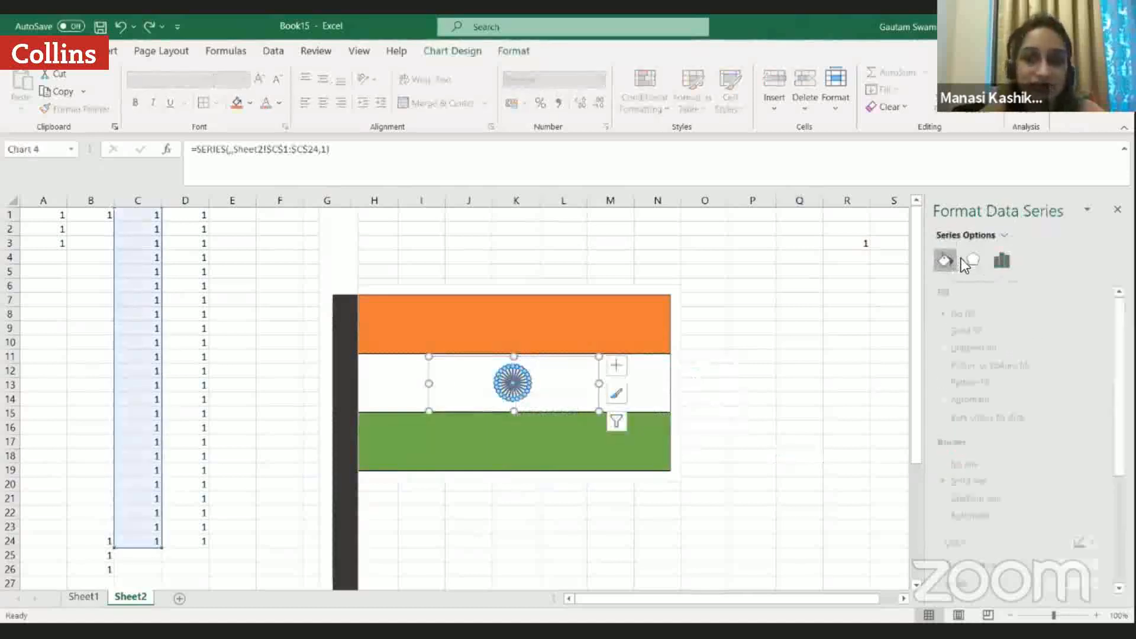
{"action": "scroll", "coordinate": [1049, 414], "scroll_direction": "down", "scroll_amount": 3}
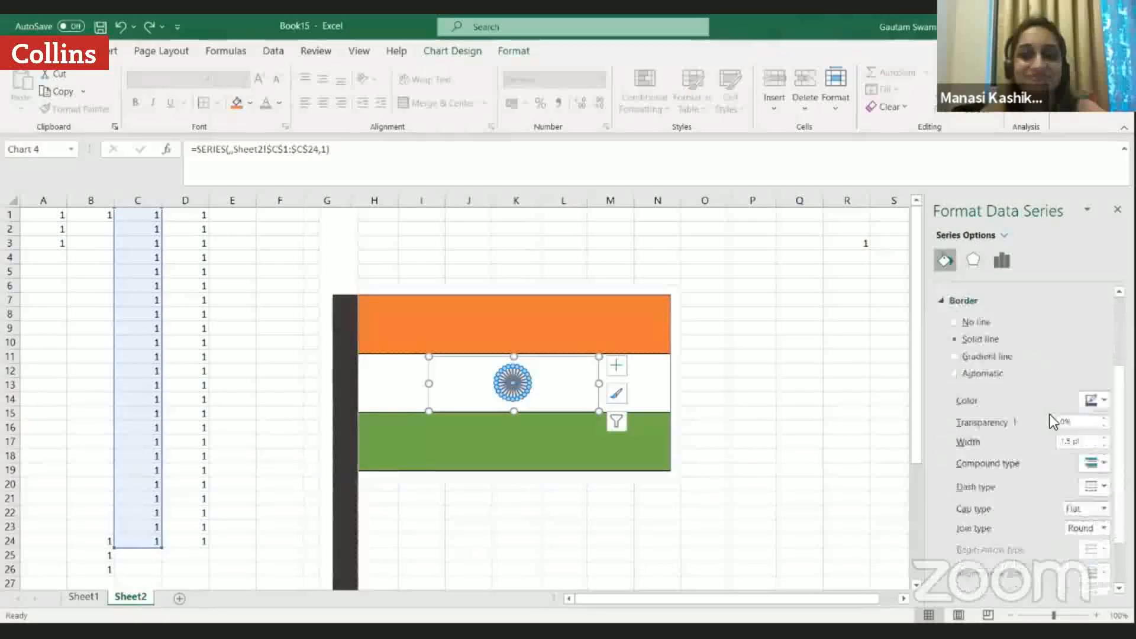
{"action": "scroll", "coordinate": [1049, 414], "scroll_direction": "down", "scroll_amount": 1}
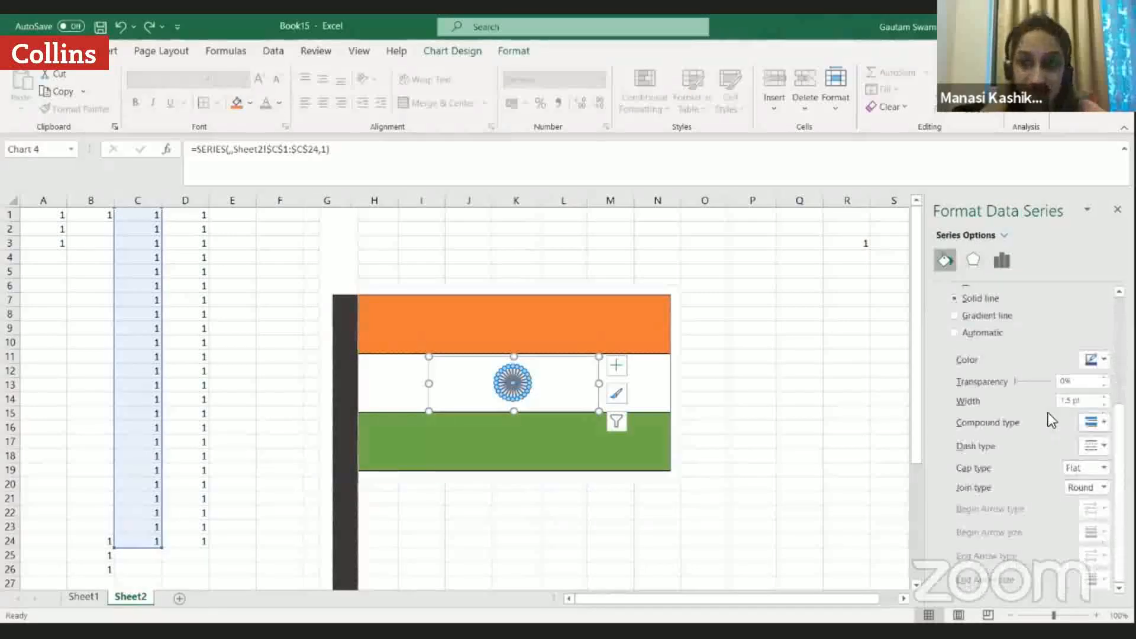
{"action": "left_click", "coordinate": [1104, 405]}
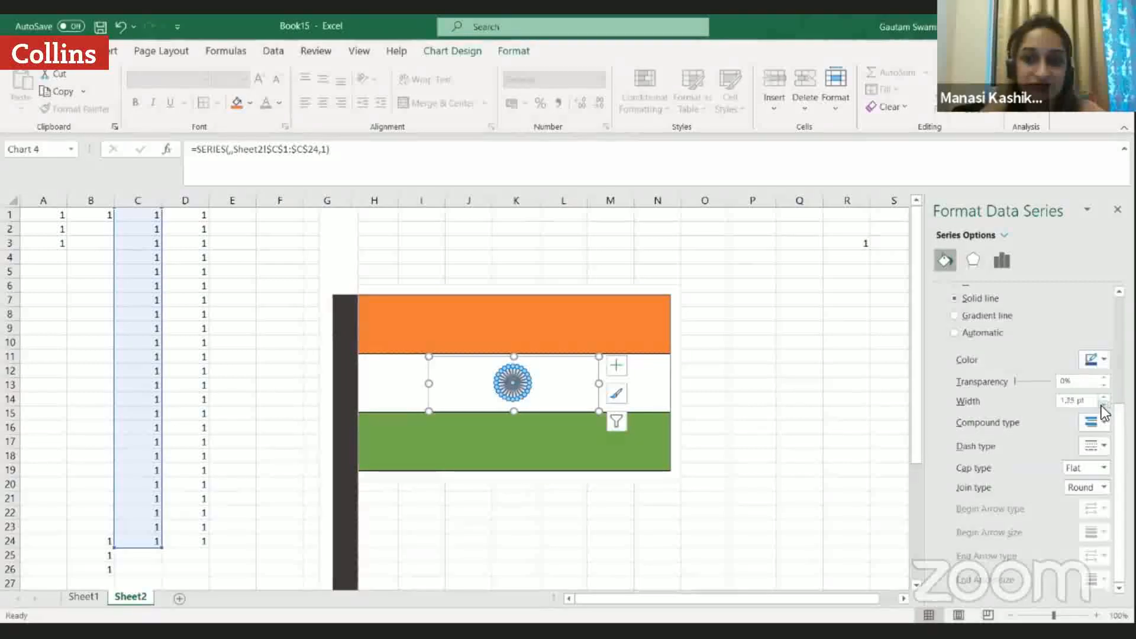
{"action": "left_click", "coordinate": [800, 388]}
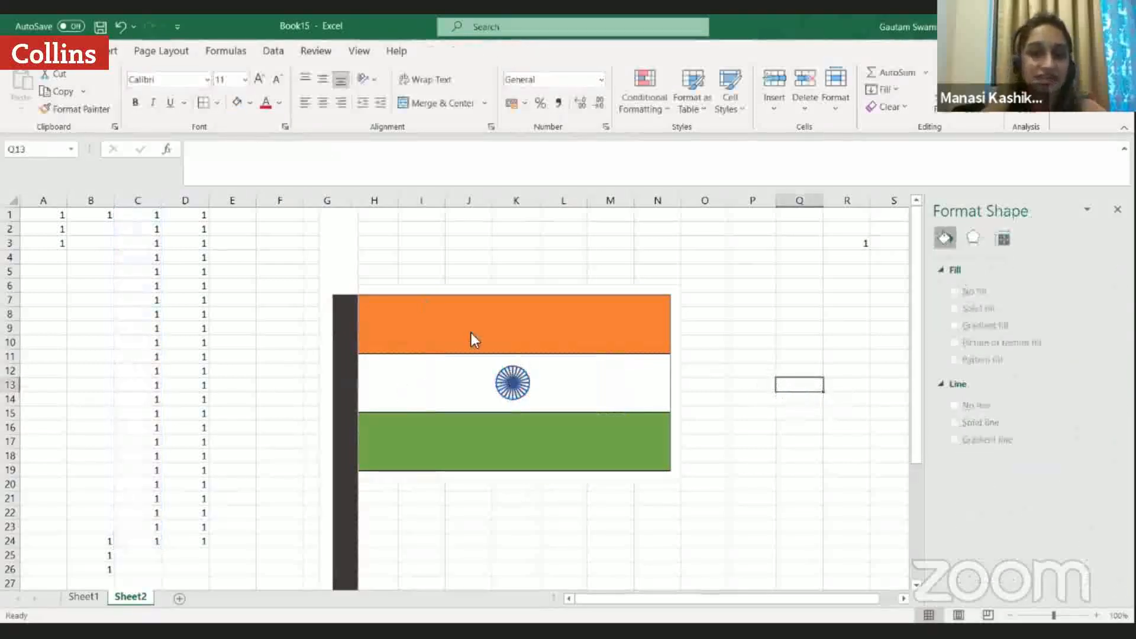
Examine the flag along the full length of its pole and the wheel chart's fill, border and effect options.
{"action": "scroll", "coordinate": [848, 444], "scroll_direction": "down", "scroll_amount": 2}
{"action": "scroll", "coordinate": [848, 445], "scroll_direction": "down", "scroll_amount": 3}
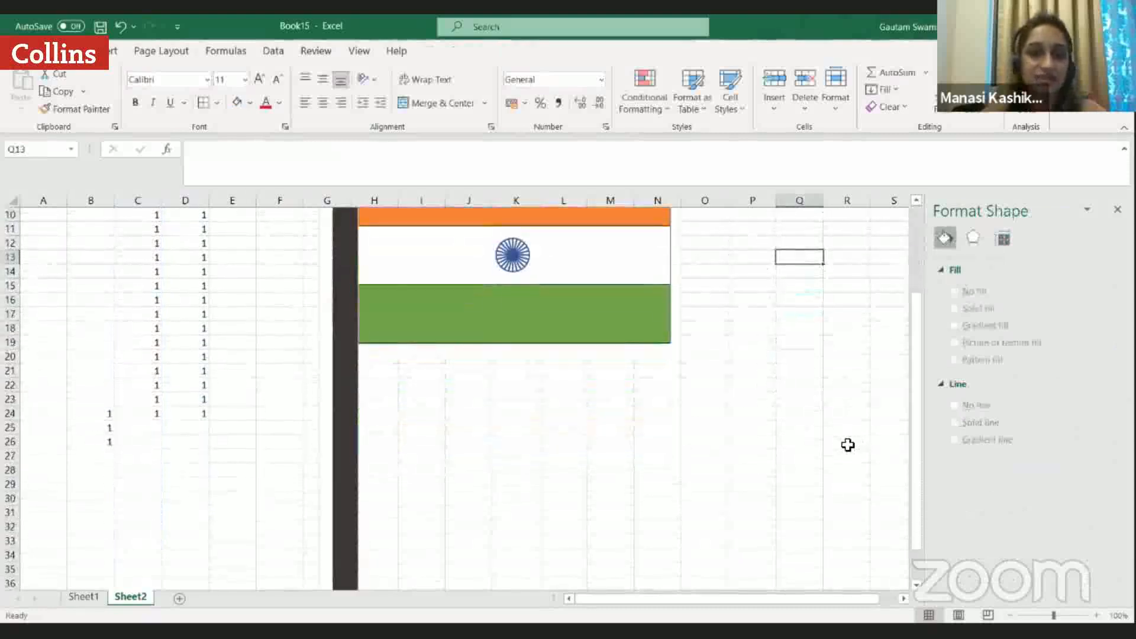
{"action": "scroll", "coordinate": [848, 445], "scroll_direction": "up", "scroll_amount": 5}
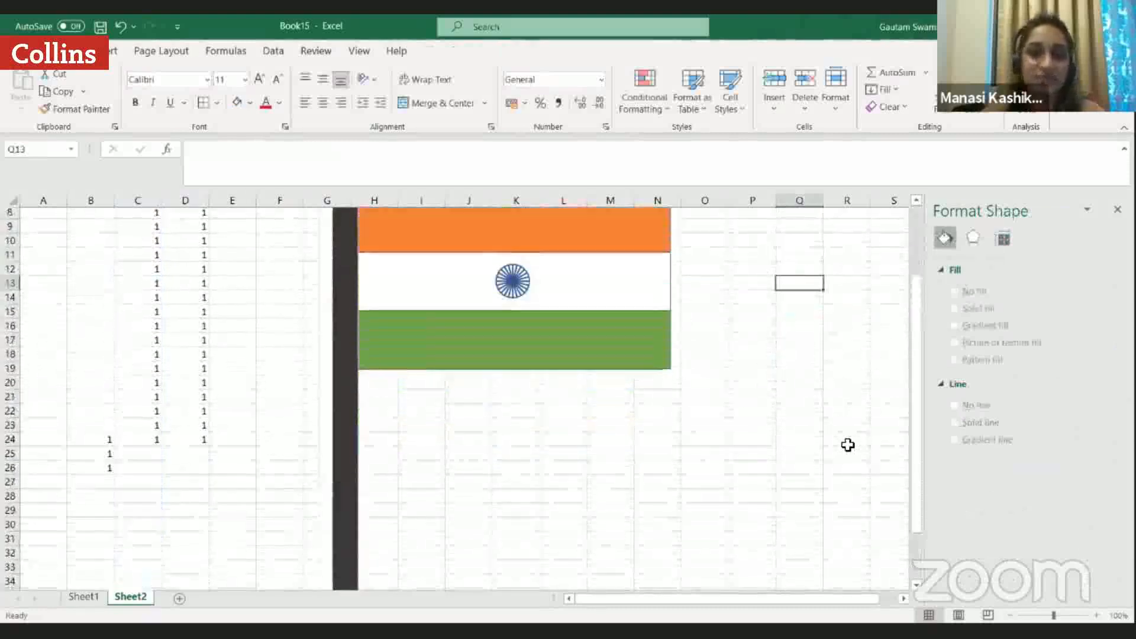
{"action": "scroll", "coordinate": [728, 434], "scroll_direction": "down", "scroll_amount": 5}
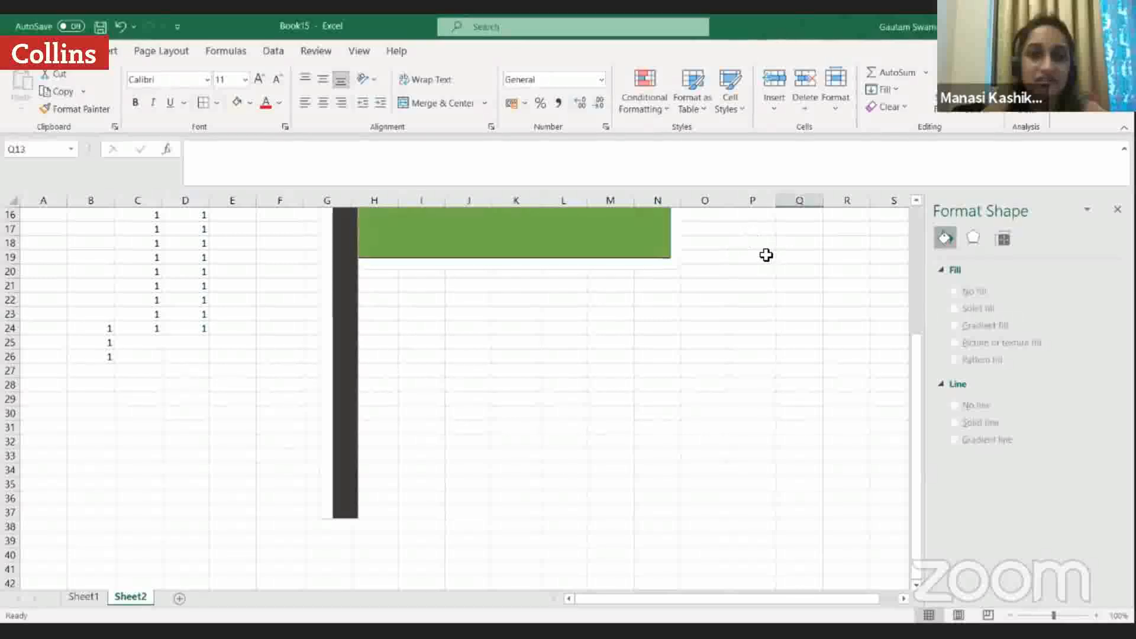
{"action": "scroll", "coordinate": [685, 375], "scroll_direction": "up", "scroll_amount": 5}
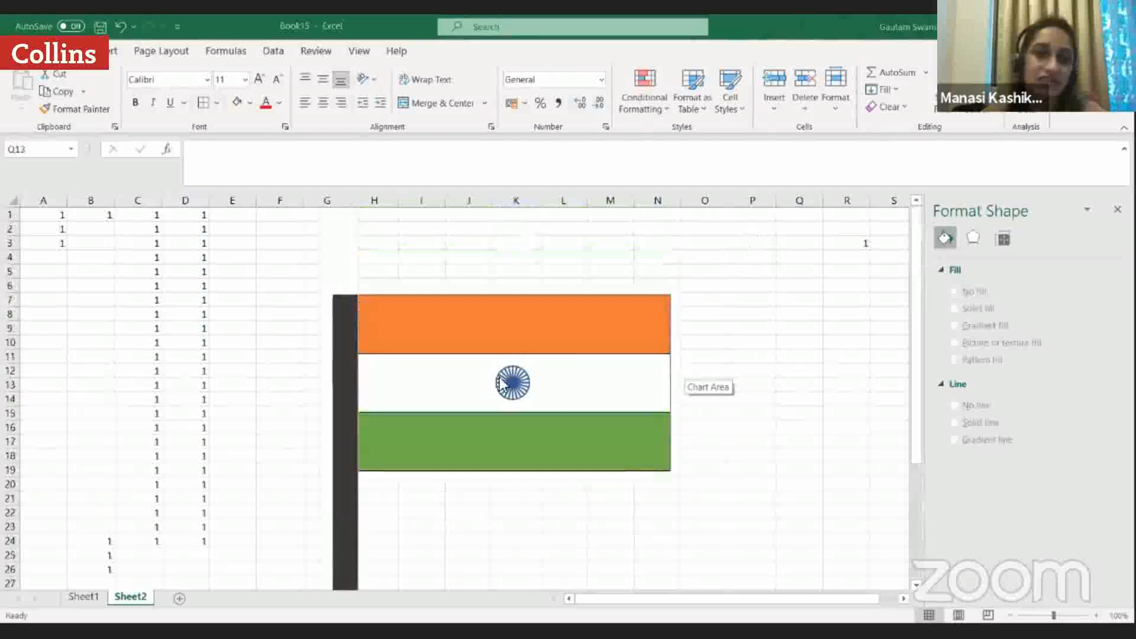
{"action": "left_click", "coordinate": [528, 390]}
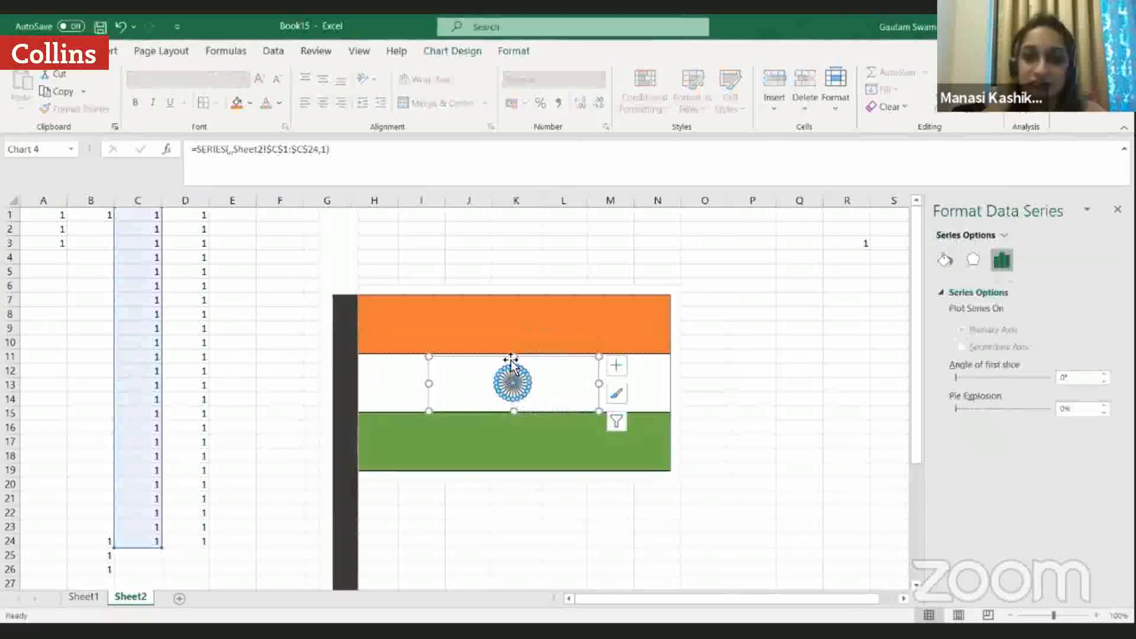
{"action": "left_click", "coordinate": [450, 387]}
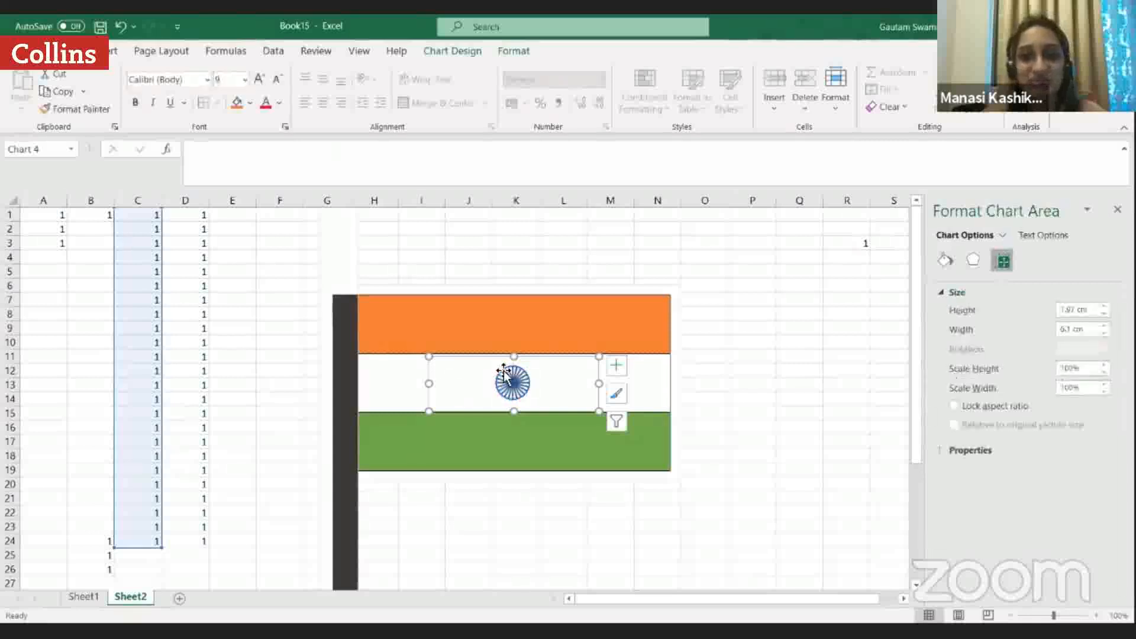
{"action": "left_click", "coordinate": [944, 263]}
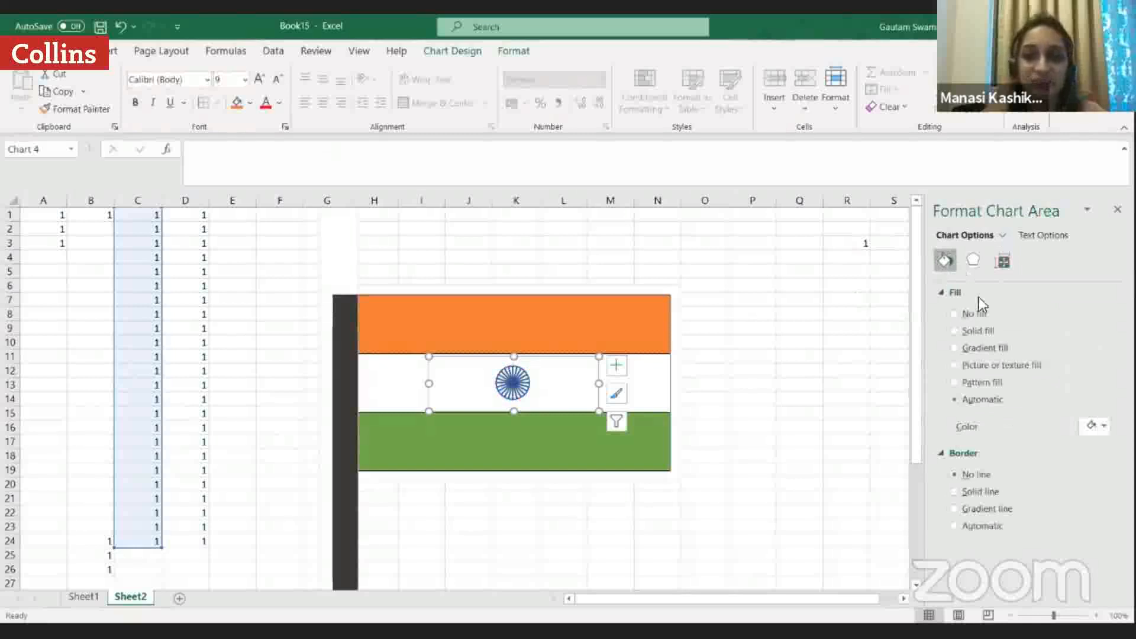
{"action": "left_click", "coordinate": [971, 266]}
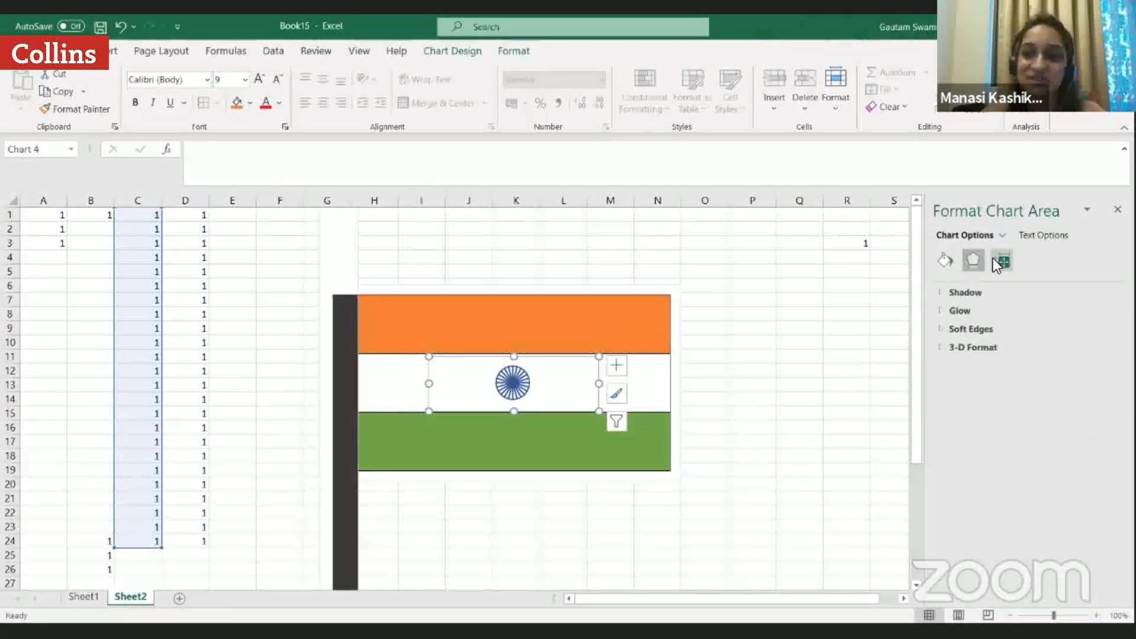
{"action": "left_click", "coordinate": [790, 415]}
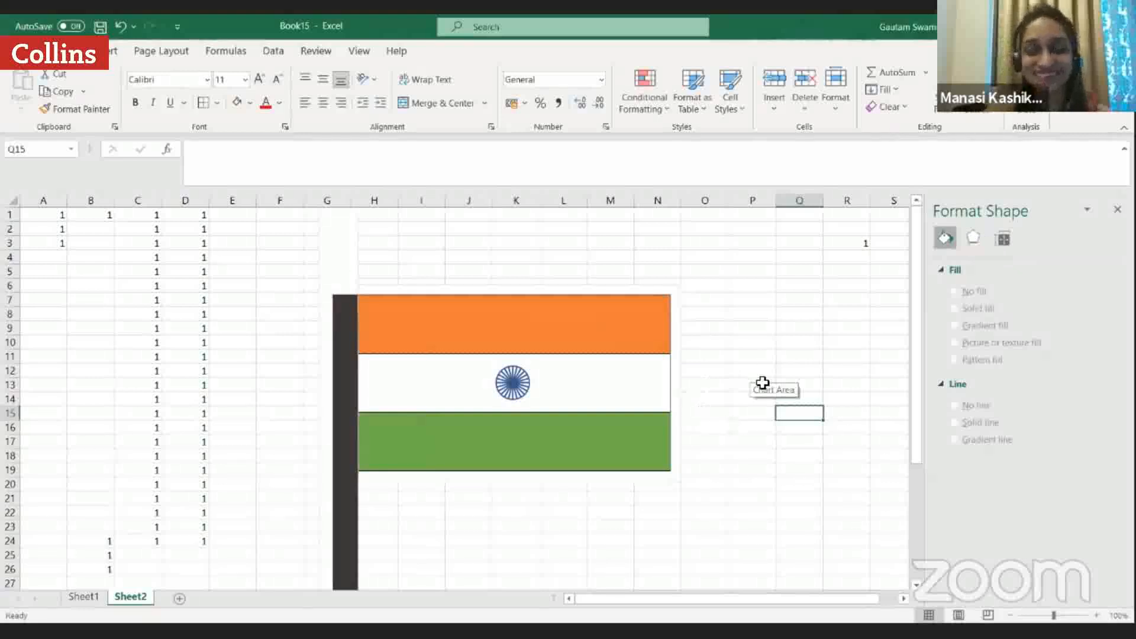
{"action": "scroll", "coordinate": [766, 367], "scroll_direction": "down", "scroll_amount": 3}
{"action": "scroll", "coordinate": [732, 392], "scroll_direction": "up", "scroll_amount": 3}
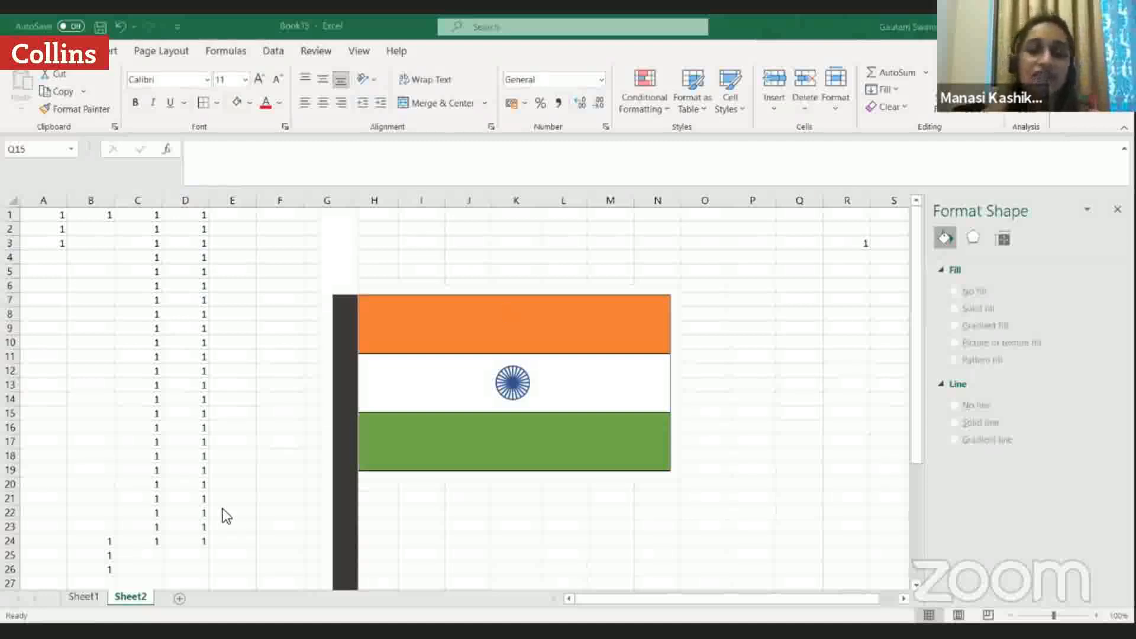
{"action": "mouse_move", "coordinate": [374, 541]}
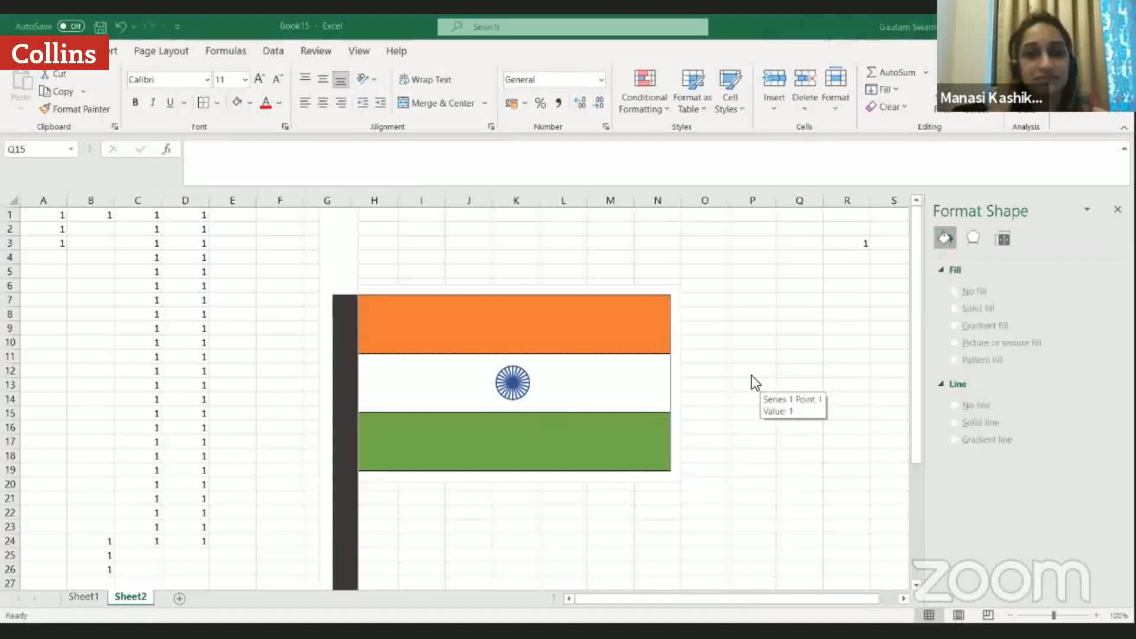
{"action": "scroll", "coordinate": [752, 375], "scroll_direction": "down", "scroll_amount": 1}
{"action": "scroll", "coordinate": [751, 375], "scroll_direction": "down", "scroll_amount": 1}
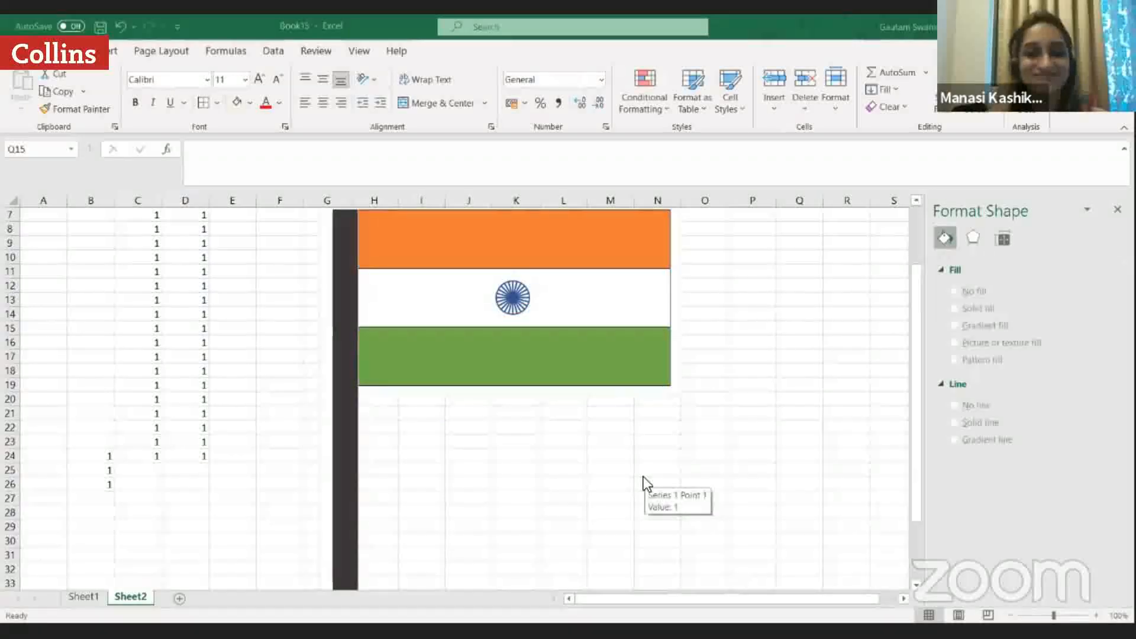
{"action": "scroll", "coordinate": [644, 477], "scroll_direction": "down", "scroll_amount": 1}
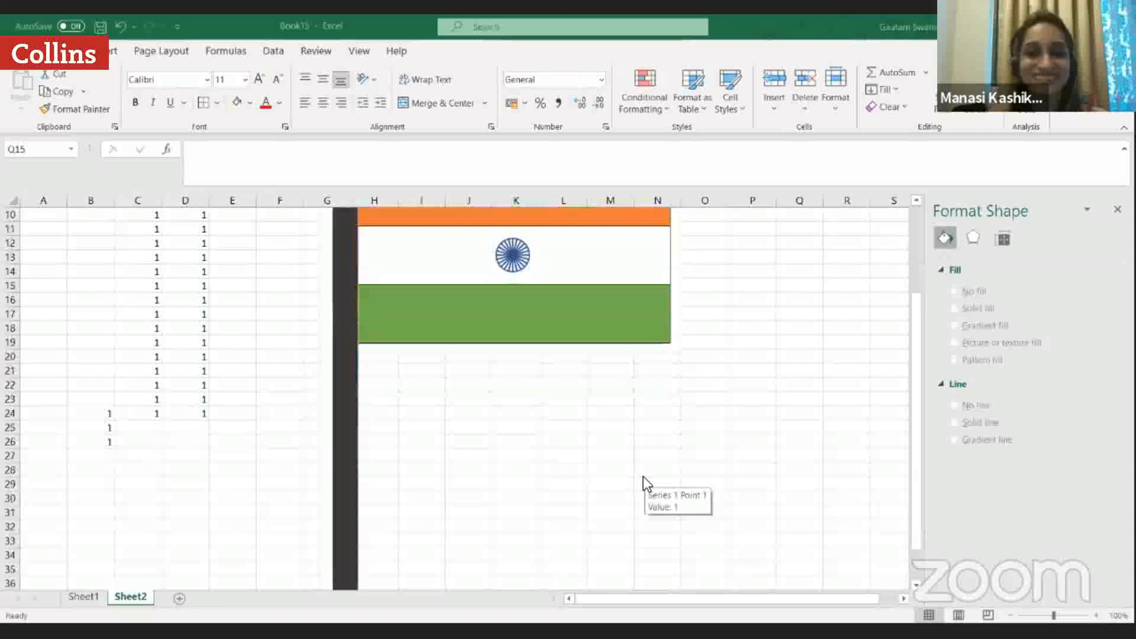
{"action": "scroll", "coordinate": [644, 477], "scroll_direction": "down", "scroll_amount": 2}
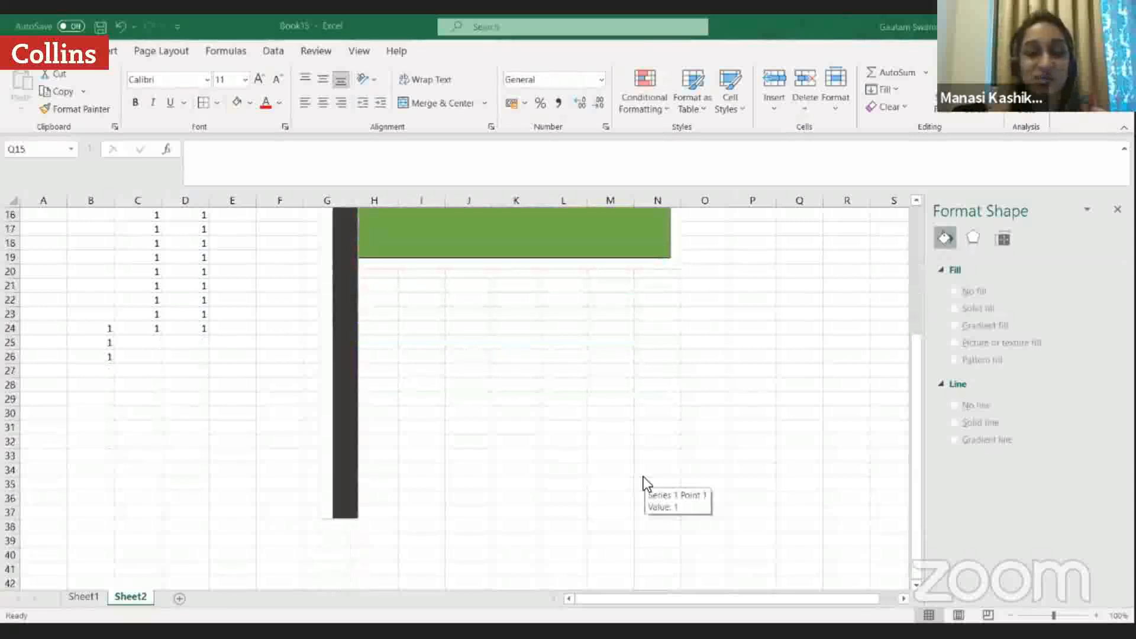
{"action": "scroll", "coordinate": [644, 477], "scroll_direction": "up", "scroll_amount": 4}
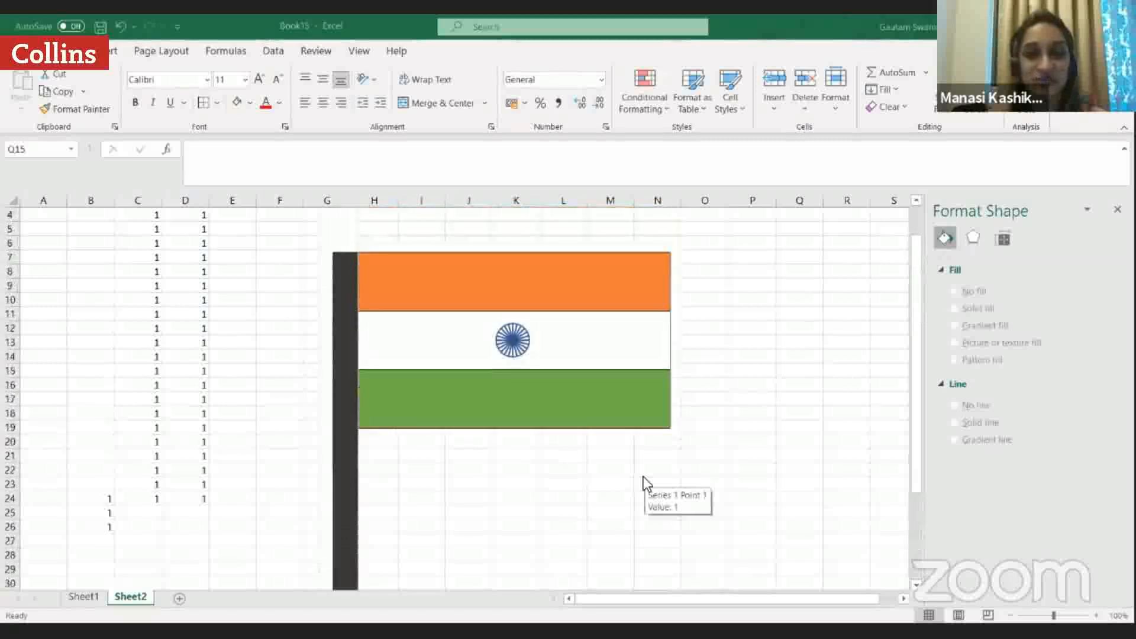
{"action": "scroll", "coordinate": [644, 477], "scroll_direction": "down", "scroll_amount": 1}
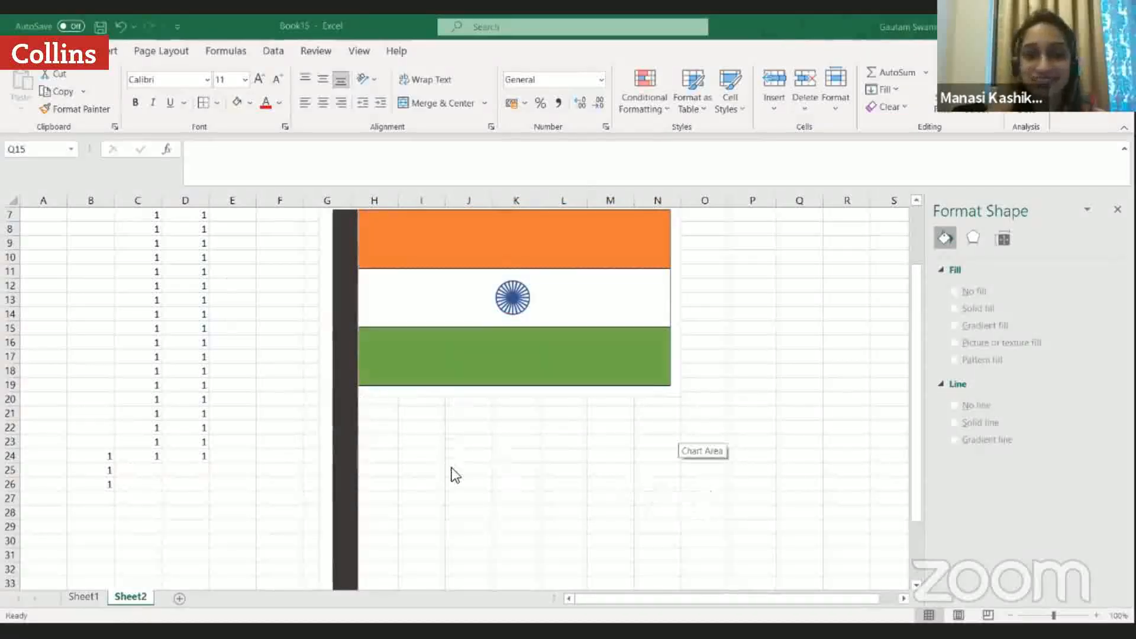
{"action": "scroll", "coordinate": [454, 475], "scroll_direction": "down", "scroll_amount": 3}
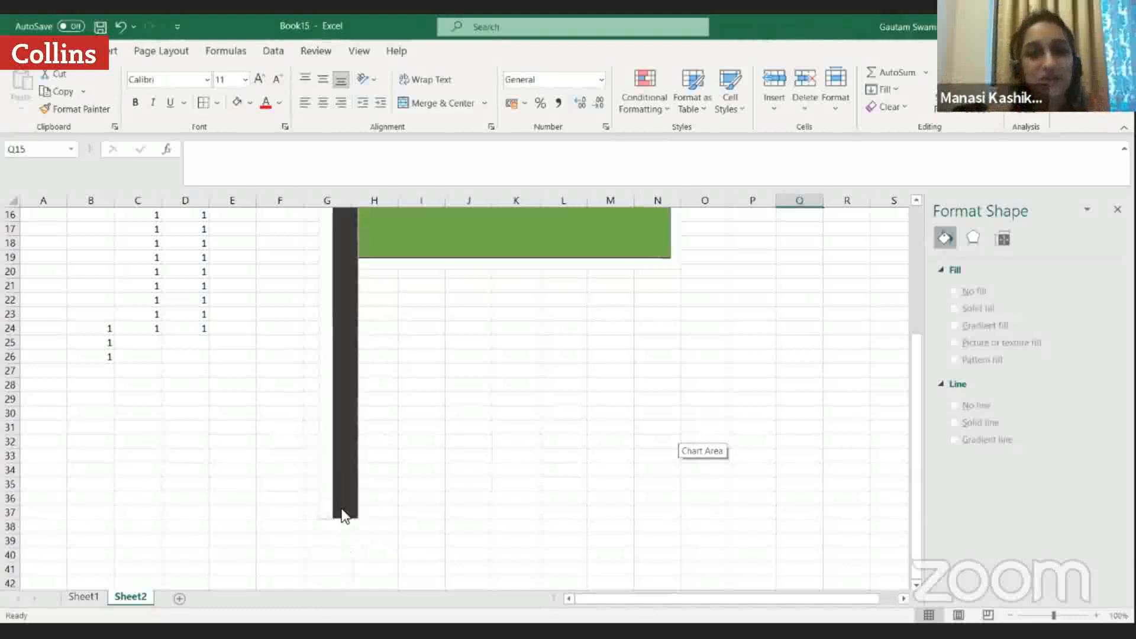
{"action": "left_click", "coordinate": [378, 537]}
{"action": "left_click", "coordinate": [437, 533]}
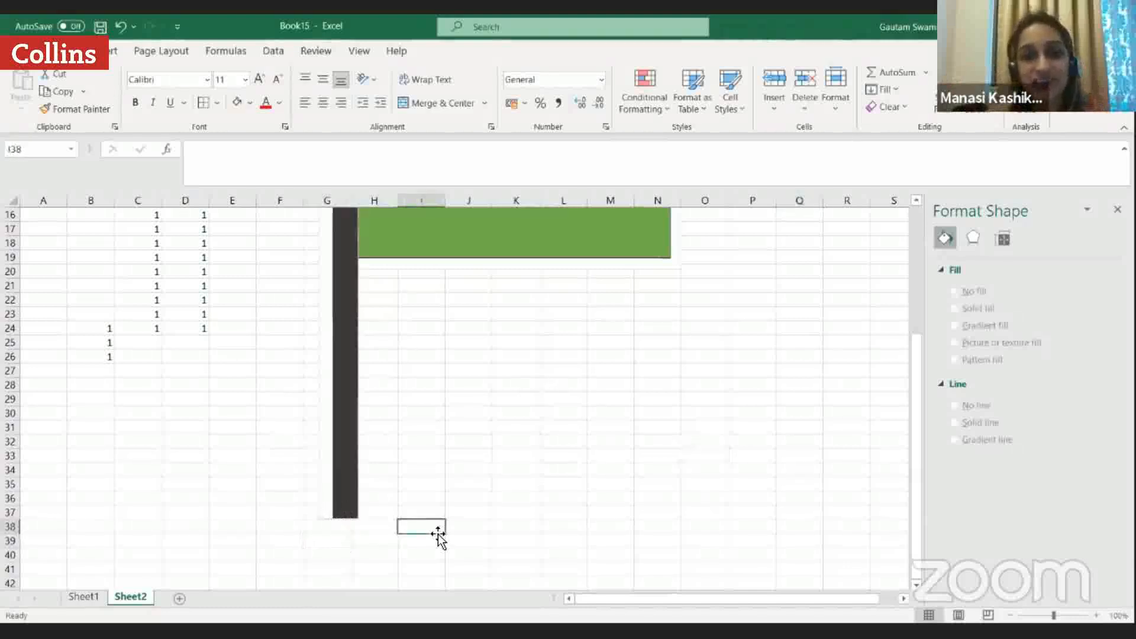
{"action": "scroll", "coordinate": [438, 536], "scroll_direction": "up", "scroll_amount": 5}
{"action": "scroll", "coordinate": [438, 535], "scroll_direction": "down", "scroll_amount": 2}
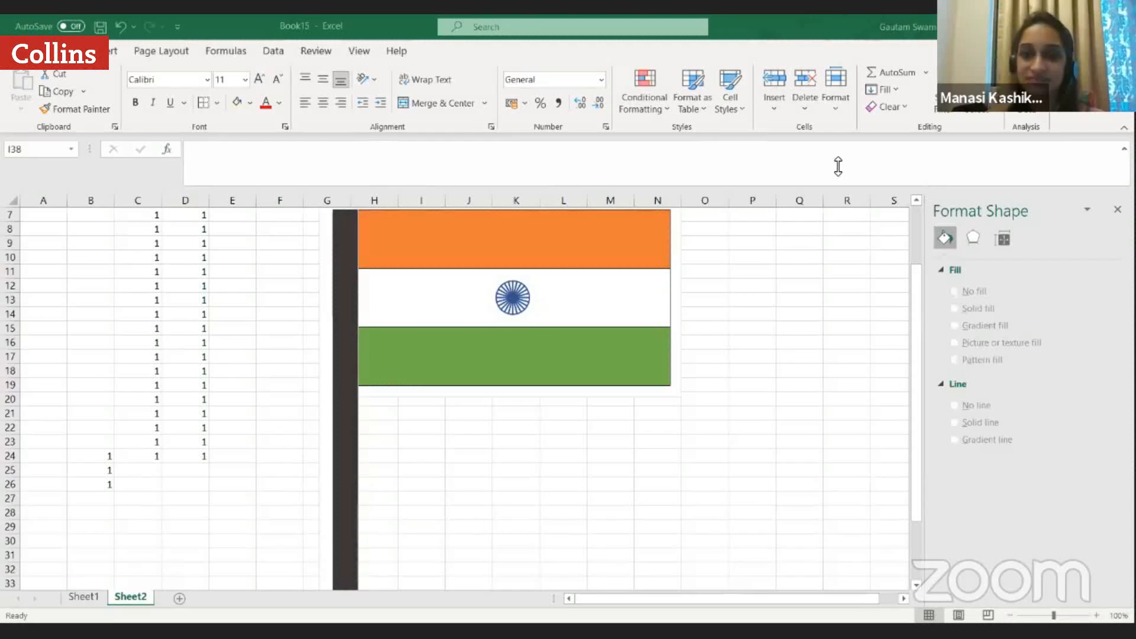
Review the fill and border line settings of the wheel's pie series, including its border colour and width.
{"action": "left_click", "coordinate": [503, 299]}
{"action": "left_click", "coordinate": [945, 264]}
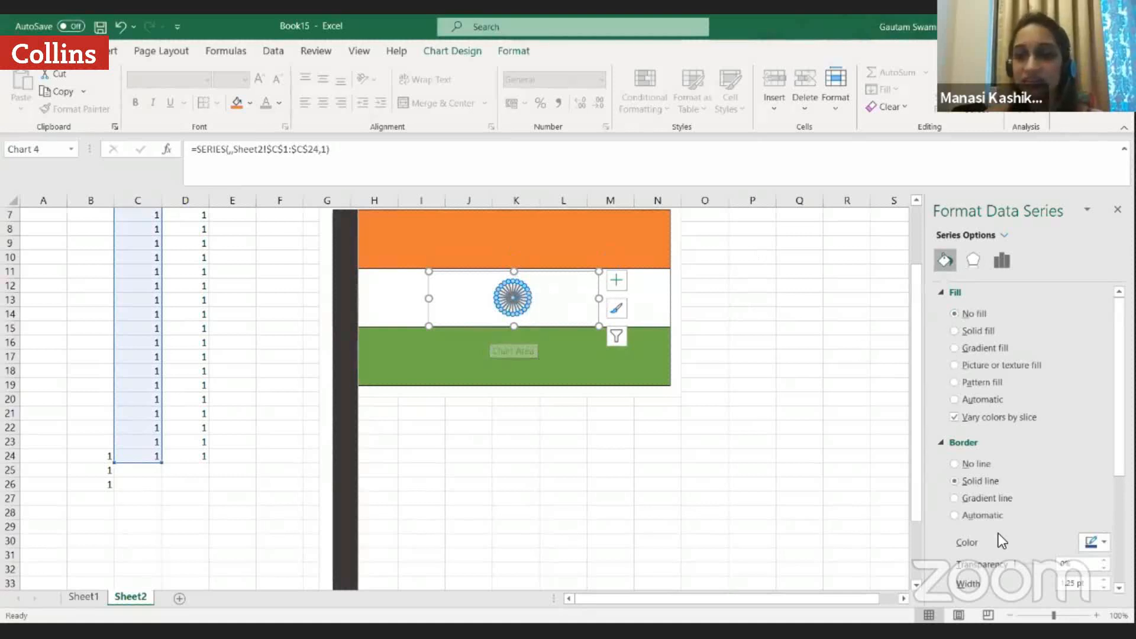
{"action": "scroll", "coordinate": [999, 533], "scroll_direction": "down", "scroll_amount": 2}
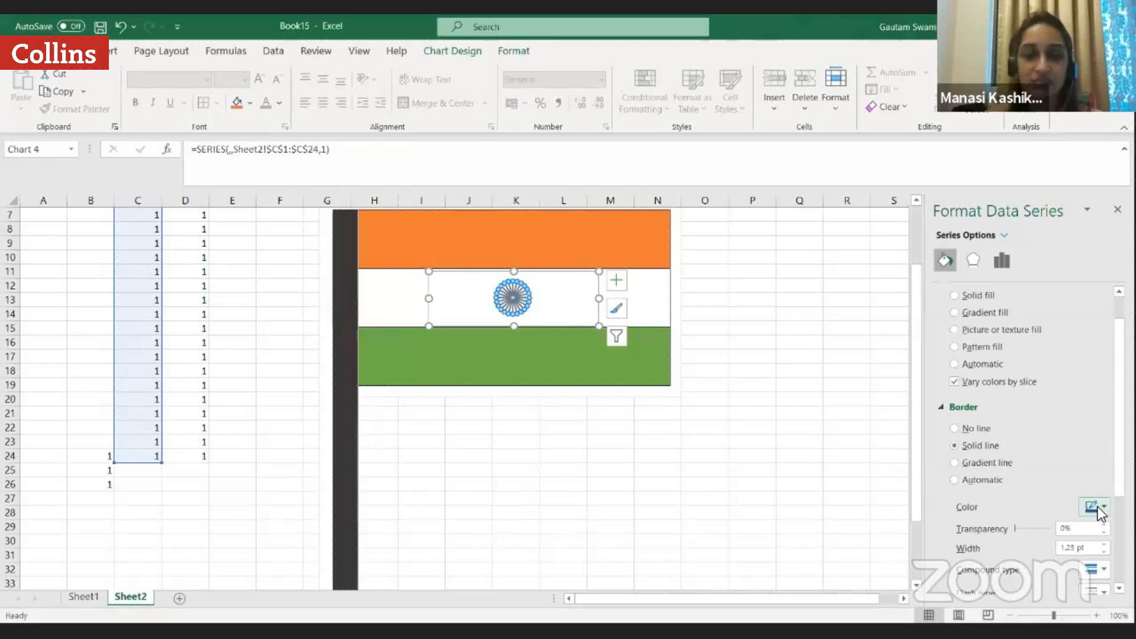
{"action": "left_click", "coordinate": [423, 292]}
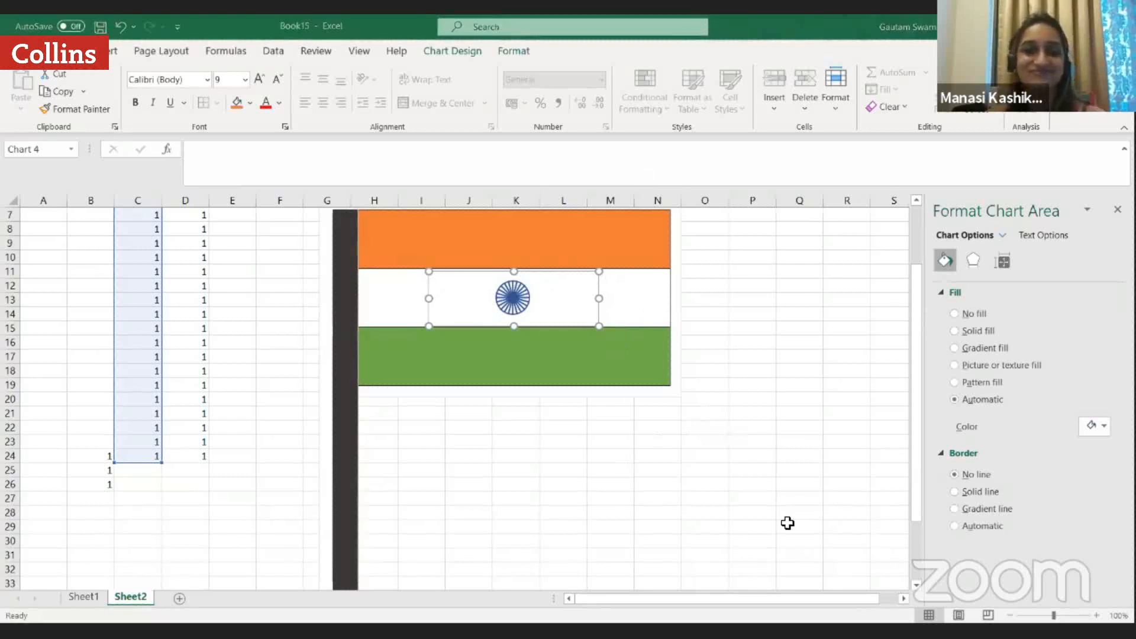
Deselect the wheel's chart and look over the flag together with its pole.
{"action": "left_click", "coordinate": [642, 424]}
{"action": "scroll", "coordinate": [626, 471], "scroll_direction": "down", "scroll_amount": 2}
{"action": "scroll", "coordinate": [626, 471], "scroll_direction": "up", "scroll_amount": 3}
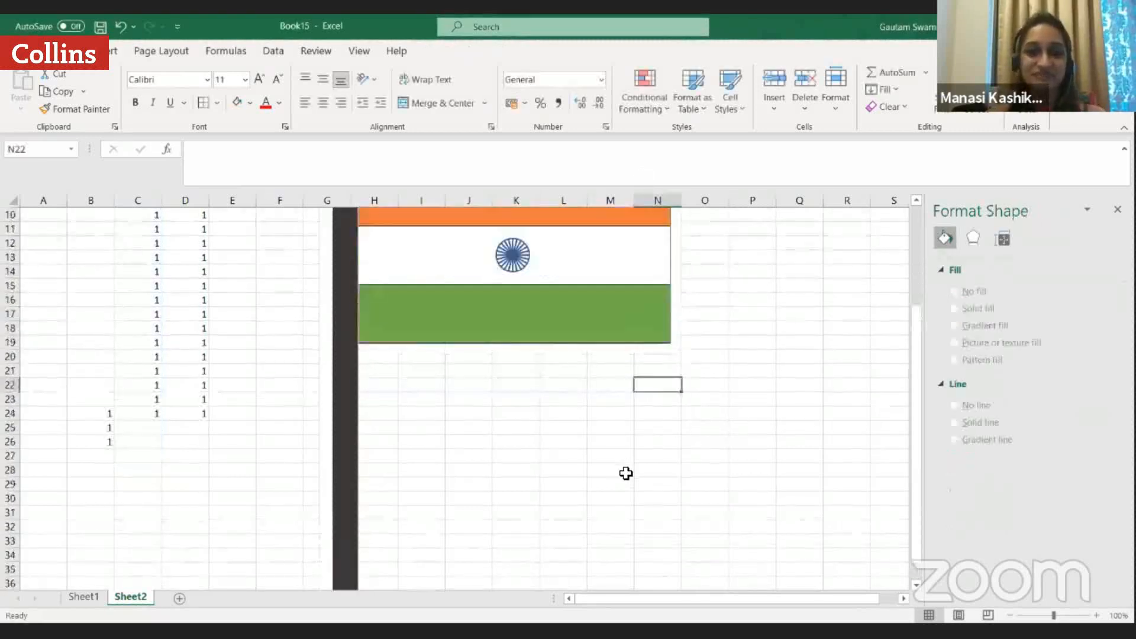
{"action": "scroll", "coordinate": [626, 471], "scroll_direction": "down", "scroll_amount": 1}
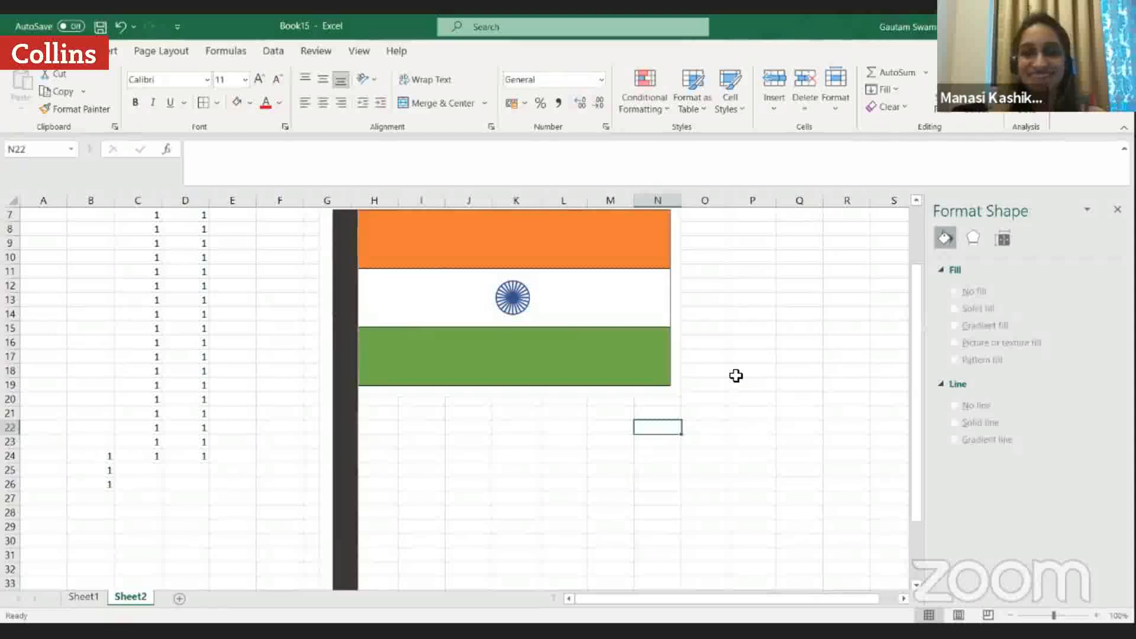
{"action": "key", "text": "alt+Tab"}
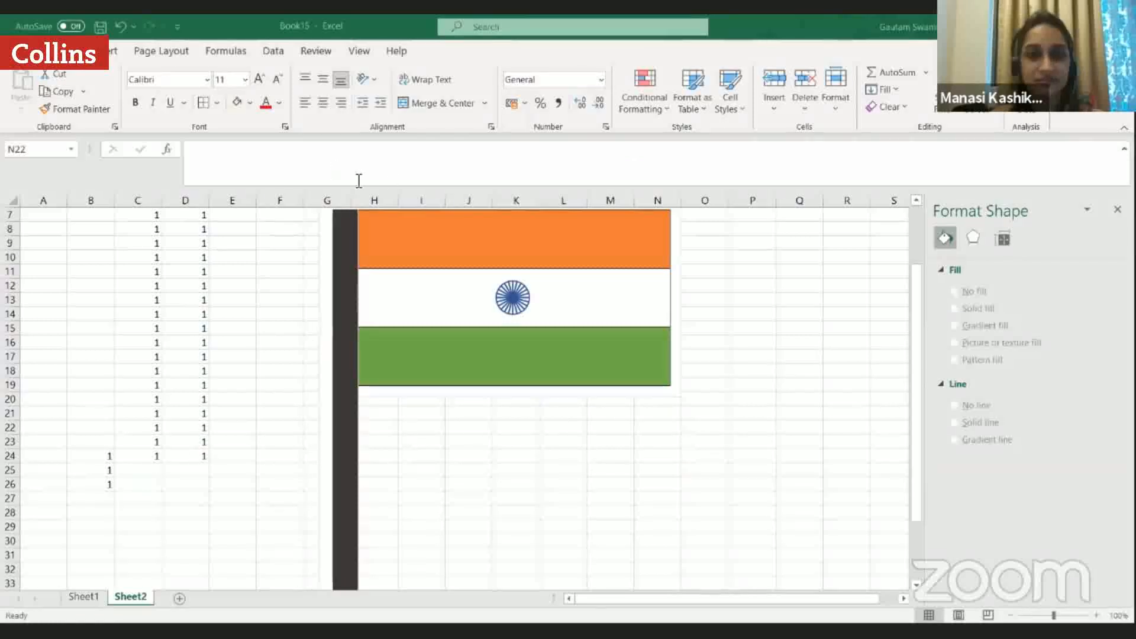
{"action": "scroll", "coordinate": [588, 507], "scroll_direction": "down", "scroll_amount": 4}
{"action": "scroll", "coordinate": [588, 506], "scroll_direction": "up", "scroll_amount": 3}
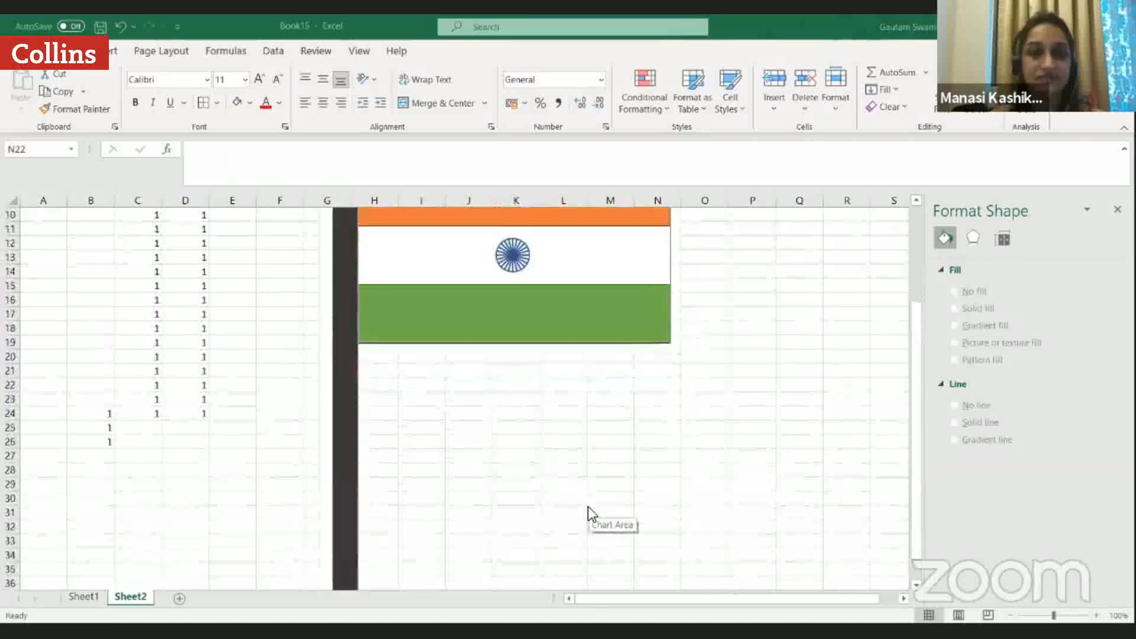
{"action": "scroll", "coordinate": [588, 513], "scroll_direction": "up", "scroll_amount": 2}
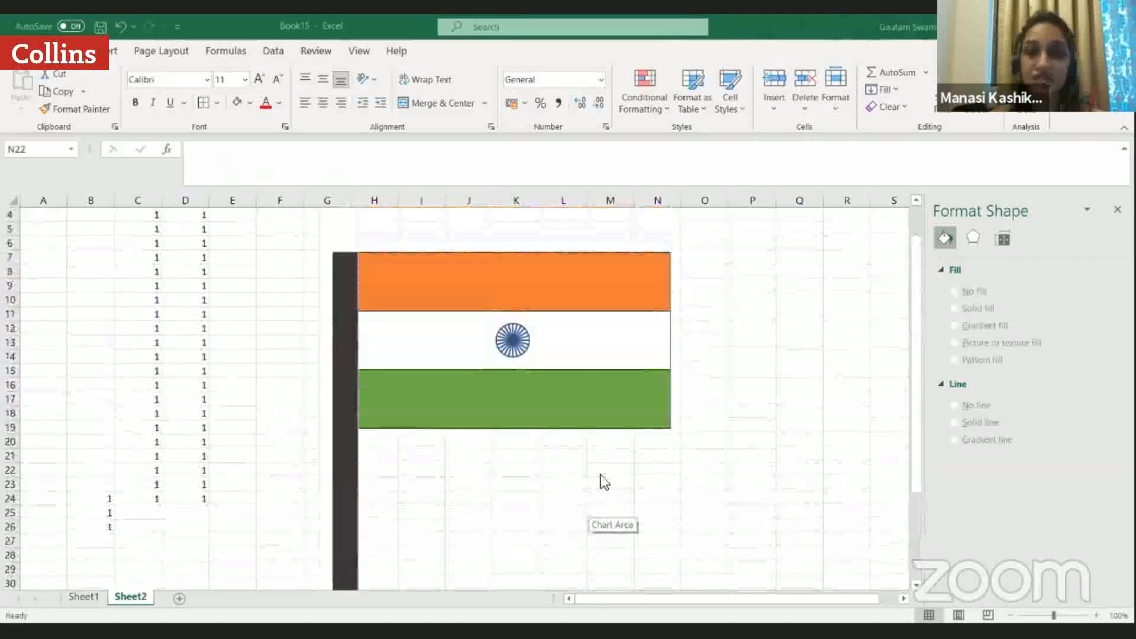
Try light grey, purple and beige canvas textures as the fill of the flagpole's column series.
{"action": "left_click", "coordinate": [344, 368]}
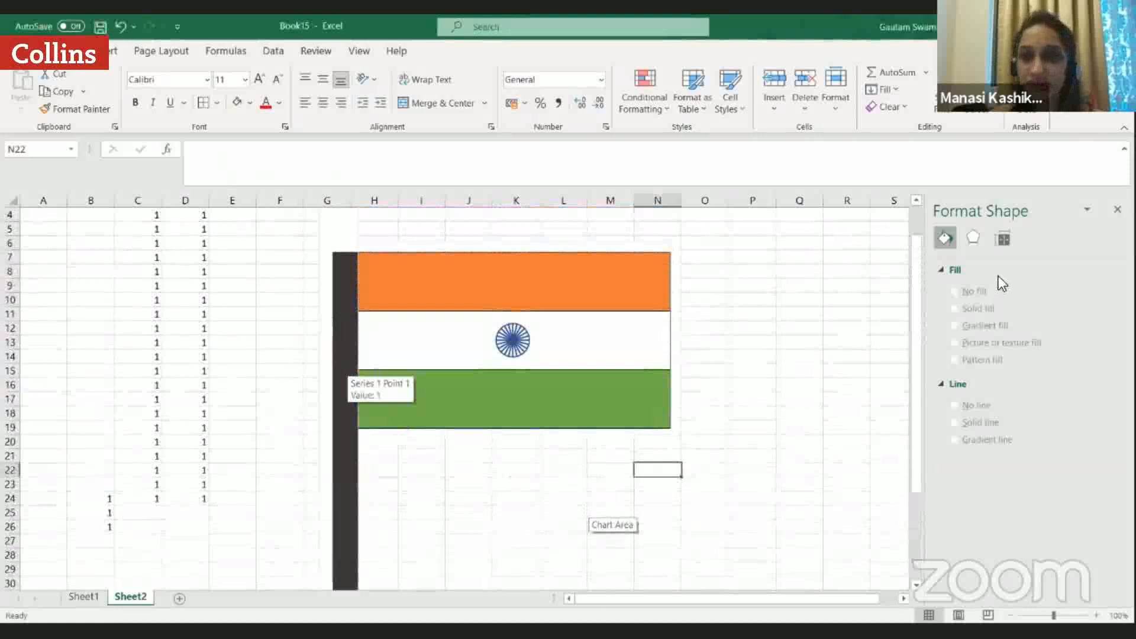
{"action": "left_click", "coordinate": [946, 260]}
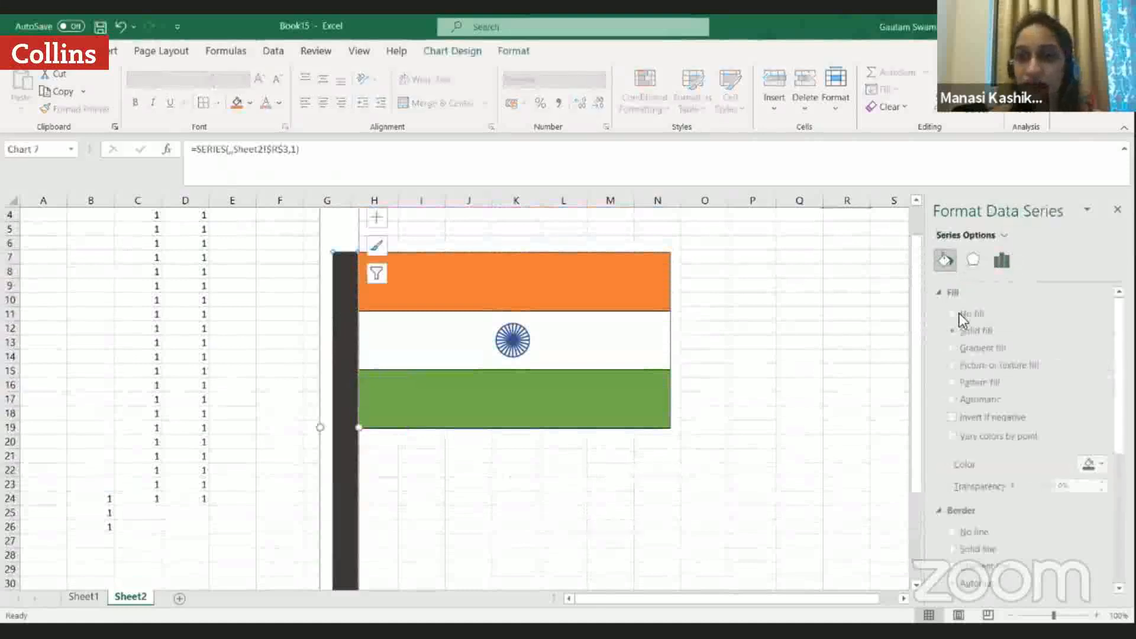
{"action": "left_click", "coordinate": [953, 365]}
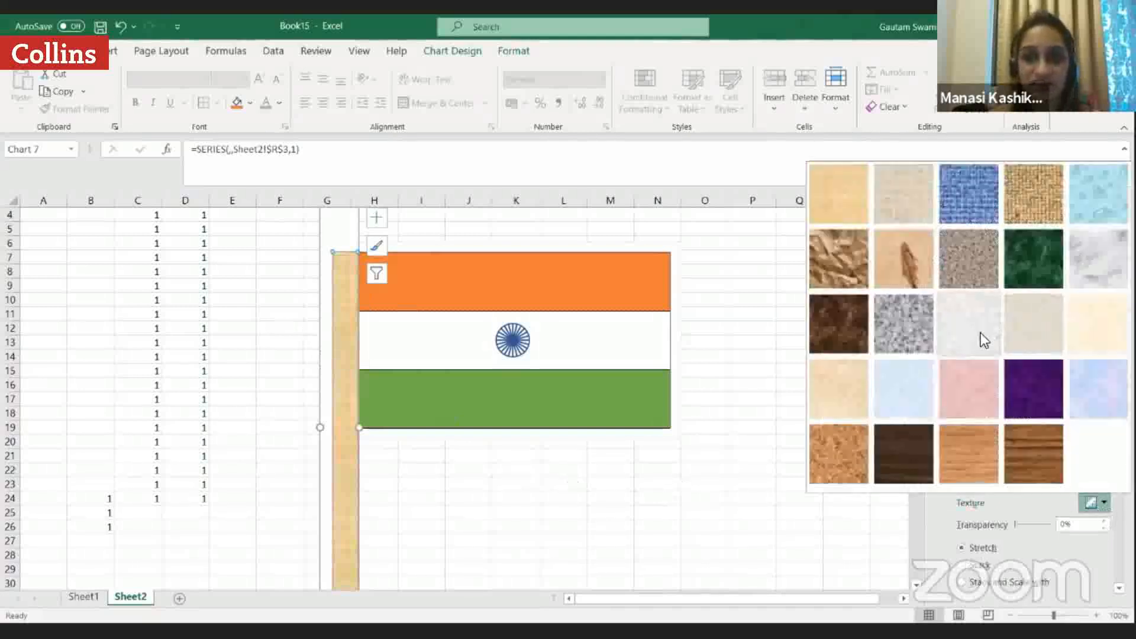
{"action": "left_click", "coordinate": [978, 333]}
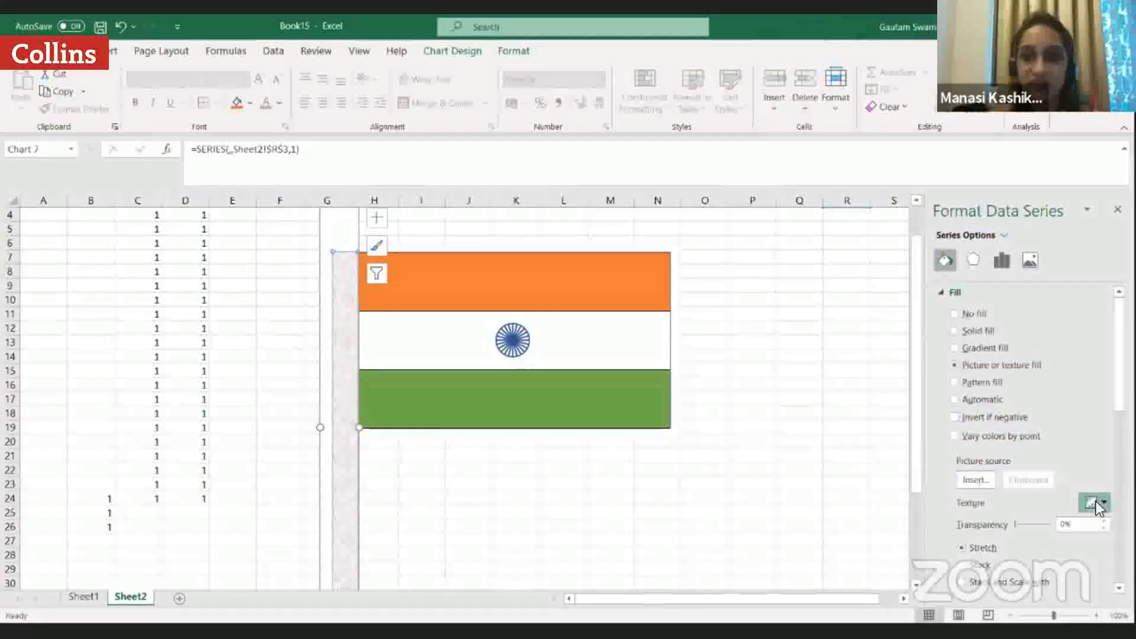
{"action": "left_click", "coordinate": [1032, 372]}
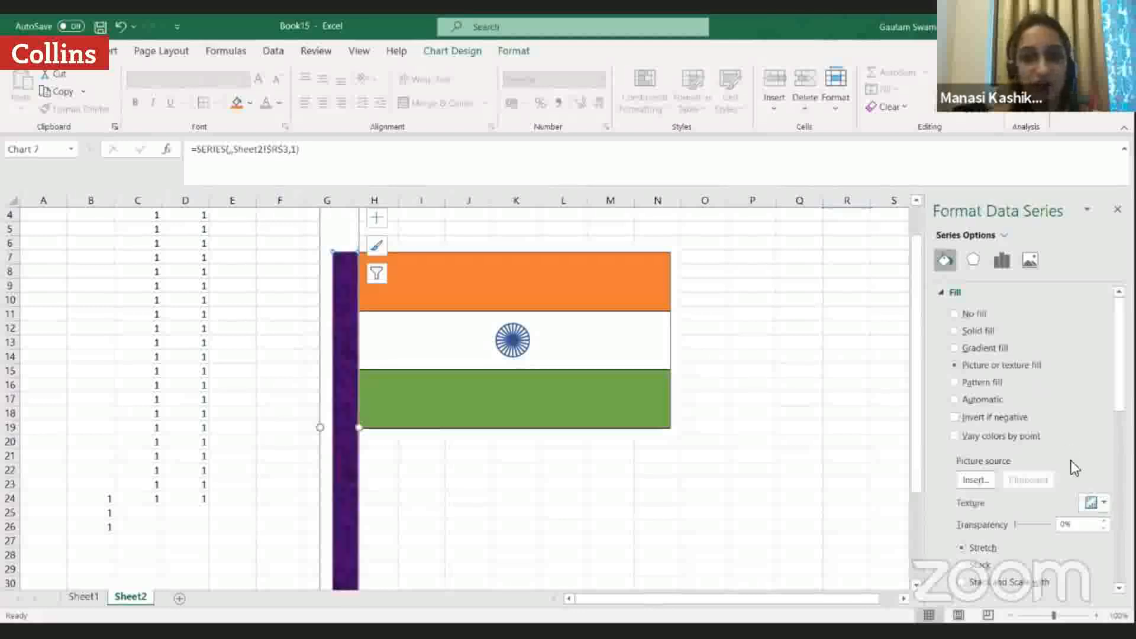
{"action": "left_click", "coordinate": [1104, 505]}
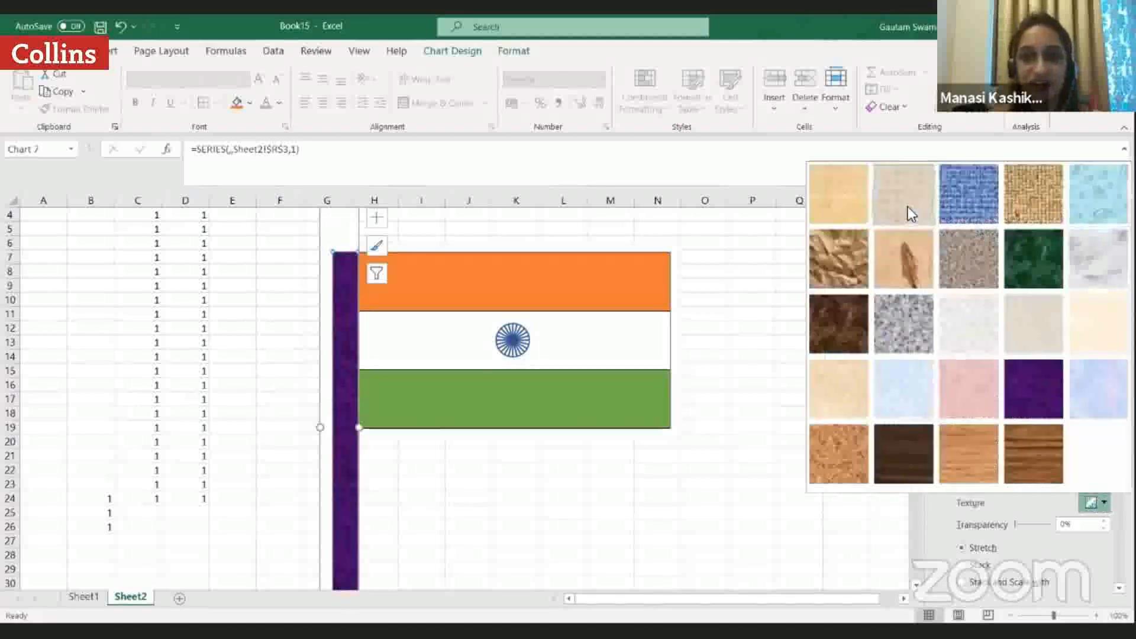
{"action": "left_click", "coordinate": [908, 207]}
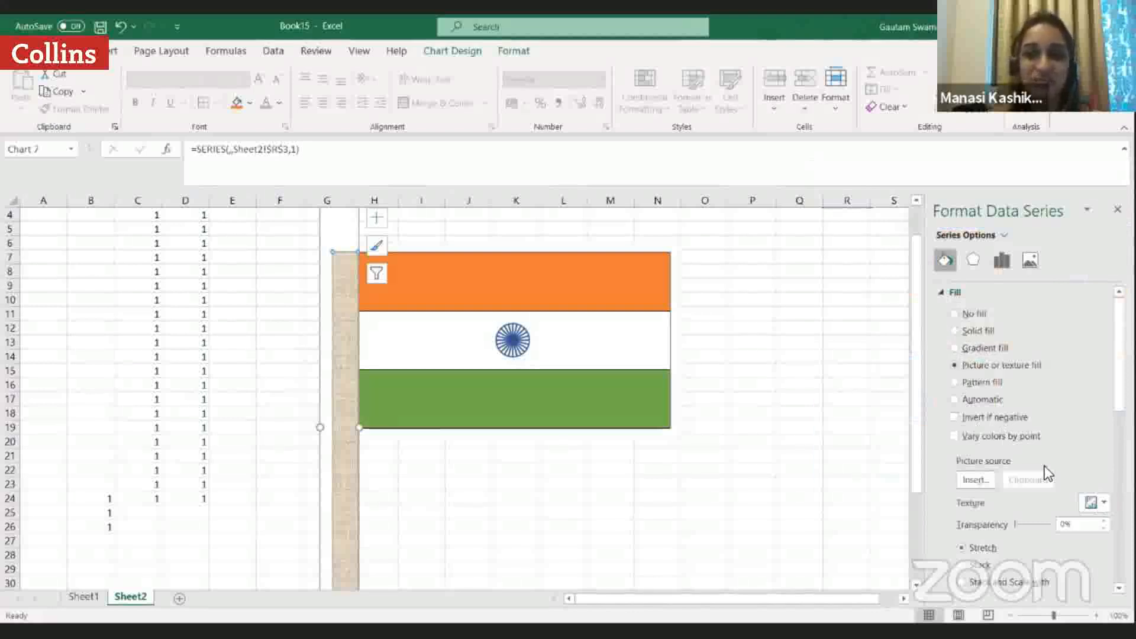
Check the picture sources offered for the flagpole's fill, return the series to a solid fill and deselect it.
{"action": "scroll", "coordinate": [1063, 482], "scroll_direction": "down", "scroll_amount": 1}
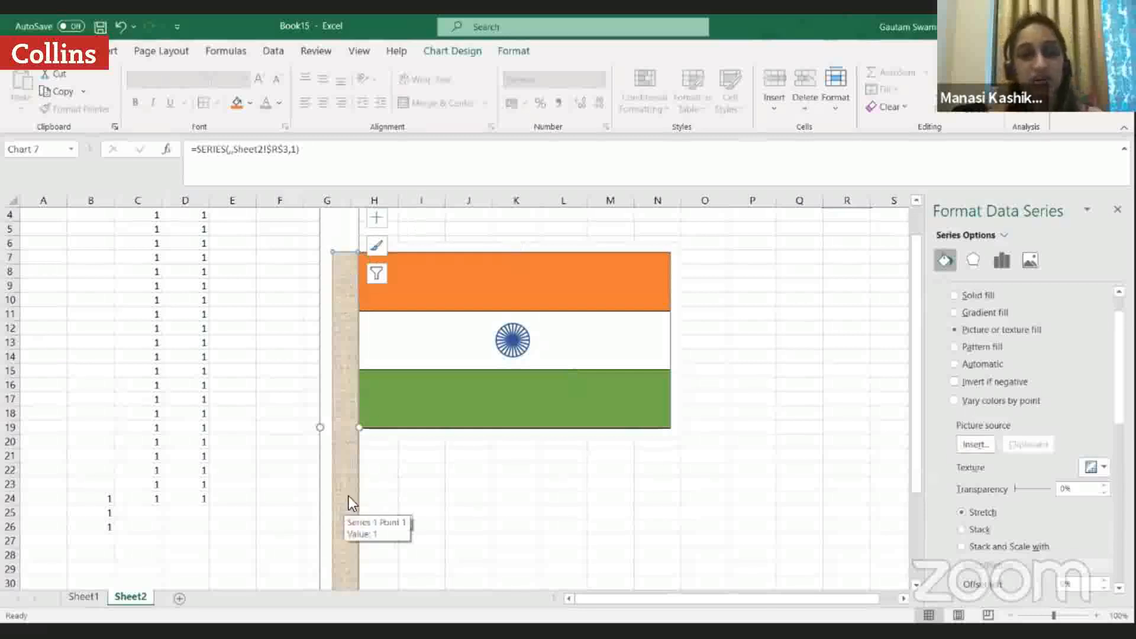
{"action": "left_click", "coordinate": [981, 449]}
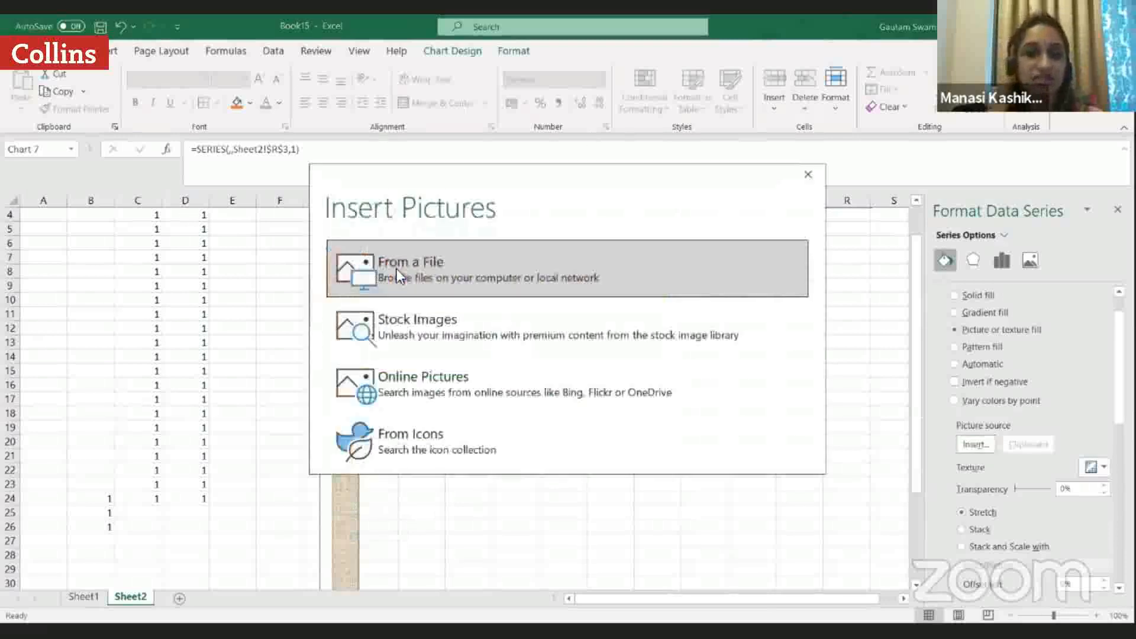
{"action": "left_click", "coordinate": [797, 173]}
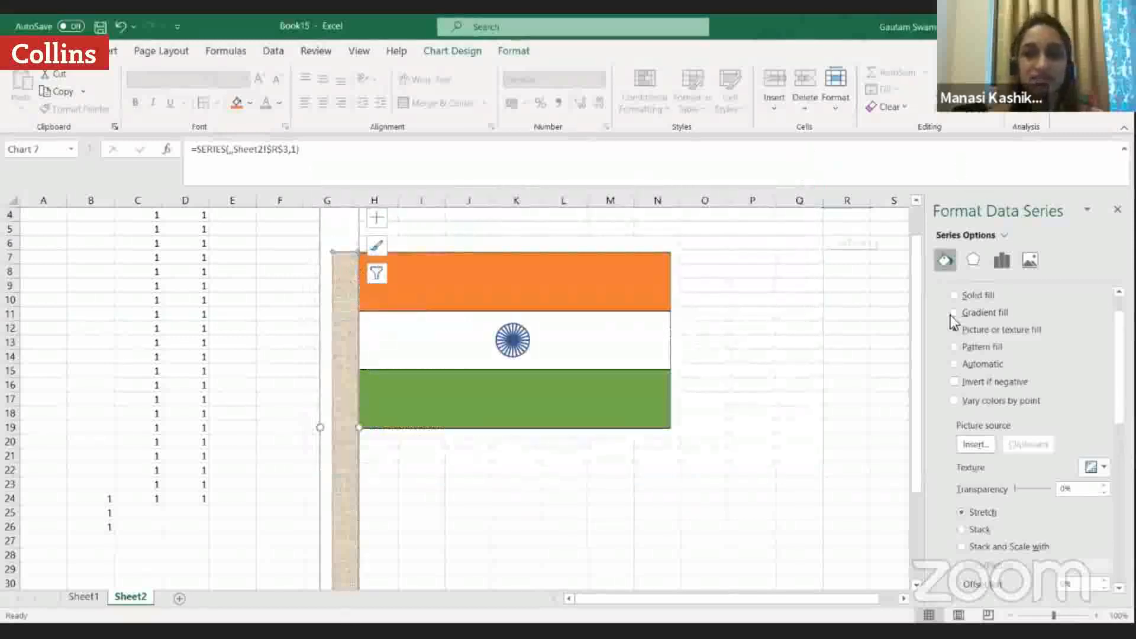
{"action": "left_click", "coordinate": [954, 296]}
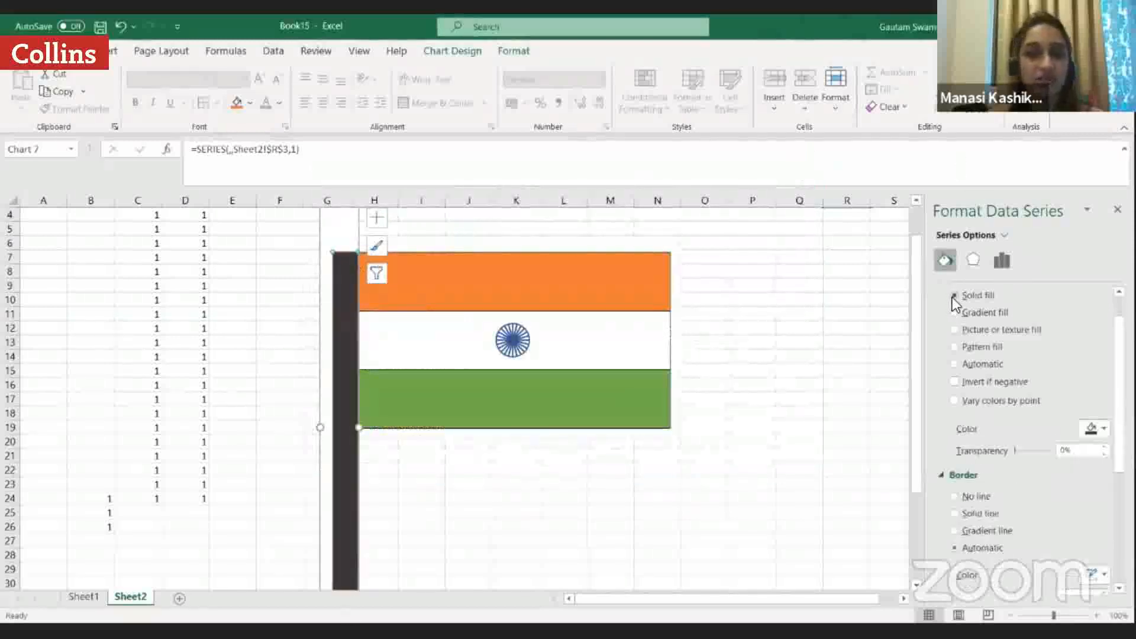
{"action": "left_click", "coordinate": [787, 456]}
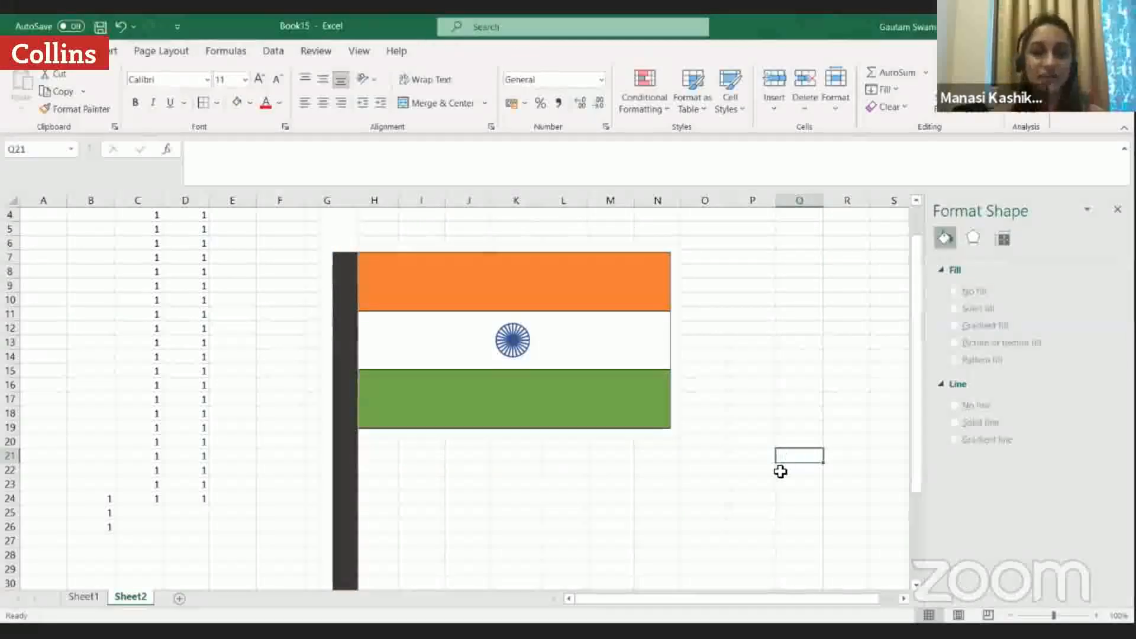
Select the values in B24:B26 and browse the waterfall, funnel, stock, surface and radar chart types without inserting one.
{"action": "scroll", "coordinate": [791, 470], "scroll_direction": "down", "scroll_amount": 1}
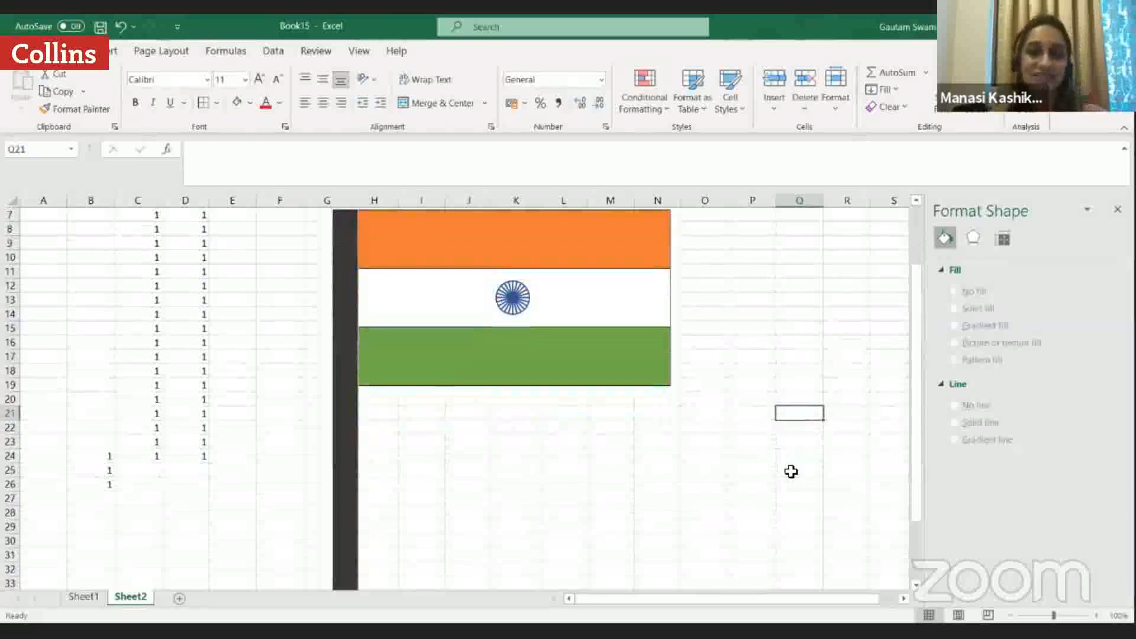
{"action": "scroll", "coordinate": [791, 471], "scroll_direction": "down", "scroll_amount": 1}
{"action": "scroll", "coordinate": [791, 470], "scroll_direction": "down", "scroll_amount": 2}
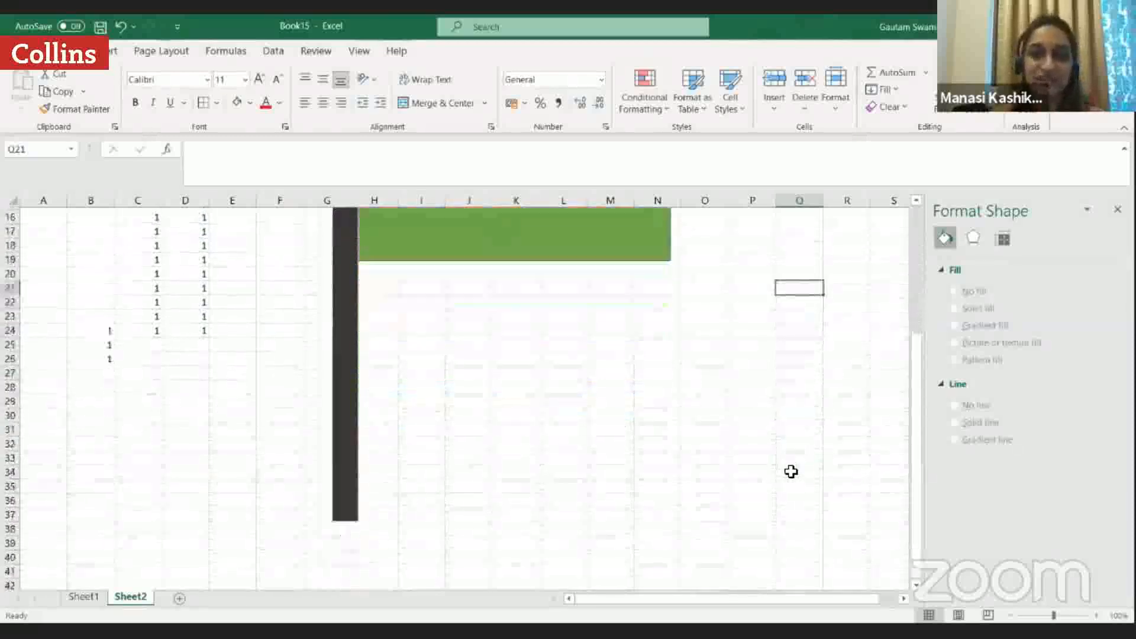
{"action": "scroll", "coordinate": [791, 471], "scroll_direction": "up", "scroll_amount": 3}
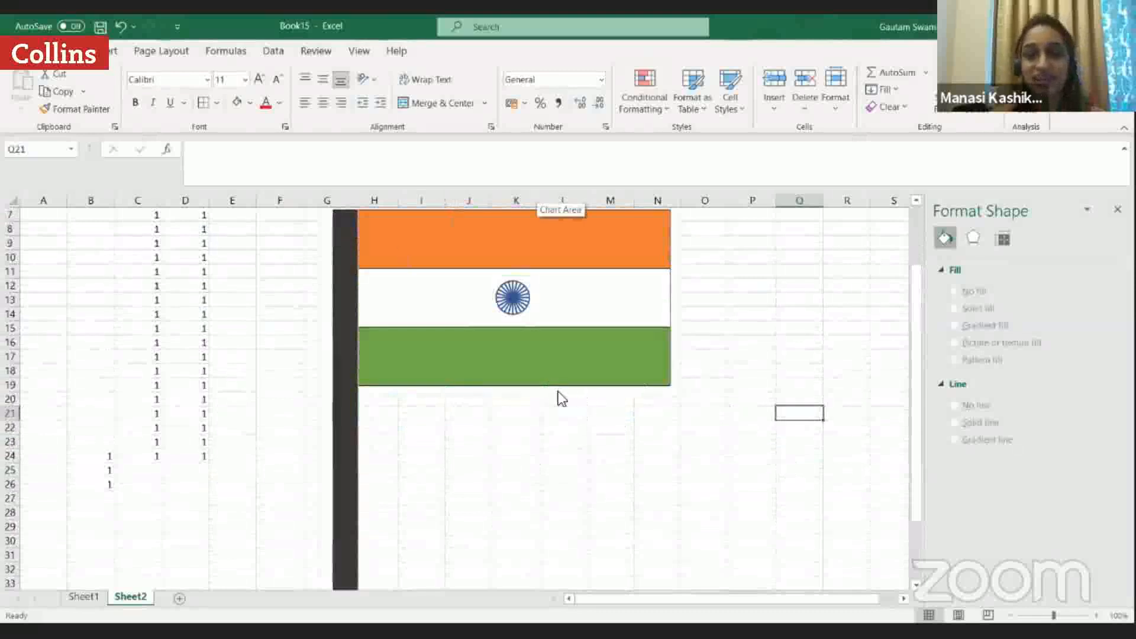
{"action": "scroll", "coordinate": [569, 408], "scroll_direction": "down", "scroll_amount": 3}
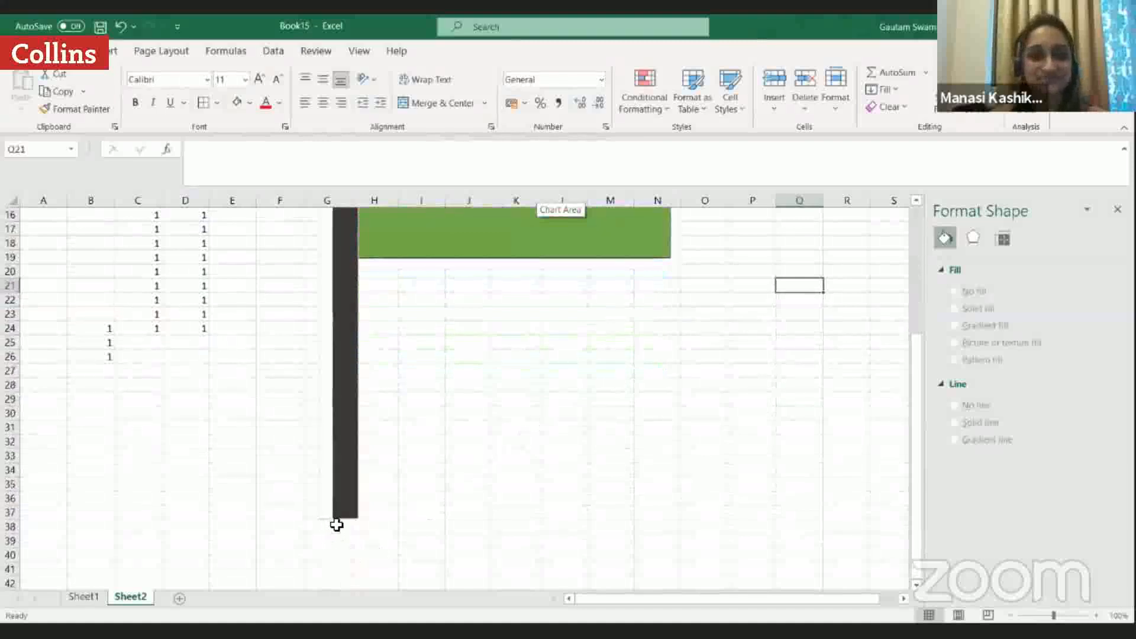
{"action": "left_click_drag", "start_coordinate": [108, 330], "coordinate": [108, 360]}
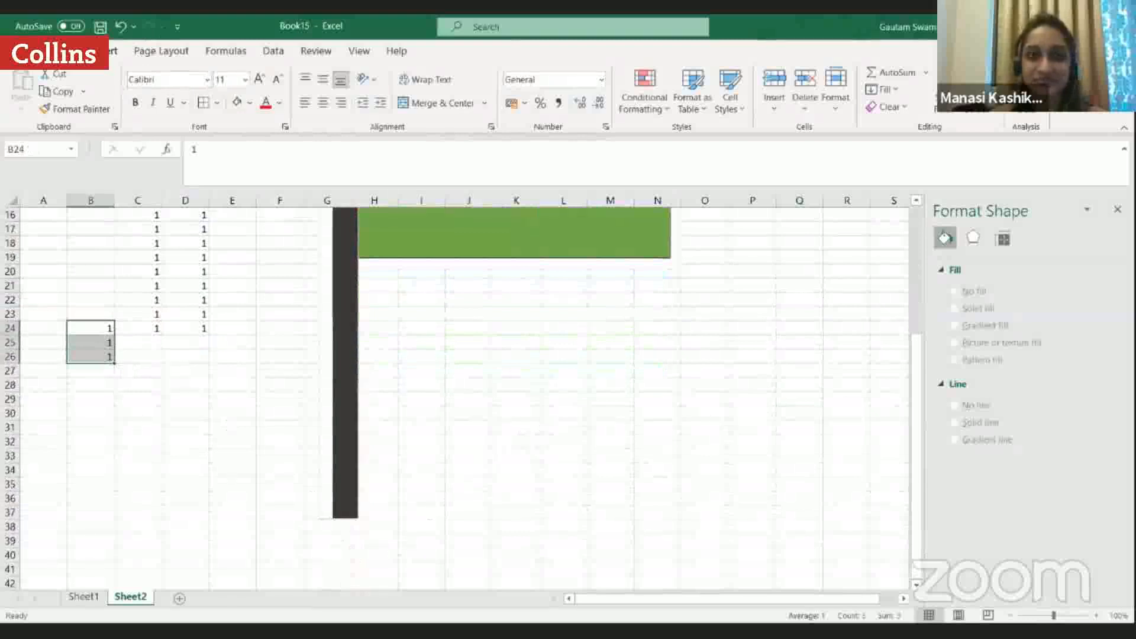
{"action": "left_click", "coordinate": [111, 51]}
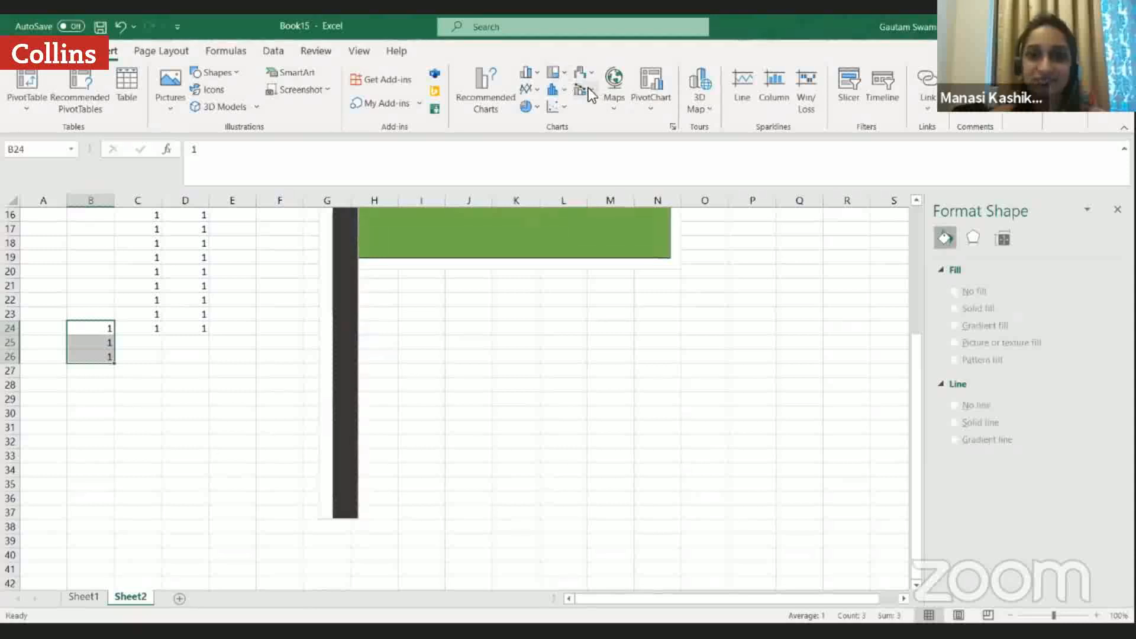
{"action": "left_click", "coordinate": [583, 72]}
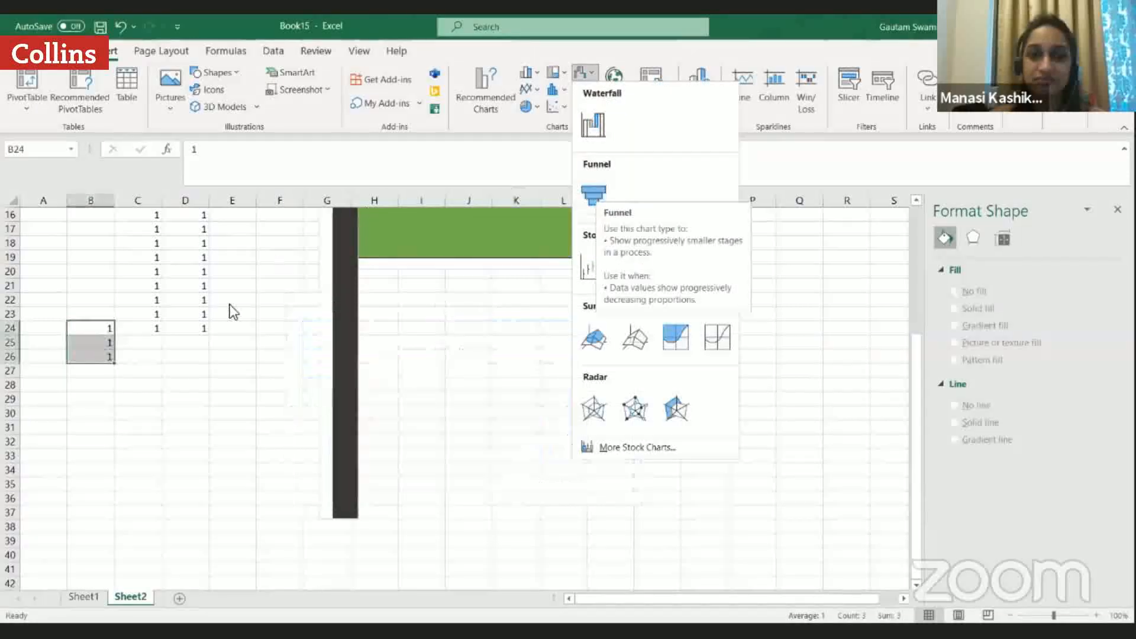
{"action": "left_click", "coordinate": [246, 322]}
{"action": "left_click", "coordinate": [232, 370]}
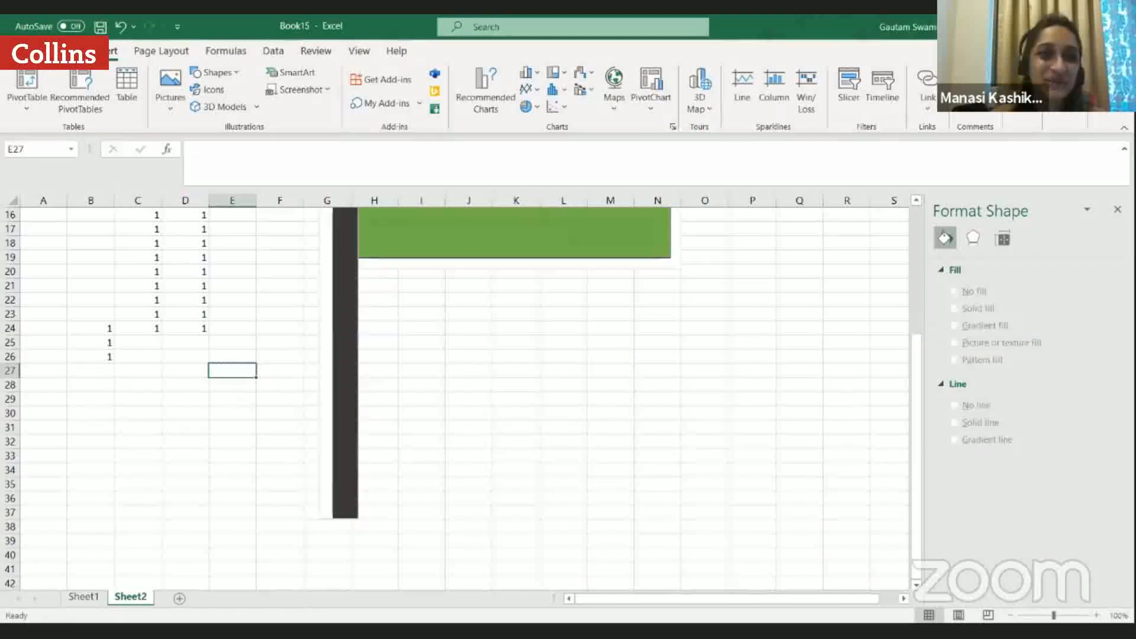
{"action": "scroll", "coordinate": [645, 393], "scroll_direction": "up", "scroll_amount": 1}
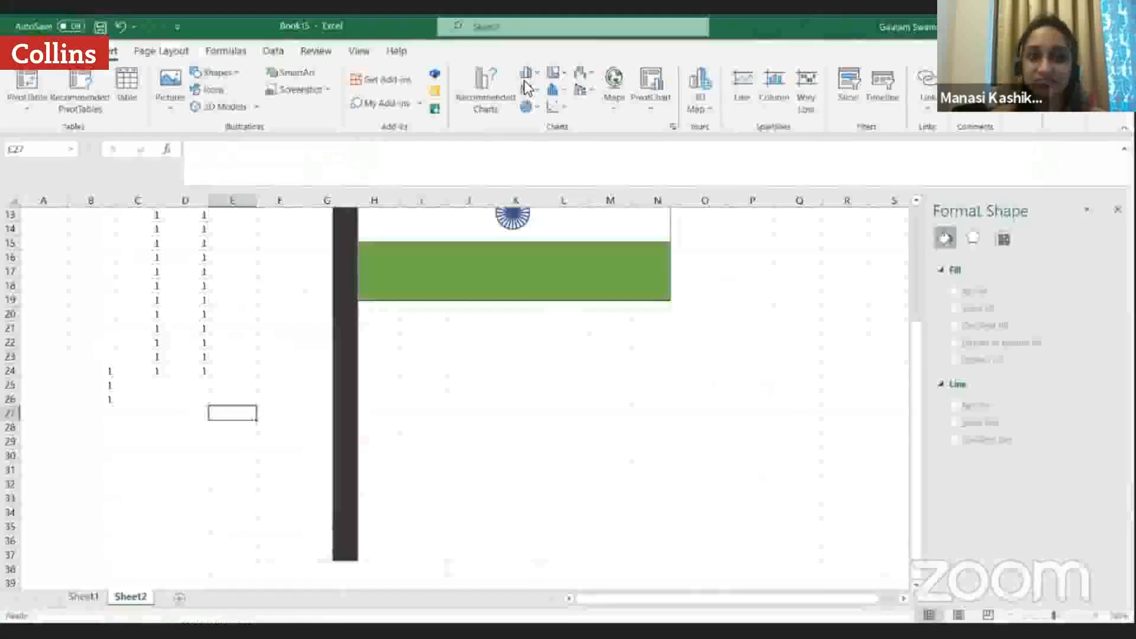
{"action": "scroll", "coordinate": [682, 384], "scroll_direction": "up", "scroll_amount": 2}
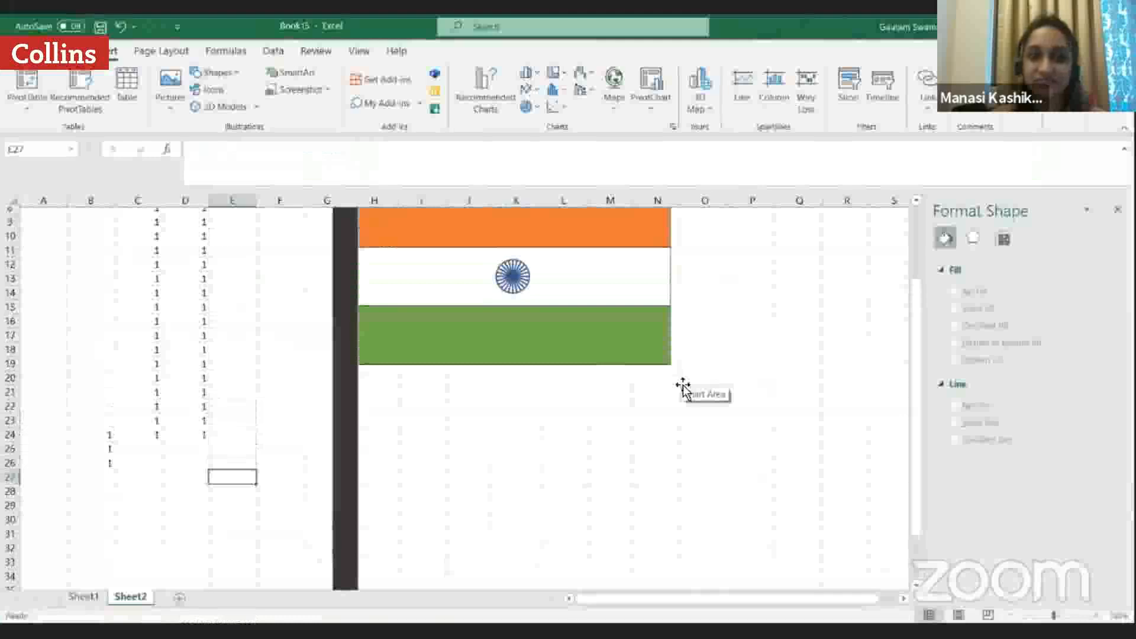
{"action": "scroll", "coordinate": [683, 387], "scroll_direction": "up", "scroll_amount": 1}
{"action": "scroll", "coordinate": [683, 388], "scroll_direction": "down", "scroll_amount": 1}
{"action": "scroll", "coordinate": [683, 387], "scroll_direction": "down", "scroll_amount": 2}
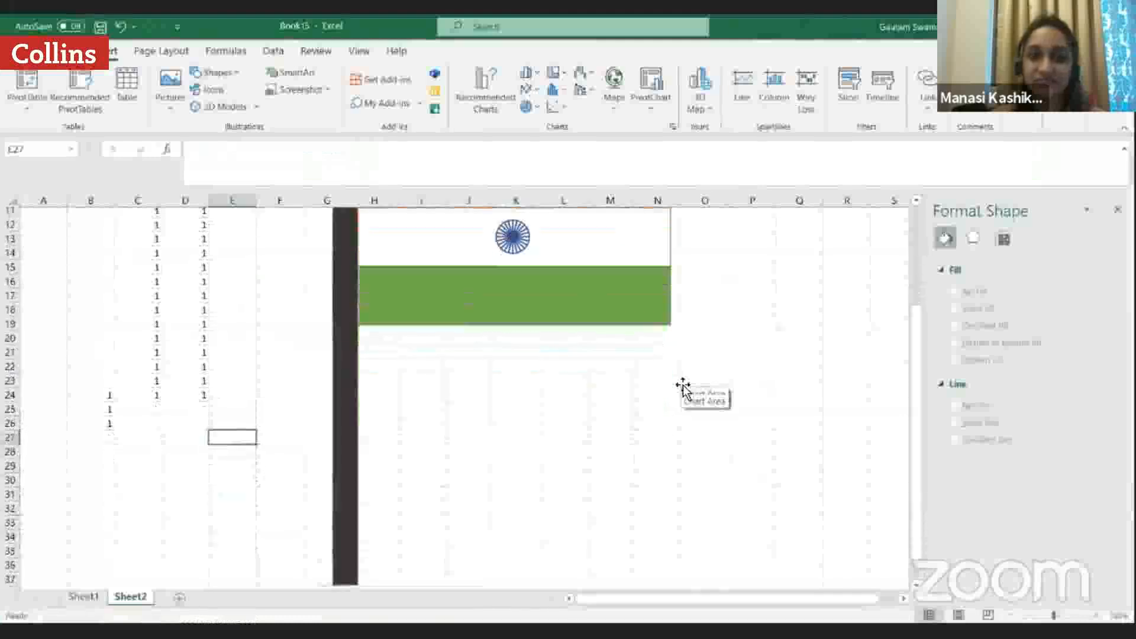
{"action": "scroll", "coordinate": [683, 387], "scroll_direction": "up", "scroll_amount": 2}
{"action": "scroll", "coordinate": [684, 388], "scroll_direction": "down", "scroll_amount": 2}
{"action": "scroll", "coordinate": [683, 388], "scroll_direction": "up", "scroll_amount": 4}
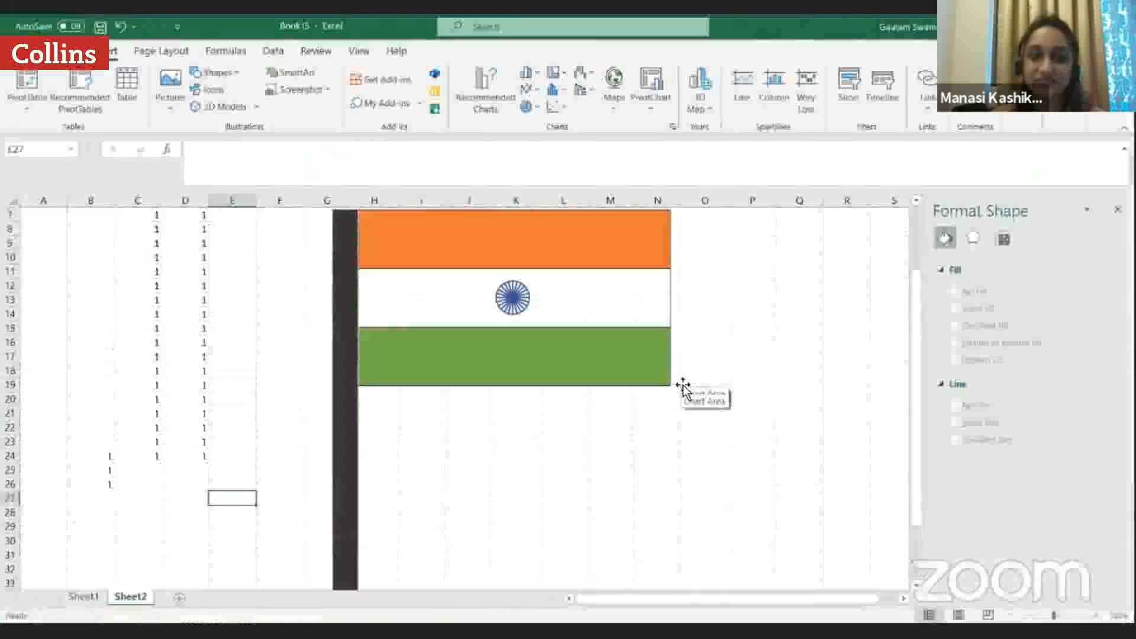
Review the source cells R3, A1:A3 and C1:C24 behind the charts and select the flagpole's column series.
{"action": "left_click", "coordinate": [345, 310]}
{"action": "left_click", "coordinate": [846, 286]}
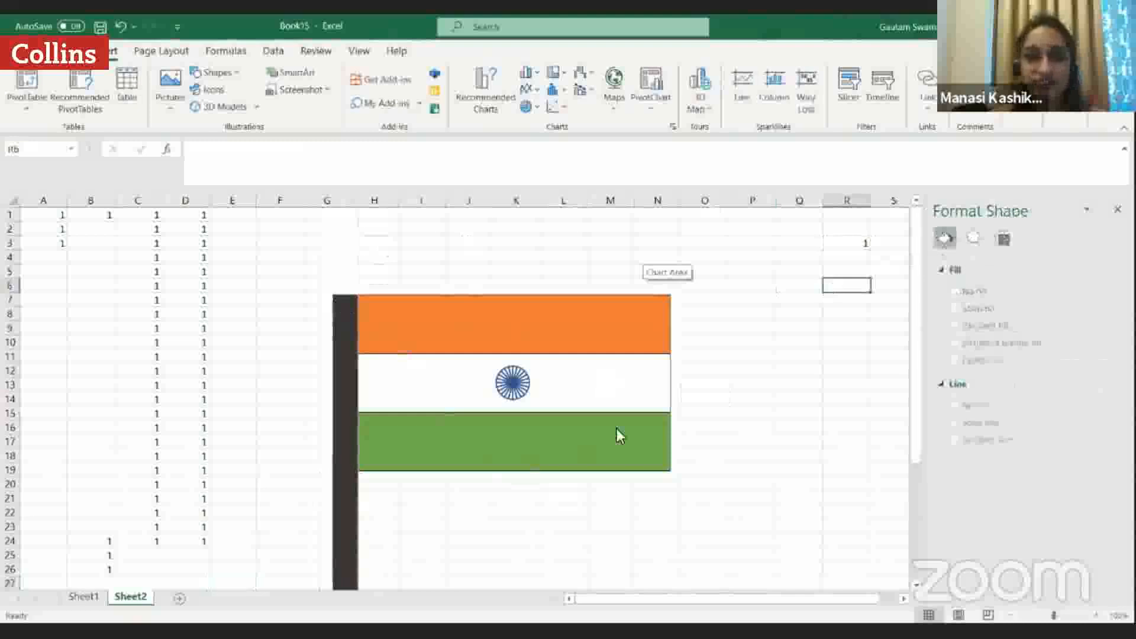
{"action": "left_click", "coordinate": [852, 243]}
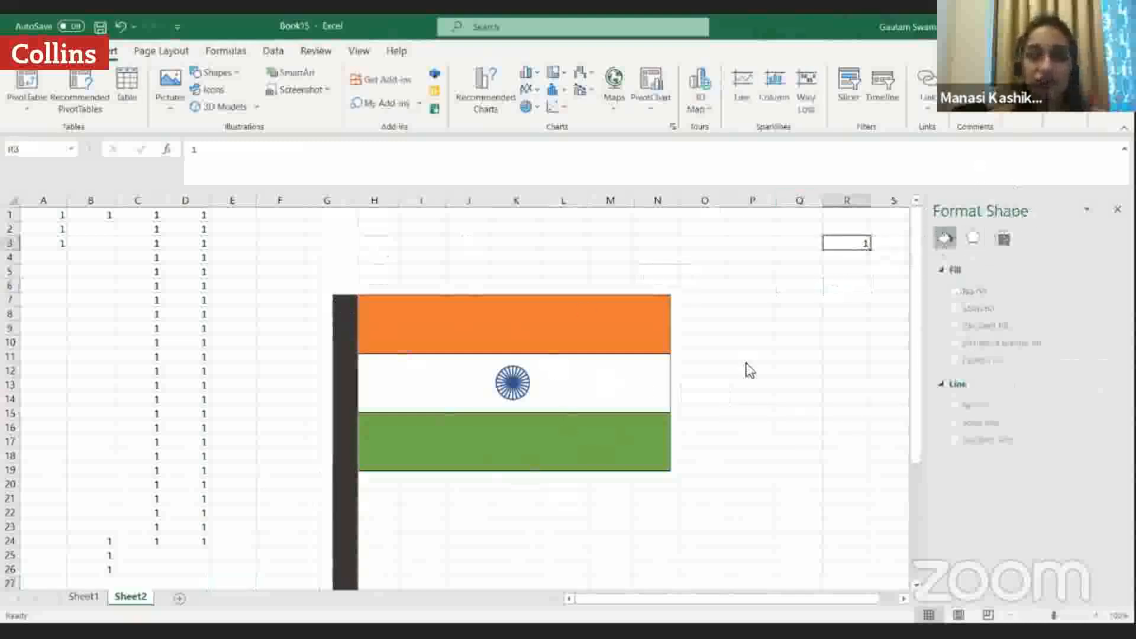
{"action": "left_click", "coordinate": [750, 369]}
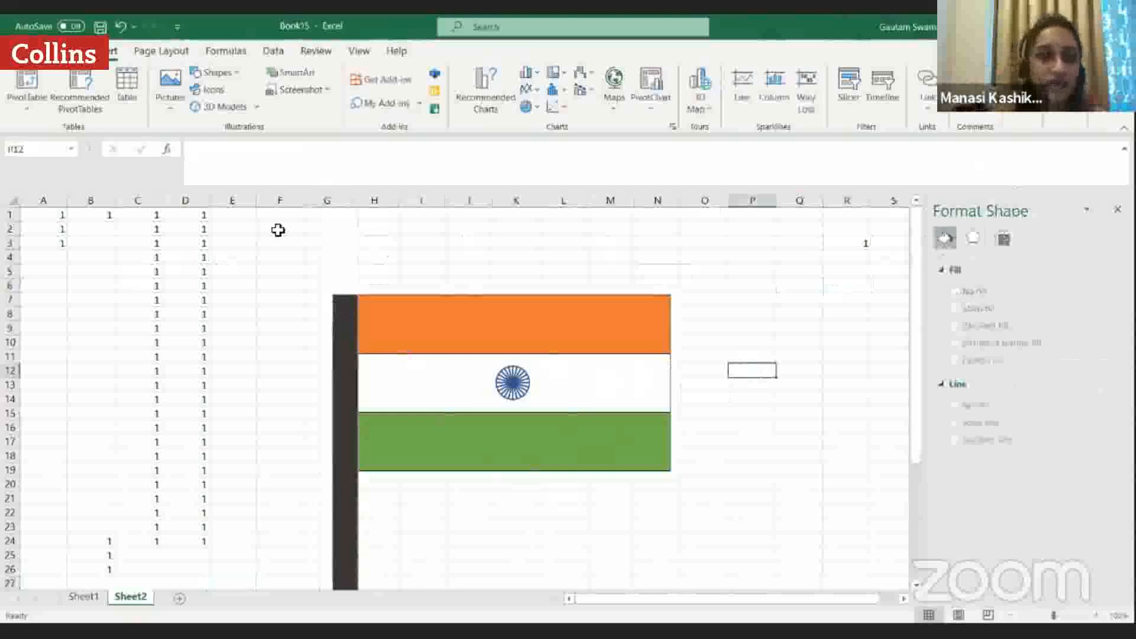
{"action": "left_click_drag", "start_coordinate": [38, 213], "coordinate": [45, 243]}
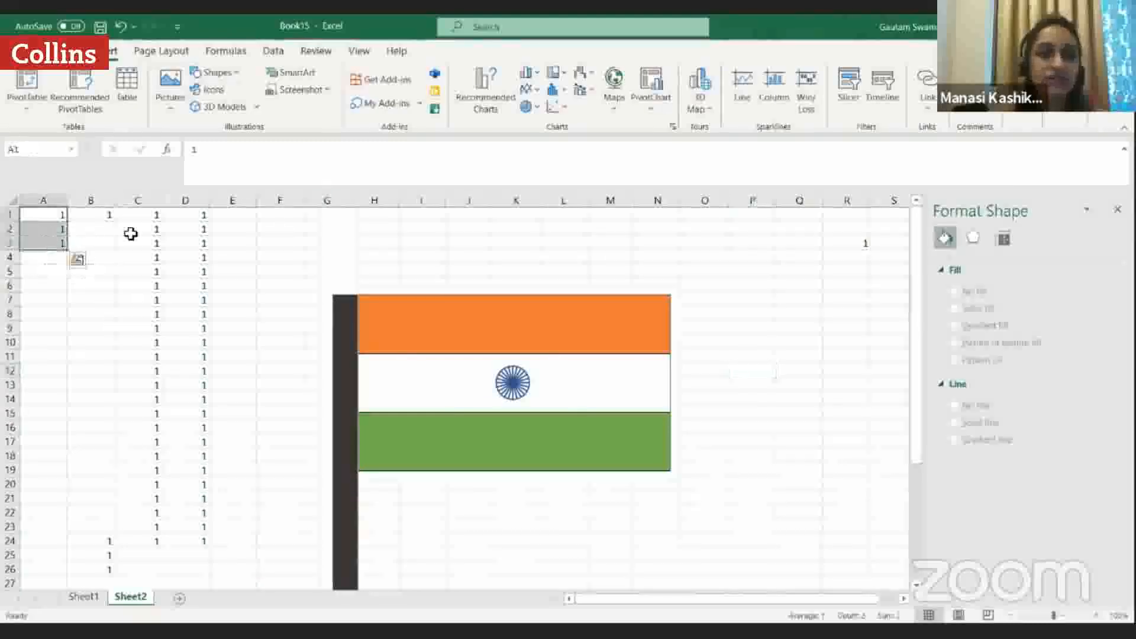
{"action": "left_click", "coordinate": [150, 211]}
{"action": "left_click_drag", "start_coordinate": [150, 212], "coordinate": [145, 540]}
{"action": "left_click", "coordinate": [565, 527]}
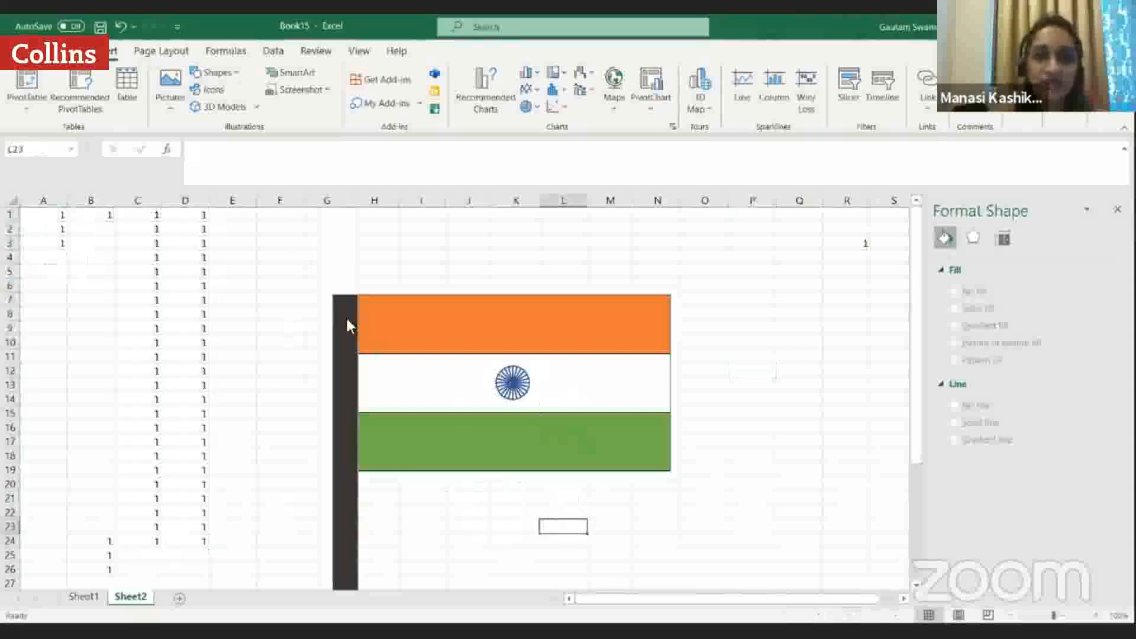
{"action": "left_click", "coordinate": [348, 324]}
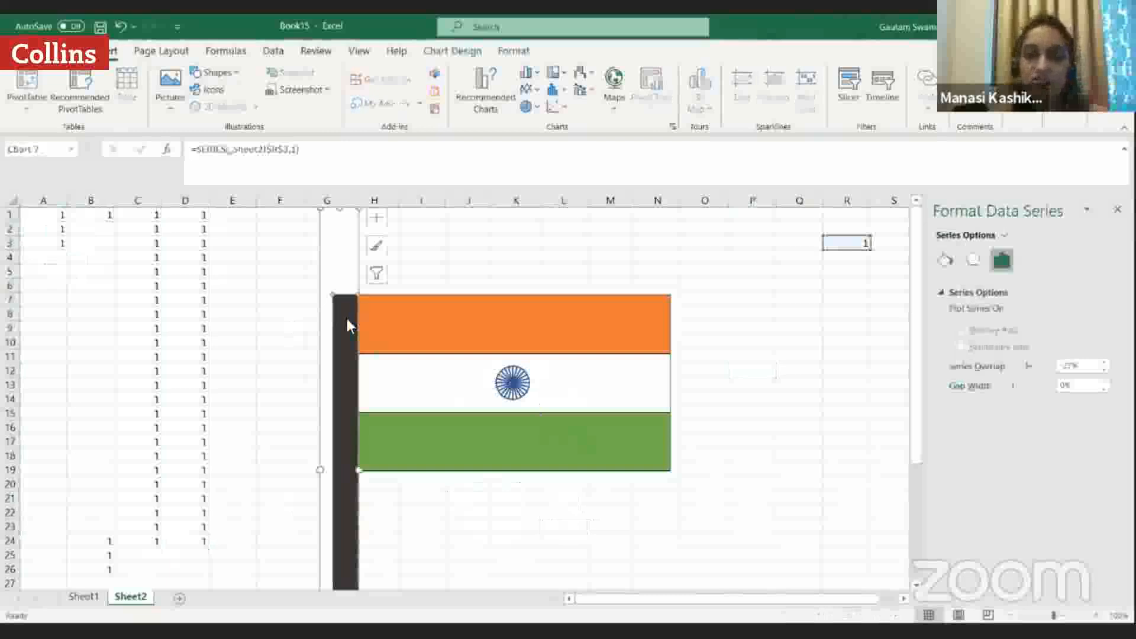
Select cell R3 and preview a clustered column chart of its value without inserting it.
{"action": "left_click", "coordinate": [857, 256]}
{"action": "left_click", "coordinate": [860, 247]}
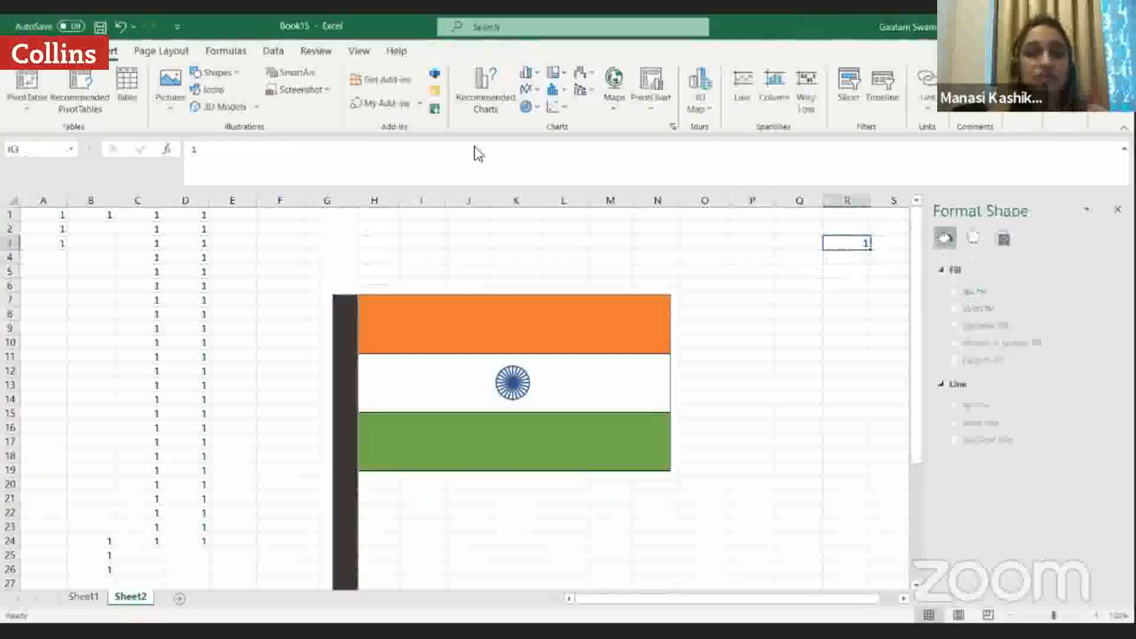
{"action": "left_click", "coordinate": [530, 72]}
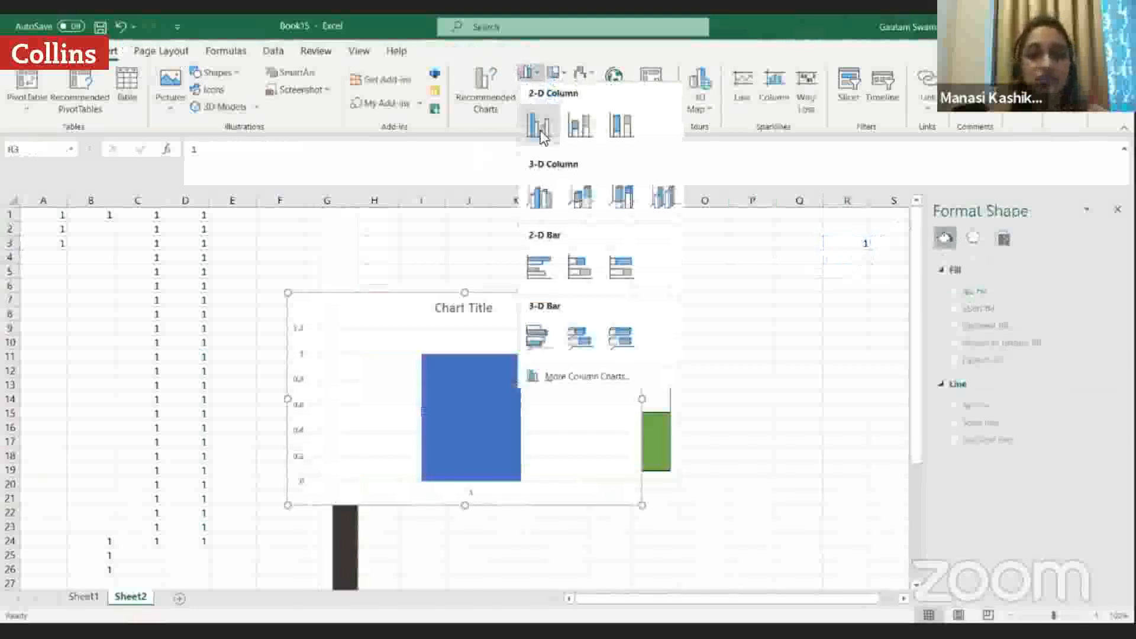
{"action": "left_click", "coordinate": [812, 333]}
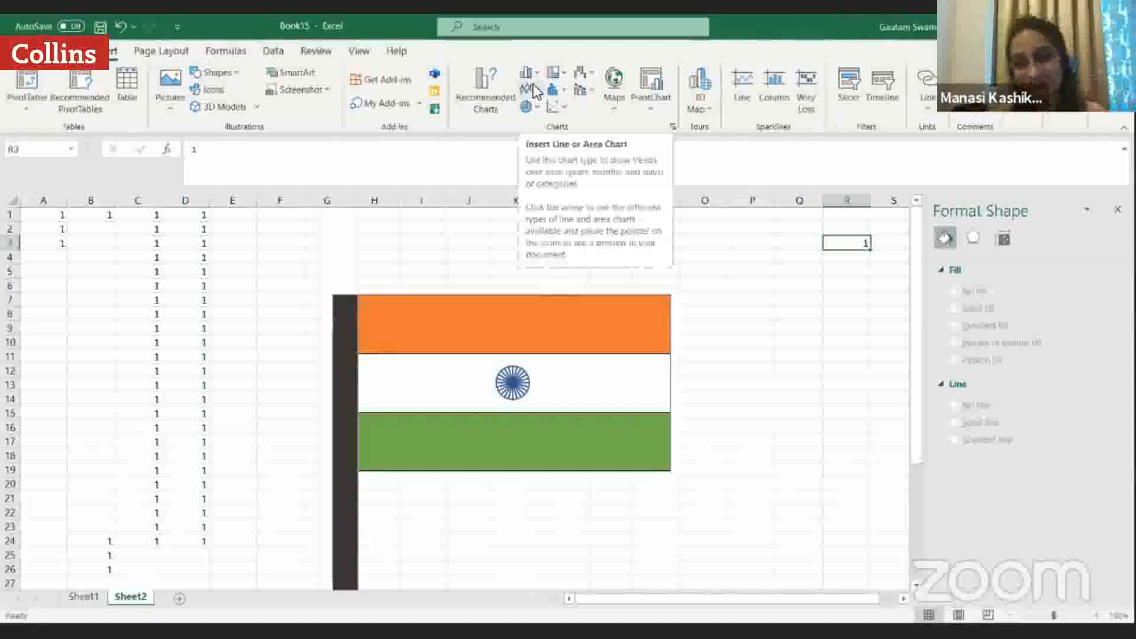
{"action": "left_click", "coordinate": [820, 355]}
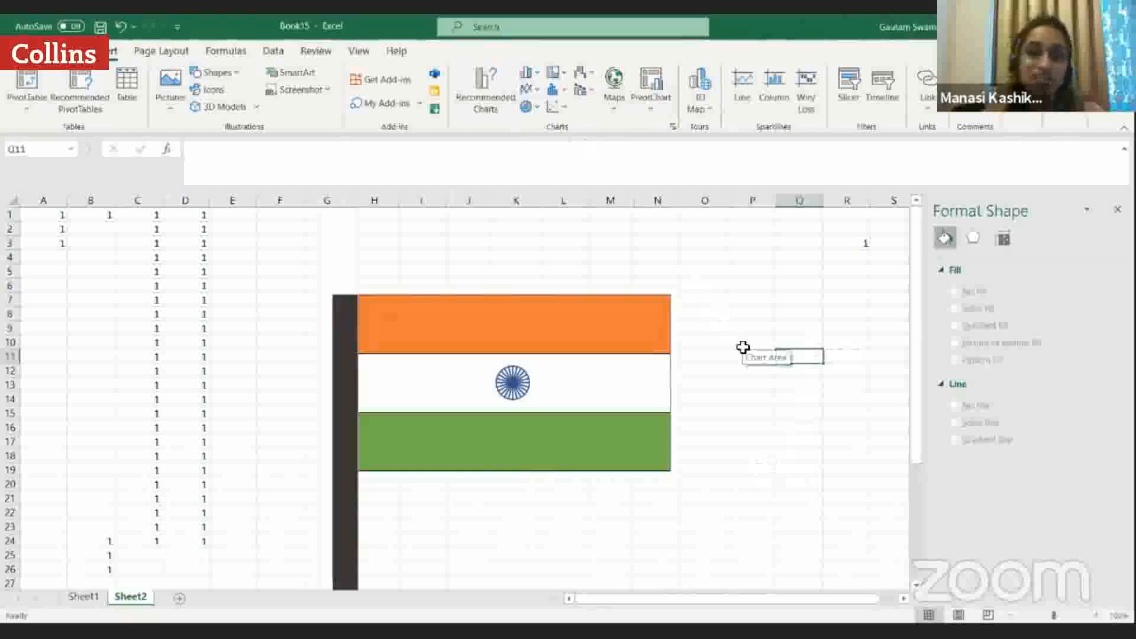
Check the available pie and doughnut chart types without inserting one.
{"action": "scroll", "coordinate": [742, 349], "scroll_direction": "down", "scroll_amount": 1}
{"action": "scroll", "coordinate": [741, 351], "scroll_direction": "down", "scroll_amount": 2}
{"action": "scroll", "coordinate": [741, 351], "scroll_direction": "down", "scroll_amount": 3}
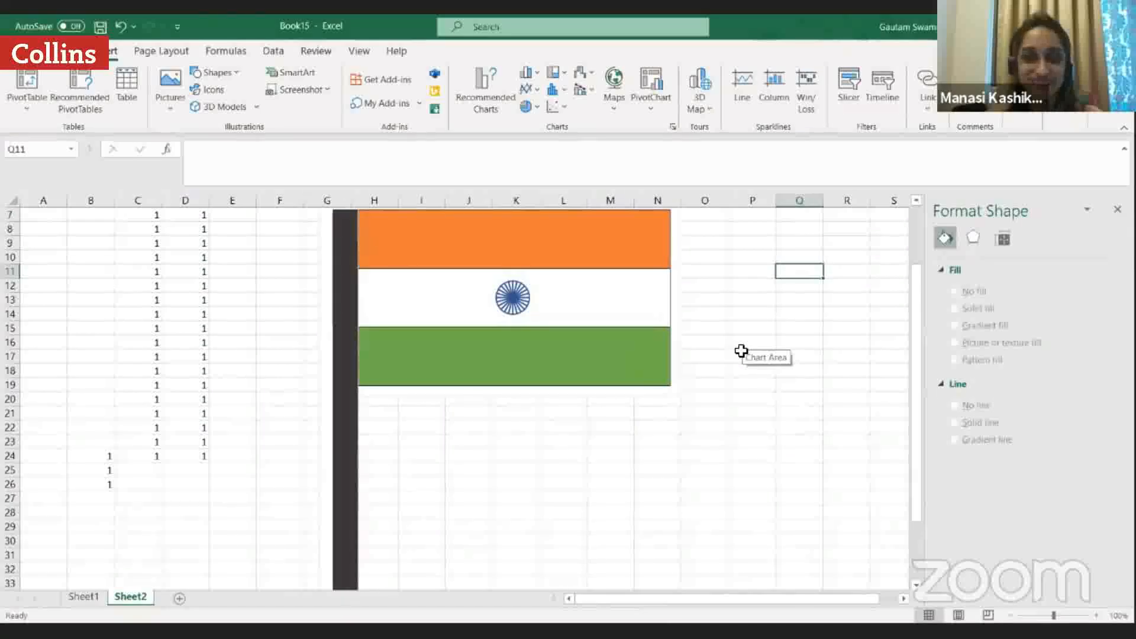
{"action": "left_click", "coordinate": [883, 83]}
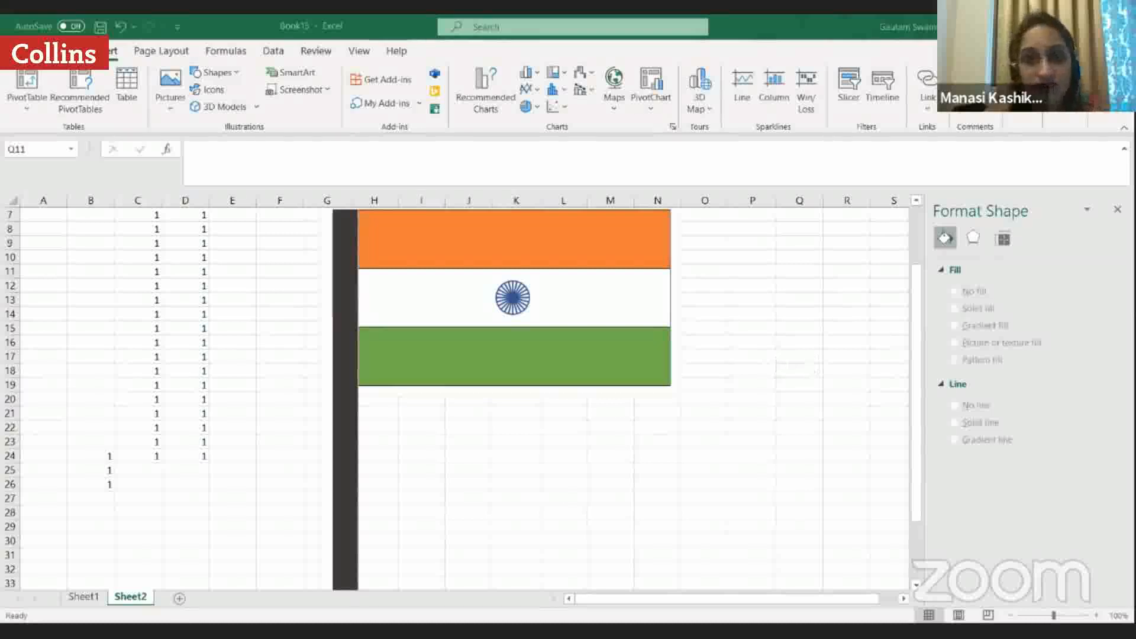
{"action": "left_click", "coordinate": [537, 107]}
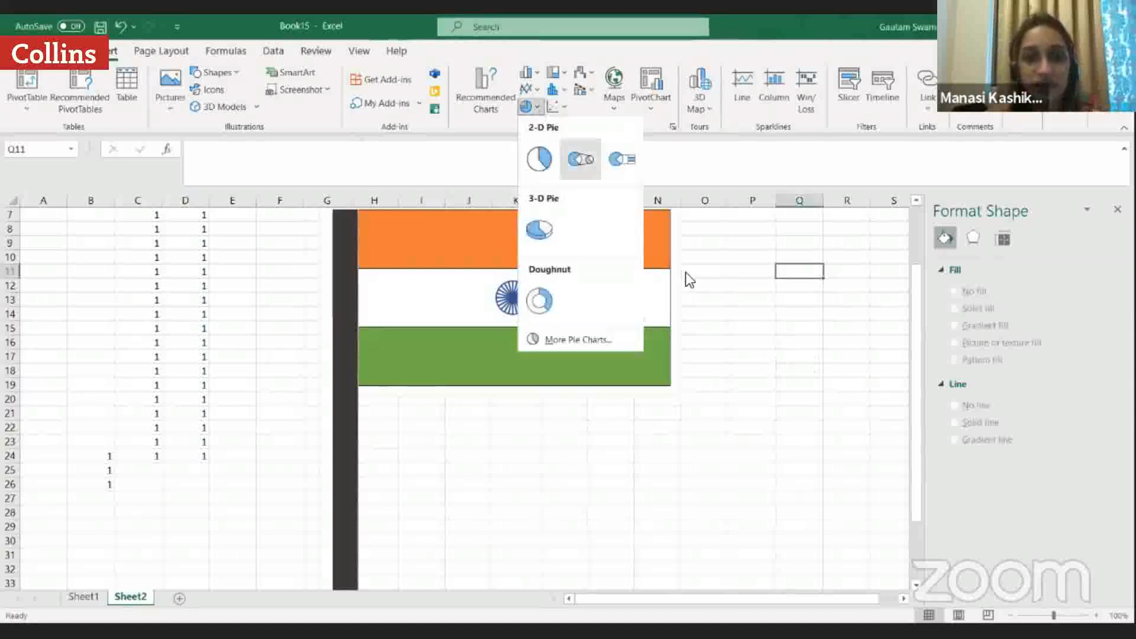
{"action": "left_click", "coordinate": [745, 314]}
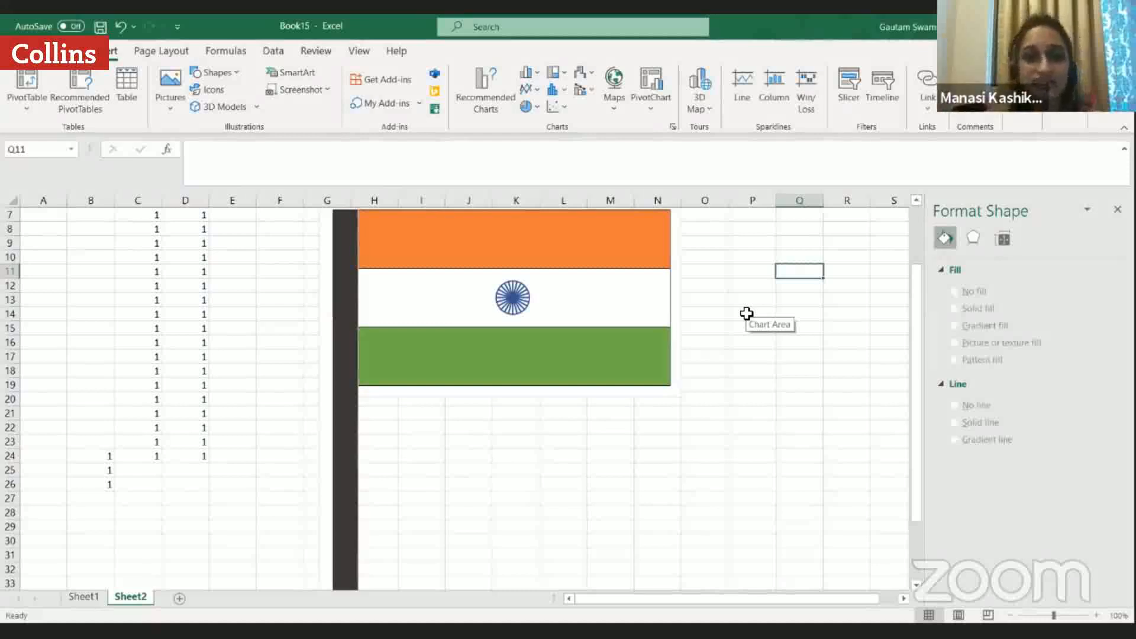
{"action": "left_click", "coordinate": [793, 359]}
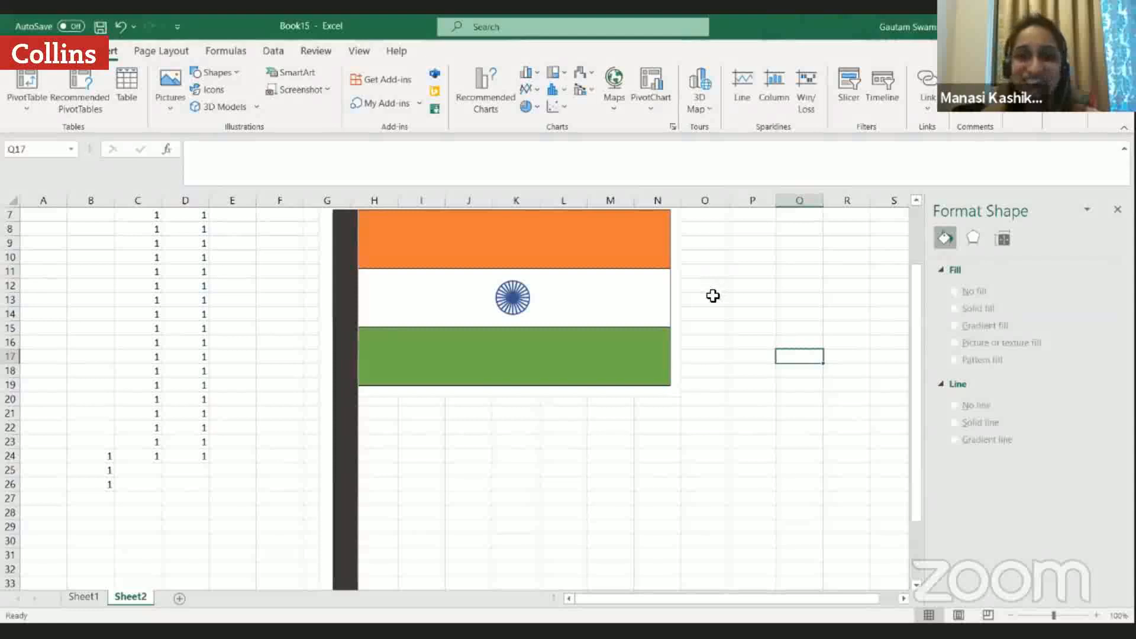
{"action": "scroll", "coordinate": [713, 296], "scroll_direction": "down", "scroll_amount": 4}
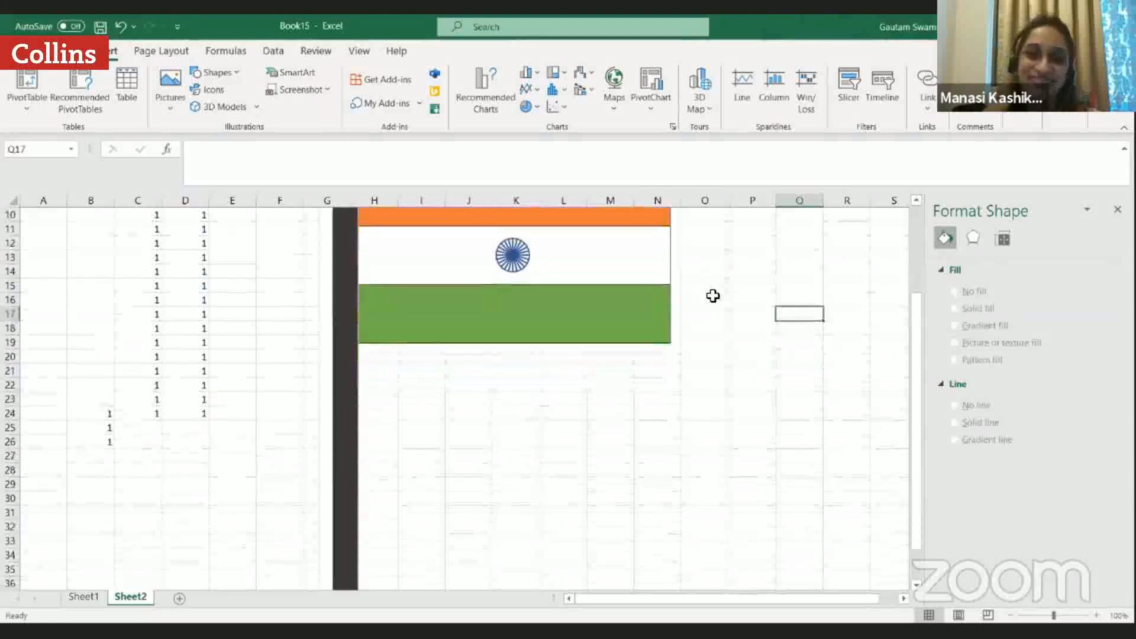
{"action": "scroll", "coordinate": [713, 296], "scroll_direction": "up", "scroll_amount": 5}
{"action": "scroll", "coordinate": [713, 296], "scroll_direction": "down", "scroll_amount": 1}
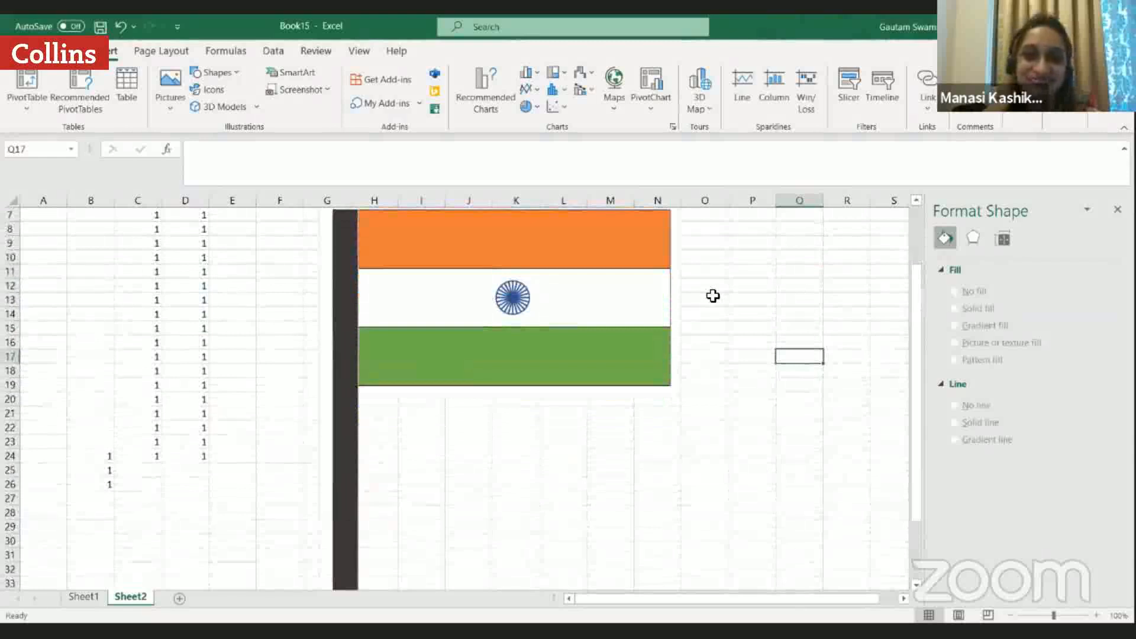
{"action": "scroll", "coordinate": [713, 296], "scroll_direction": "down", "scroll_amount": 1}
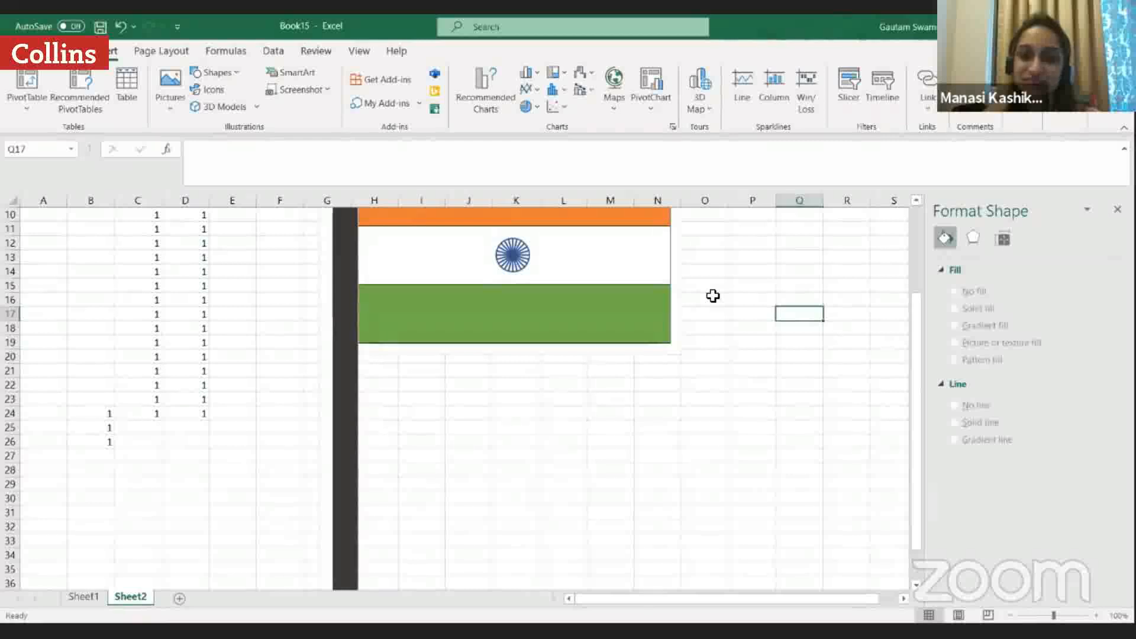
{"action": "scroll", "coordinate": [713, 296], "scroll_direction": "up", "scroll_amount": 2}
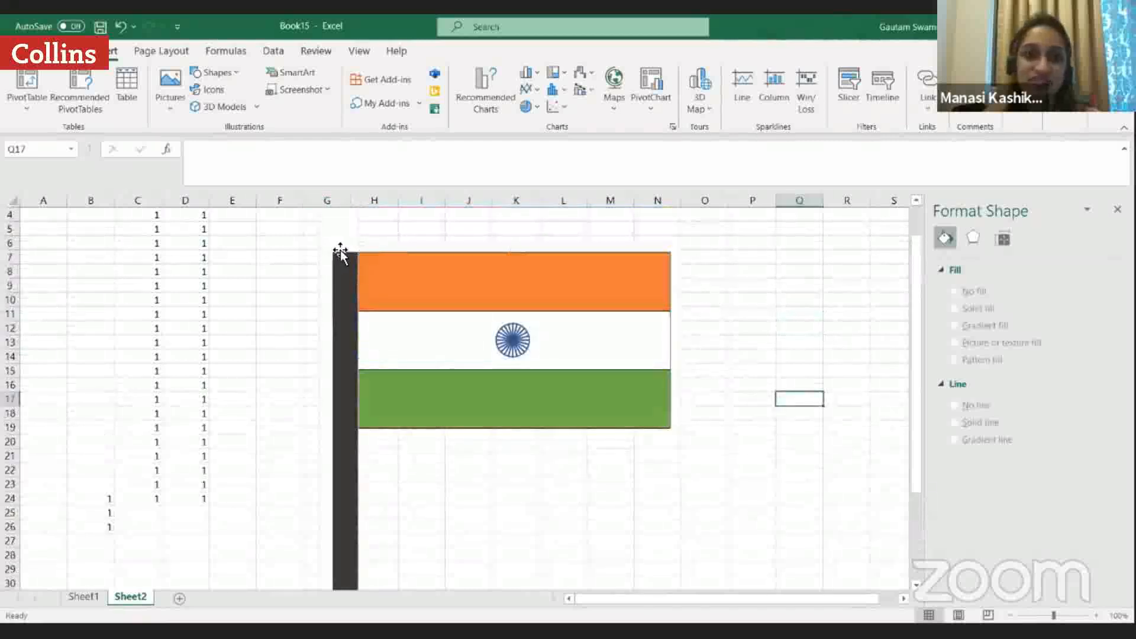
{"action": "left_click", "coordinate": [772, 370]}
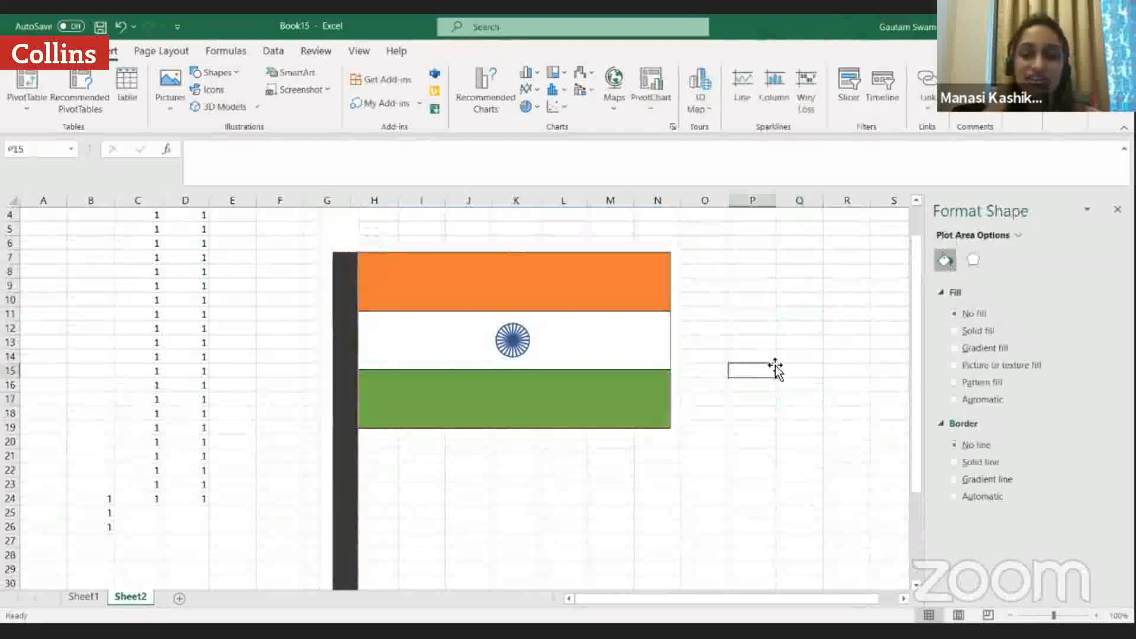
{"action": "scroll", "coordinate": [775, 370], "scroll_direction": "up", "scroll_amount": 1}
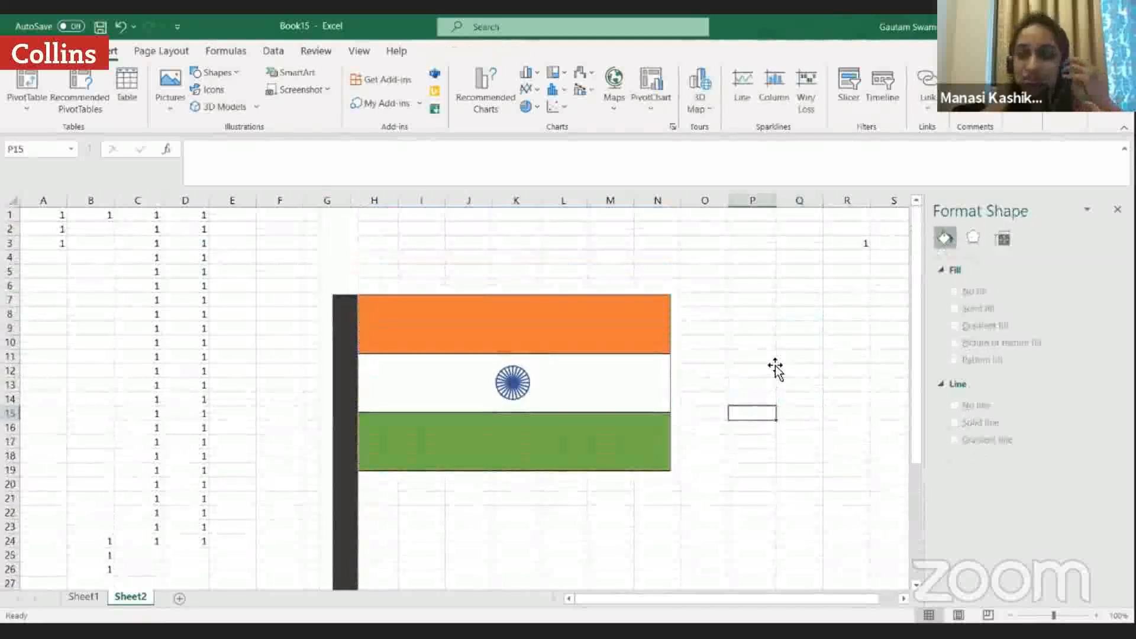
Enter 1 in cell P3 as the source value for another chart and select that cell.
{"action": "left_click", "coordinate": [855, 245]}
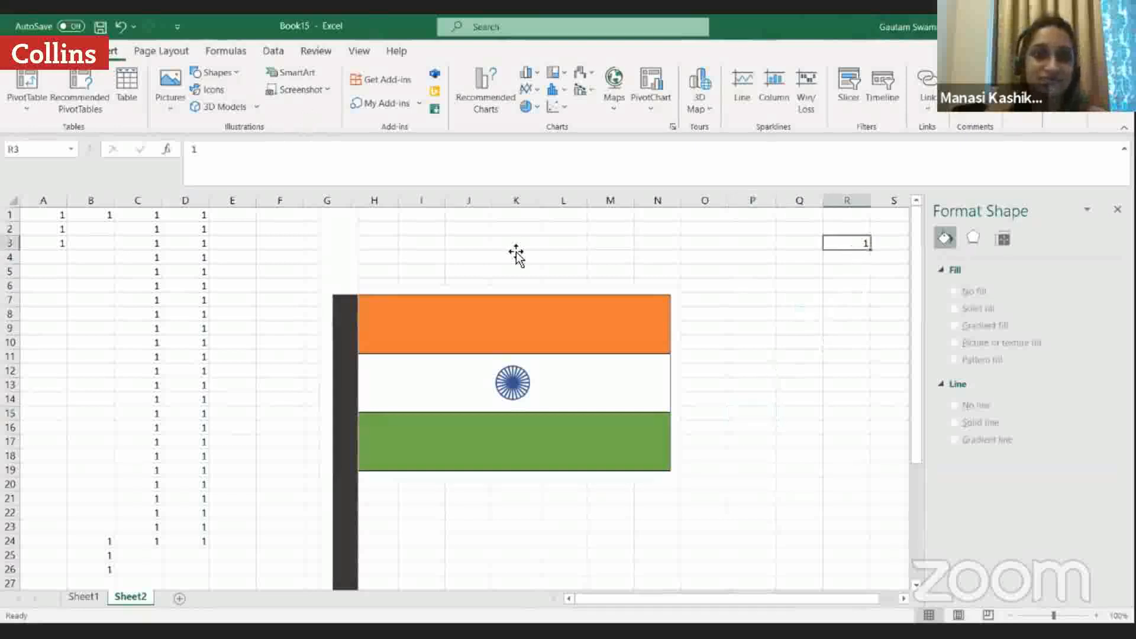
{"action": "left_click", "coordinate": [736, 242]}
{"action": "type", "text": "1"}
{"action": "left_click", "coordinate": [764, 284]}
{"action": "left_click", "coordinate": [751, 242]}
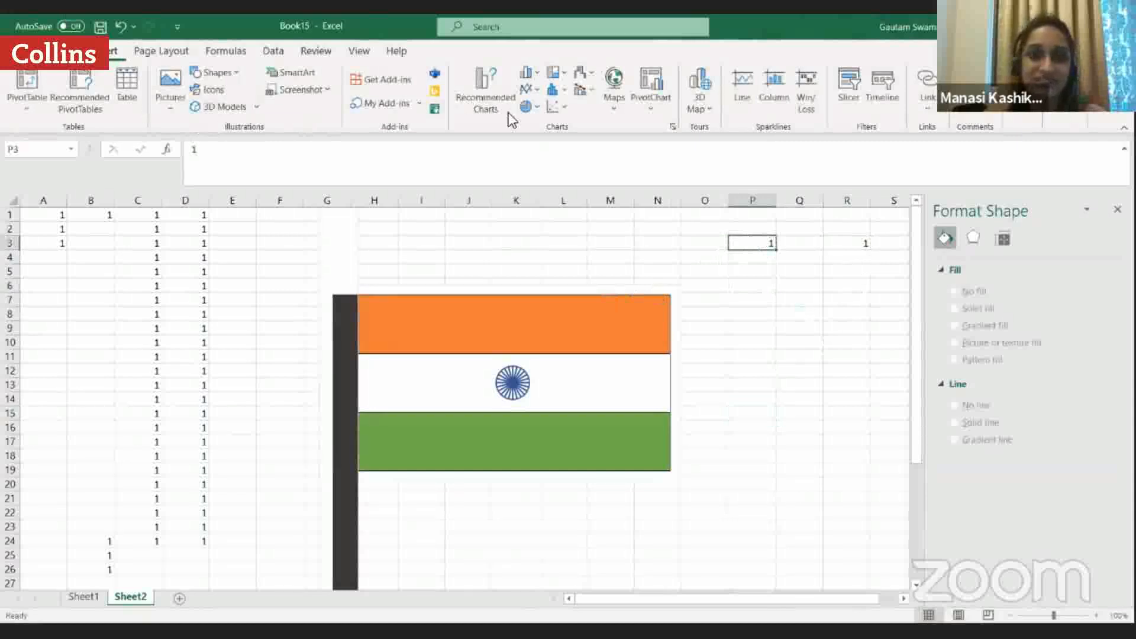
{"action": "left_click", "coordinate": [532, 108]}
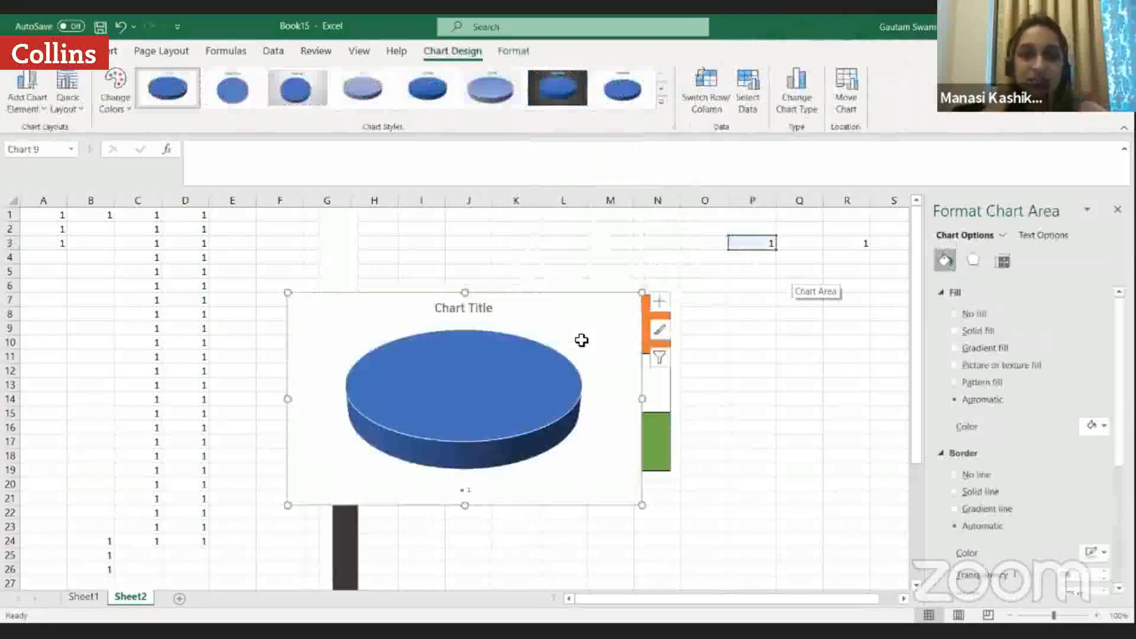
{"action": "key", "text": "Delete"}
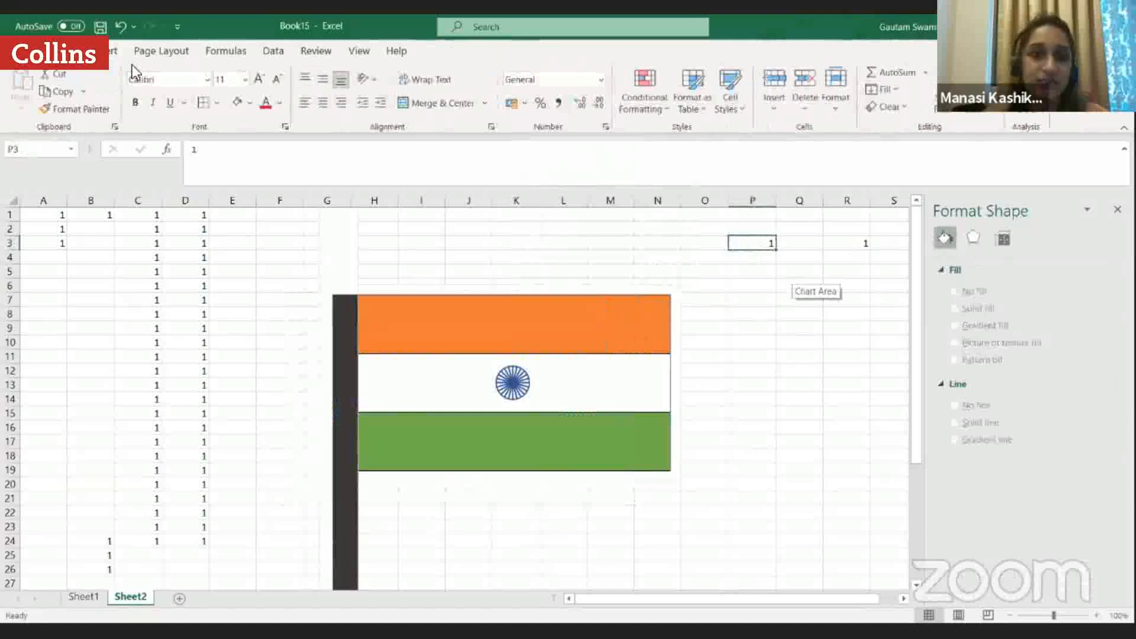
{"action": "left_click", "coordinate": [112, 51]}
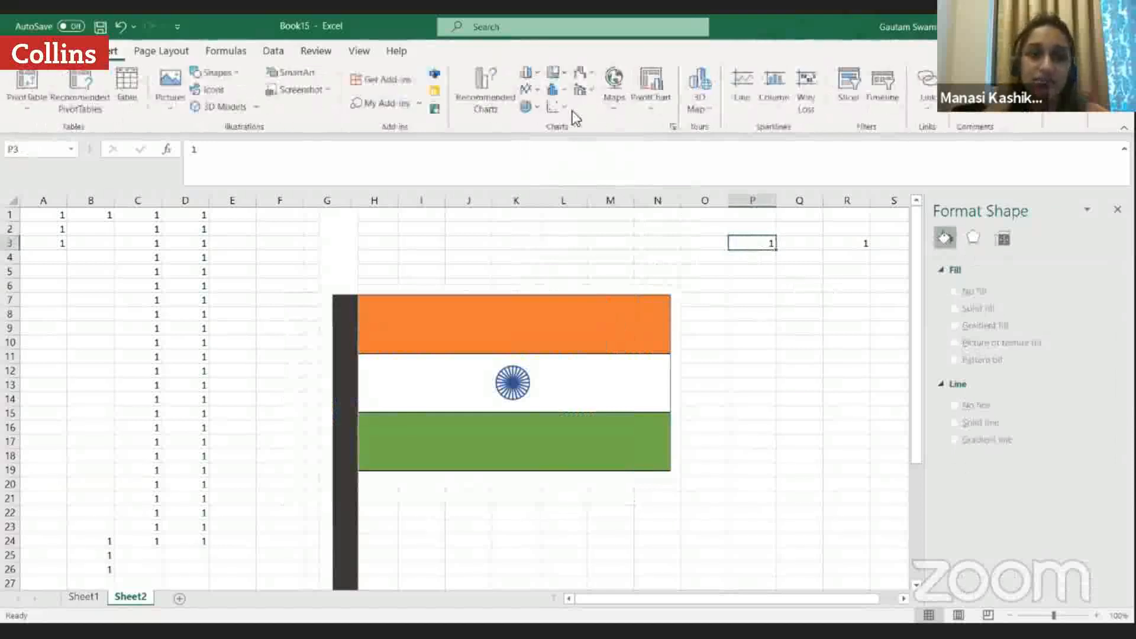
Insert a 2-D pie chart from cell P3 and delete its chart title and legend.
{"action": "left_click", "coordinate": [536, 108]}
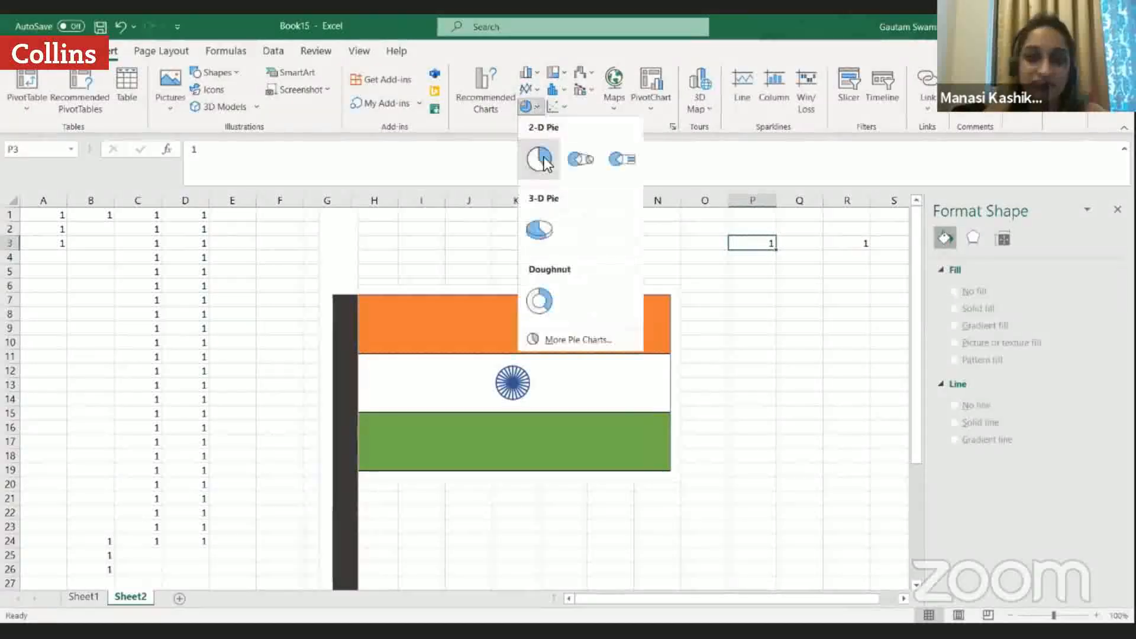
{"action": "left_click", "coordinate": [540, 158]}
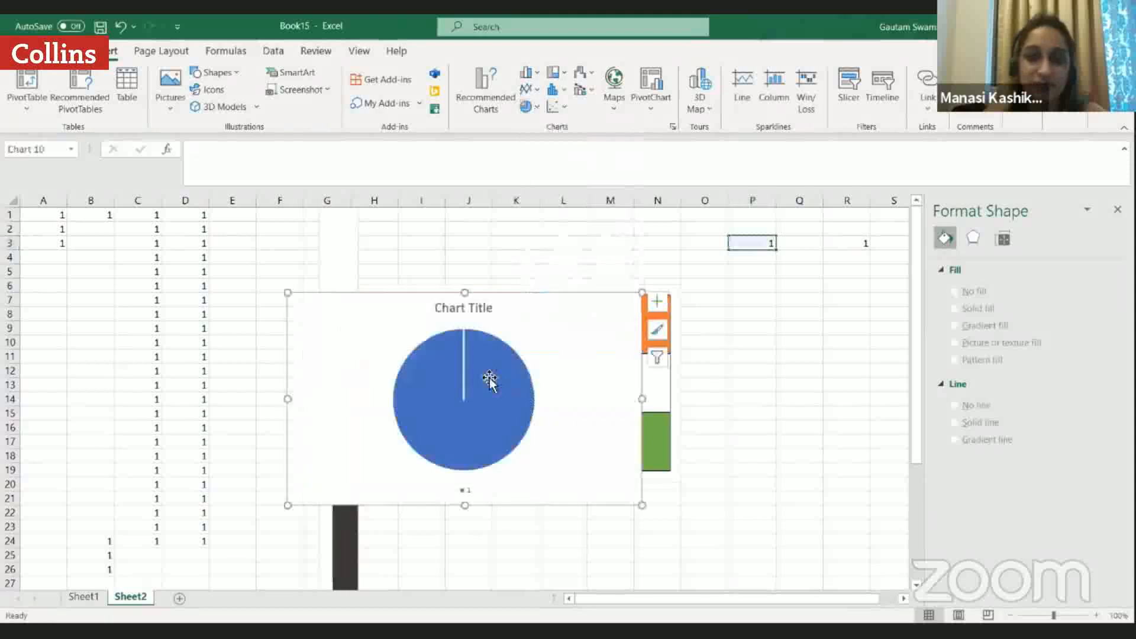
{"action": "left_click", "coordinate": [467, 309]}
{"action": "key", "text": "Delete"}
{"action": "left_click", "coordinate": [467, 496]}
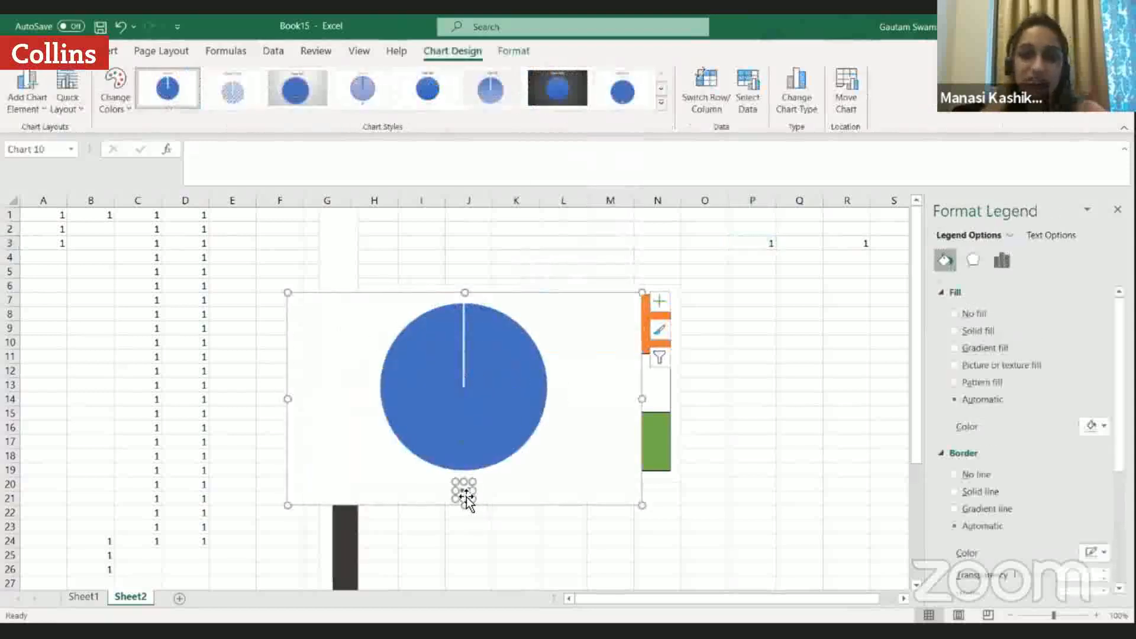
{"action": "key", "text": "Delete"}
Shrink the new pie chart, place it on top of the flagpole and select its pie series.
{"action": "left_click", "coordinate": [481, 410]}
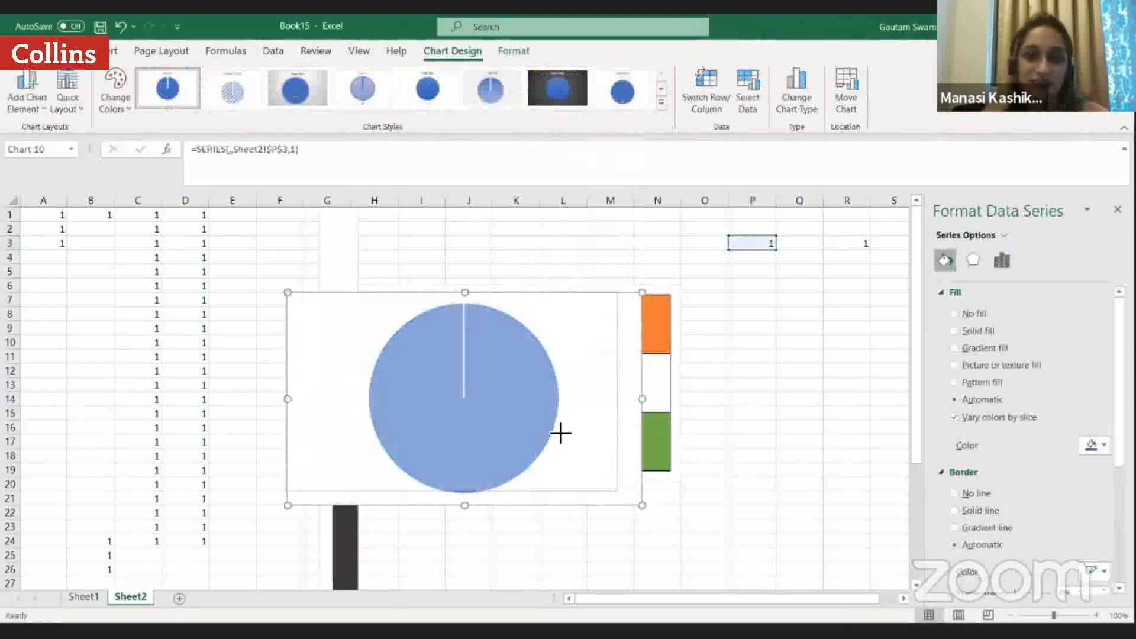
{"action": "mouse_move", "coordinate": [328, 344]}
{"action": "left_mouse_down"}
{"action": "mouse_move", "coordinate": [322, 278]}
{"action": "mouse_move", "coordinate": [346, 268]}
{"action": "left_mouse_up"}
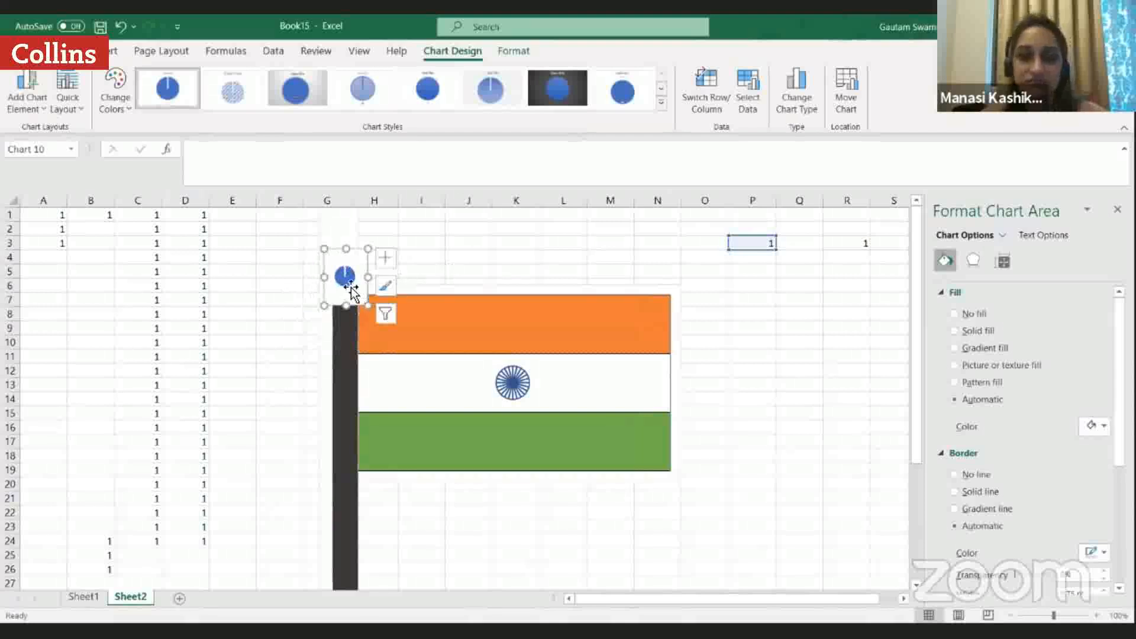
{"action": "left_click", "coordinate": [357, 276]}
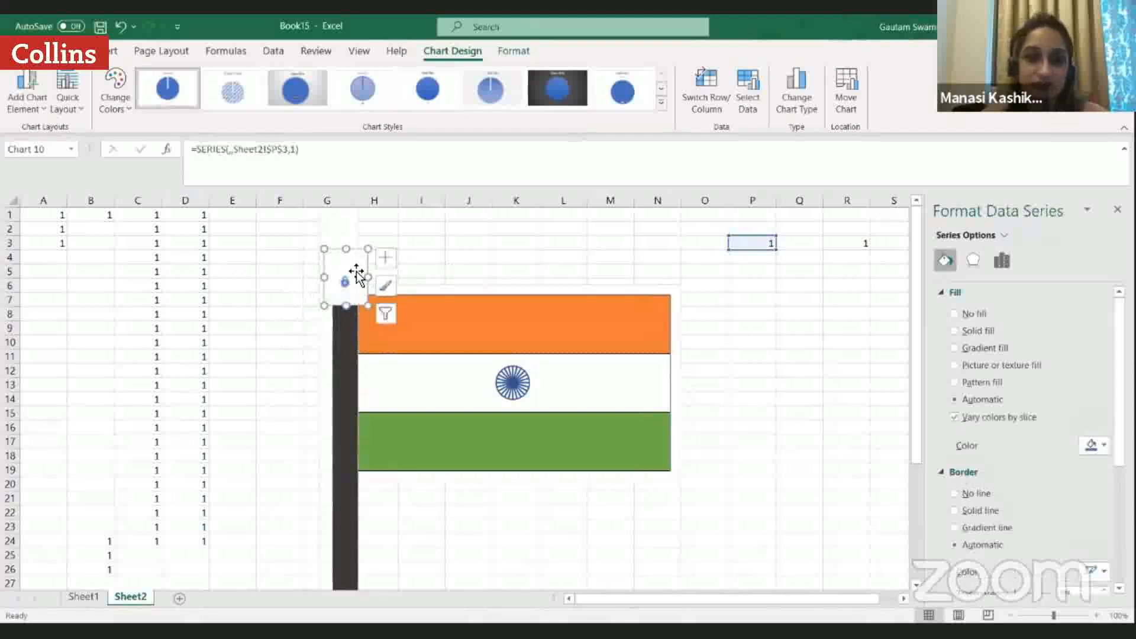